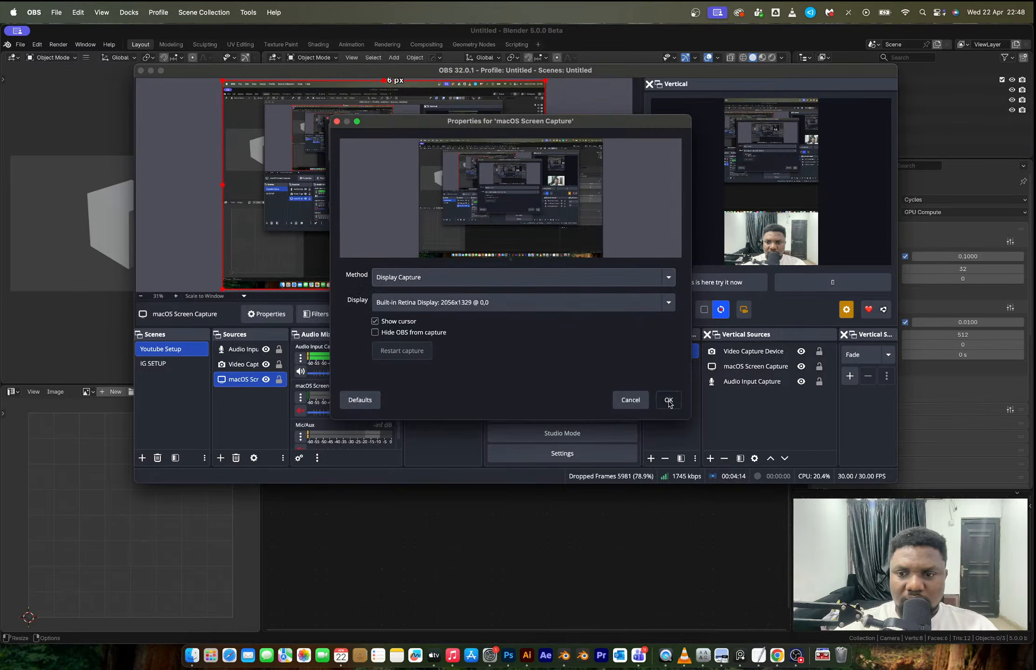
Accept the screen capture properties, switch to the browser and open the Shell Engine Oil 30 1 Gallon can among the oil can images.
click(667, 401)
key(ctrl+Right)
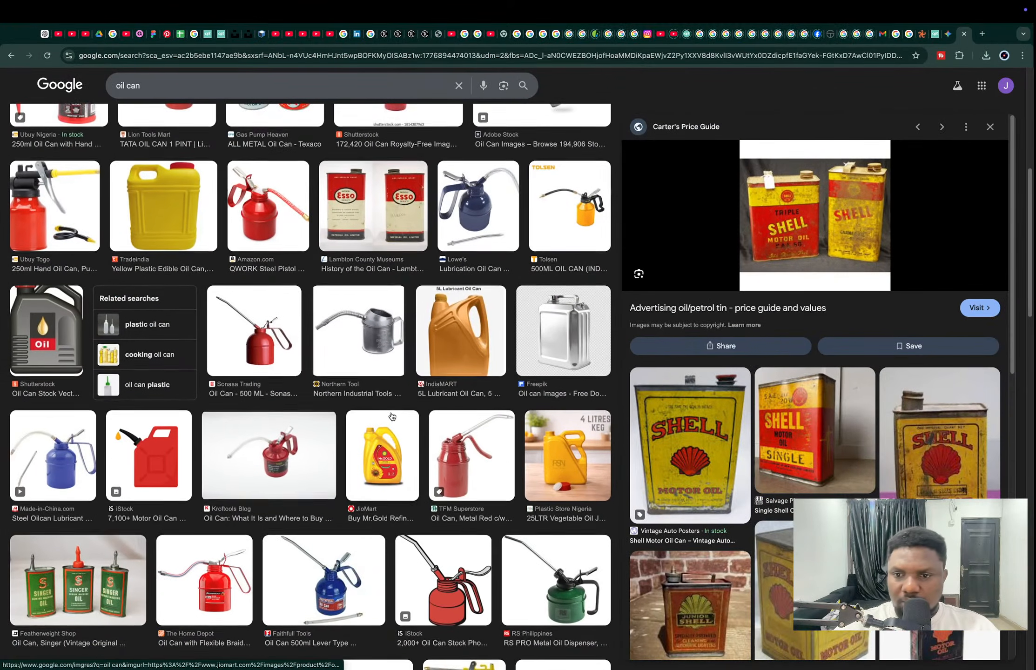
scroll(507, 433, down, 1)
scroll(783, 462, down, 3)
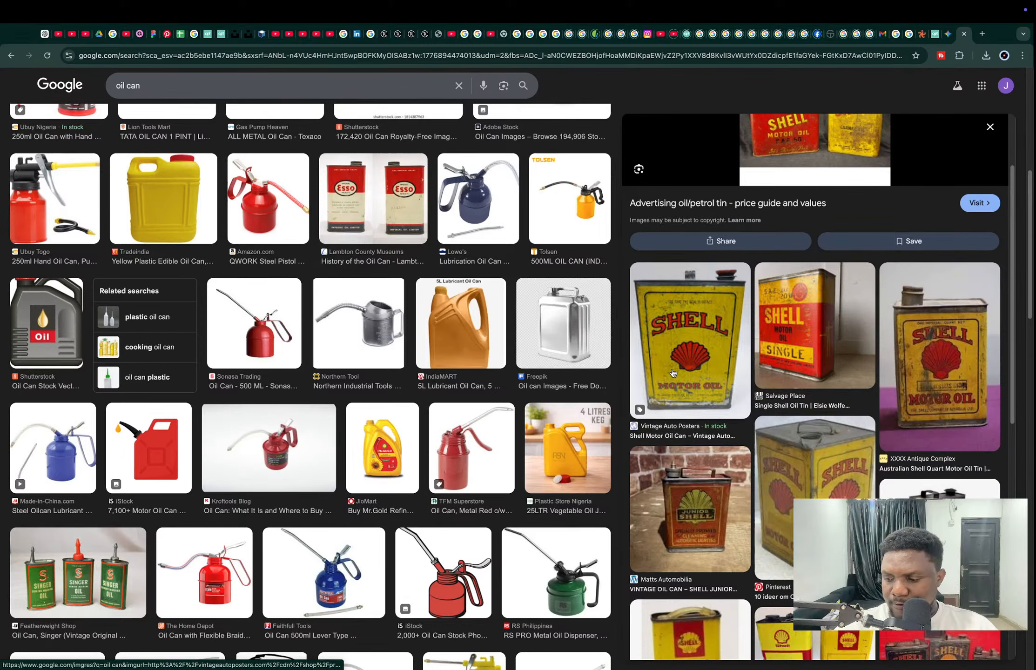
scroll(673, 373, down, 8)
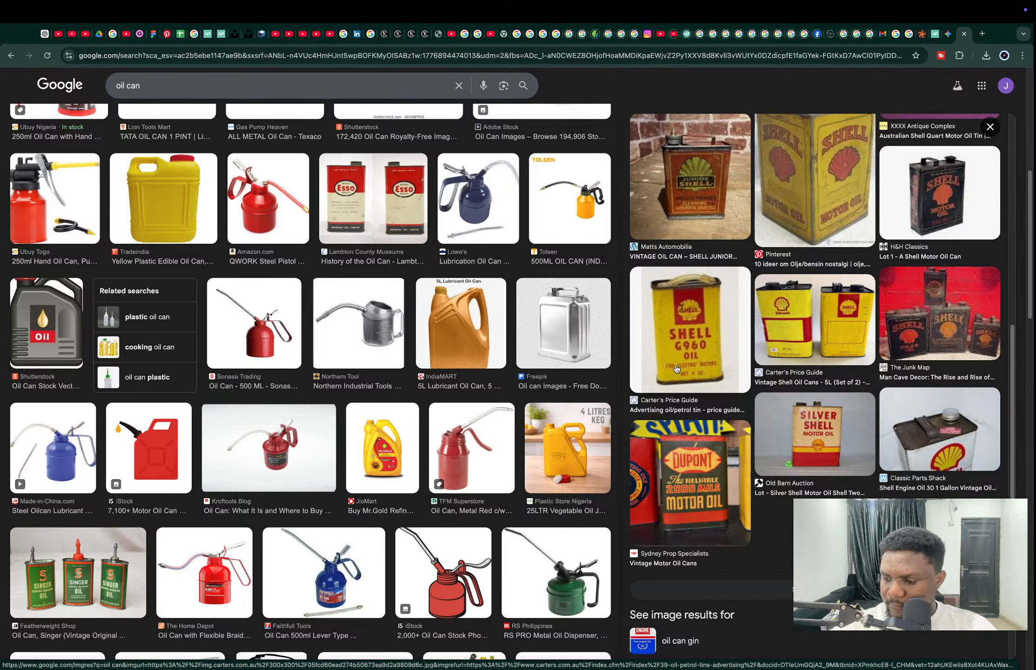
scroll(908, 354, down, 2)
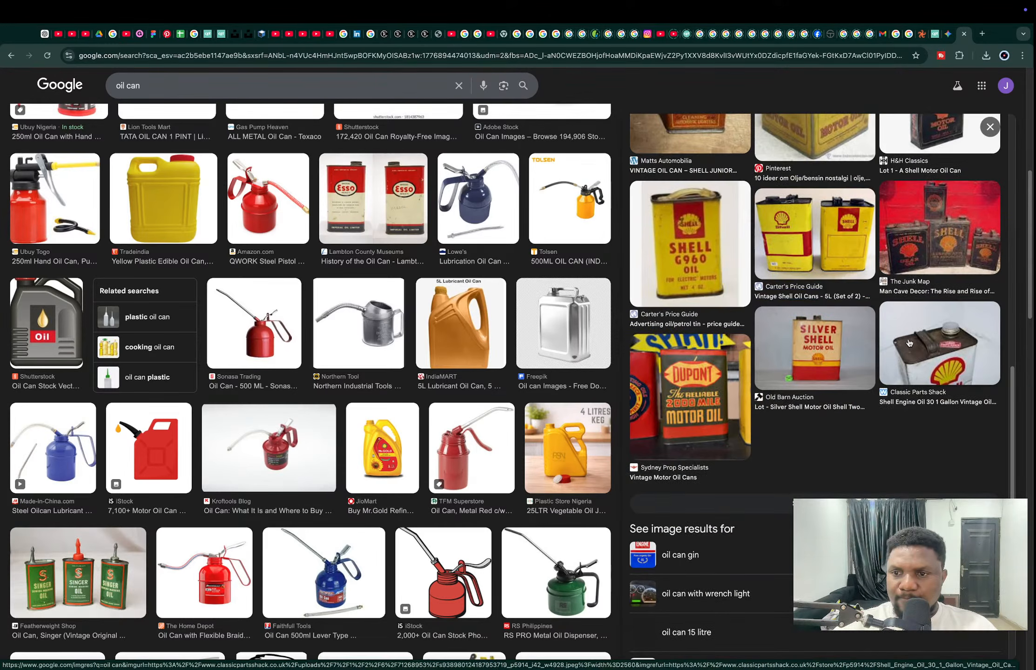
click(910, 343)
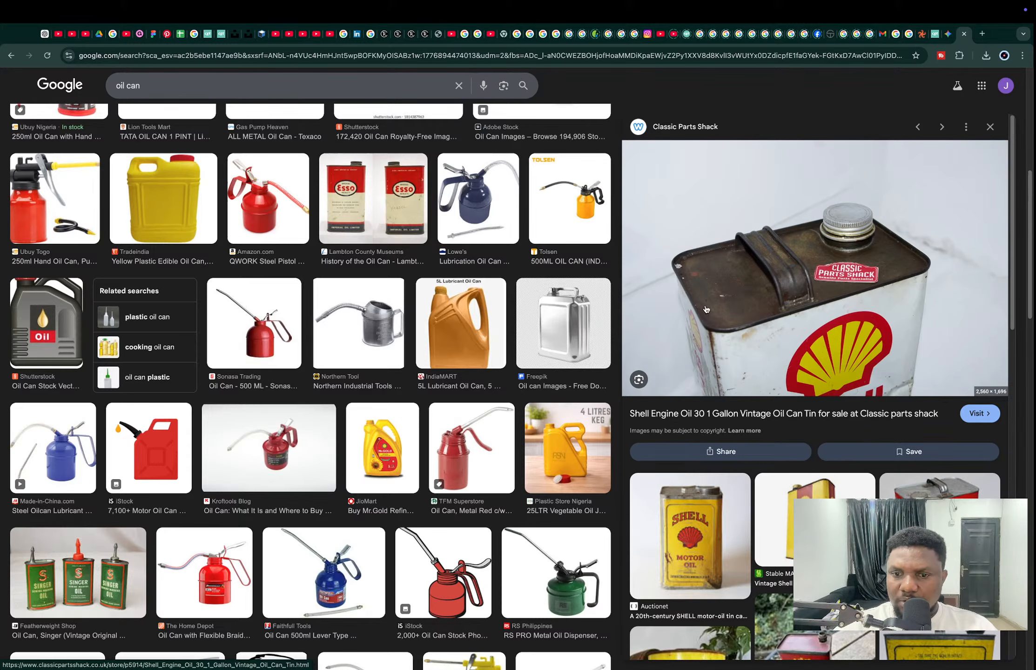
Open the Classic Parts Shack product page and view its second photo of the Shell can at full size.
scroll(813, 305, down, 2)
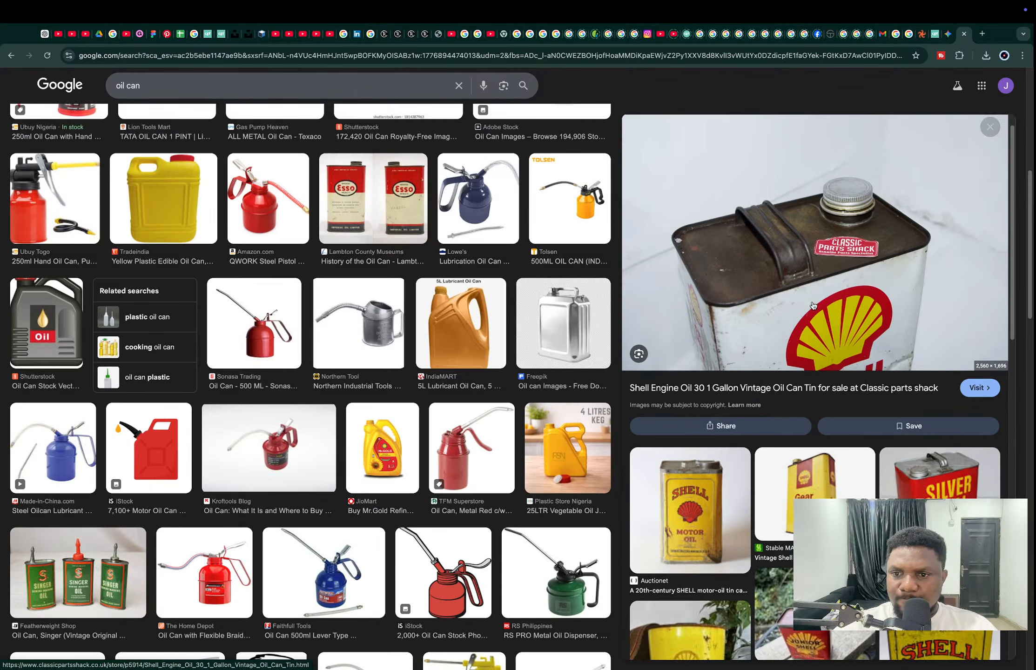
scroll(813, 306, up, 1)
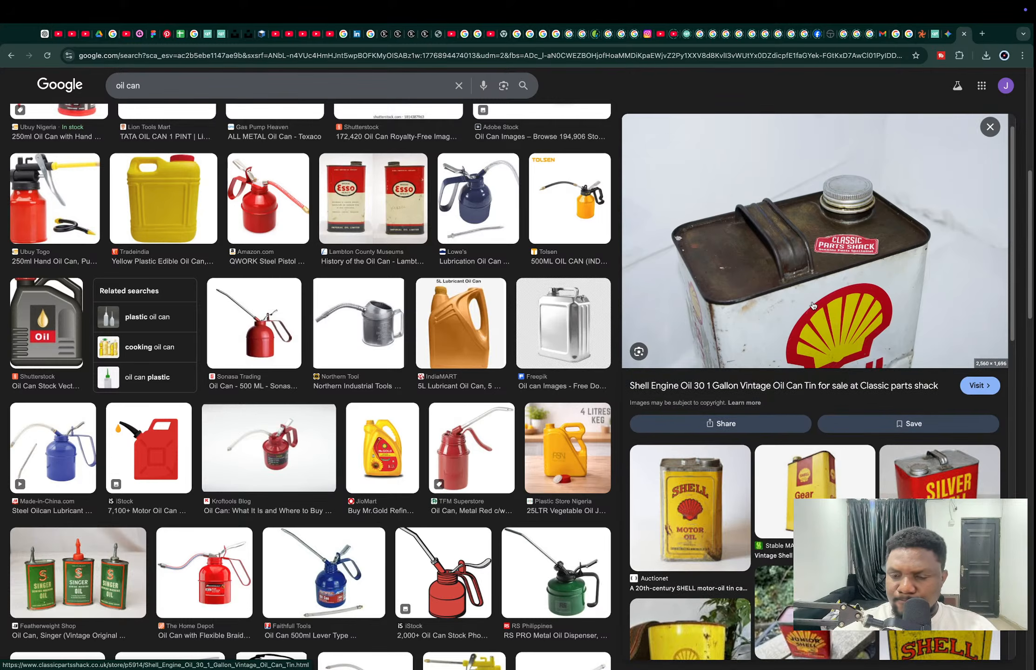
scroll(814, 305, down, 3)
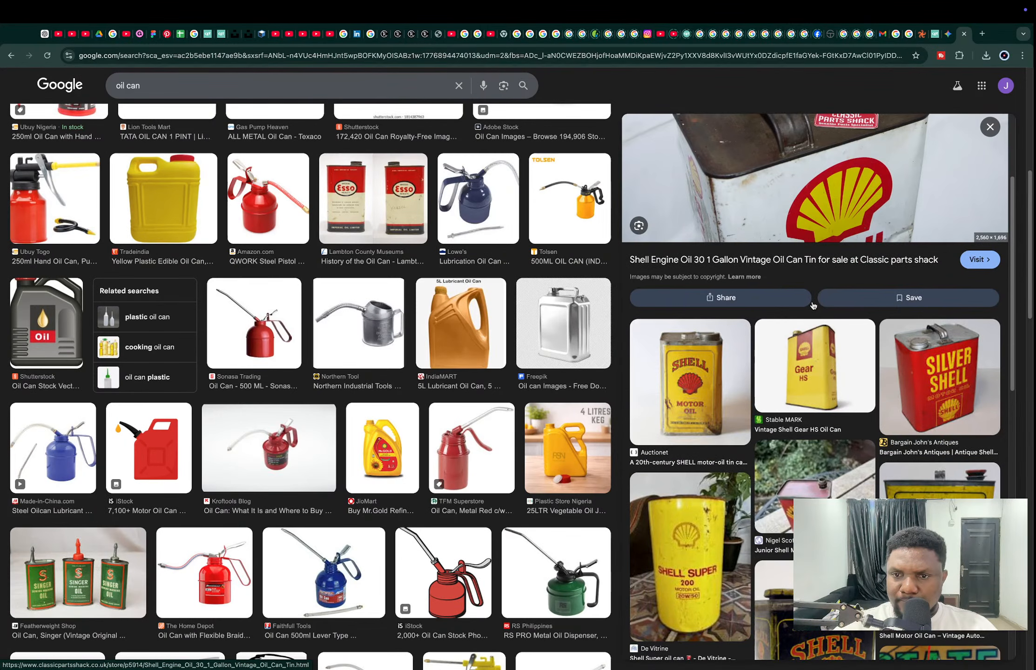
click(813, 305)
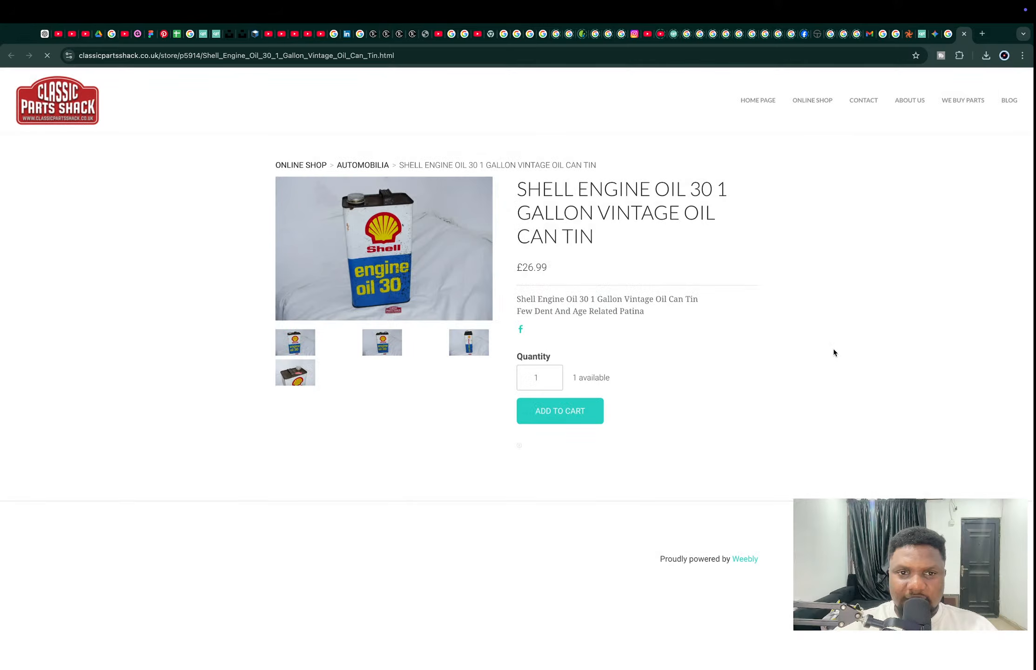
click(382, 343)
click(397, 260)
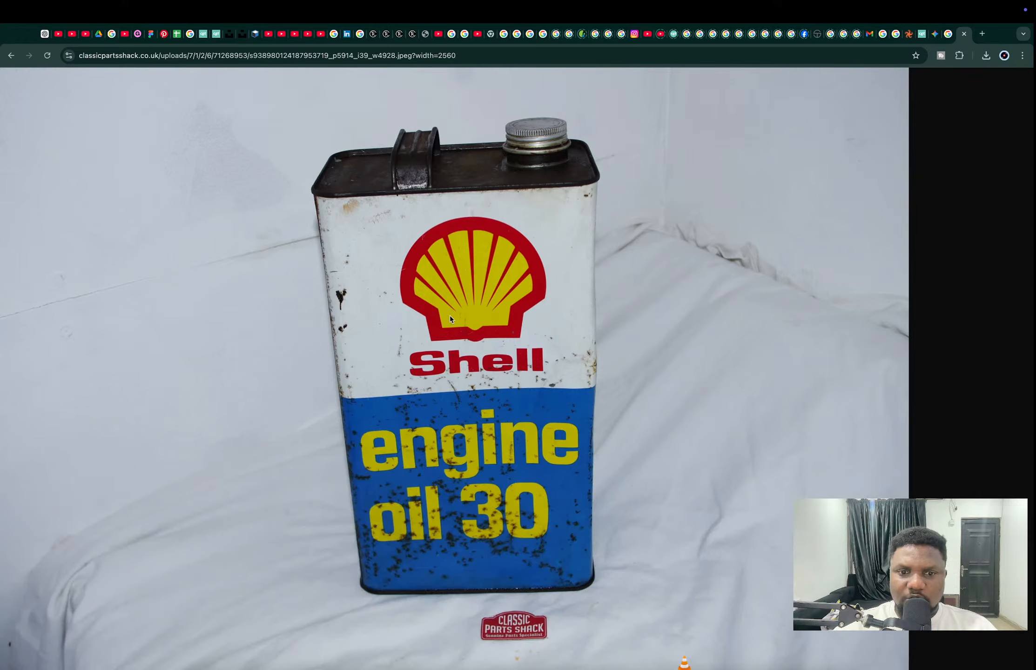
Save the full-size Shell can photo to Downloads under its suggested file name.
right_click(449, 319)
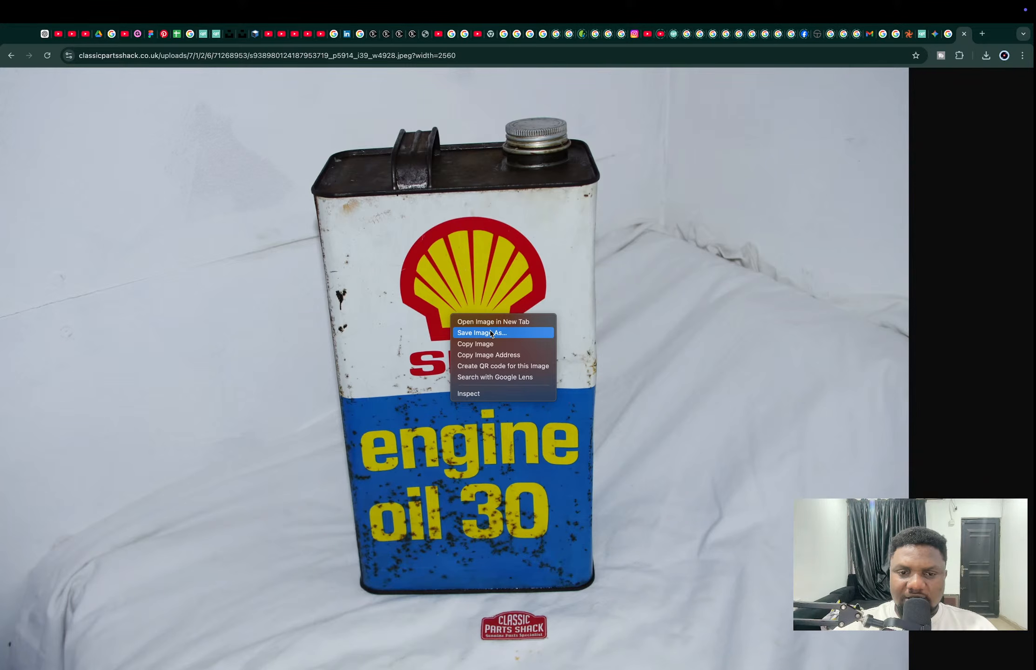
click(490, 332)
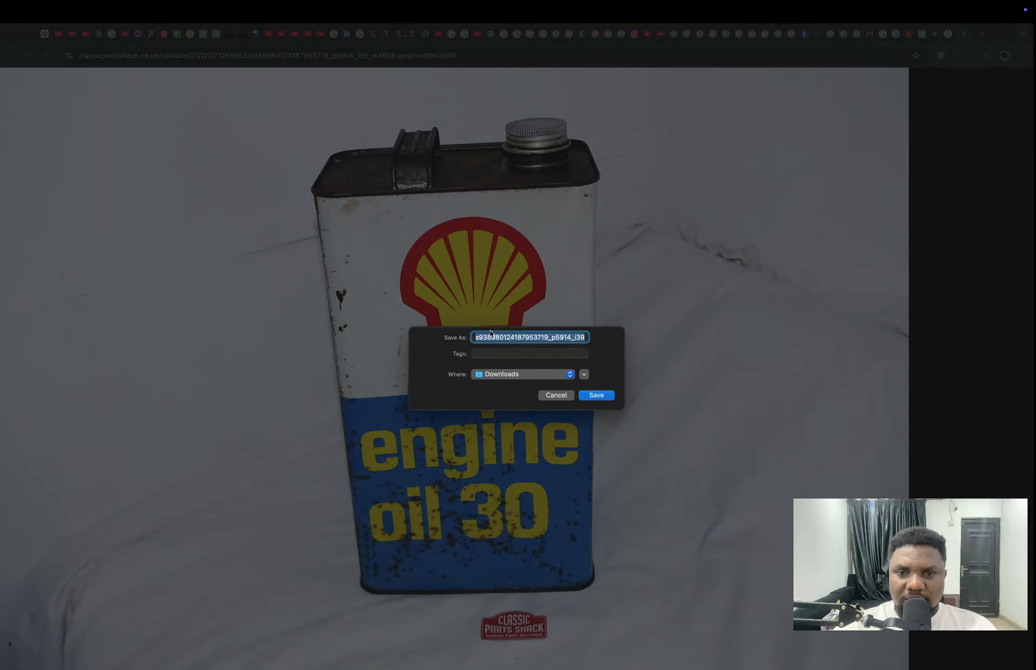
key(Return)
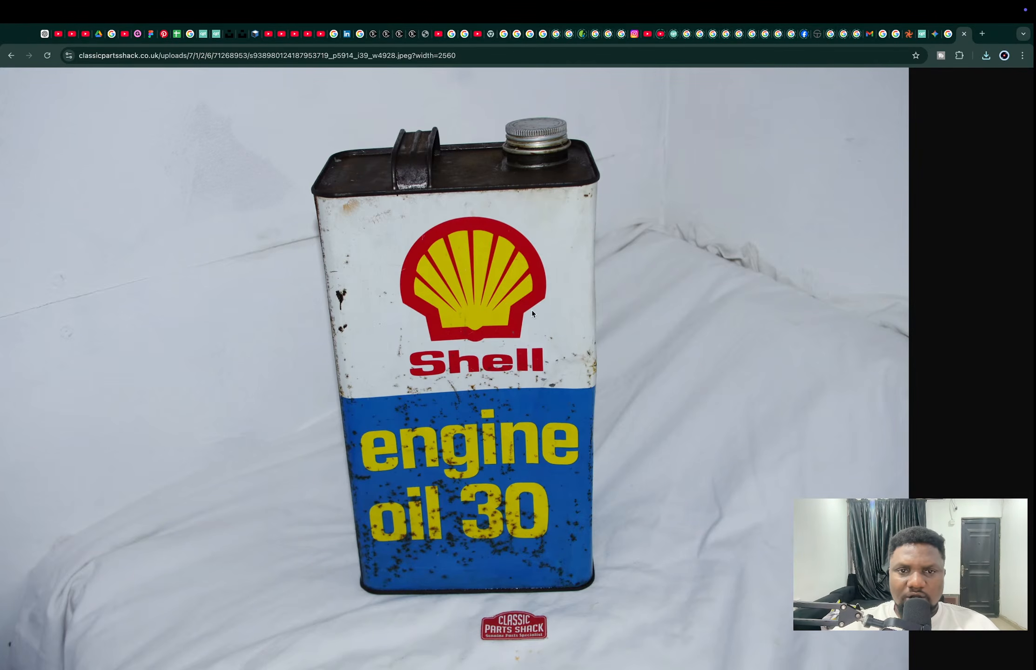
Switch to Blender and dismiss the splash screen.
key(super+Tab)
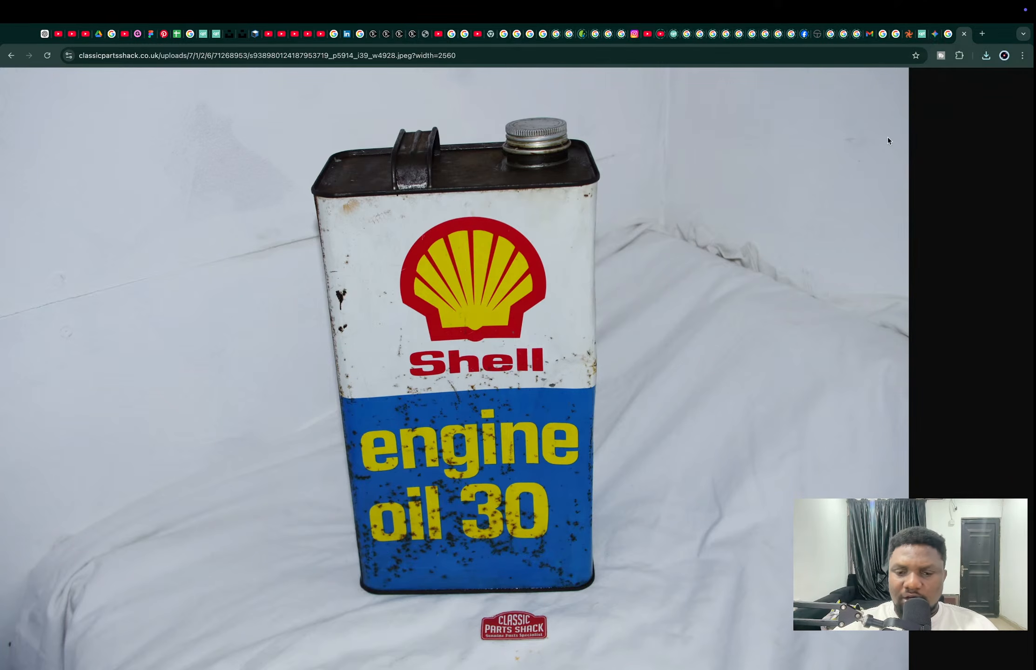
key(super+Tab)
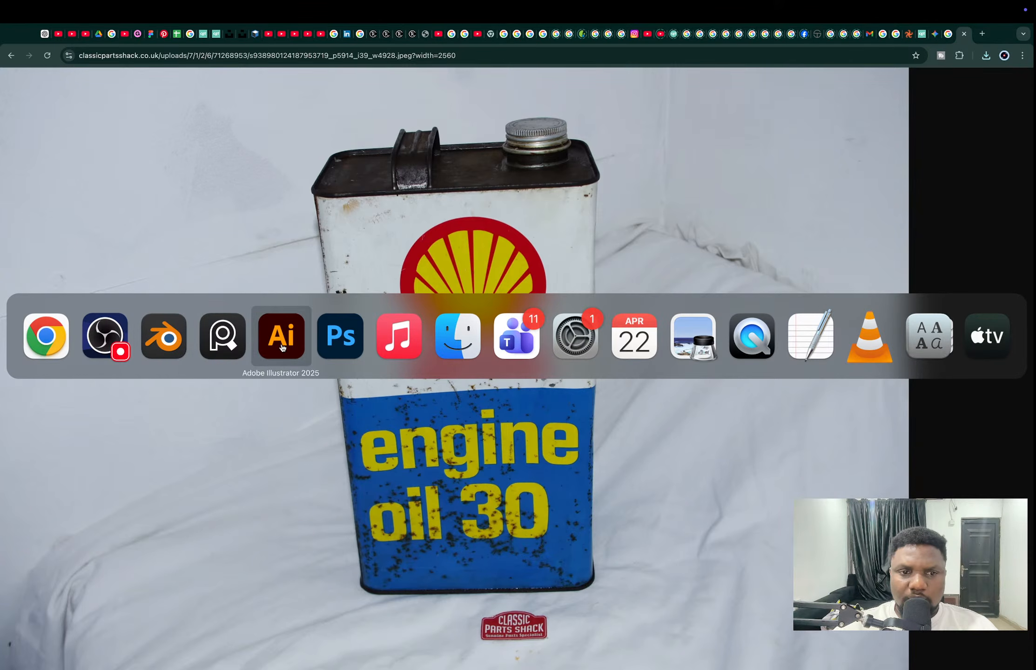
click(178, 357)
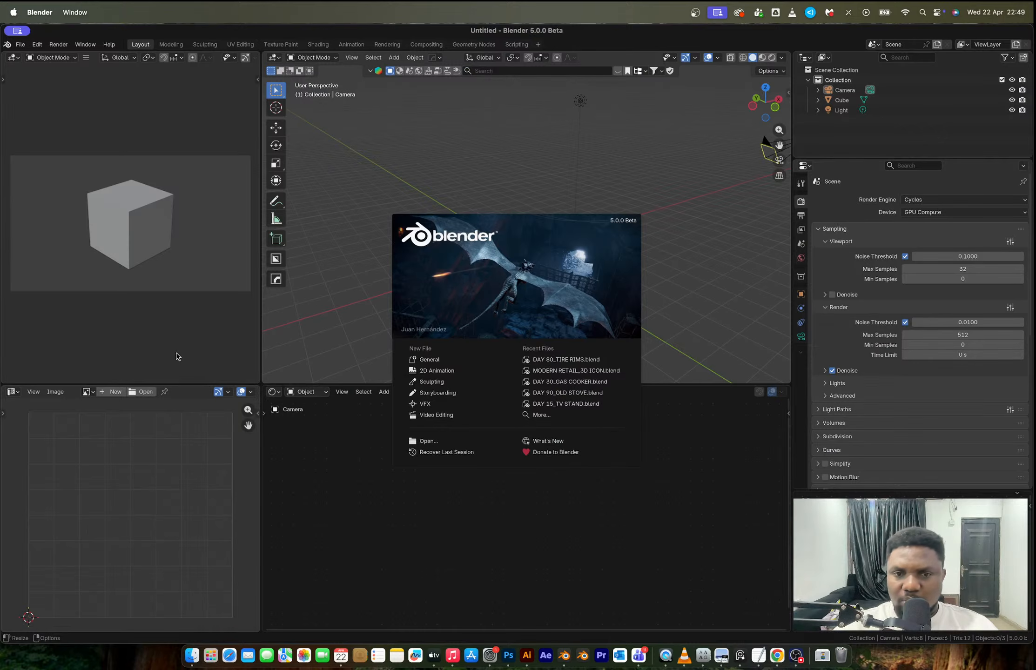
click(677, 246)
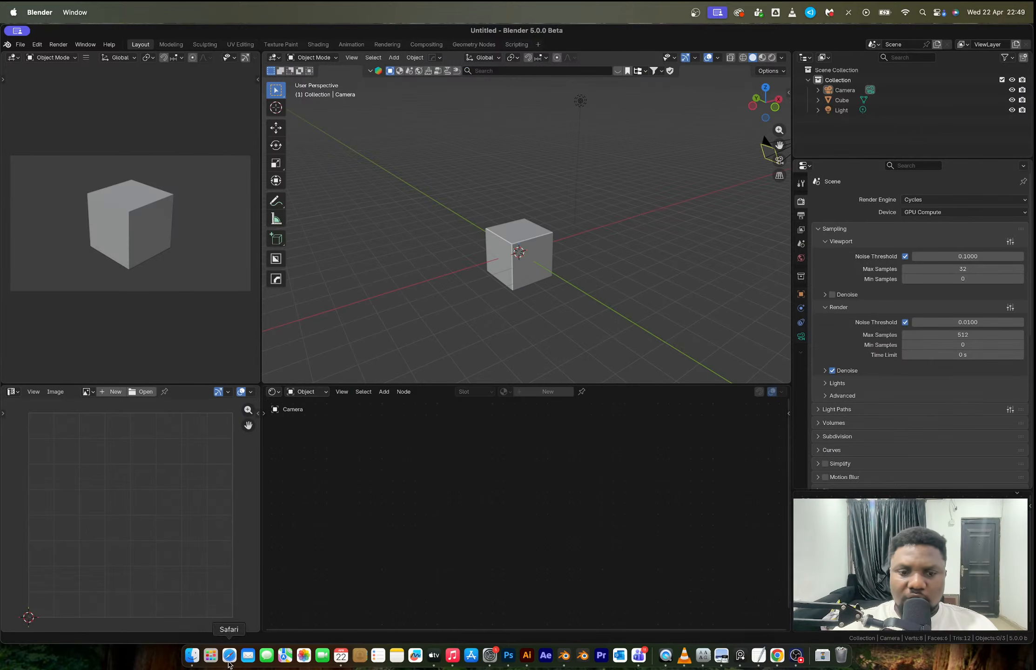
Open a new Finder window and select the saved Shell can image in Downloads.
right_click(194, 656)
click(266, 417)
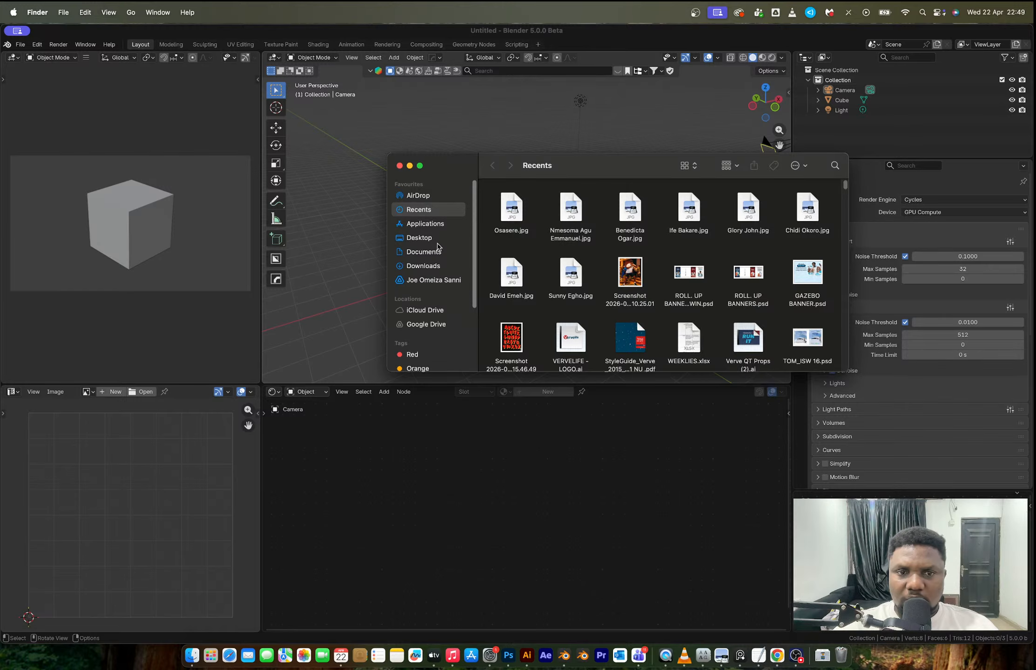
click(423, 266)
click(524, 201)
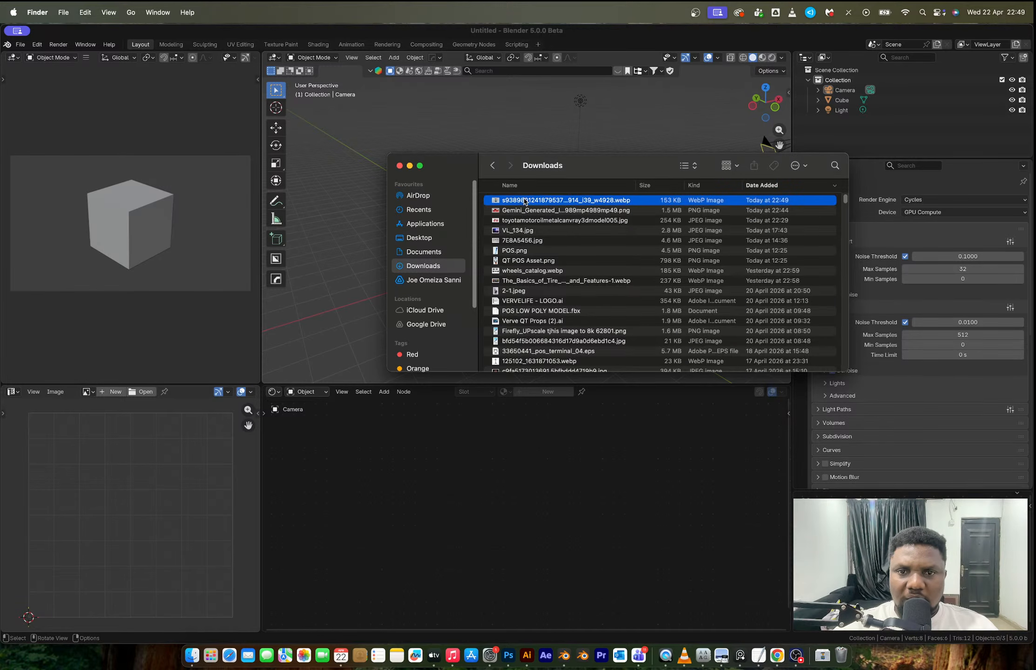
Look through the Desktop and Recents locations for reference files.
click(421, 238)
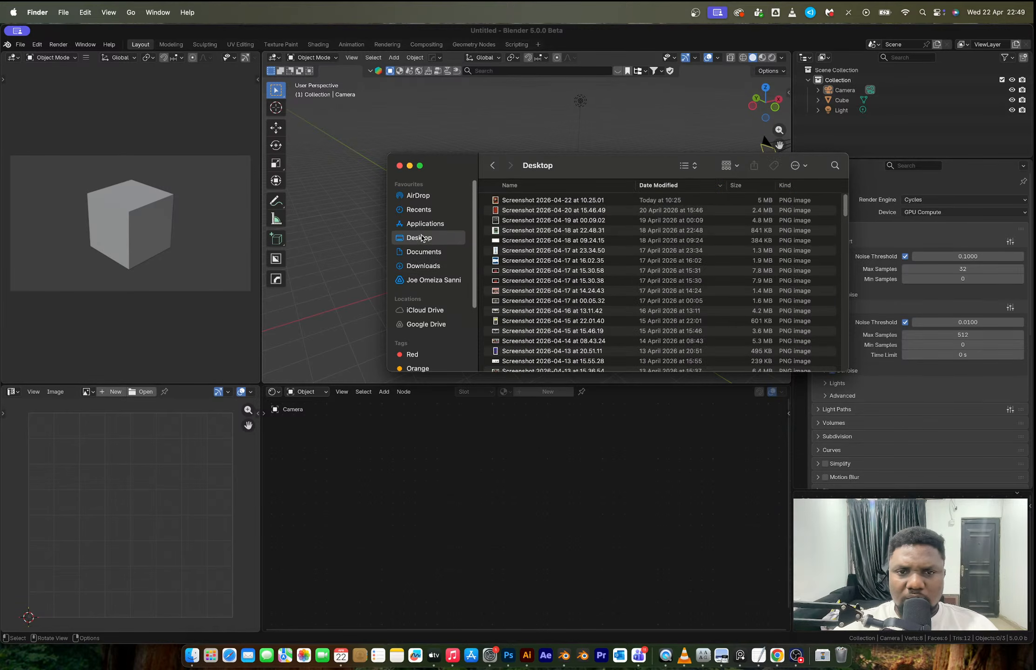
click(422, 209)
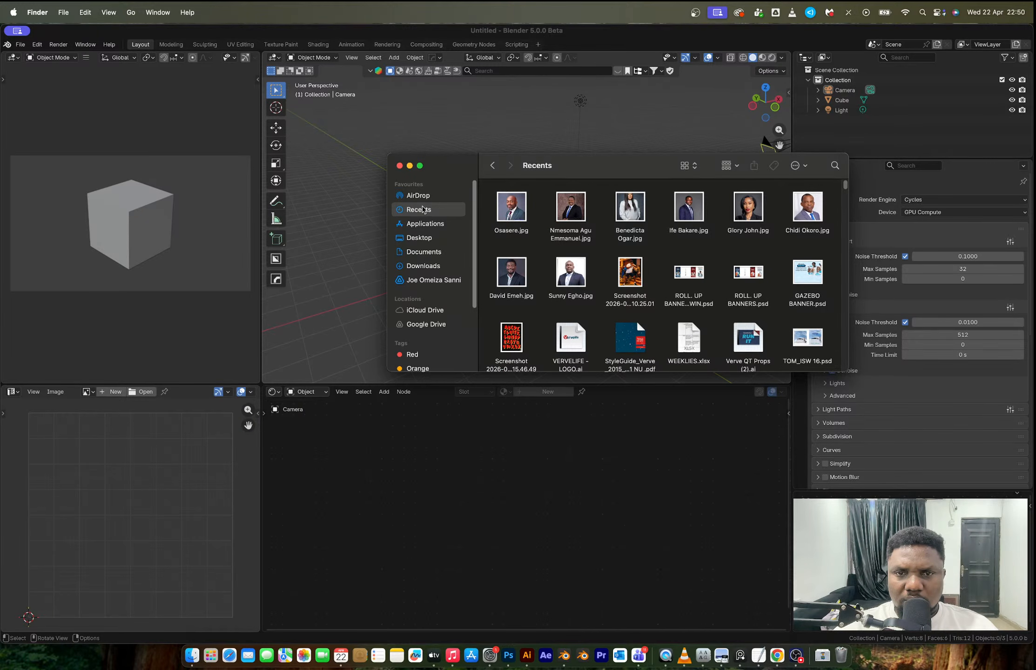
scroll(633, 274, down, 3)
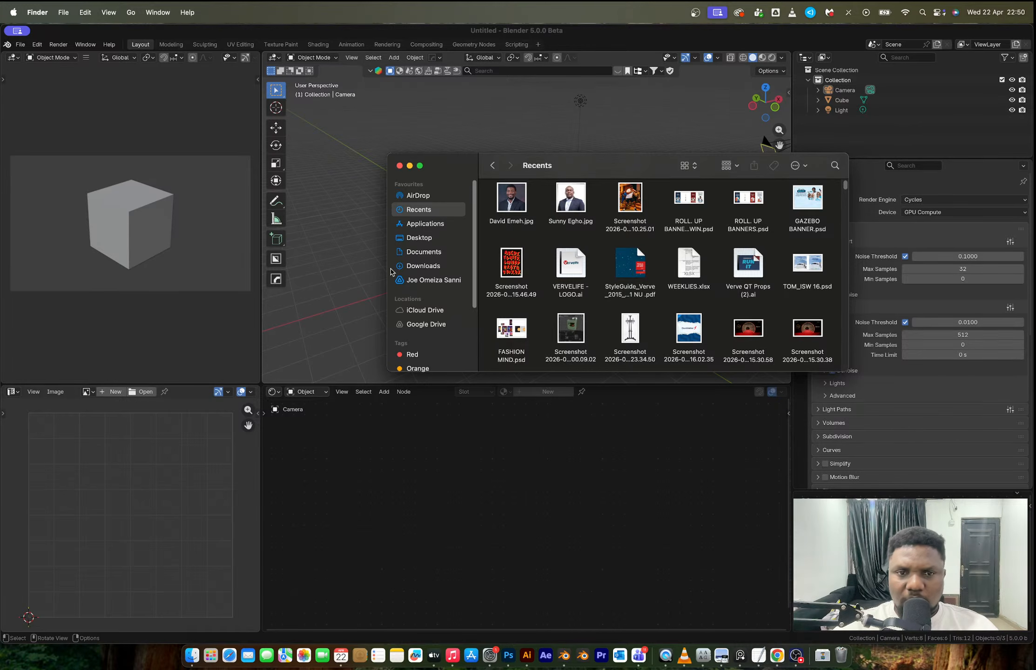
Preview the Shell can image from Downloads and load it into Blender's image editor as a reference.
click(445, 266)
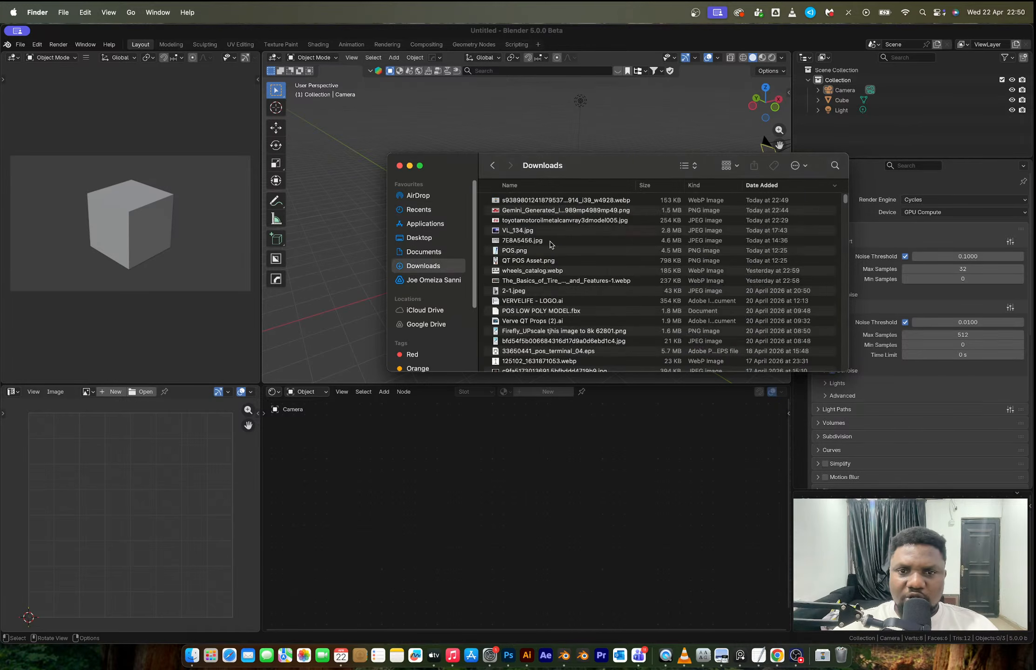
click(548, 201)
key(space)
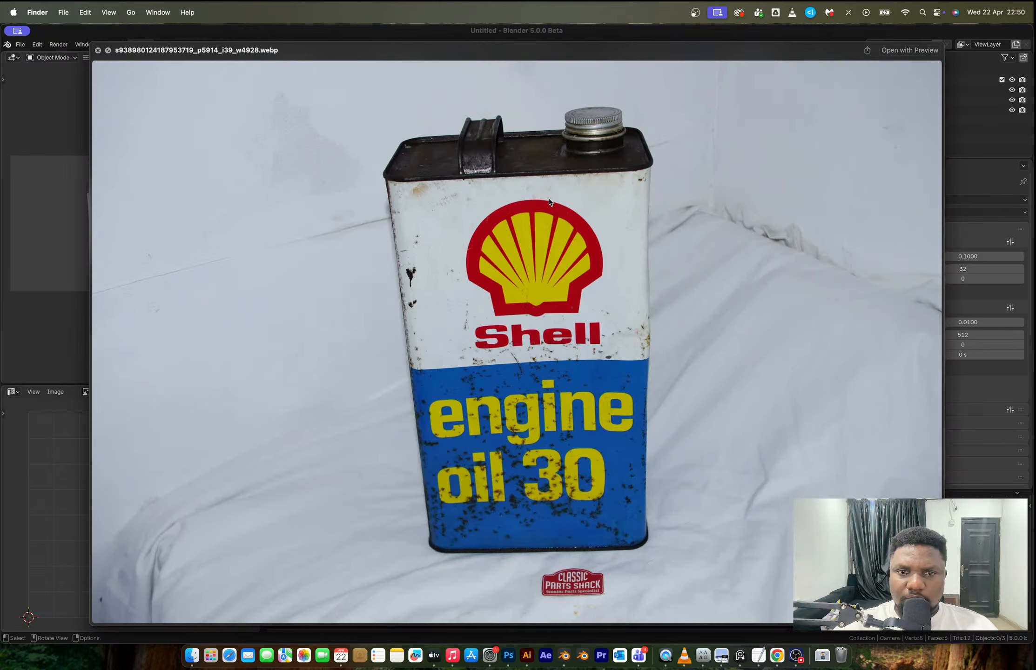
key(space)
drag(550, 201, 123, 492)
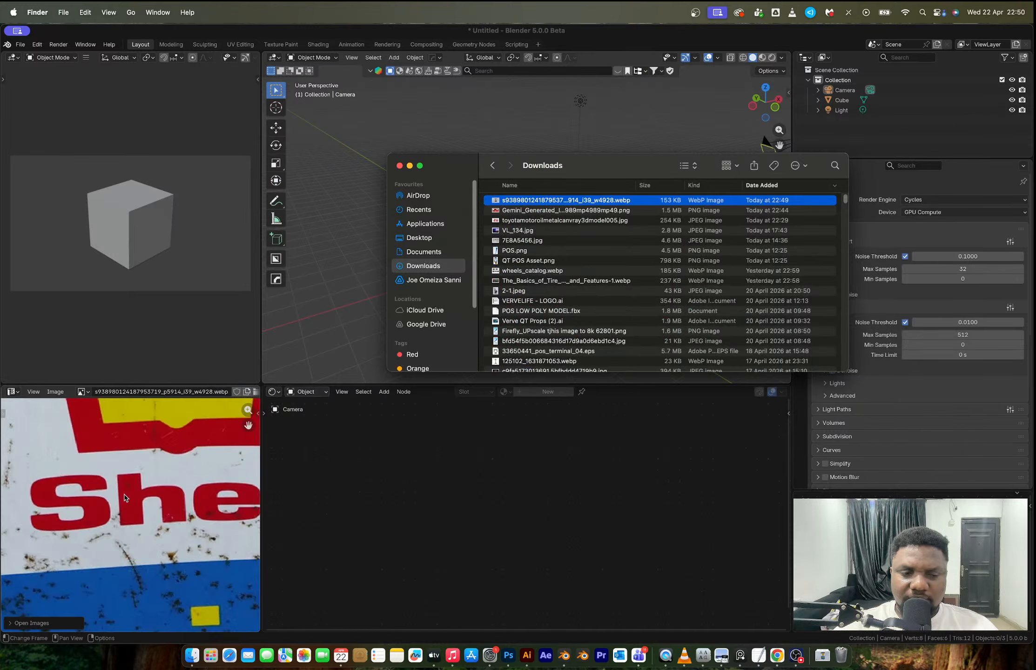
scroll(124, 498, down, 4)
scroll(124, 498, up, 2)
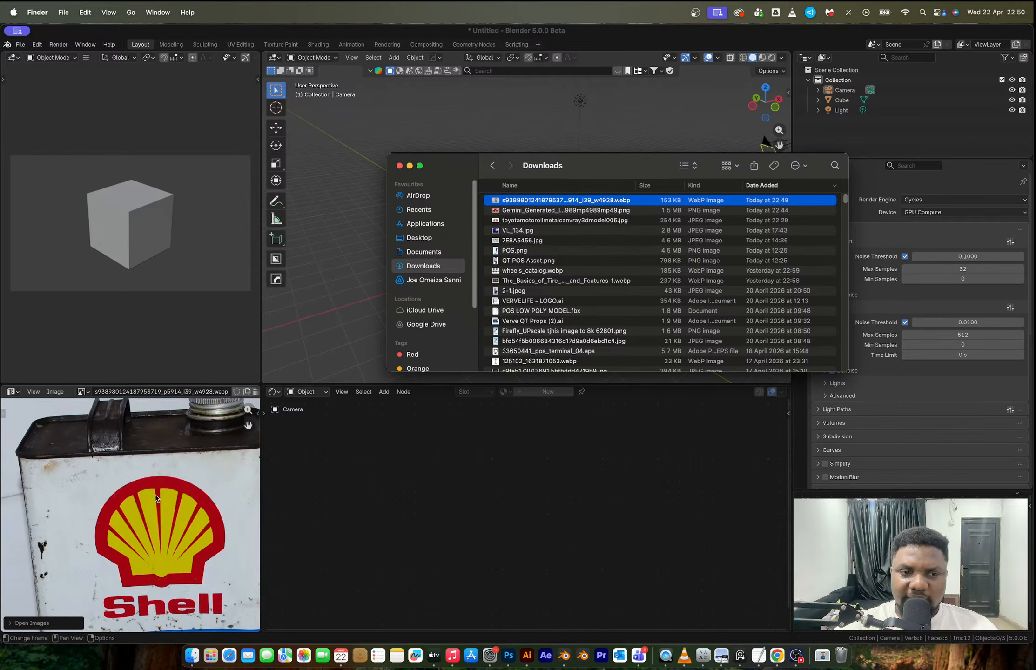
Load Gemini_Generated_Image_mp4989mp4989mp49.png into the image editor as well, and redisplay the Shell can photo there.
click(526, 210)
key(space)
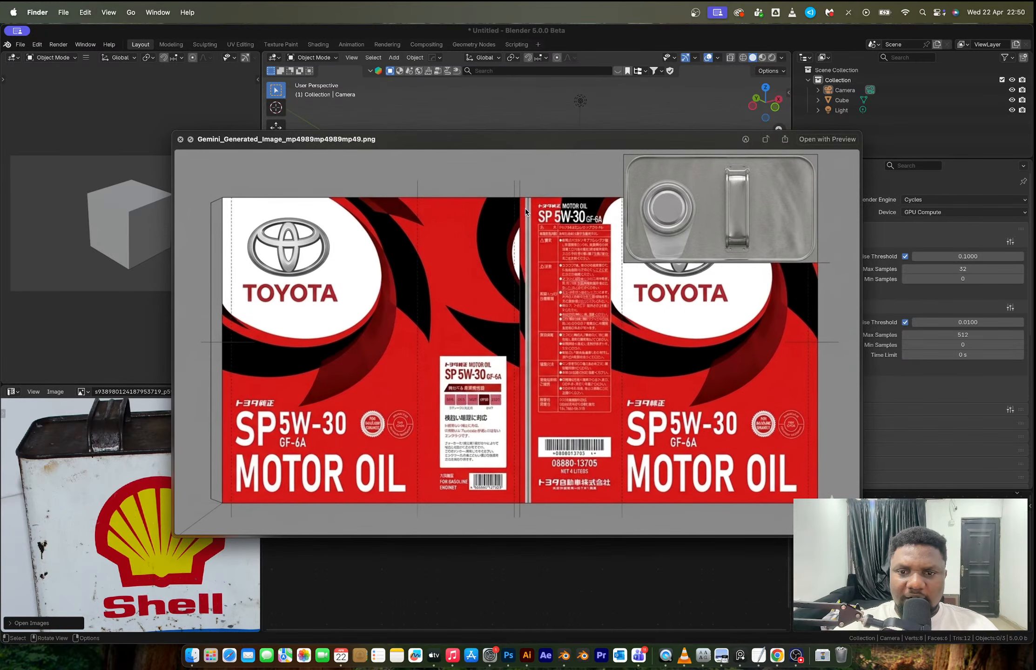
key(space)
drag(525, 208, 145, 489)
click(81, 391)
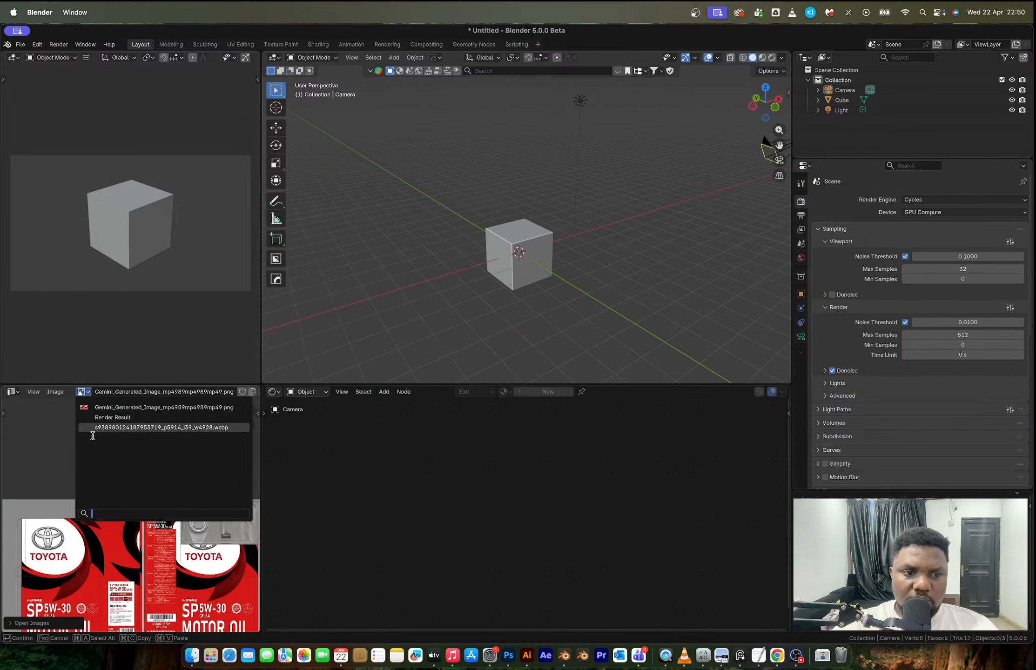
click(115, 427)
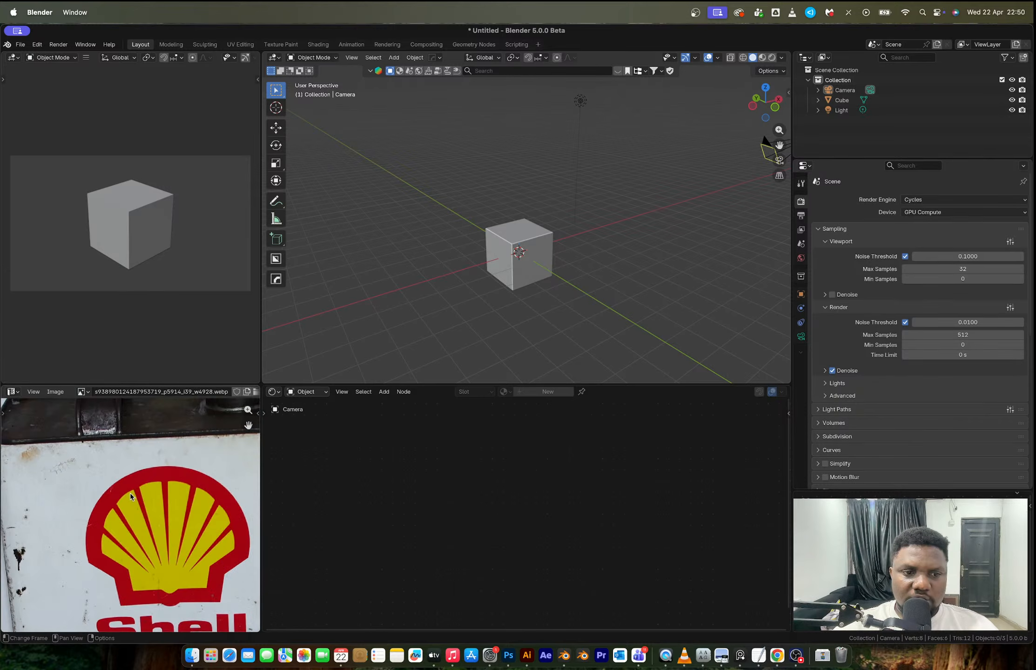
Delete all the default objects from the scene: the cube, camera and light.
click(532, 261)
middle_drag(532, 261, 562, 270)
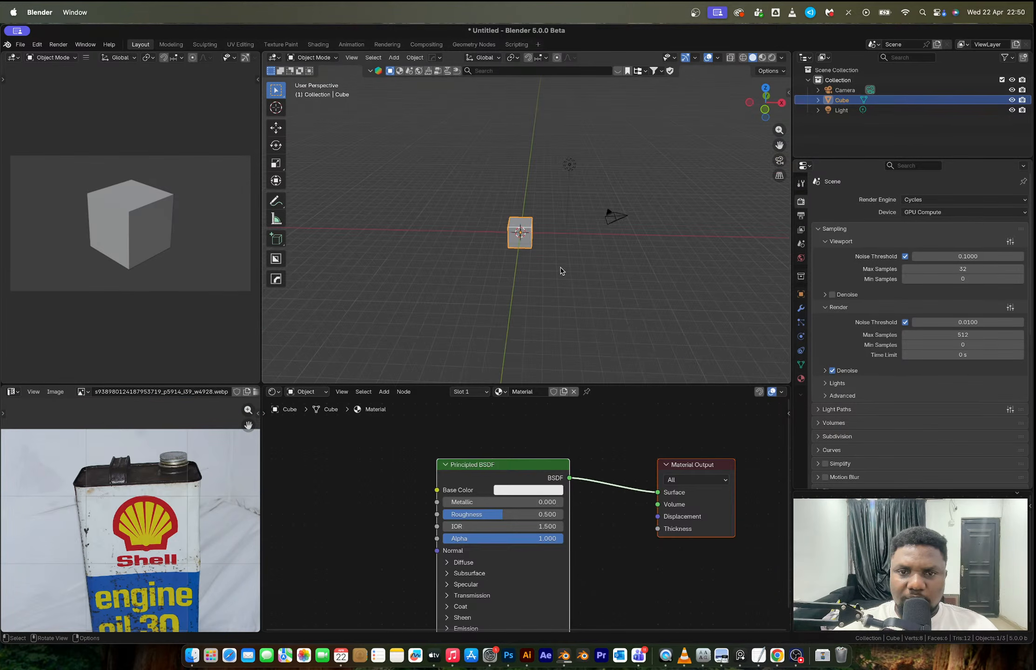
key(a)
key(x)
click(548, 268)
Add a new cube mesh at the world origin.
key(shift+a)
mouse_move(536, 281)
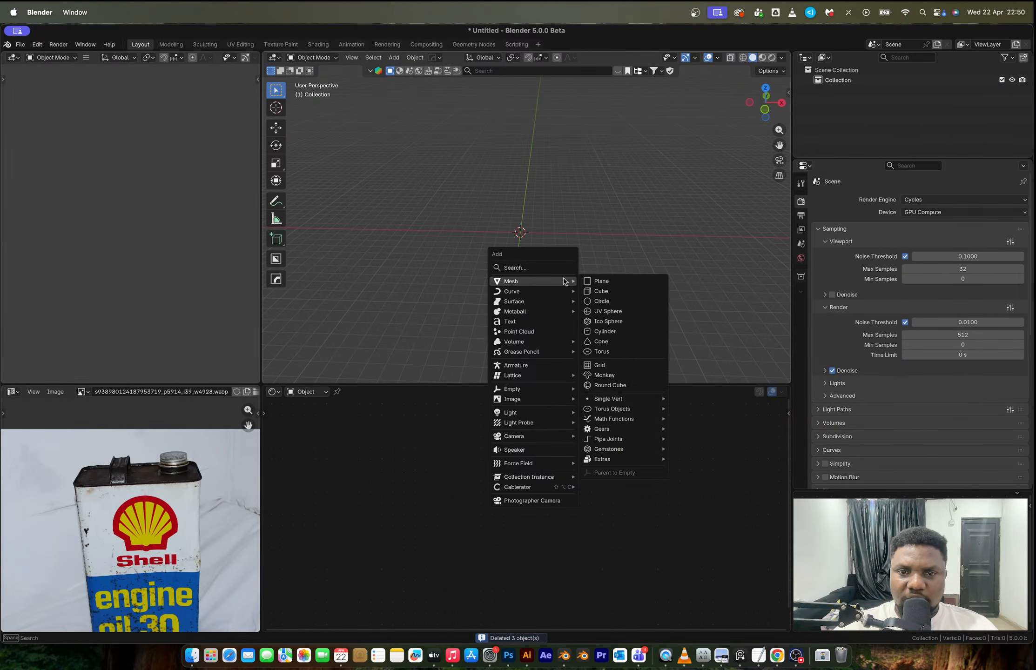
click(613, 291)
middle_drag(561, 252, 626, 251)
scroll(552, 250, up, 4)
Move the cube's mesh up along Z in Edit Mode so its base sits at the origin, and return to Object Mode.
key(Tab)
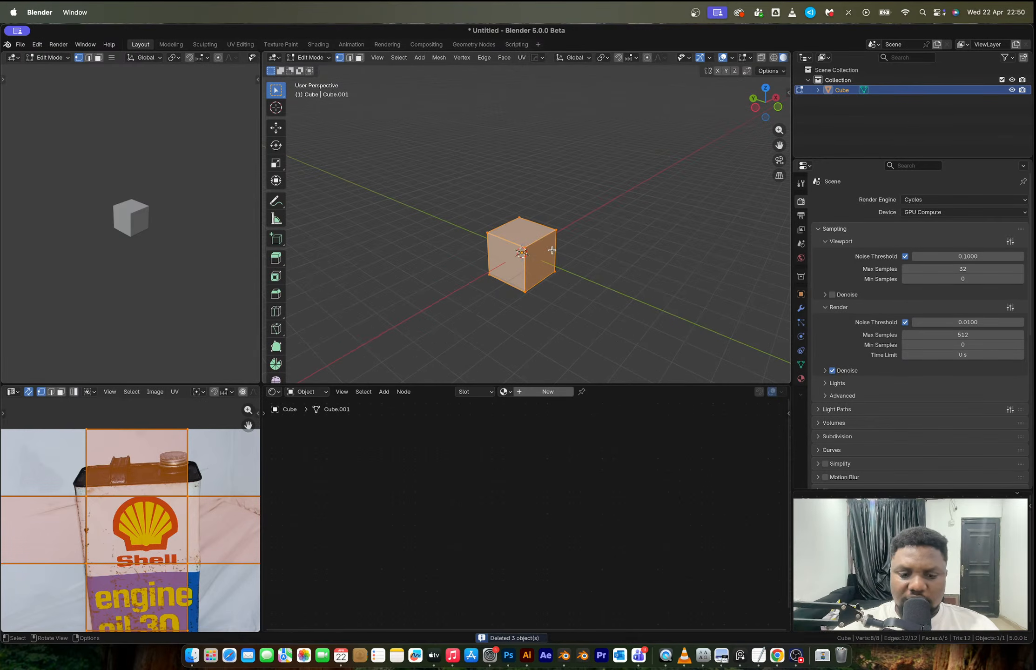
key(g)
key(z)
click(552, 250)
key(Tab)
Scale the cube down along Y to give it the narrow depth of the can.
middle_drag(552, 250, 549, 249)
key(s)
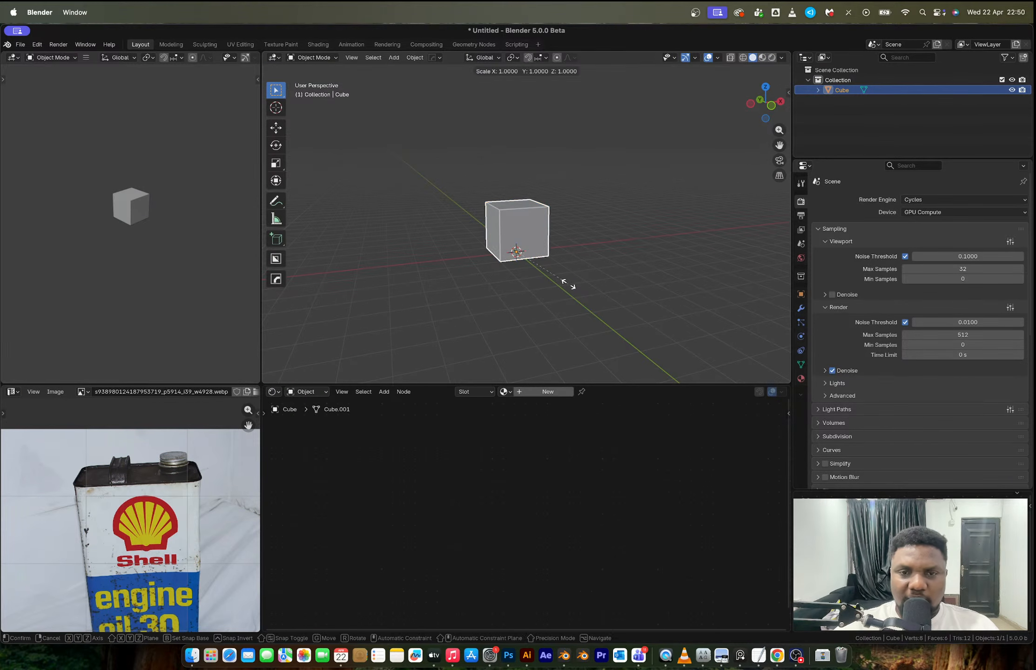
key(y)
click(540, 273)
Scale the box up along Z to about 1.6 times its height, refining it to match the can's proportions.
key(s)
key(z)
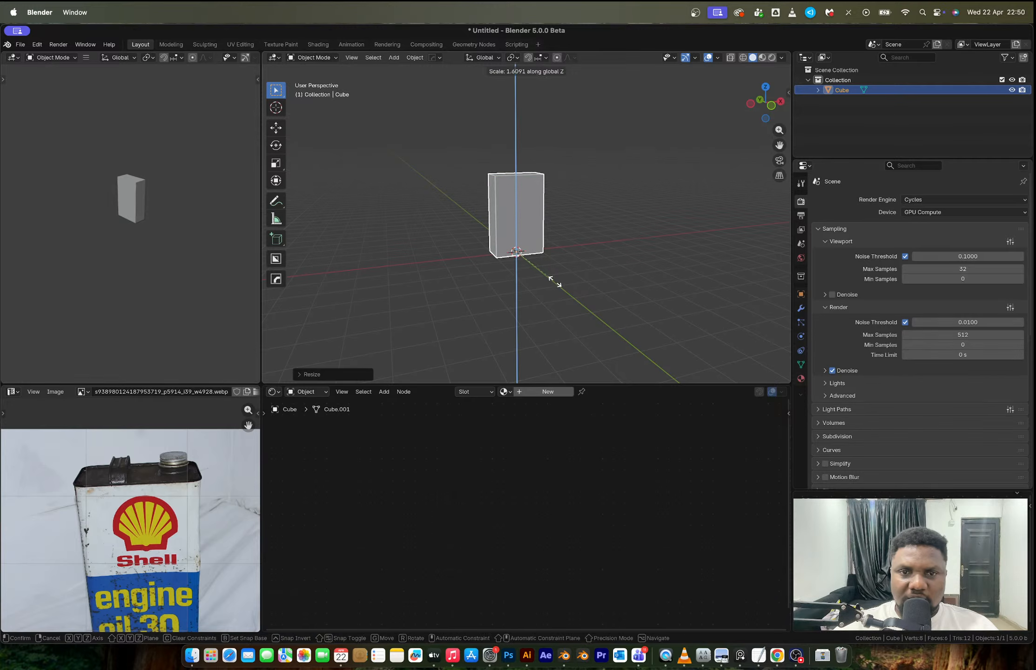
click(555, 281)
key(s)
key(z)
click(561, 284)
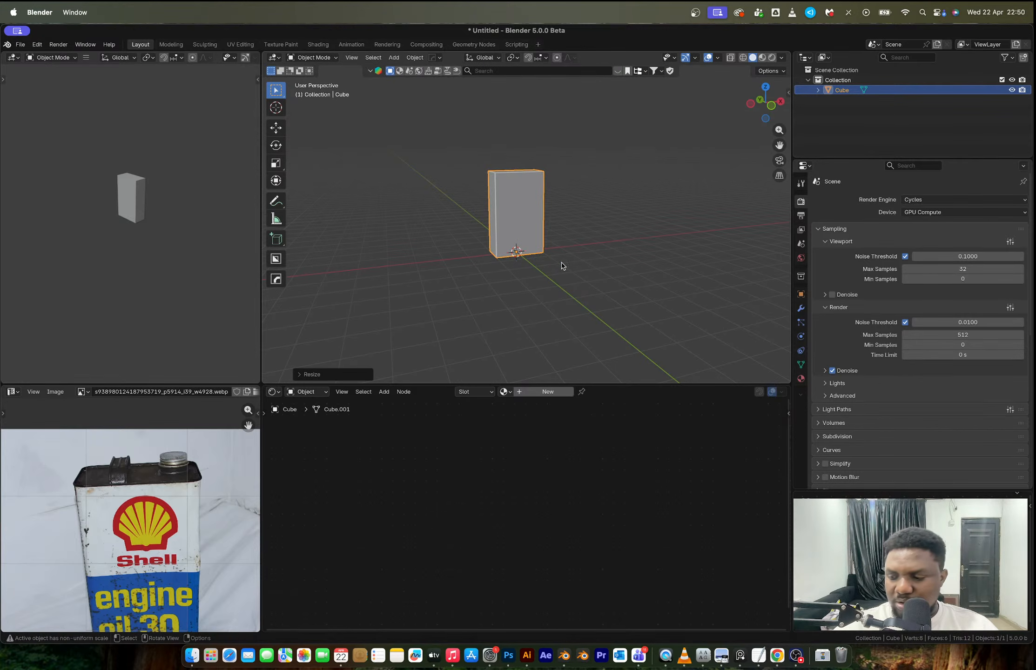
Scale the box up slightly along Y to deepen it.
middle_drag(541, 271, 574, 262)
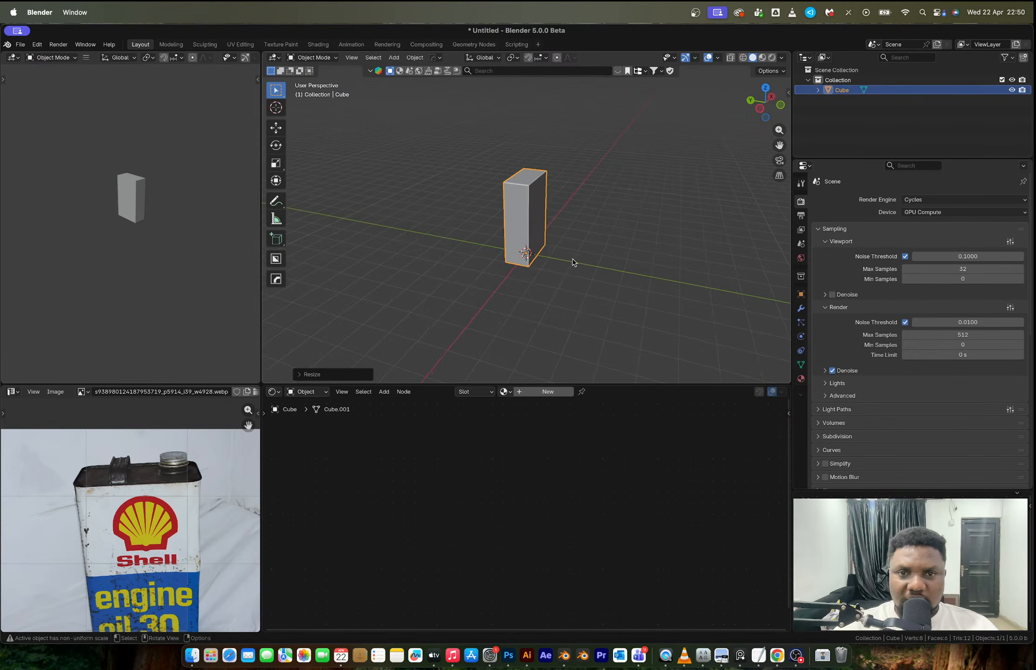
key(s)
click(579, 255)
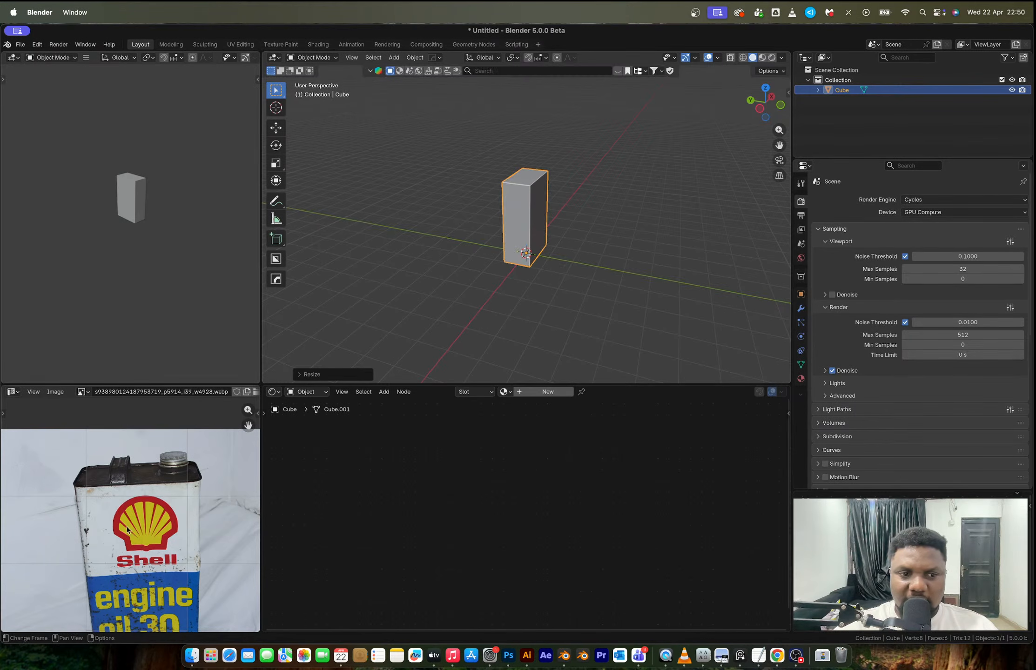
Compare with the top of the reference can and scale the whole mesh along Y to about 0.89 in Edit Mode.
scroll(186, 492, down, 2)
scroll(186, 492, up, 5)
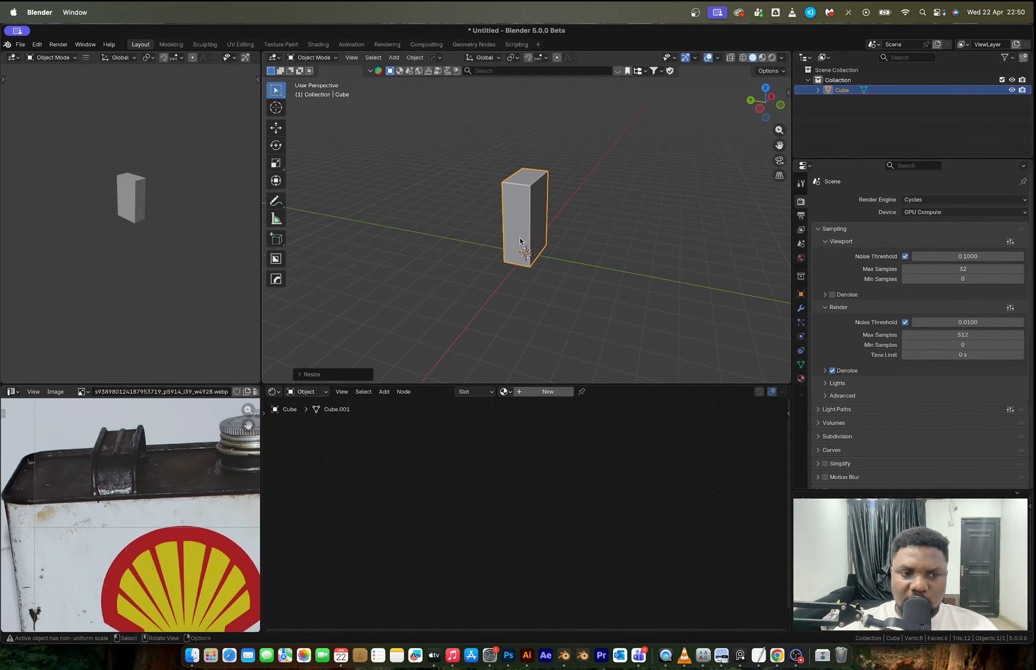
middle_drag(560, 215, 525, 236)
scroll(523, 247, up, 6)
key(Tab)
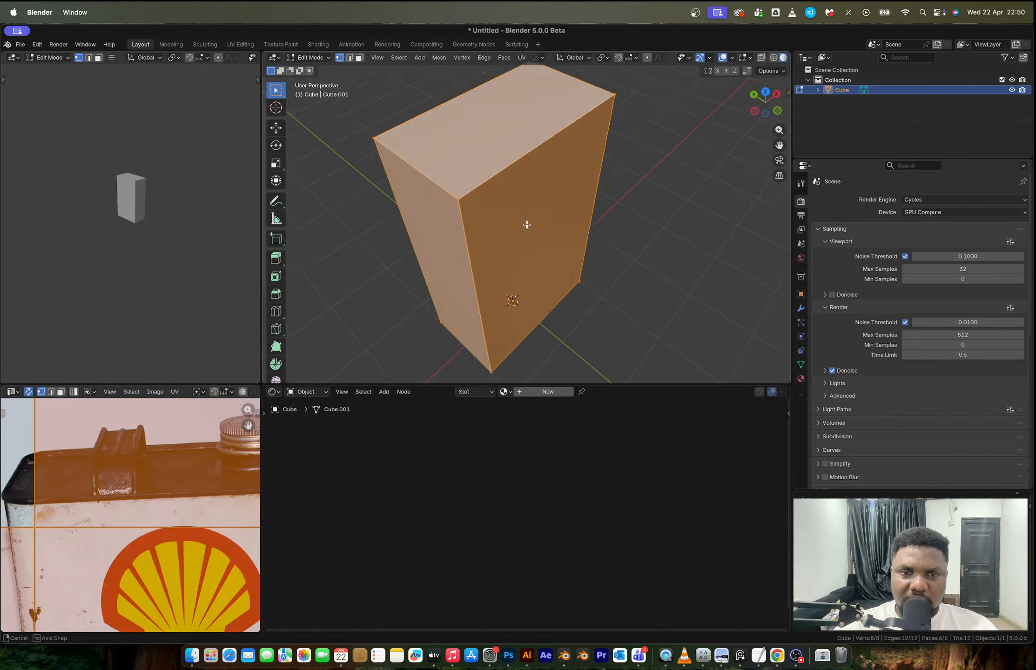
key(s)
key(y)
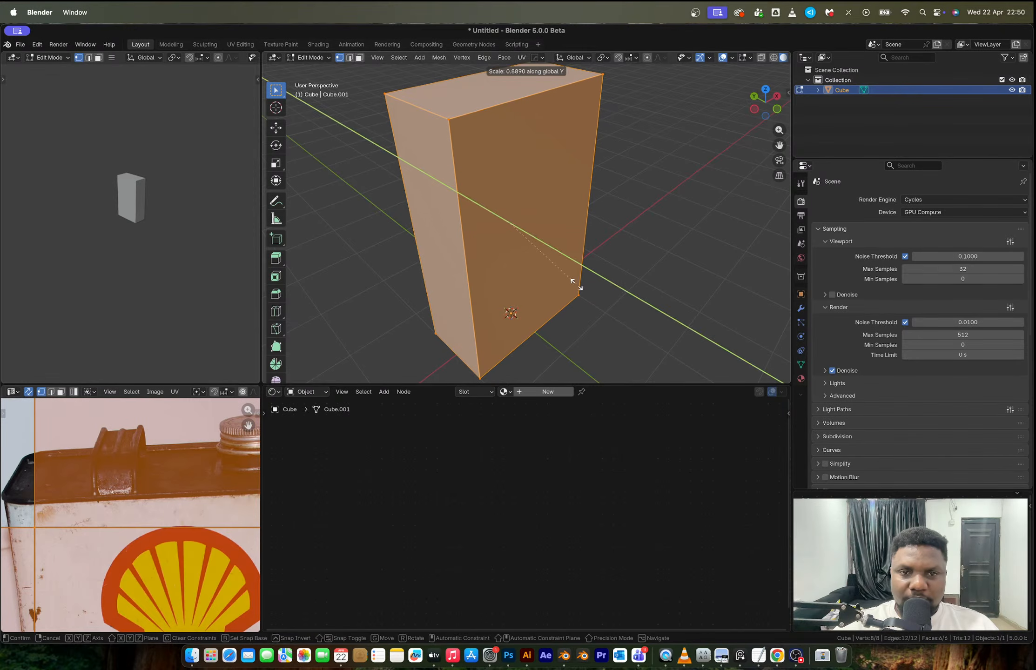
click(576, 282)
key(Tab)
middle_drag(519, 248, 520, 252)
Apply the box's scale in Object Mode.
key(Tab)
key(Tab)
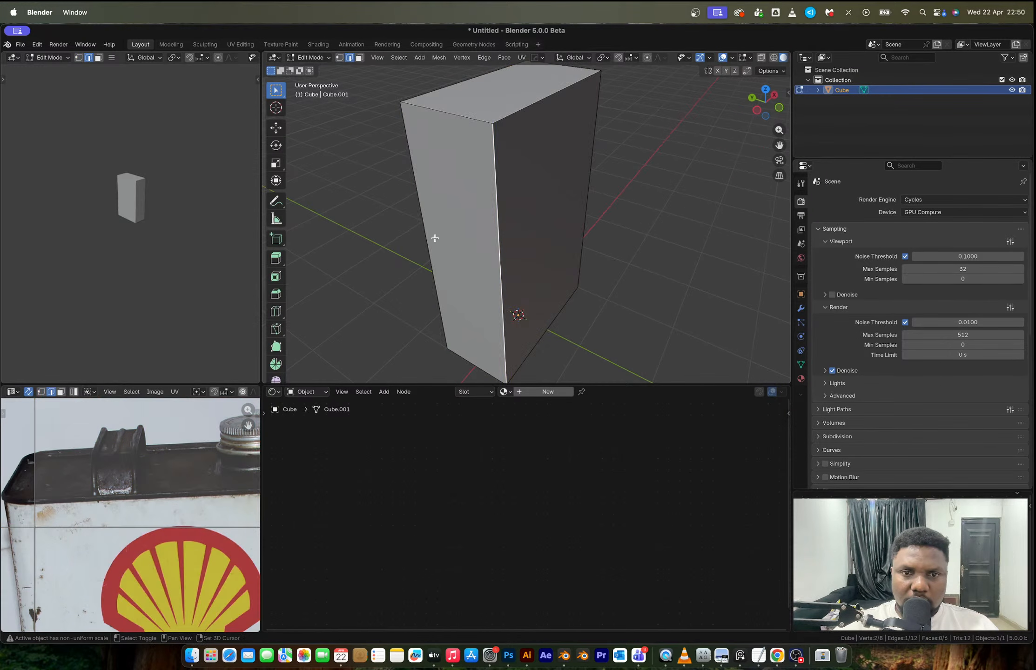
key(ctrl+a)
click(538, 225)
key(ctrl+z)
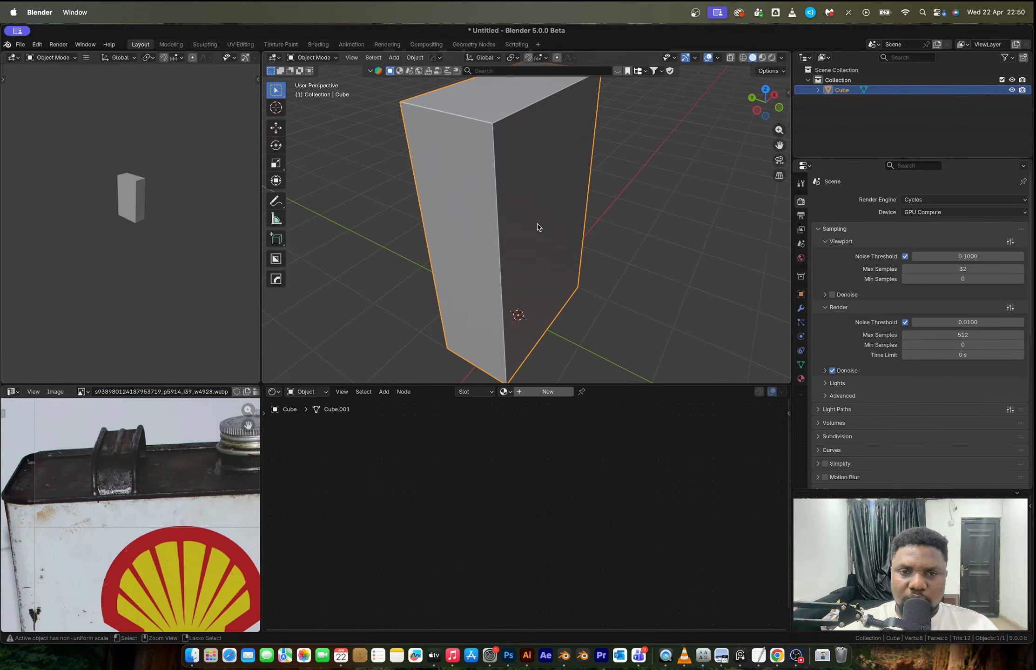
key(ctrl+a)
click(526, 246)
Bevel the four vertical corner edges of the box by about 0.22 m with 9 segments, and return to Object Mode.
key(Tab)
click(497, 228)
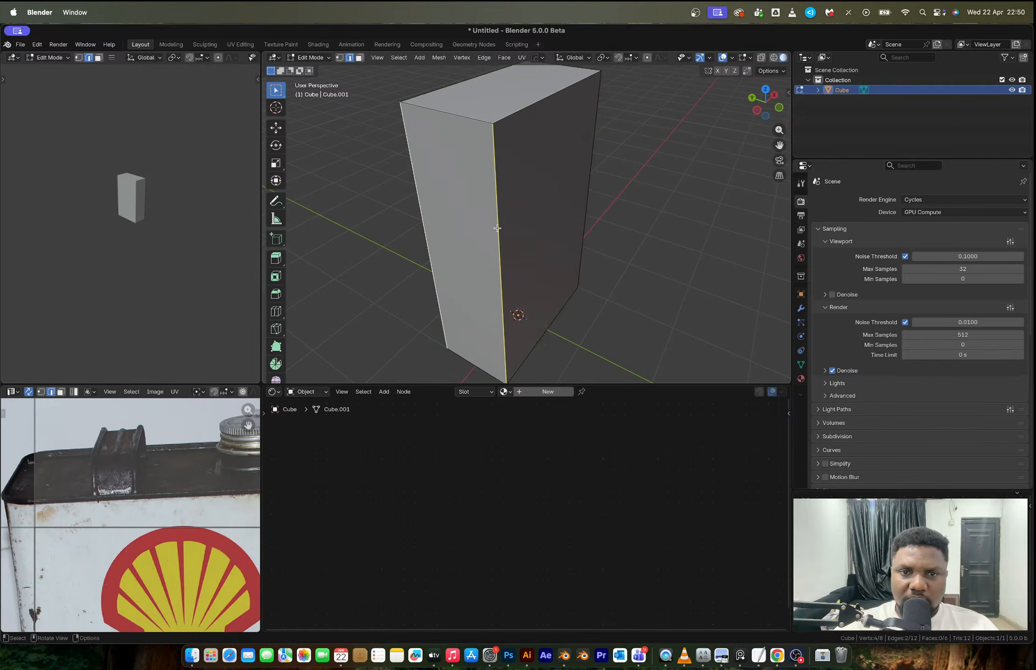
shift+click(419, 212)
middle_drag(494, 200, 408, 214)
shift+click(512, 218)
shift+click(569, 191)
middle_drag(569, 192, 620, 215)
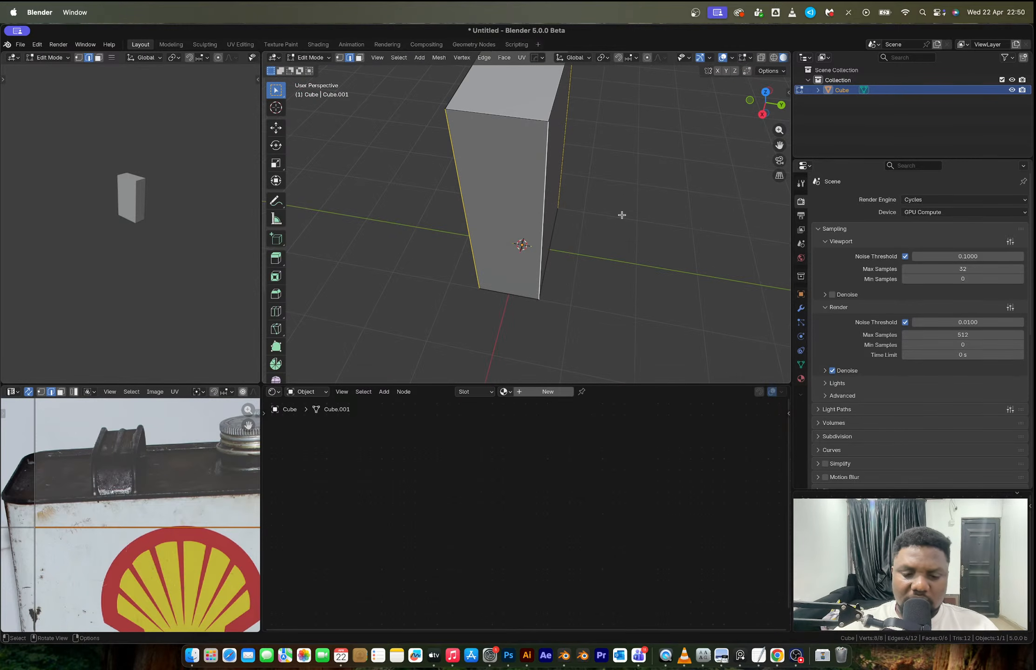
key(ctrl+b)
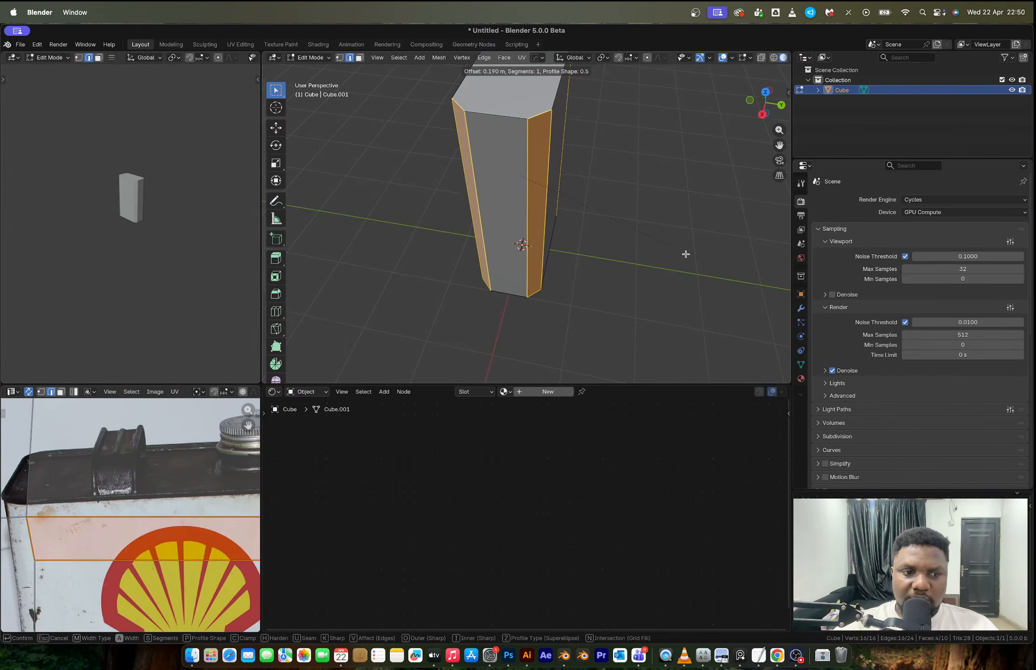
scroll(685, 255, up, 2)
scroll(685, 255, up, 6)
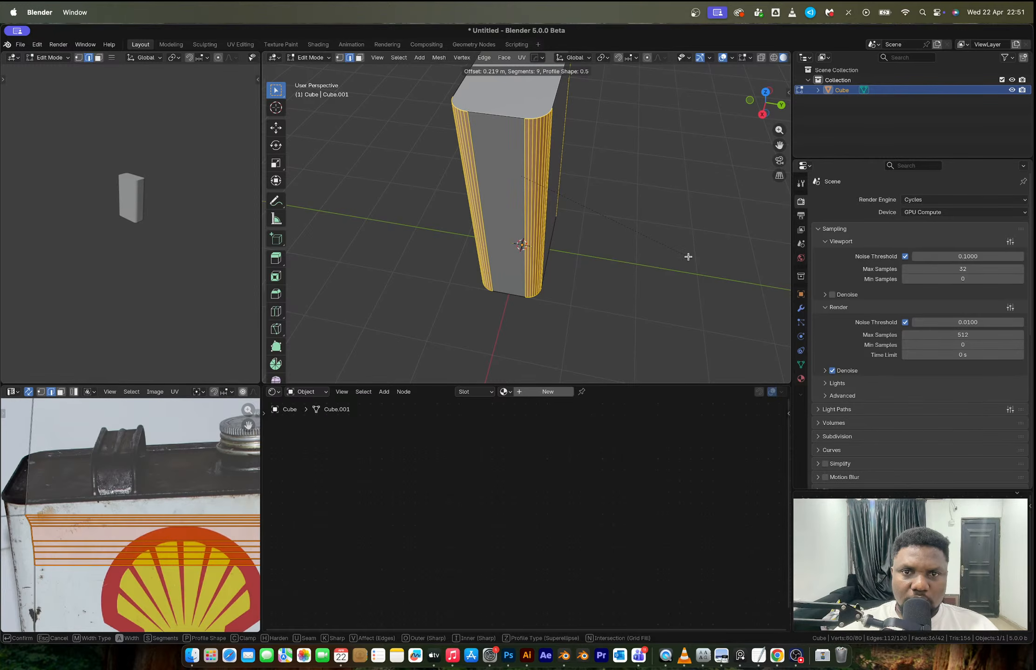
click(679, 253)
middle_drag(679, 253, 497, 181)
key(Tab)
Apply Shade Auto Smooth to the rounded box.
scroll(522, 219, down, 4)
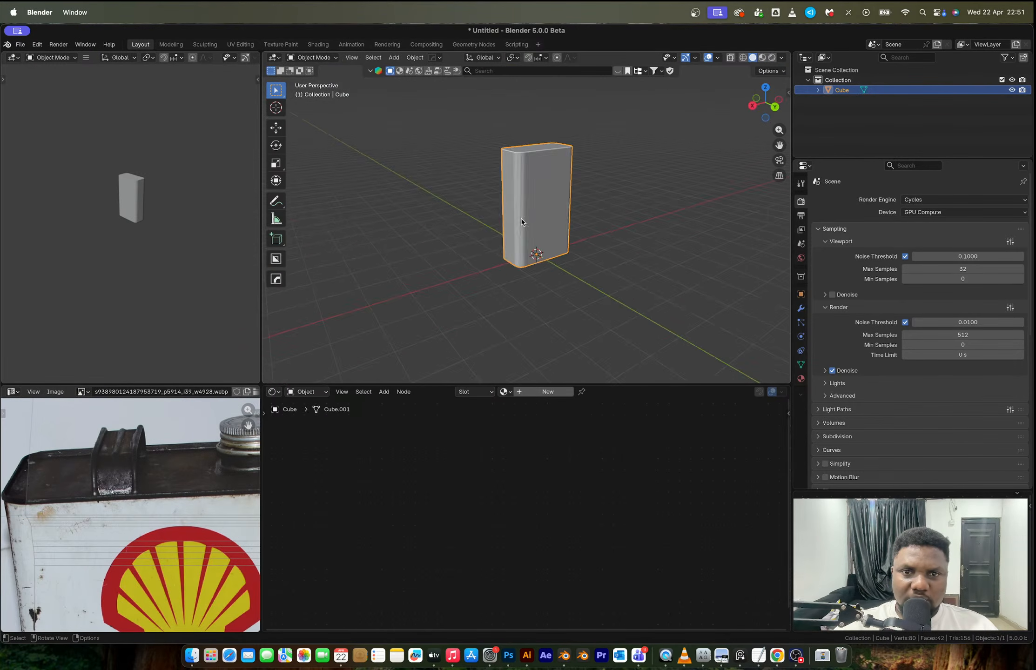
right_click(549, 212)
middle_drag(523, 222, 540, 200)
click(526, 232)
scroll(540, 200, up, 4)
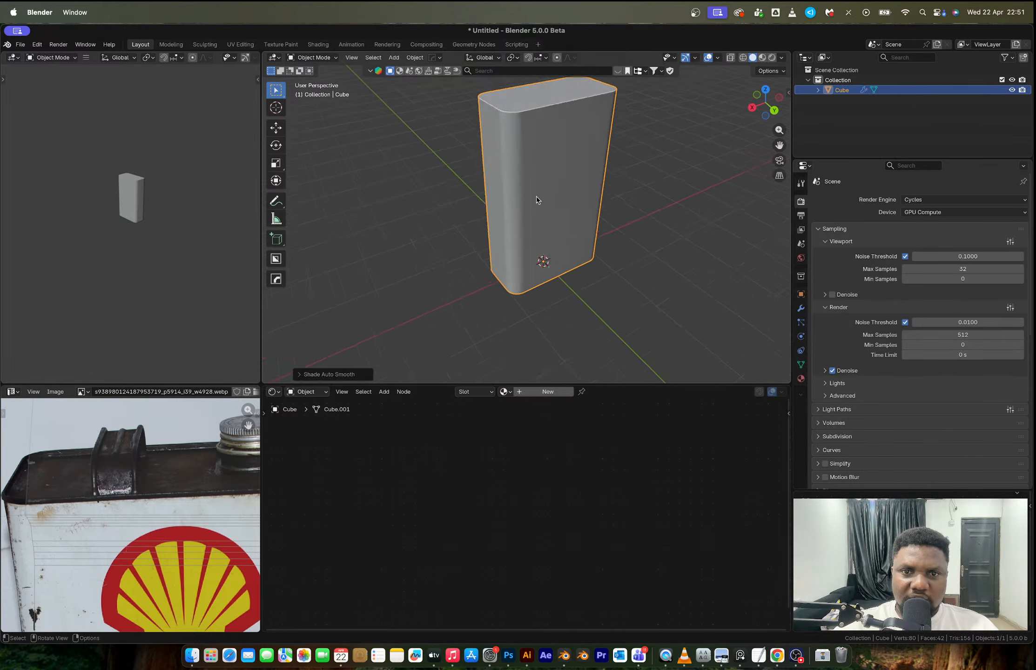
Inset the box's top face by about 0.045 m in Edit Mode.
key(Tab)
click(518, 191)
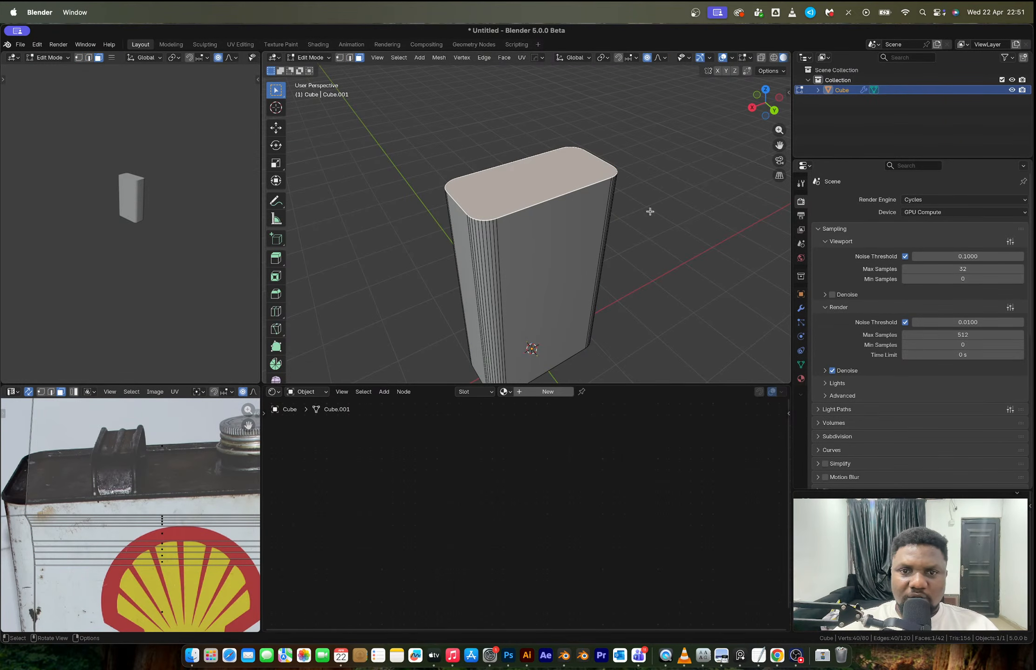
key(i)
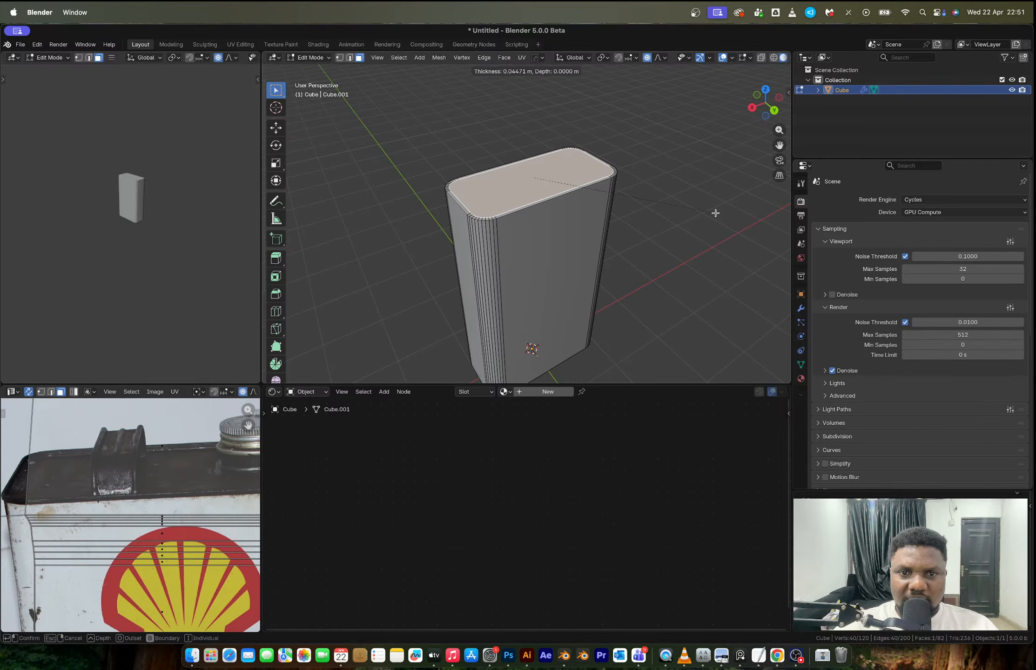
click(715, 212)
Extrude the inset top face down about 0.03 m to form a raised rim around it.
scroll(716, 213, up, 4)
key(e)
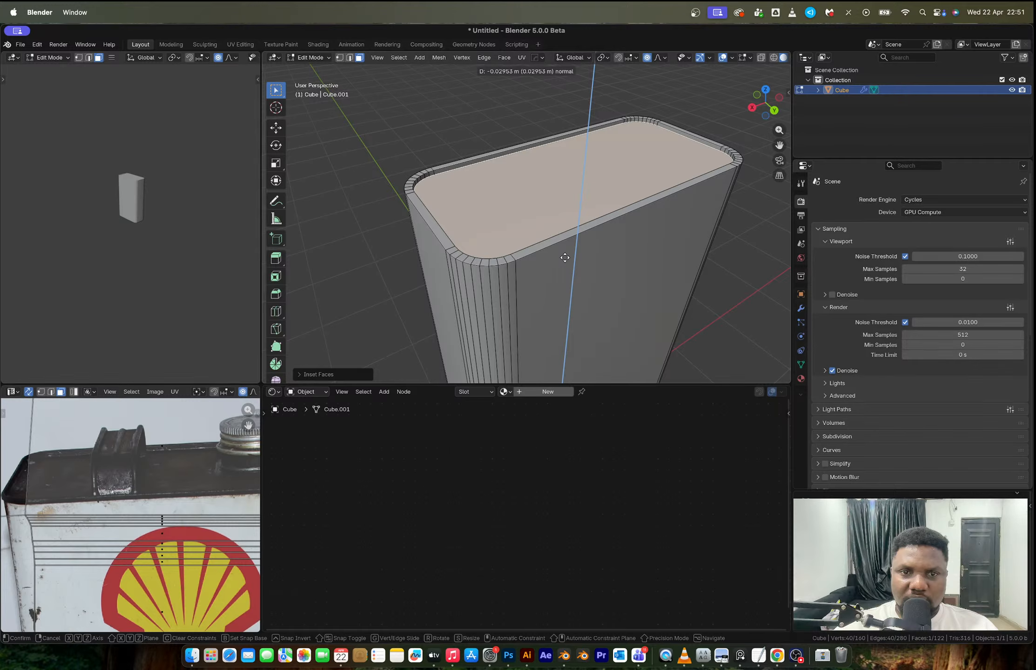
click(565, 258)
Connect opposite inner vertices across the recessed top face at its rounded ends to split it with new edges.
middle_drag(564, 257, 335, 226)
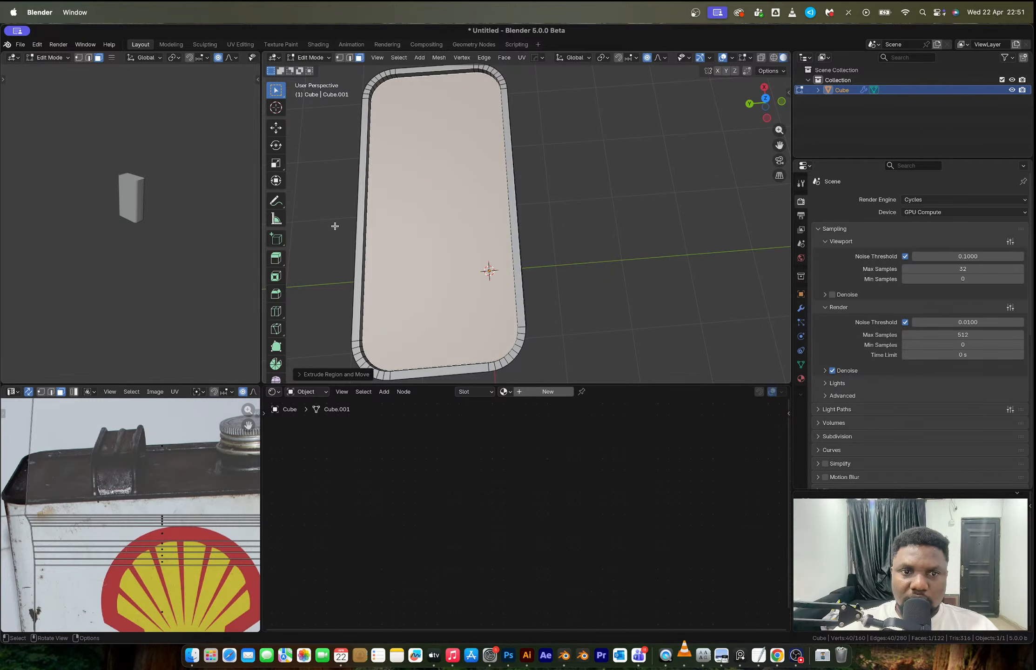
click(382, 155)
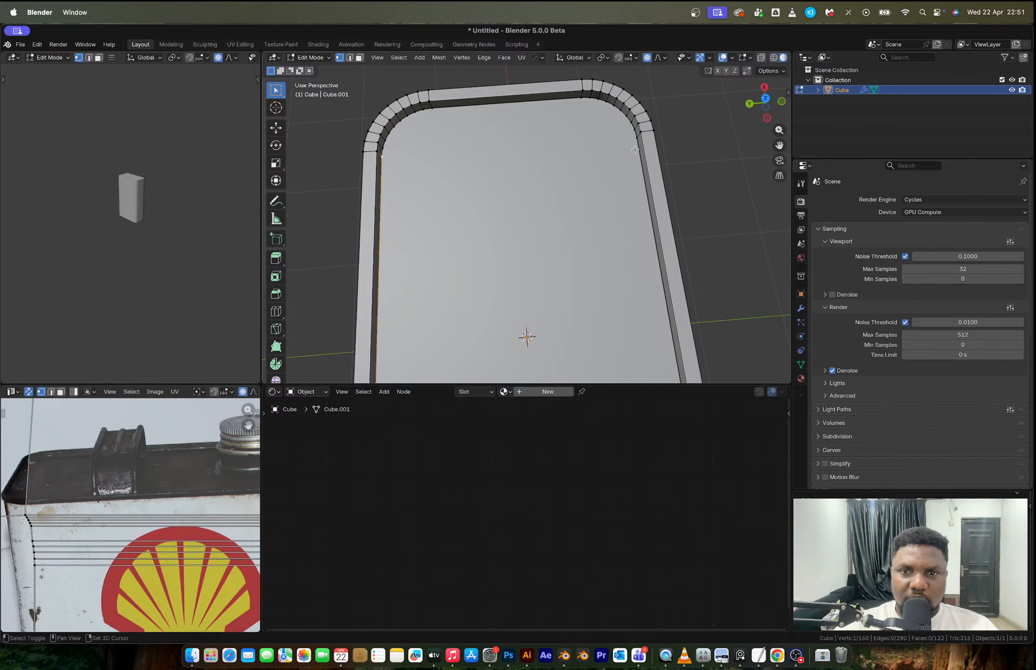
shift+click(633, 147)
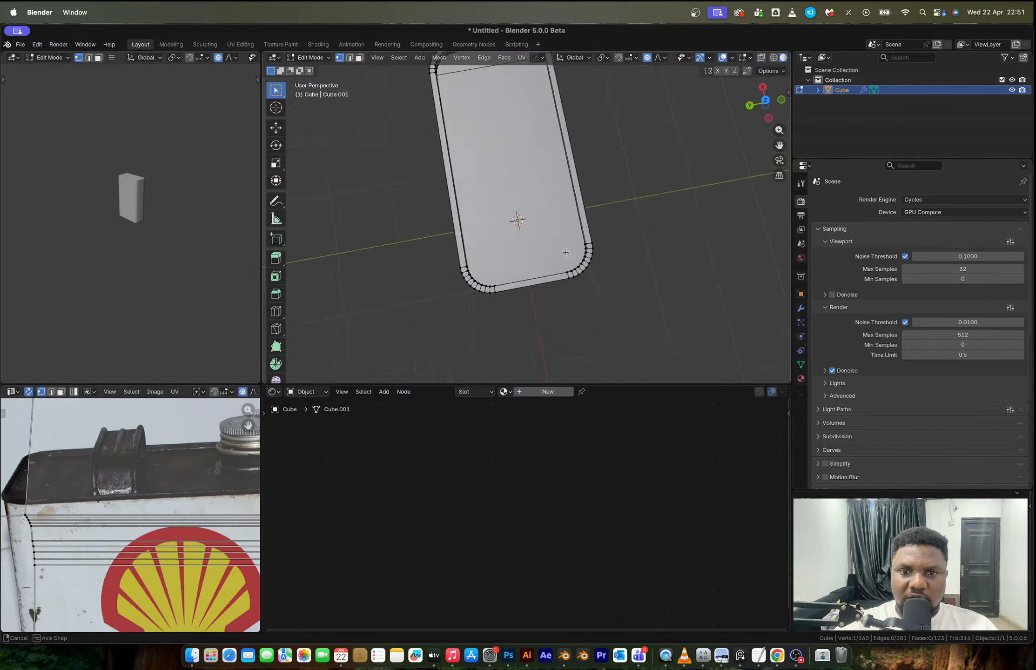
middle_drag(530, 242, 737, 190)
shift+click(575, 263)
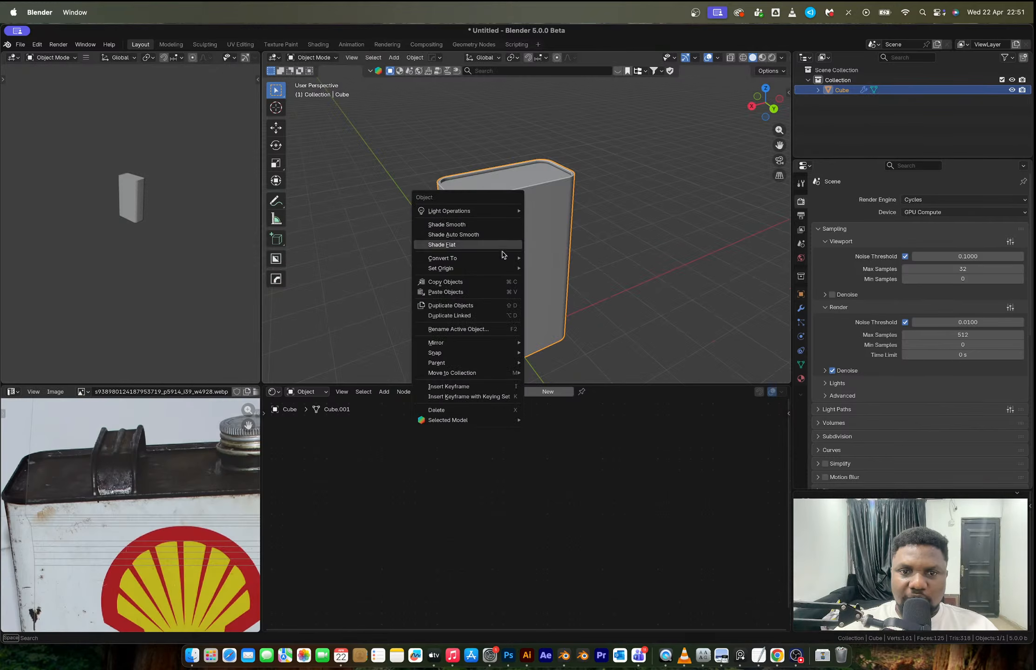
Set the can's origin to its geometry.
mouse_move(495, 269)
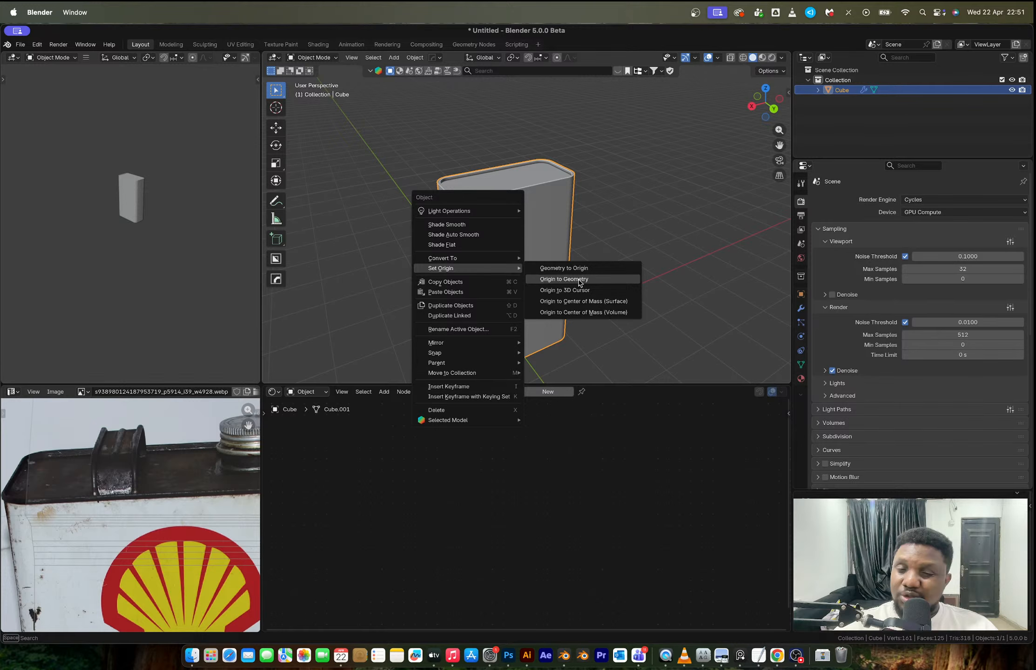
click(580, 282)
middle_drag(579, 283, 481, 276)
Cut a horizontal edge loop around the middle of the can and snap the 3D cursor to it, returning to Object Mode.
key(Tab)
key(ctrl+r)
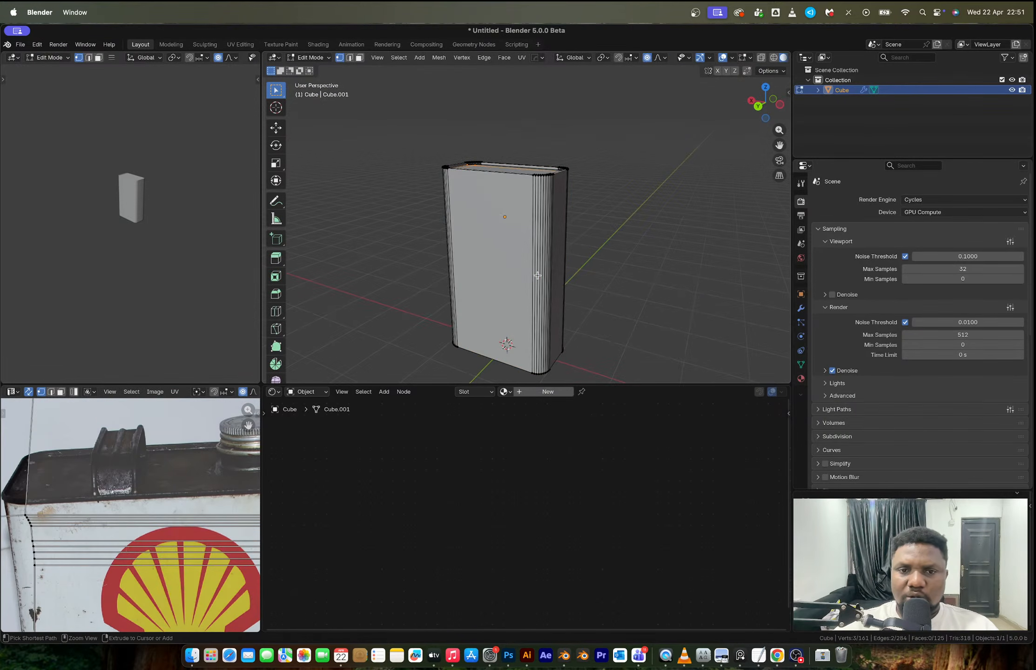
click(538, 276)
click(537, 276)
key(ctrl+Tab)
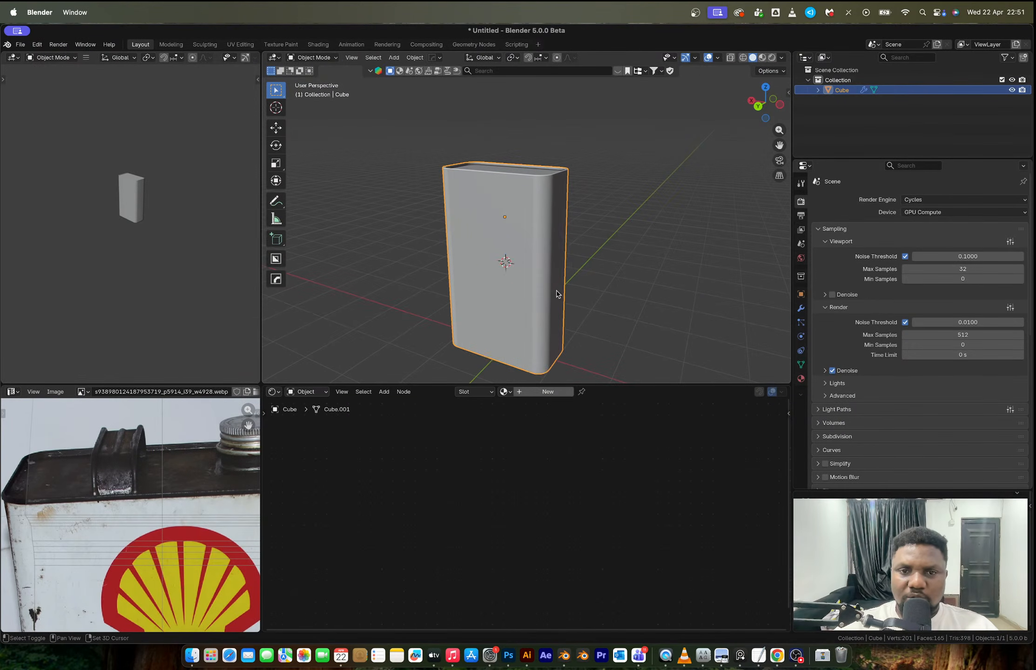
Set the can's origin to the 3D cursor and mirror the upper half downward along Z with the mirror gizmo.
right_click(557, 292)
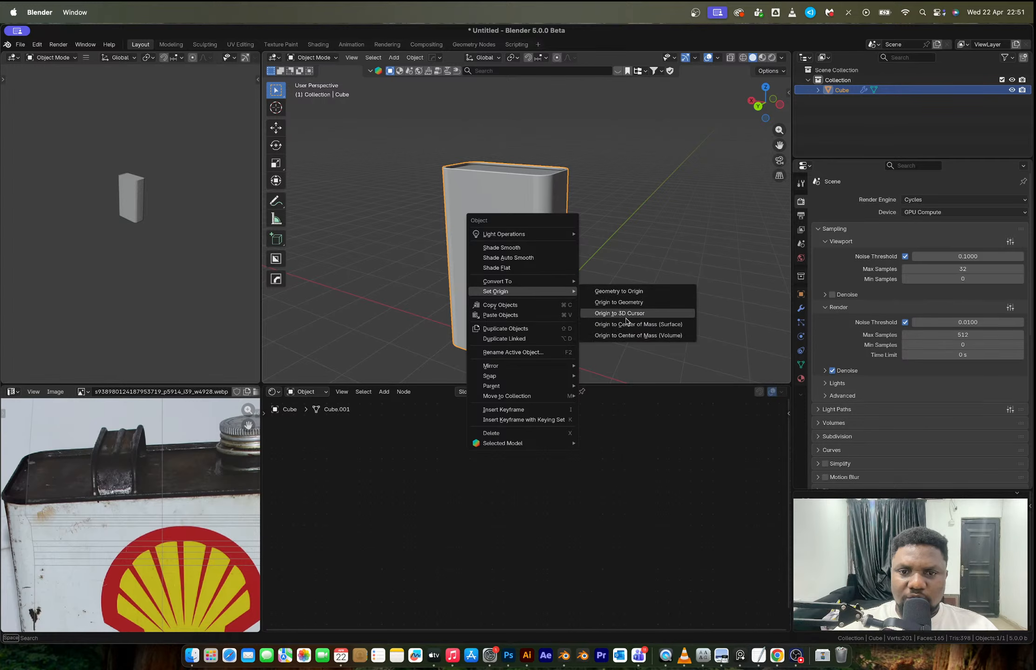
click(626, 315)
middle_drag(526, 268, 585, 288)
key(alt+x)
click(518, 225)
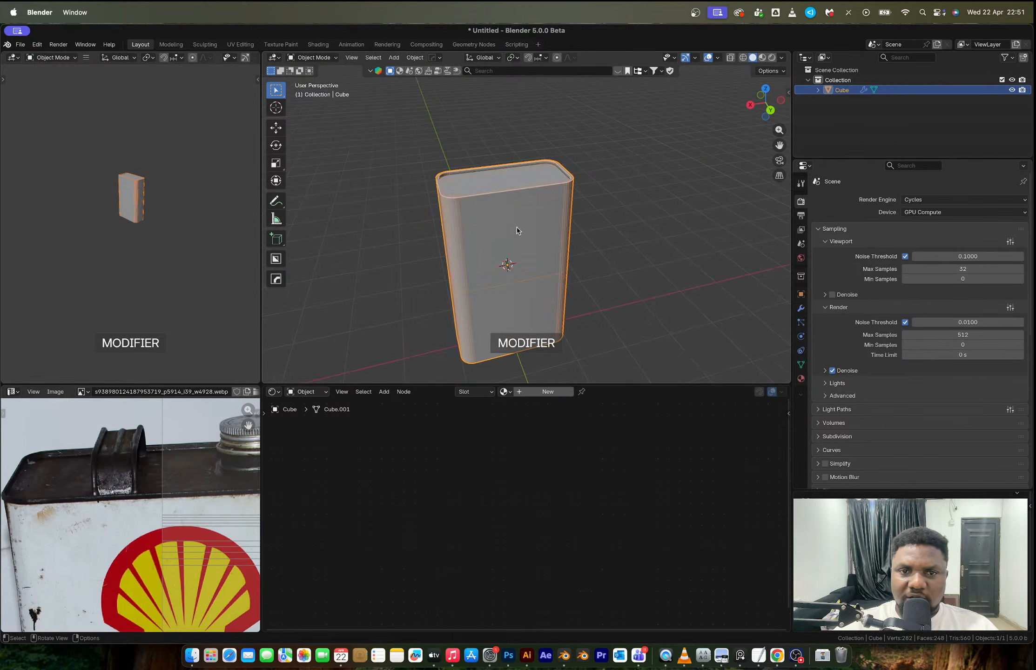
Mirror the can along Y with the mirror gizmo and apply the Hops_Mirror modifier.
middle_drag(519, 225, 556, 246)
key(alt+x)
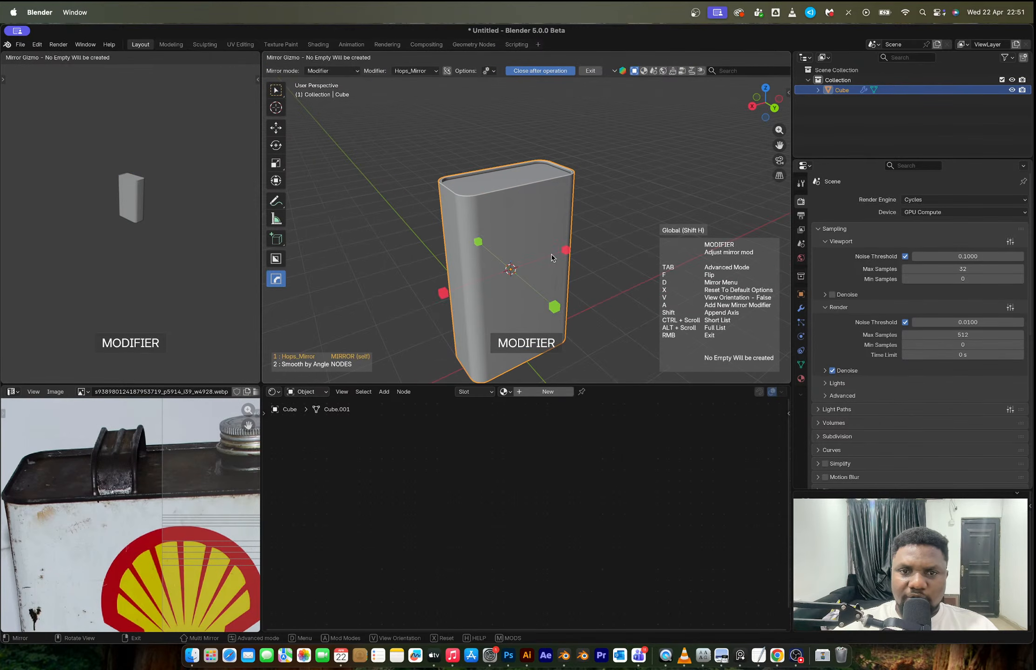
click(477, 238)
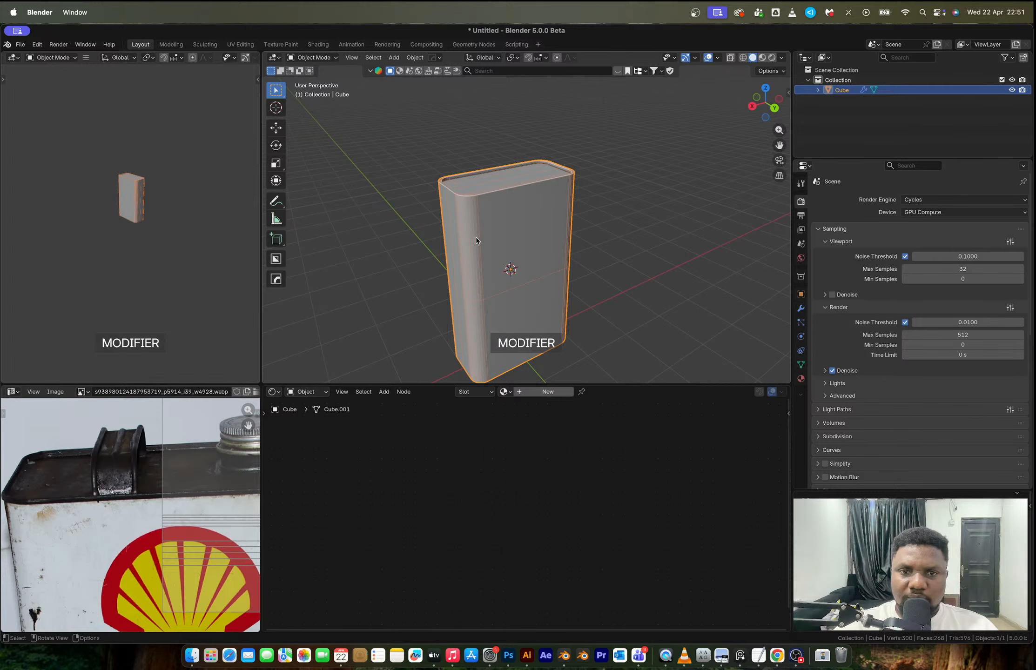
click(801, 309)
key(ctrl+a)
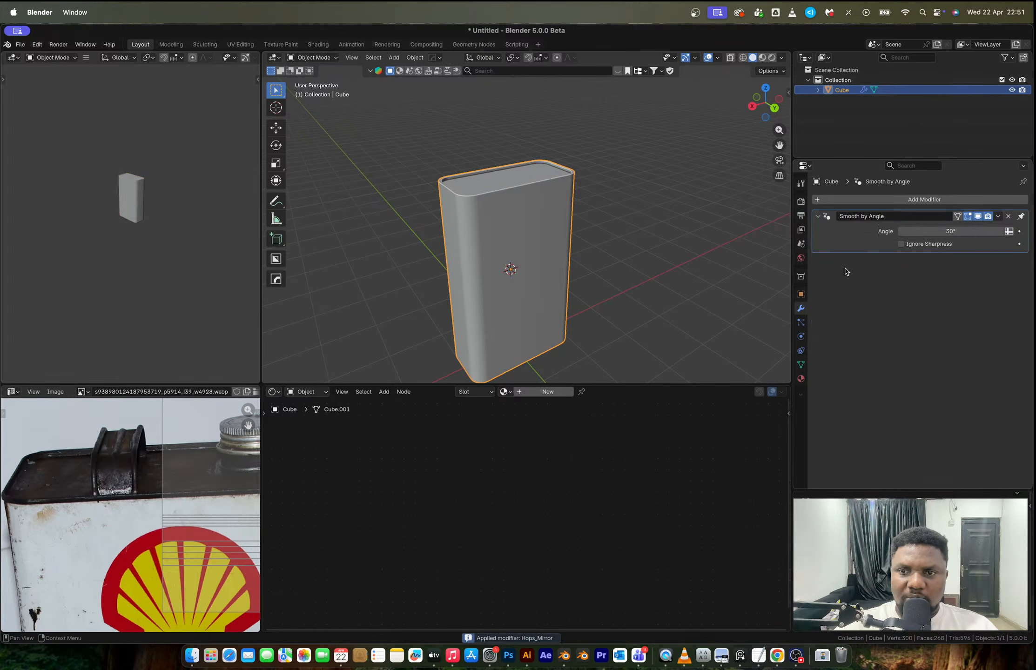
Try to add loop cuts across the can's top in Edit Mode.
key(Tab)
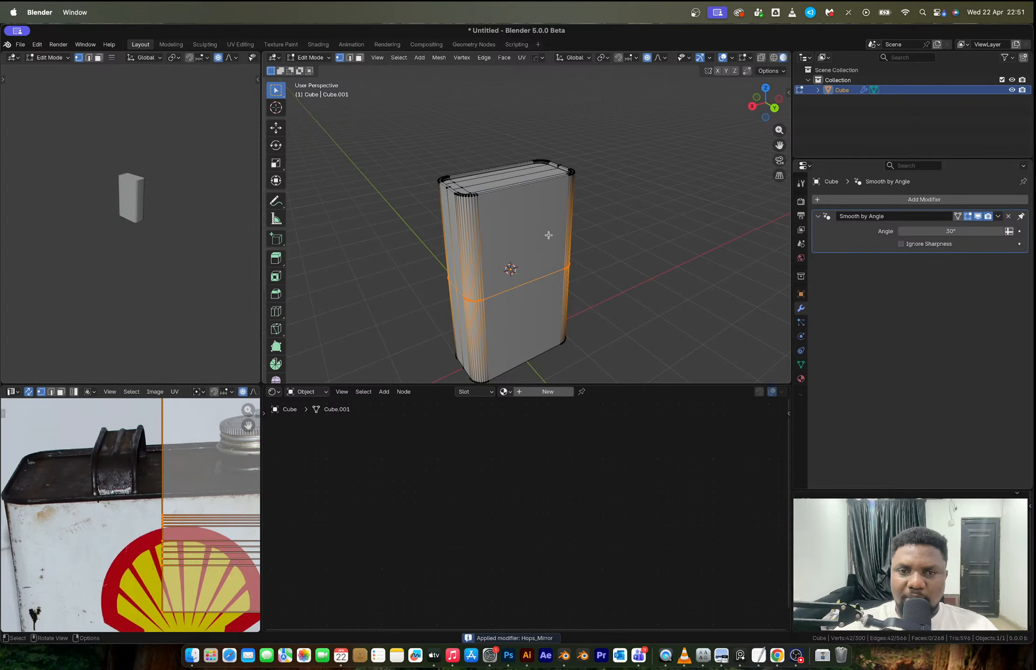
middle_drag(549, 235, 519, 284)
key(ctrl+r)
scroll(494, 172, up, 1)
click(493, 173)
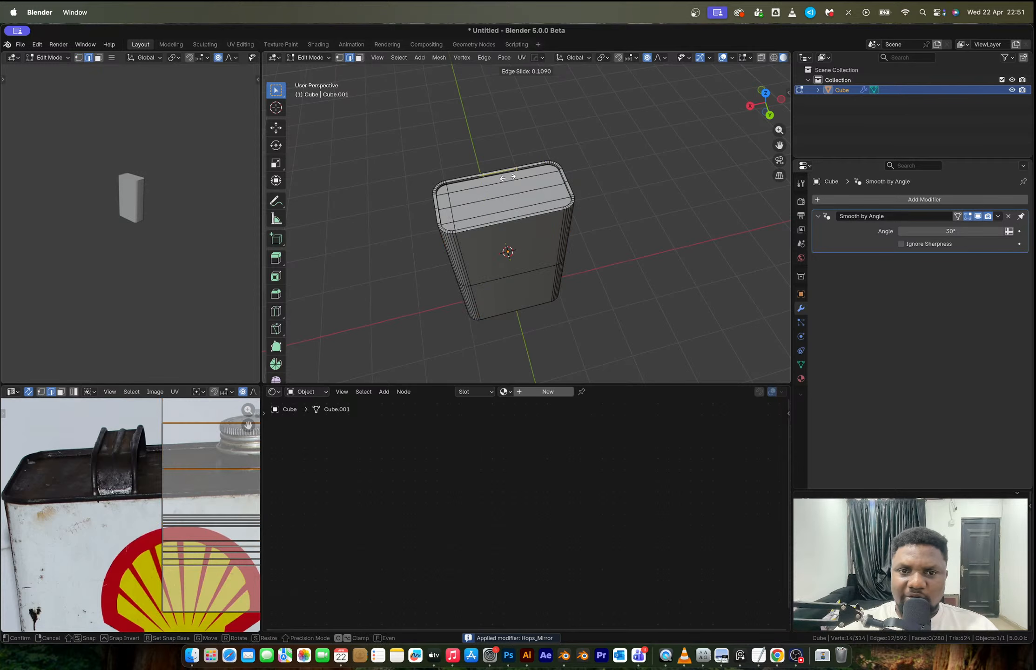
click(533, 154)
key(Tab)
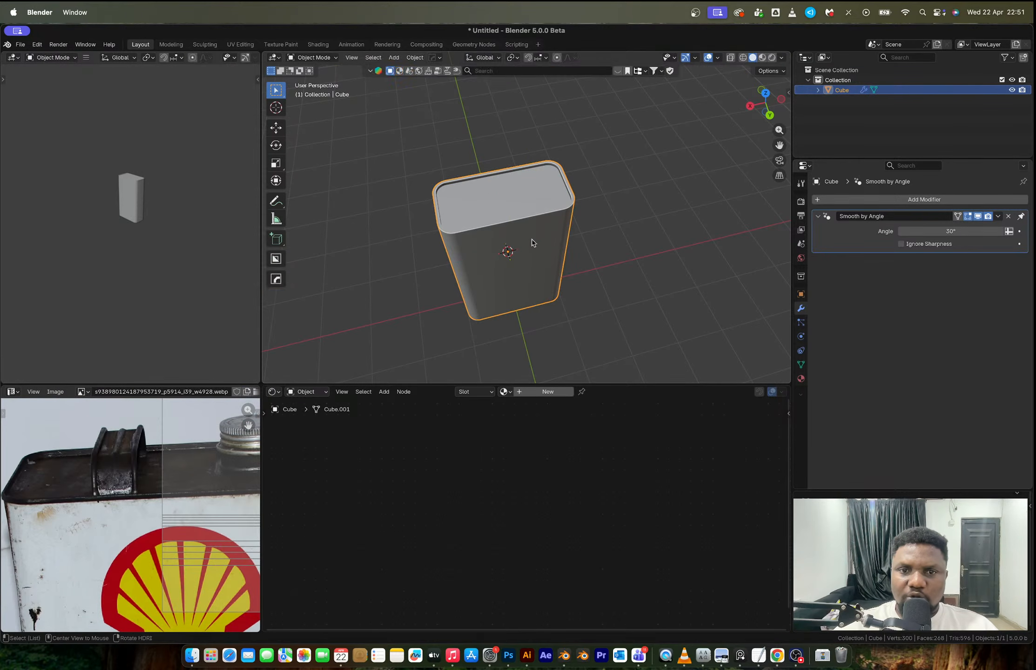
Mirror the can along X with the mirror gizmo and apply the mirror modifier.
key(alt+x)
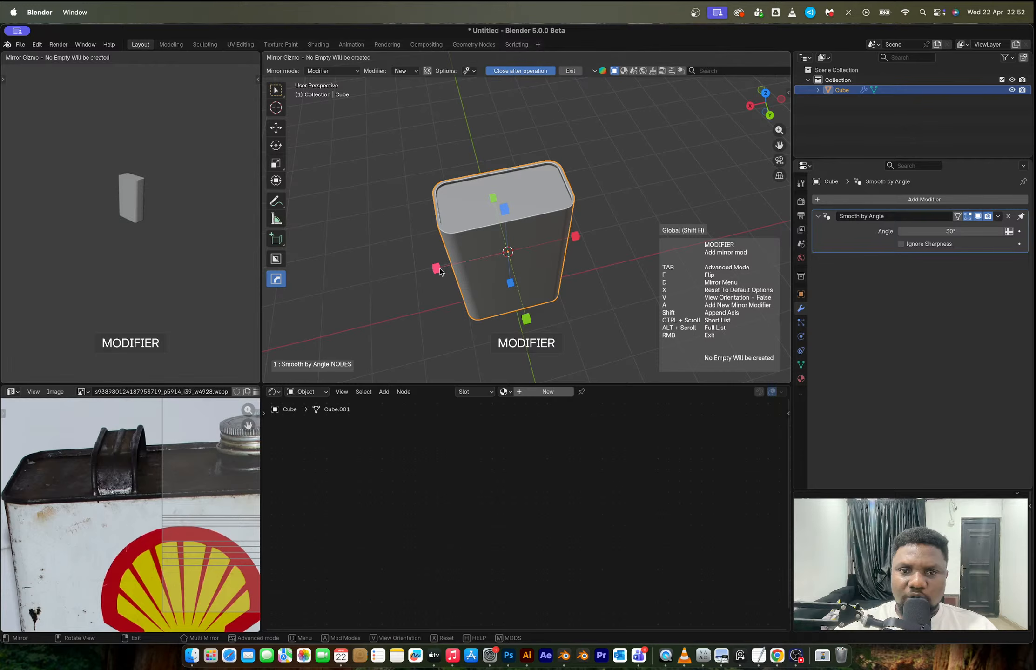
click(439, 270)
key(ctrl+r)
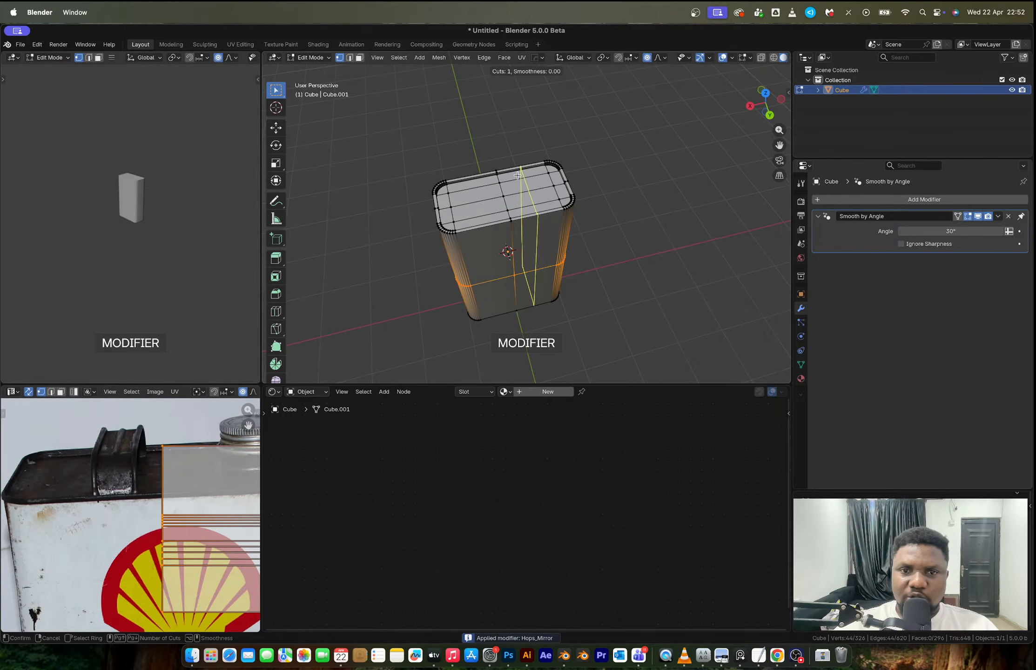
scroll(512, 207, up, 6)
key(Escape)
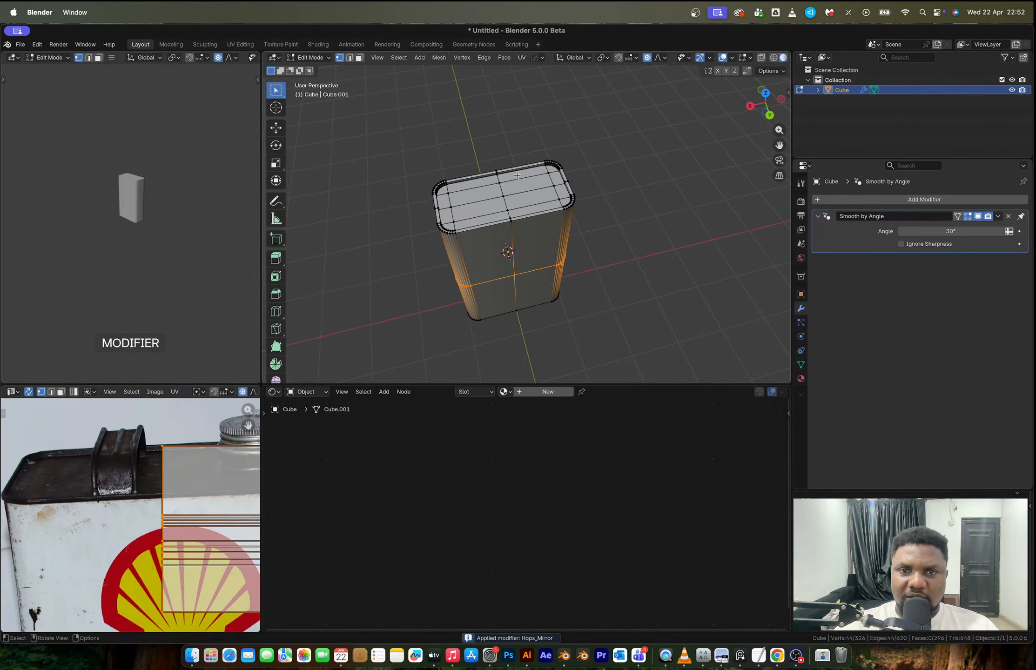
Switch to edge selection and examine the can's mesh against the whole can in the reference image.
key(2)
middle_drag(514, 220, 561, 142)
middle_drag(545, 246, 430, 366)
scroll(167, 536, down, 5)
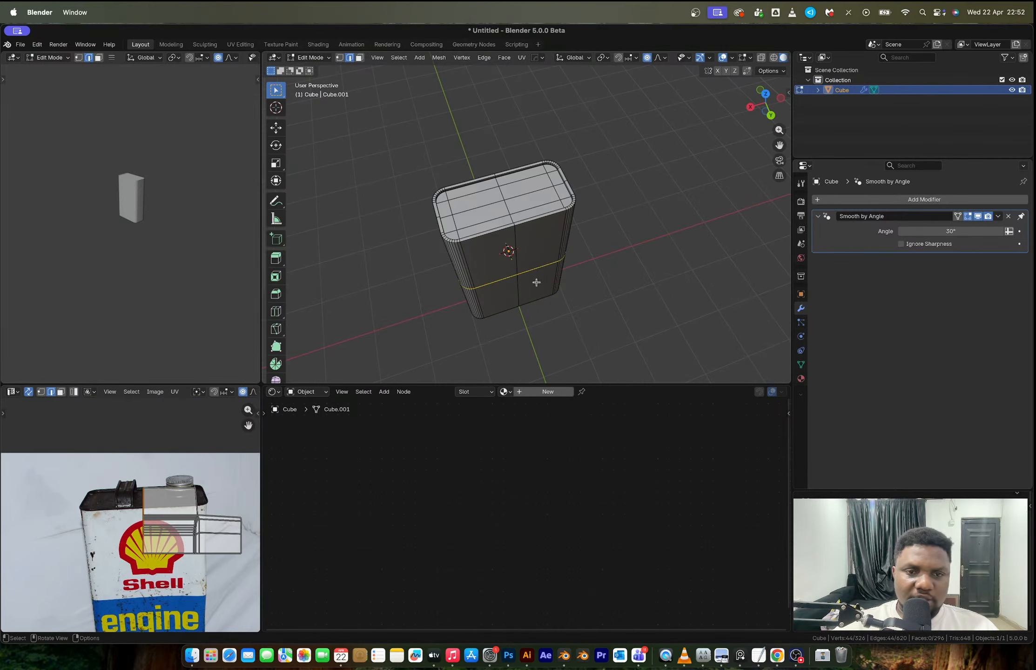
Add a horizontal loop cut around the can's upper body, sliding it about -0.973 to sit just below the top edge.
scroll(518, 231, up, 5)
middle_drag(482, 261, 512, 194)
scroll(512, 195, down, 5)
key(ctrl+r)
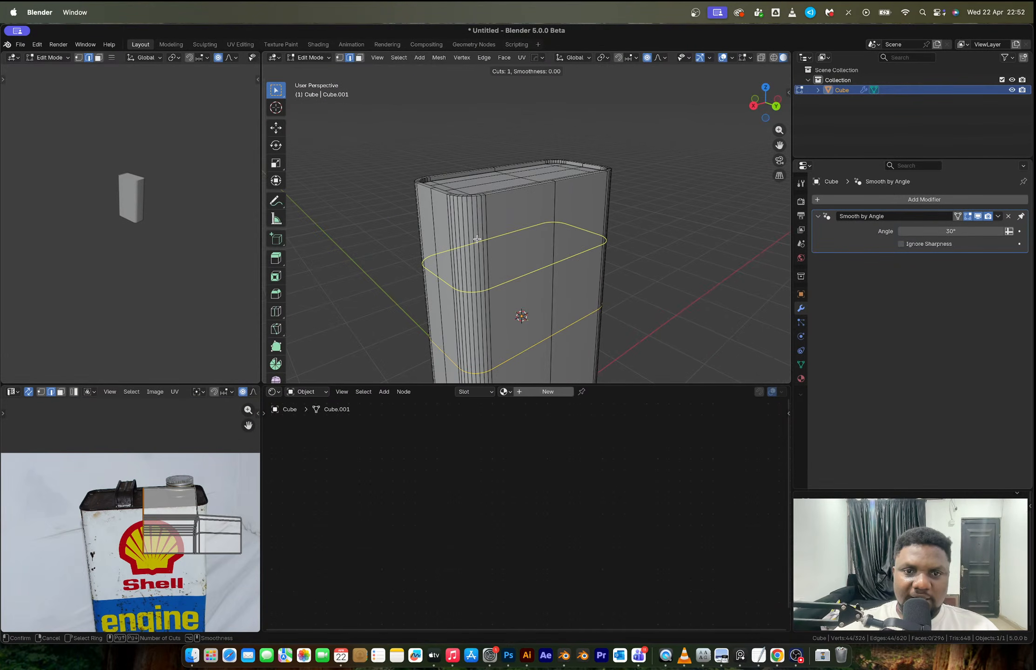
click(475, 219)
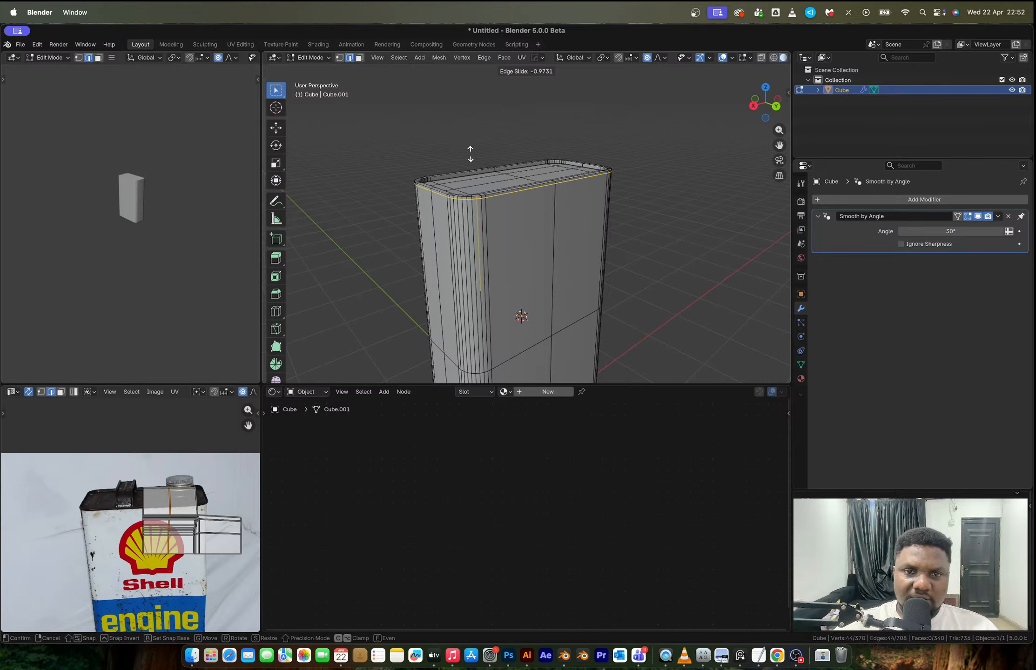
click(470, 153)
Extrude the thin ring of side faces below the can's top edge slightly outward along their normals to form a rim.
scroll(473, 189, up, 2)
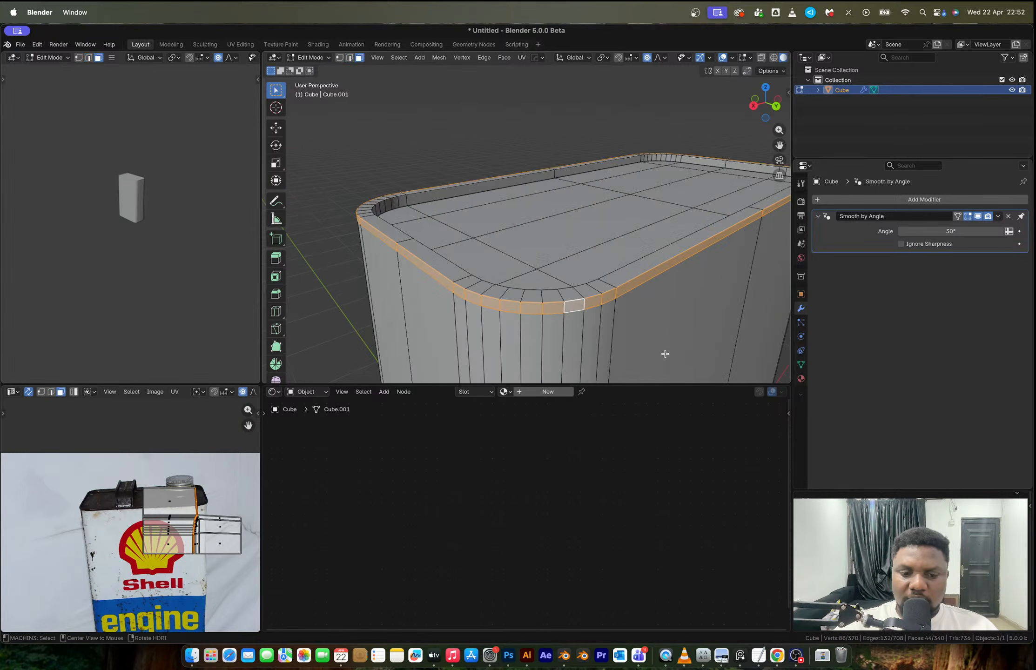
key(alt+e)
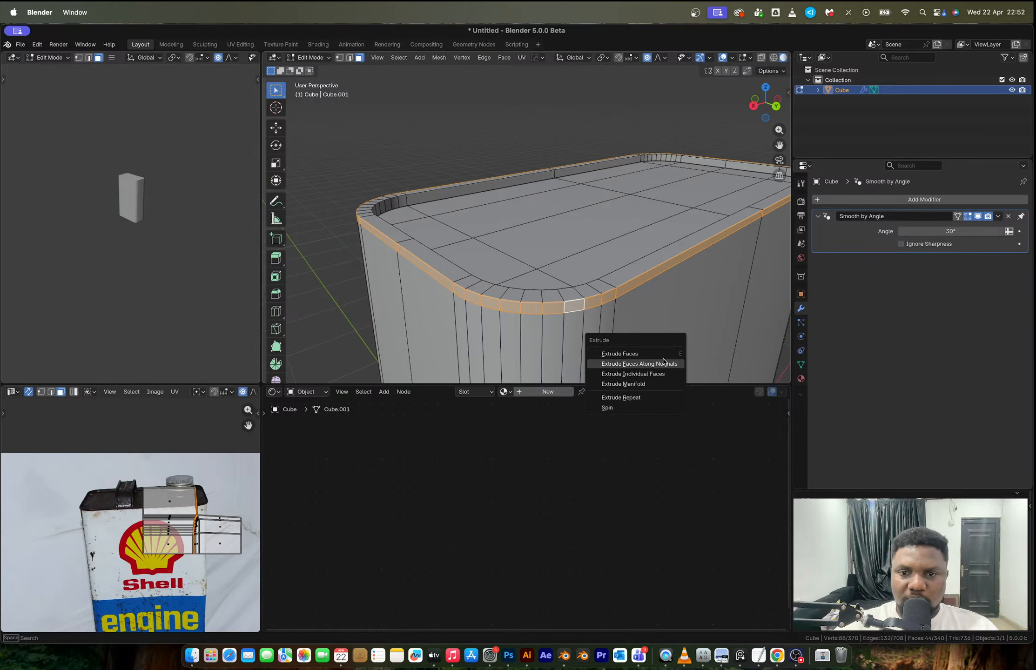
click(663, 363)
click(663, 357)
key(Tab)
scroll(615, 300, down, 4)
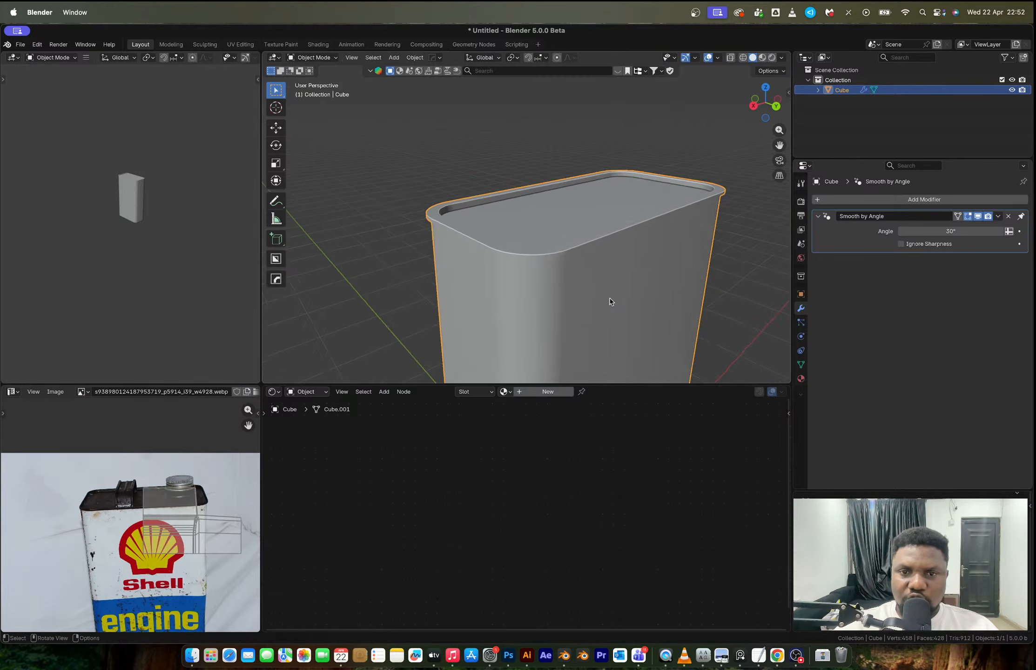
Bevel the rim's outer and inner edge loops and the edge loop around the recessed floor with 9 segments.
middle_drag(605, 298, 554, 293)
scroll(554, 293, up, 2)
key(Tab)
key(2)
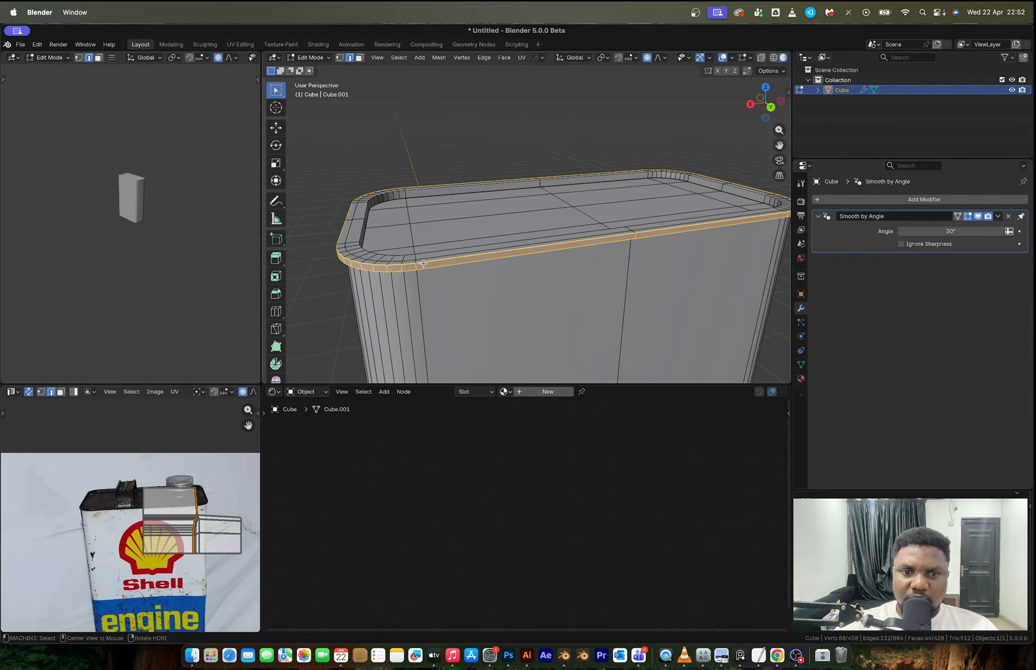
alt+click(424, 269)
alt+shift+click(424, 269)
alt+shift+click(425, 253)
middle_drag(425, 252, 406, 257)
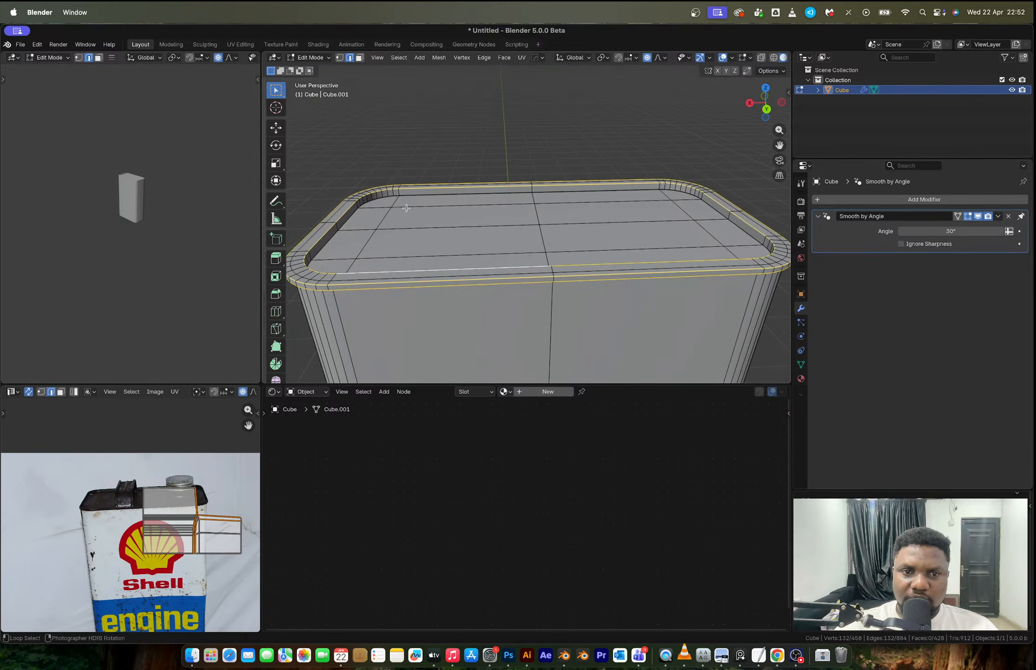
alt+shift+click(418, 194)
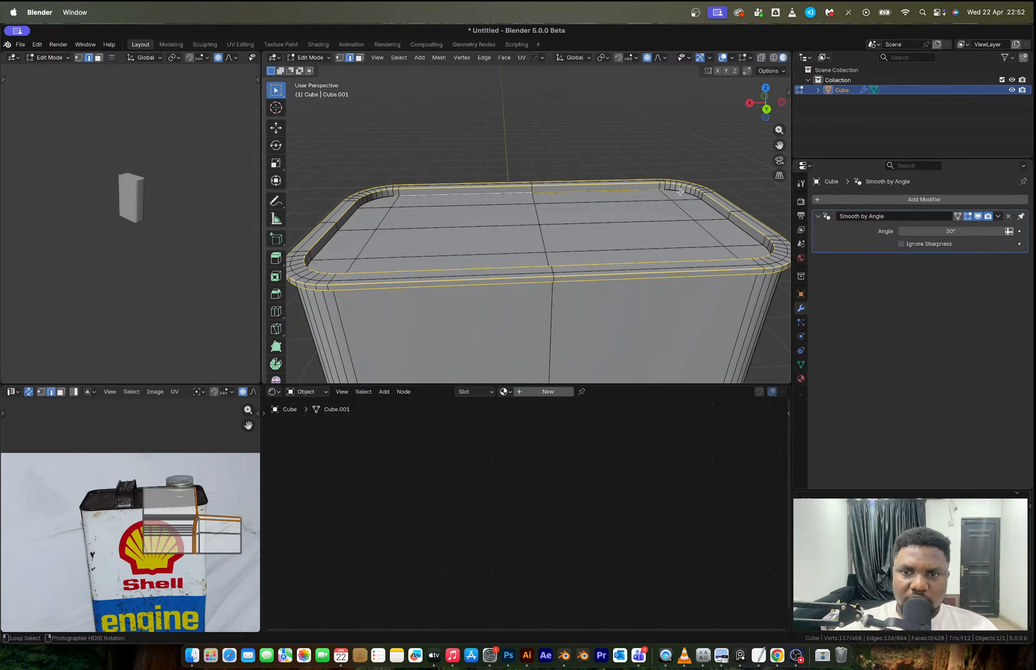
alt+shift+click(705, 204)
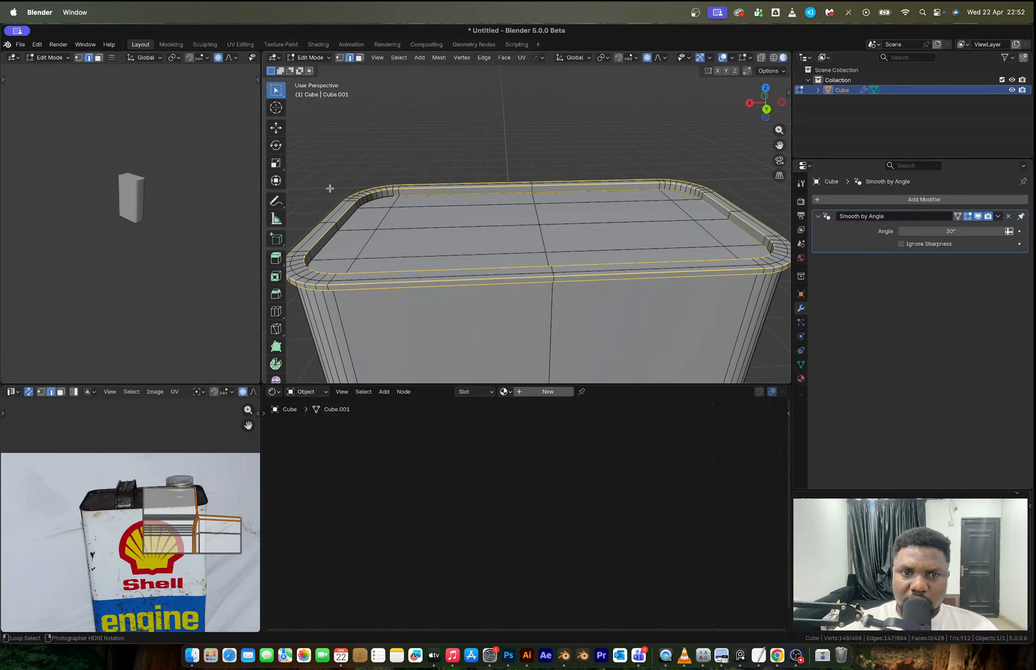
alt+shift+click(354, 217)
middle_drag(520, 247, 284, 270)
scroll(447, 233, down, 3)
scroll(447, 205, up, 3)
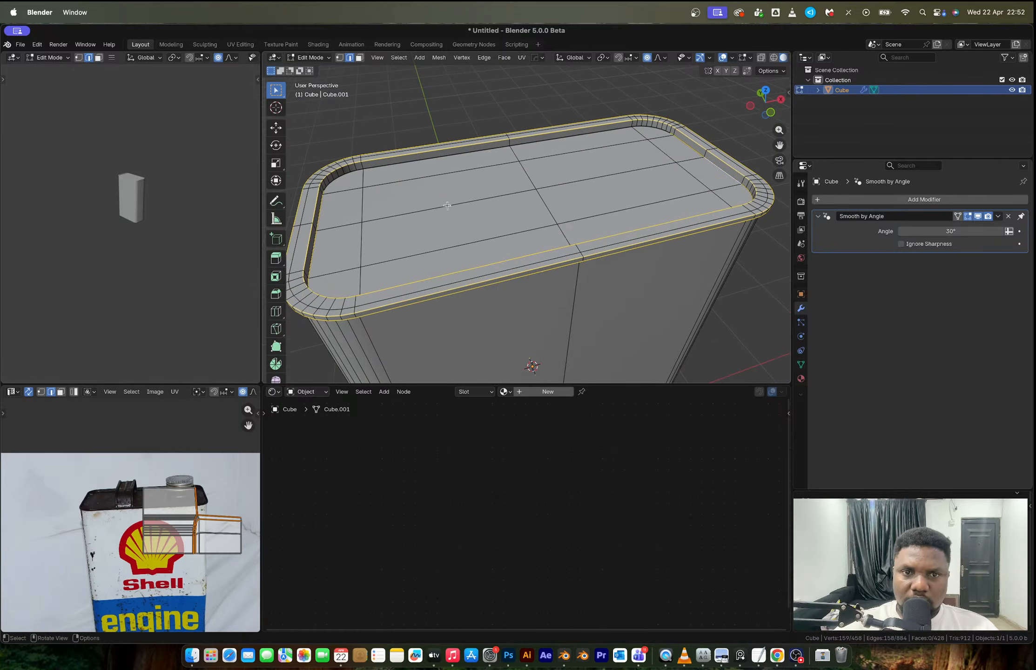
alt+shift+click(440, 158)
alt+shift+click(353, 173)
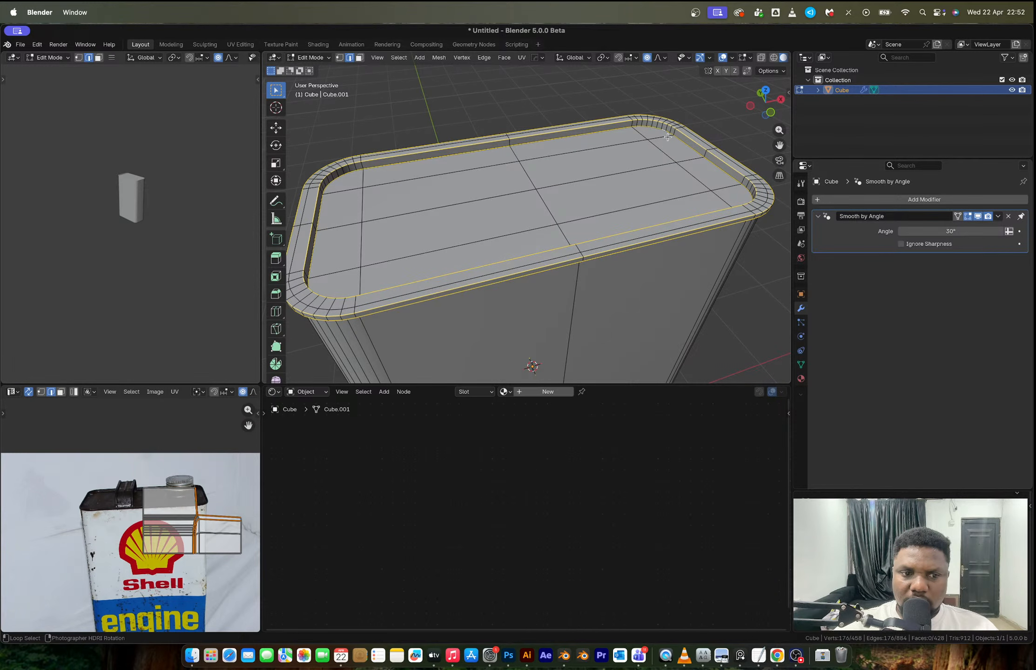
shift+middle_drag(668, 144, 578, 186)
scroll(656, 176, up, 2)
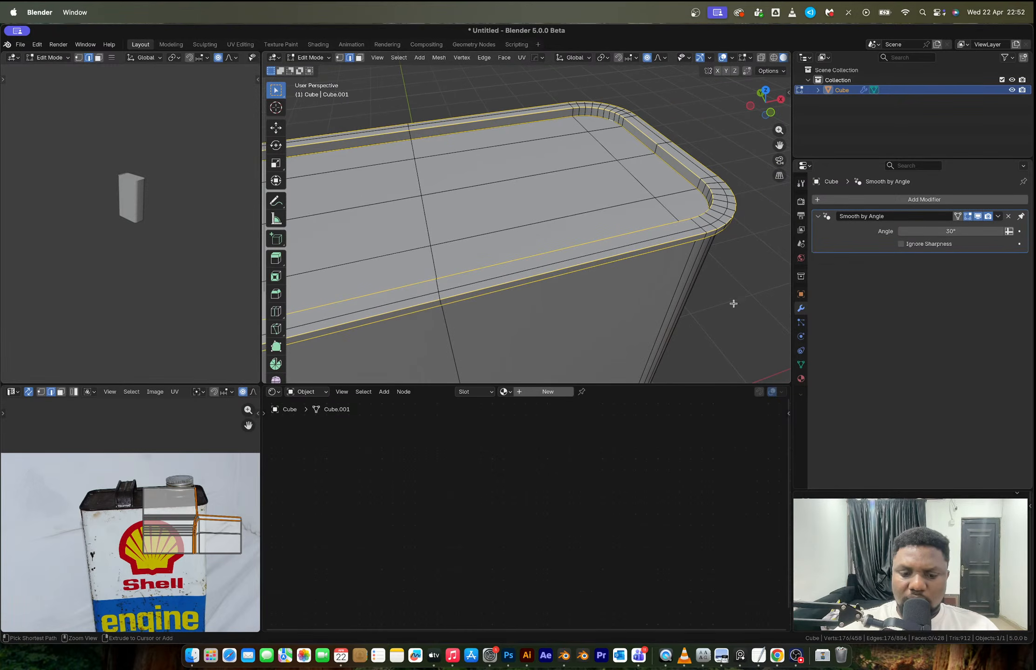
key(ctrl+b)
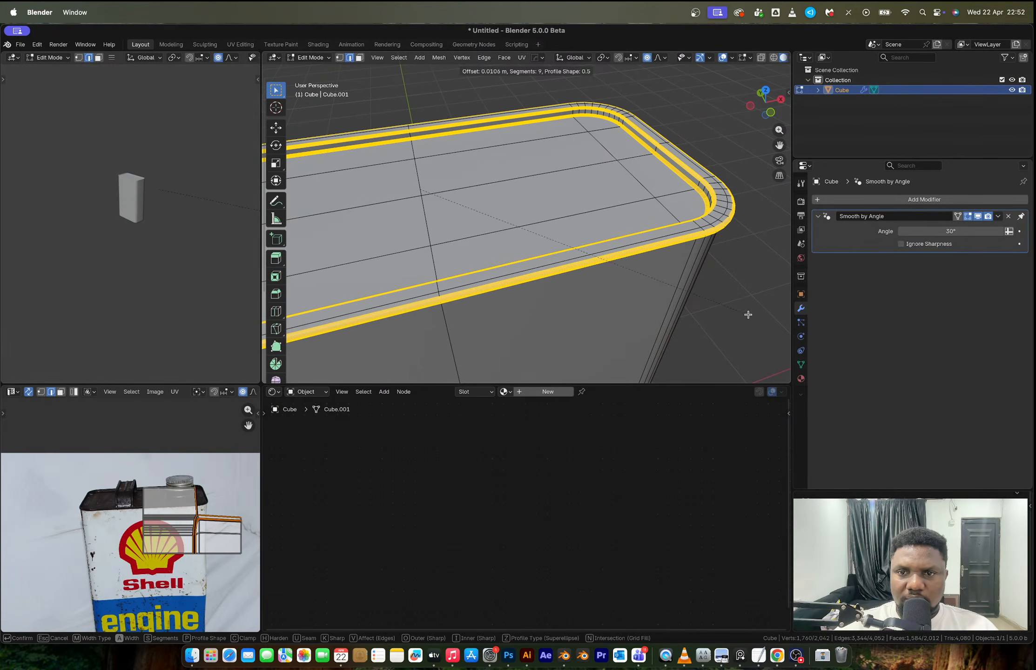
click(672, 238)
key(Tab)
scroll(672, 239, down, 6)
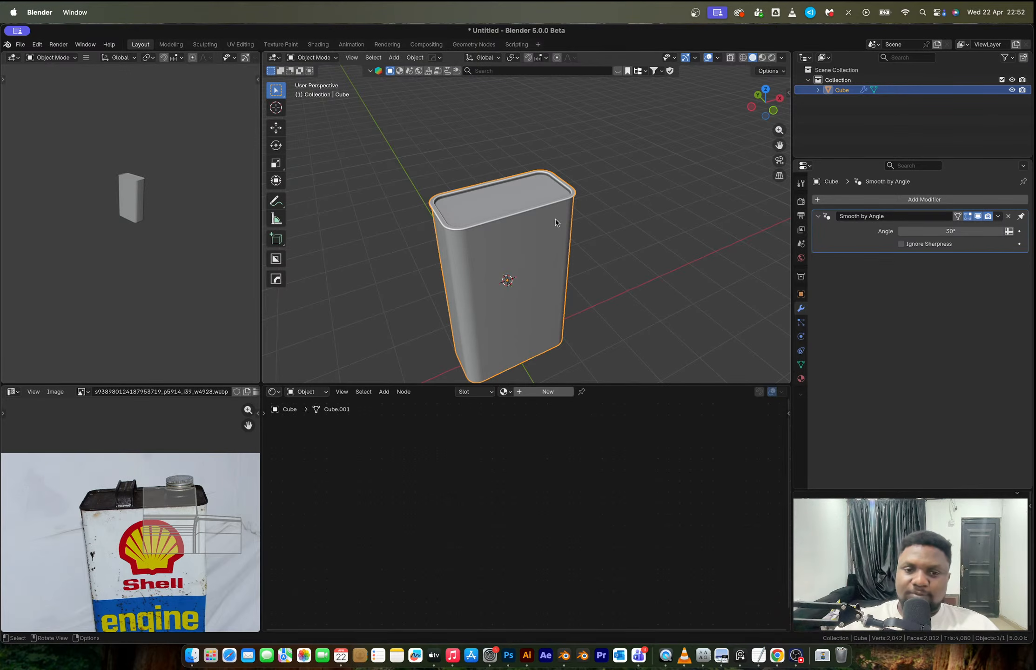
Mirror the can along Z with the mirror gizmo and apply the Hops_Mirror modifier.
key(alt+x)
click(506, 222)
middle_drag(509, 224, 536, 187)
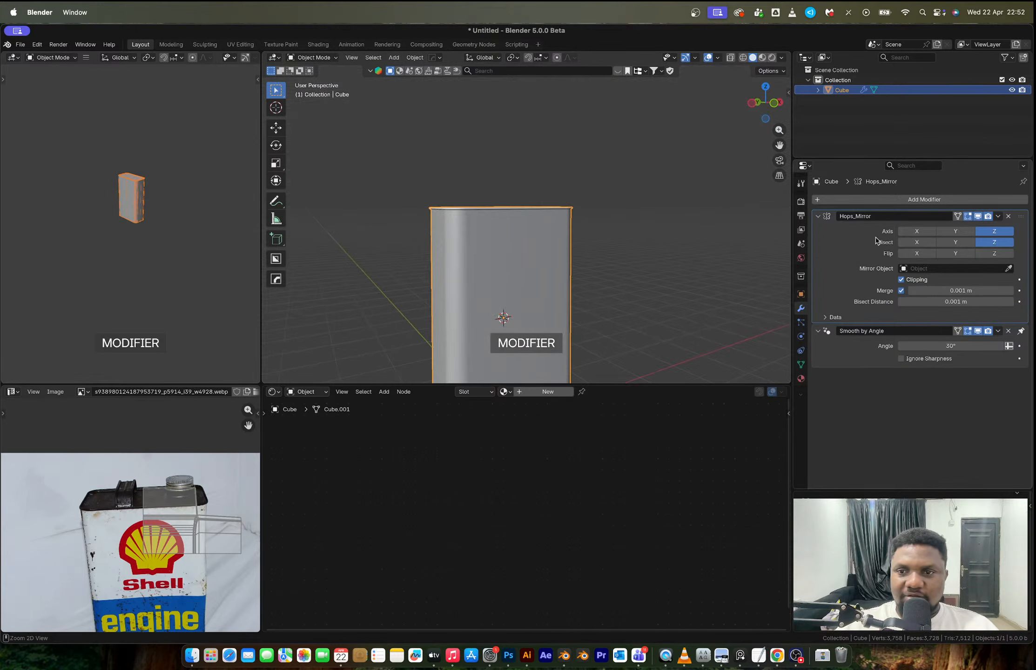
key(ctrl+a)
Add a loop cut across the can's width beside the centre line, with an edge slide of about -0.265.
middle_drag(636, 259, 586, 216)
key(Tab)
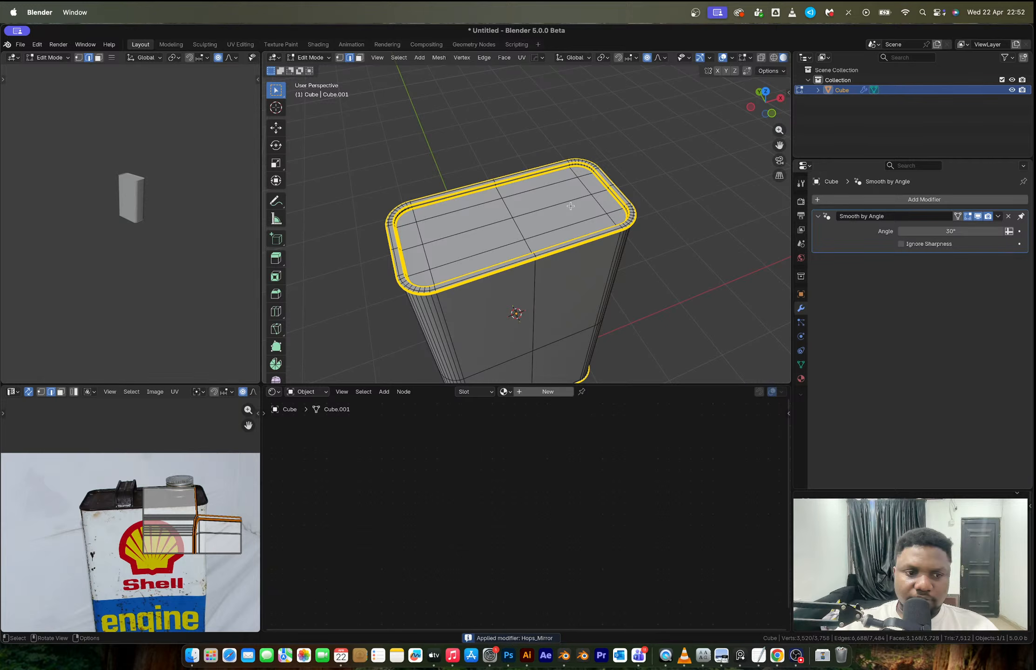
key(ctrl+r)
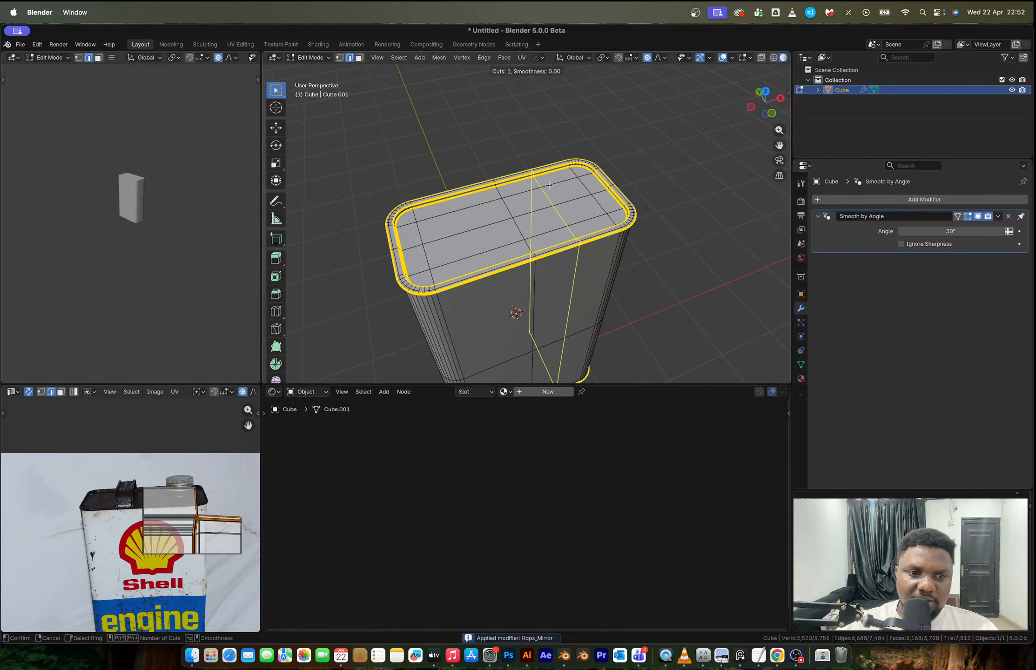
click(549, 185)
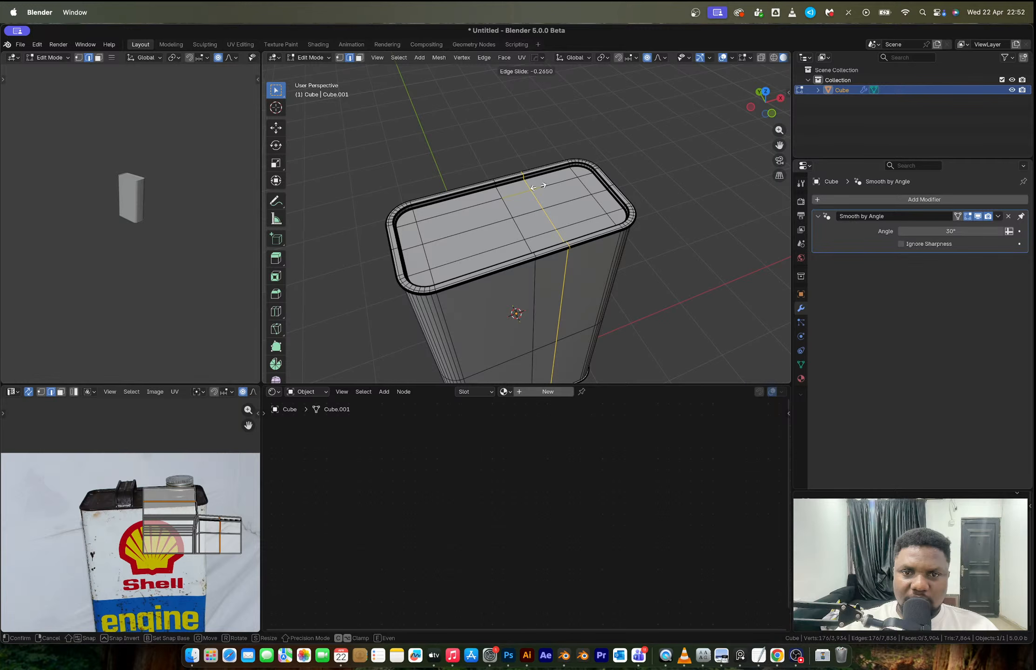
click(538, 186)
Inset the block of six top faces near the can's end by about 0.038 m, using the cap in the reference image as guide.
key(3)
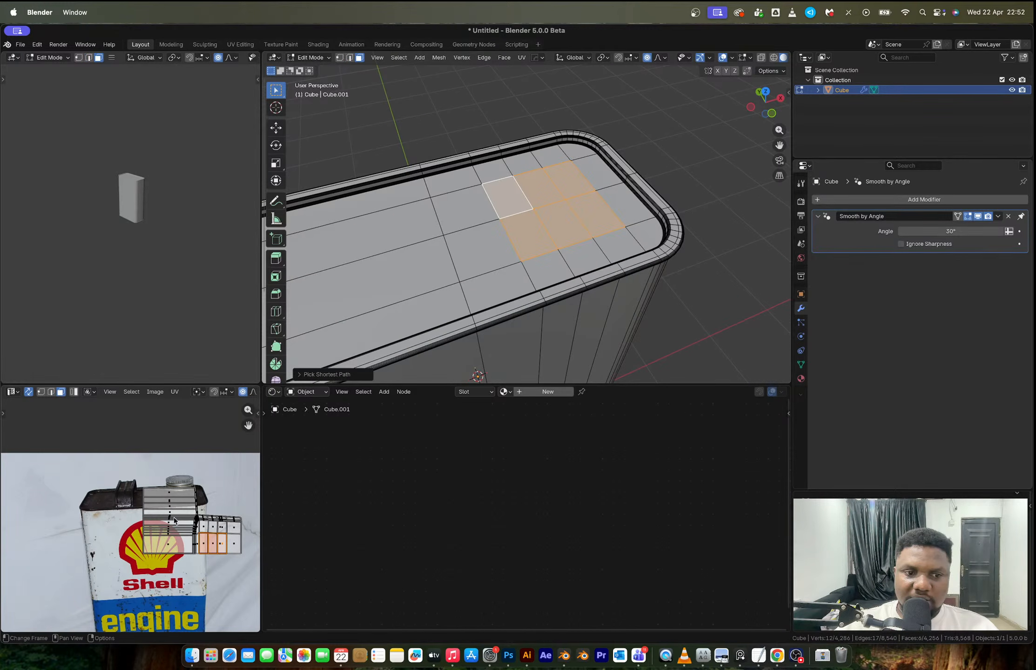
scroll(175, 505, up, 4)
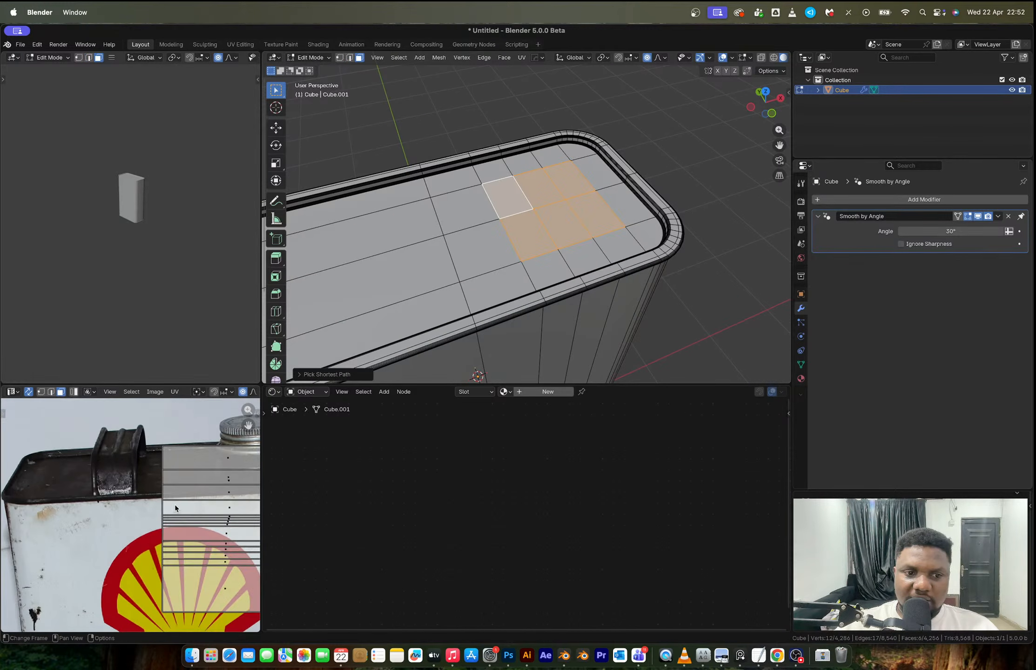
middle_drag(175, 504, 80, 560)
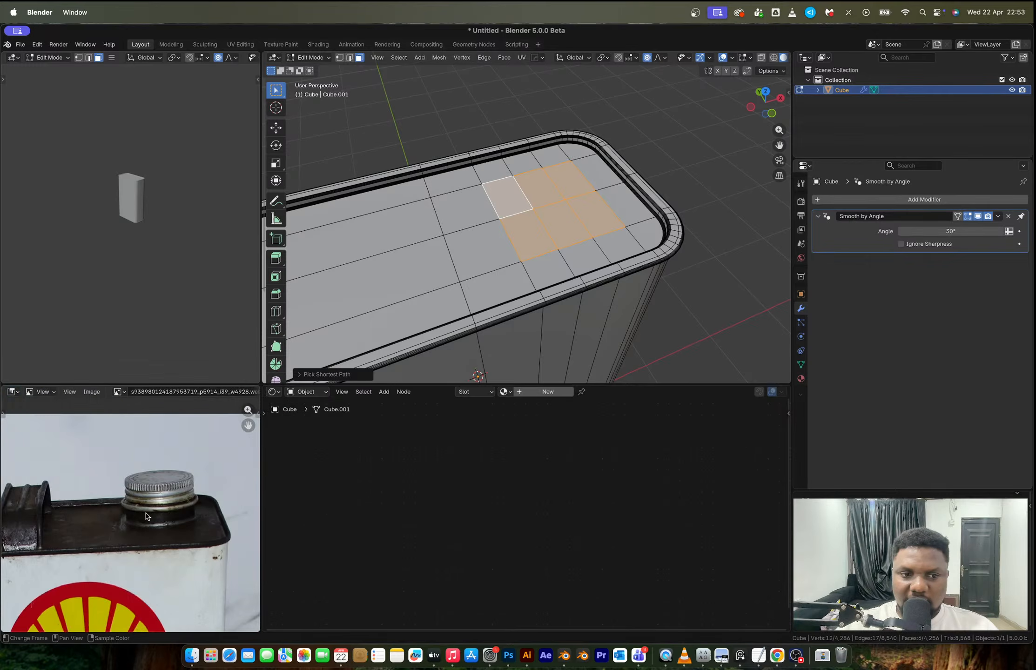
scroll(145, 514, up, 4)
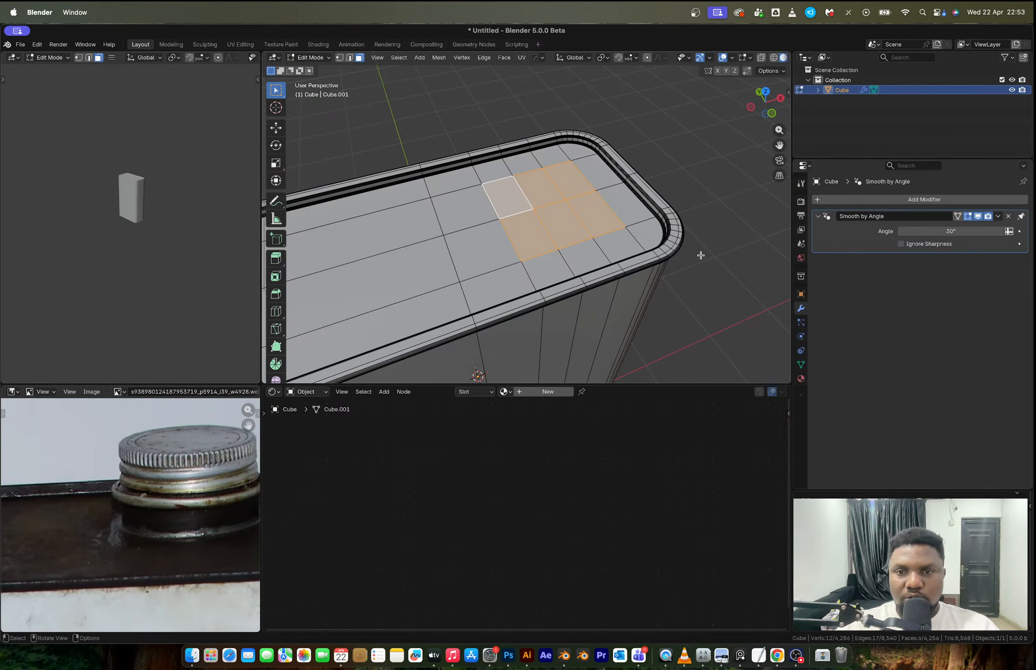
key(i)
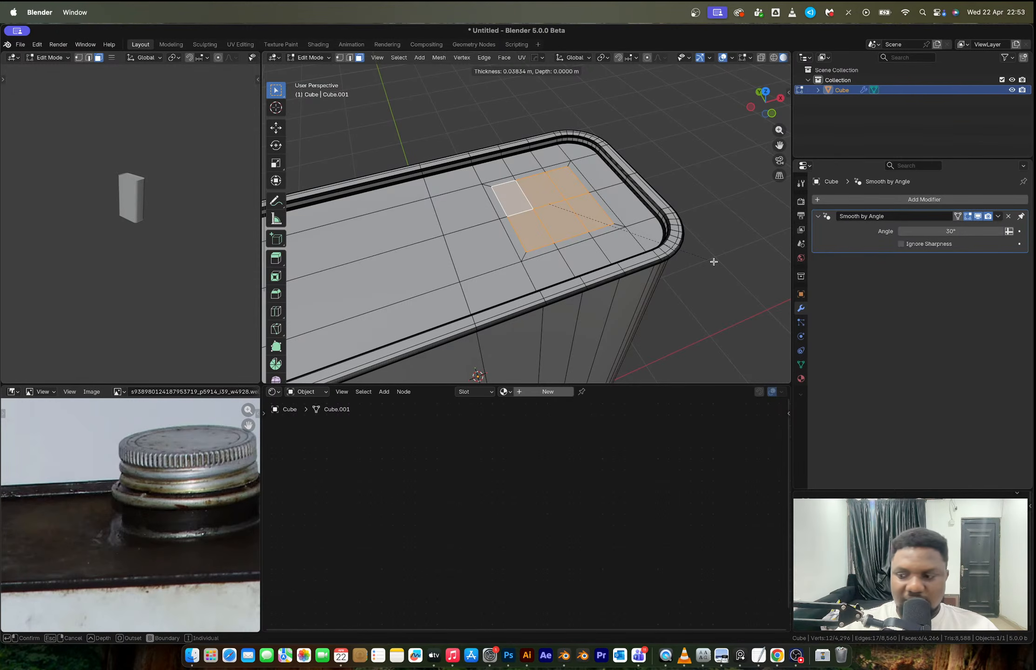
click(714, 261)
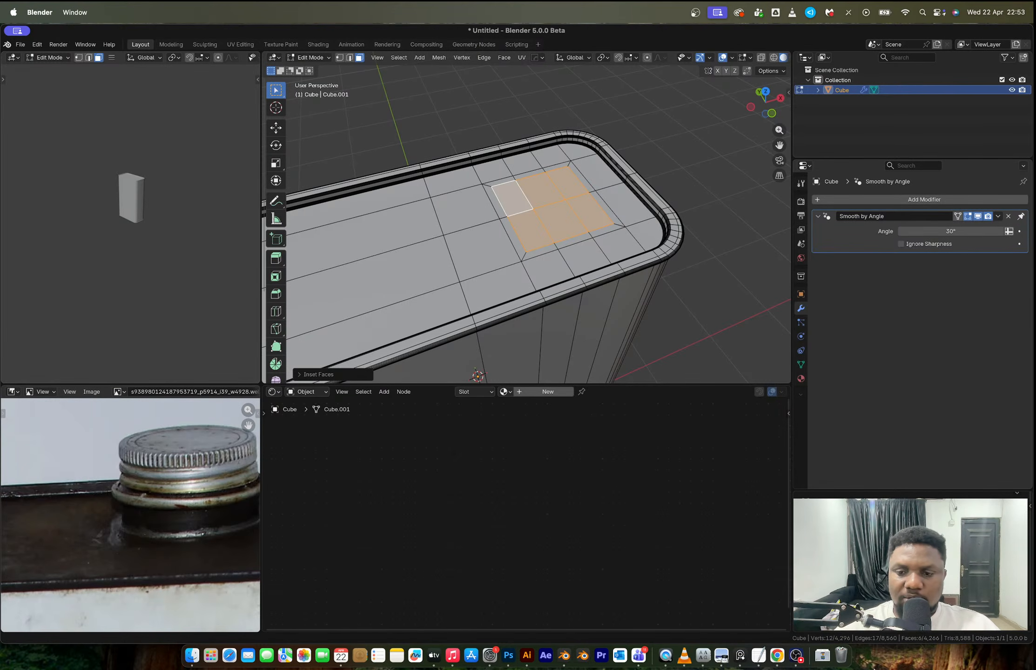
click(796, 656)
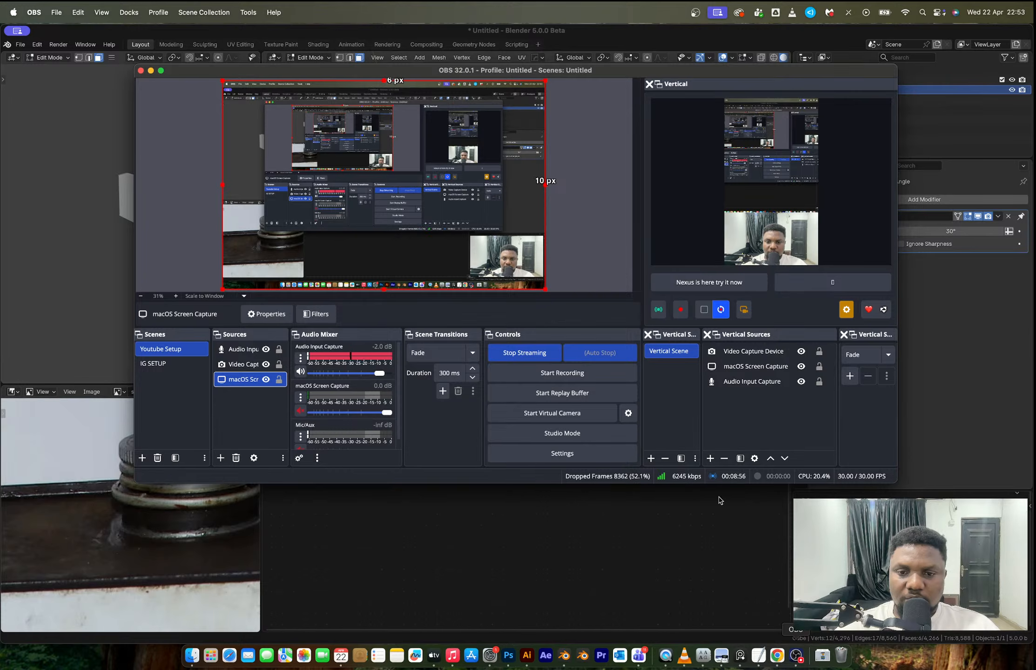
click(595, 27)
Subdivide the inset faces on the can's top and round them into a circle with LoopTools.
right_click(551, 208)
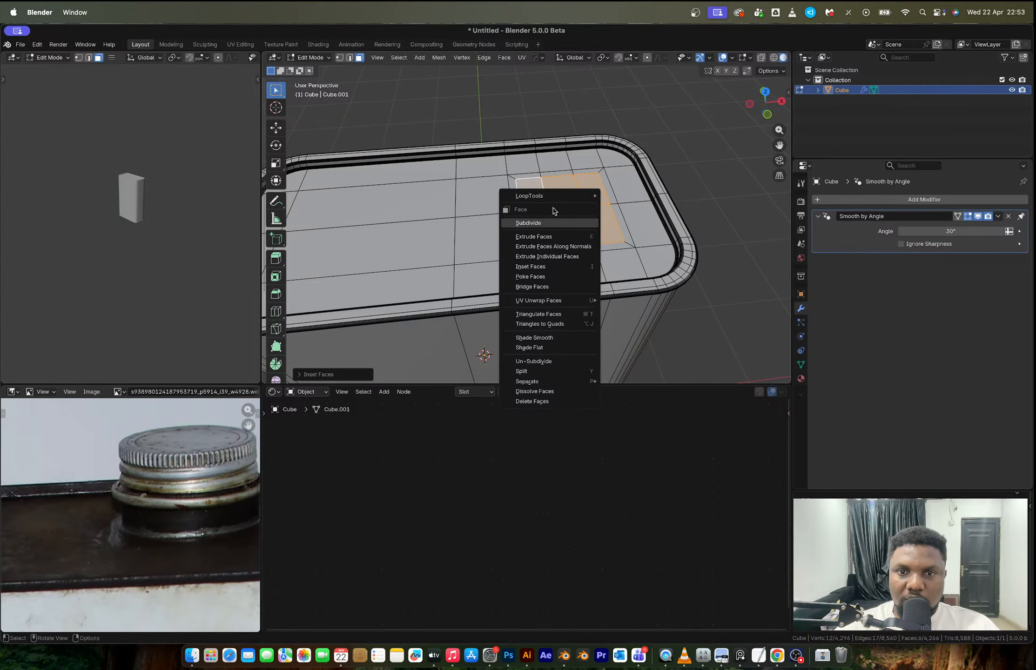
mouse_move(552, 199)
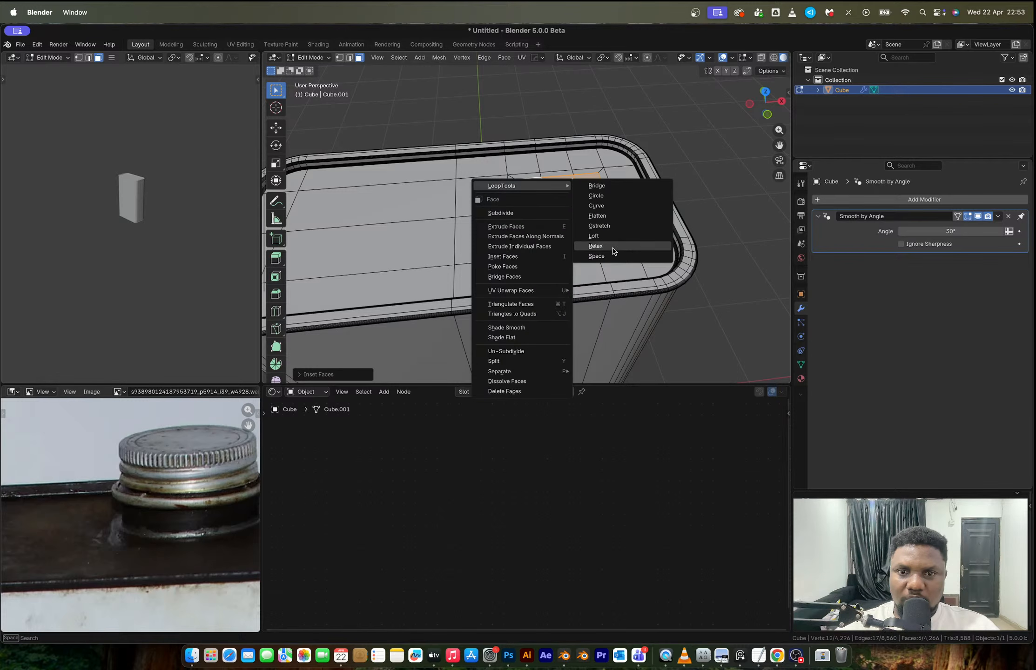
click(501, 213)
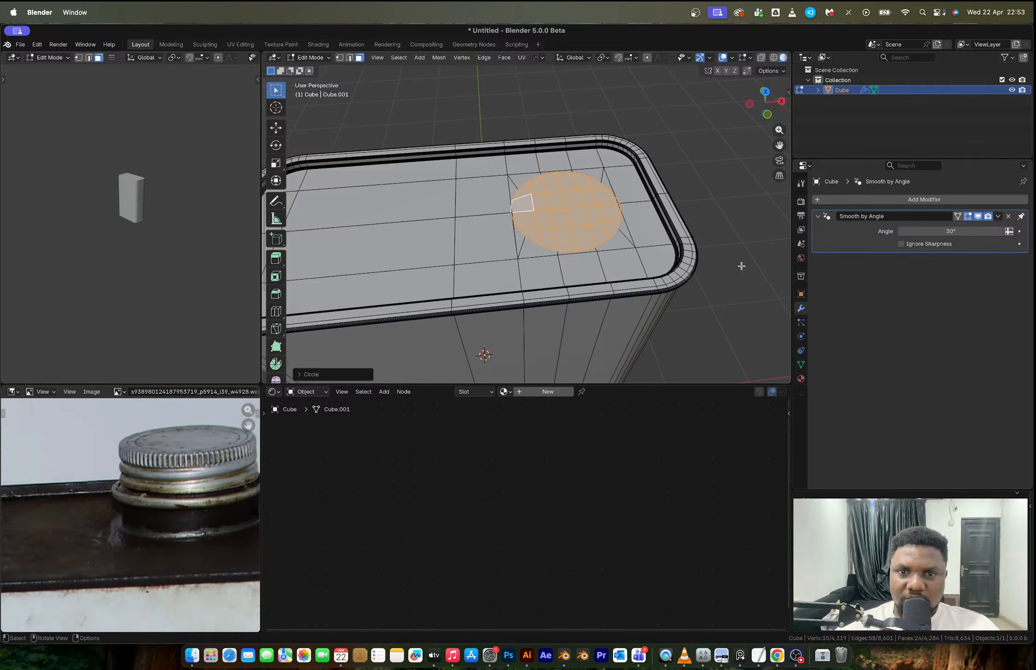
Scale the circular face patch down slightly and extrude it upward about 0.216 m to form the cap's neck.
middle_drag(635, 231, 624, 219)
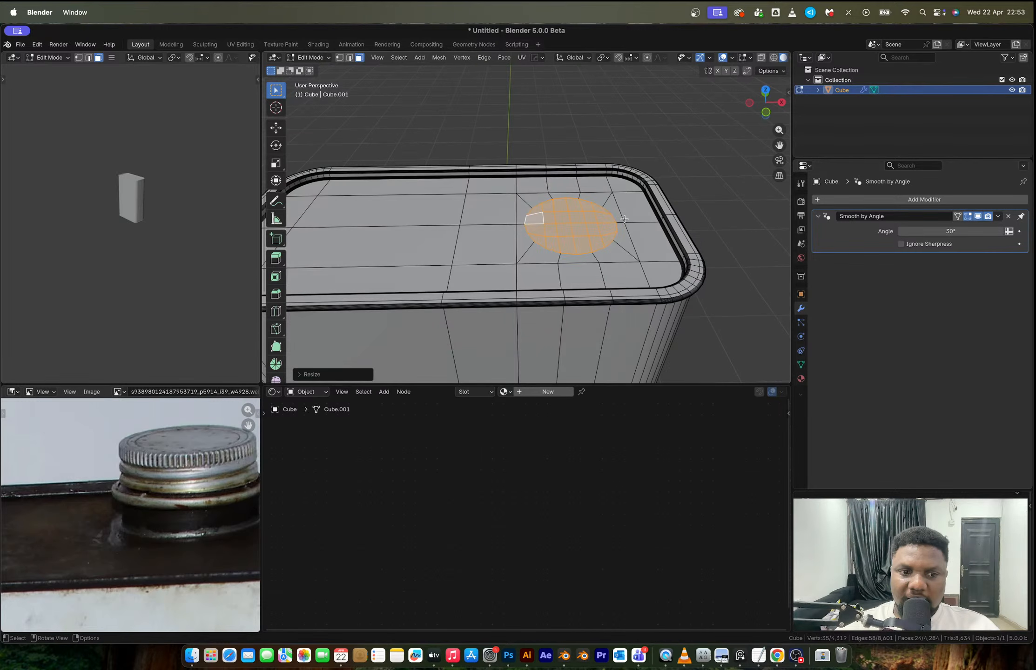
scroll(624, 219, up, 2)
key(e)
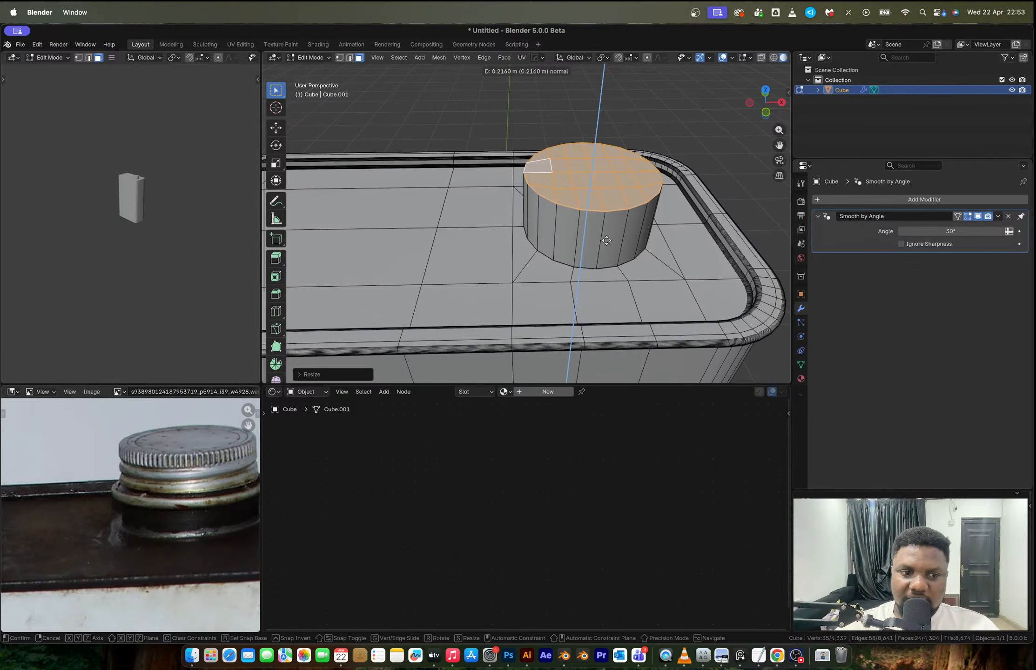
click(607, 241)
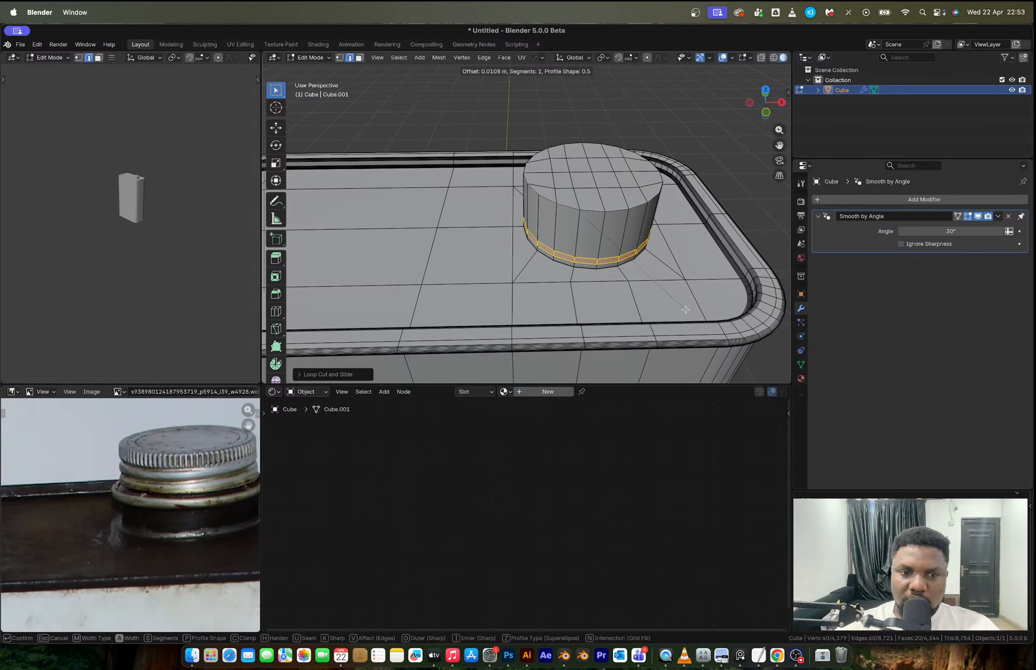
Bevel the loop near the neck's base by about 0.011 m and extrude the resulting band outward about 0.025 m along its normals.
click(685, 309)
key(alt+e)
click(686, 307)
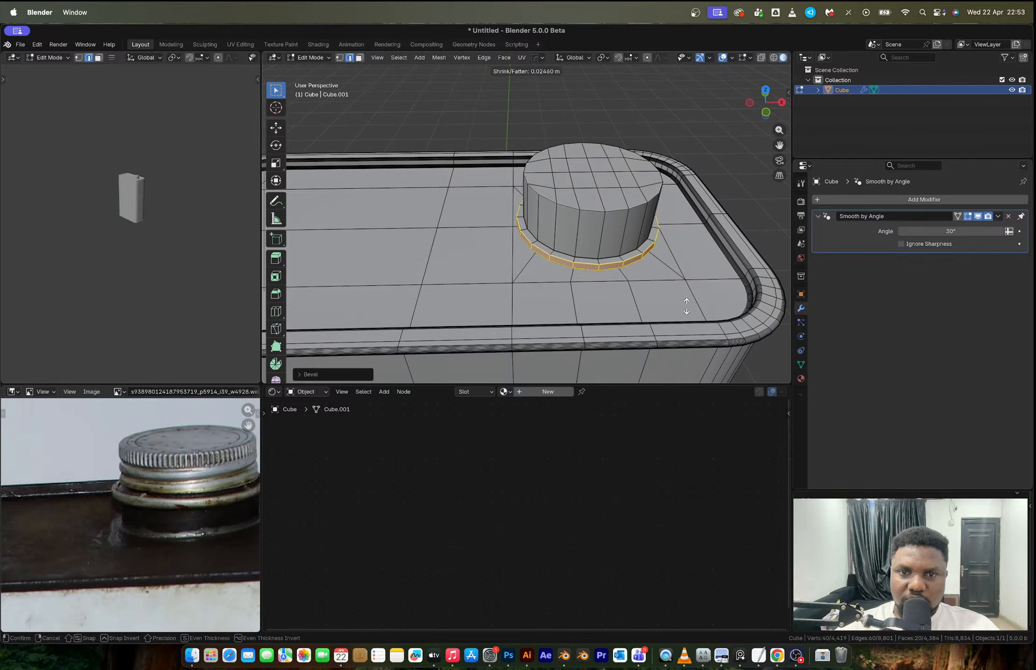
click(686, 307)
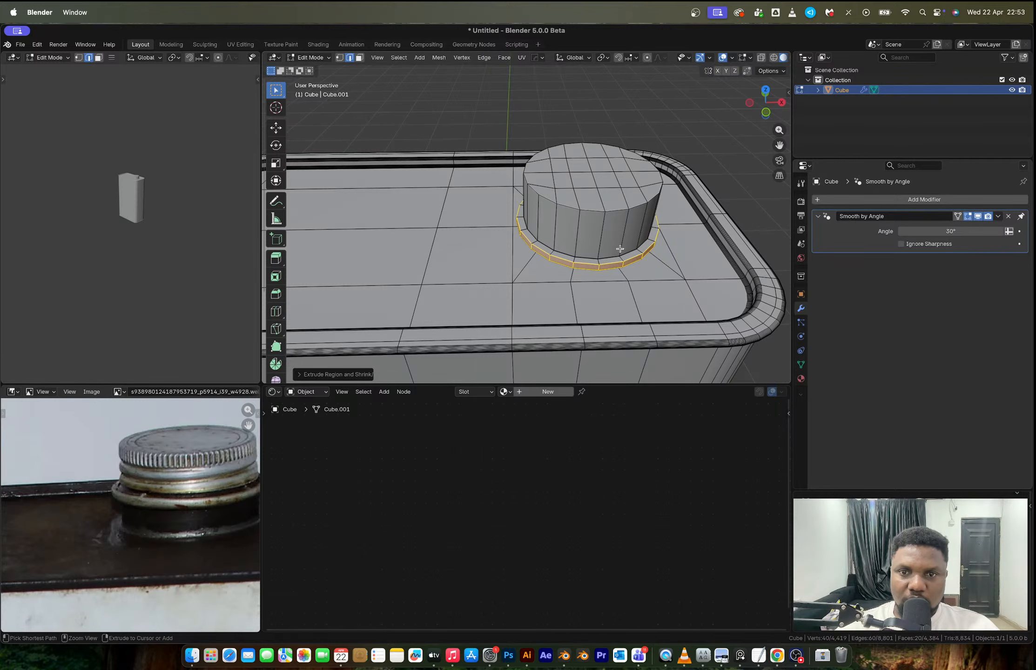
Add a loop cut around the middle of the neck and separate a duplicate of that edge loop into its own object.
key(ctrl+r)
click(618, 234)
click(620, 230)
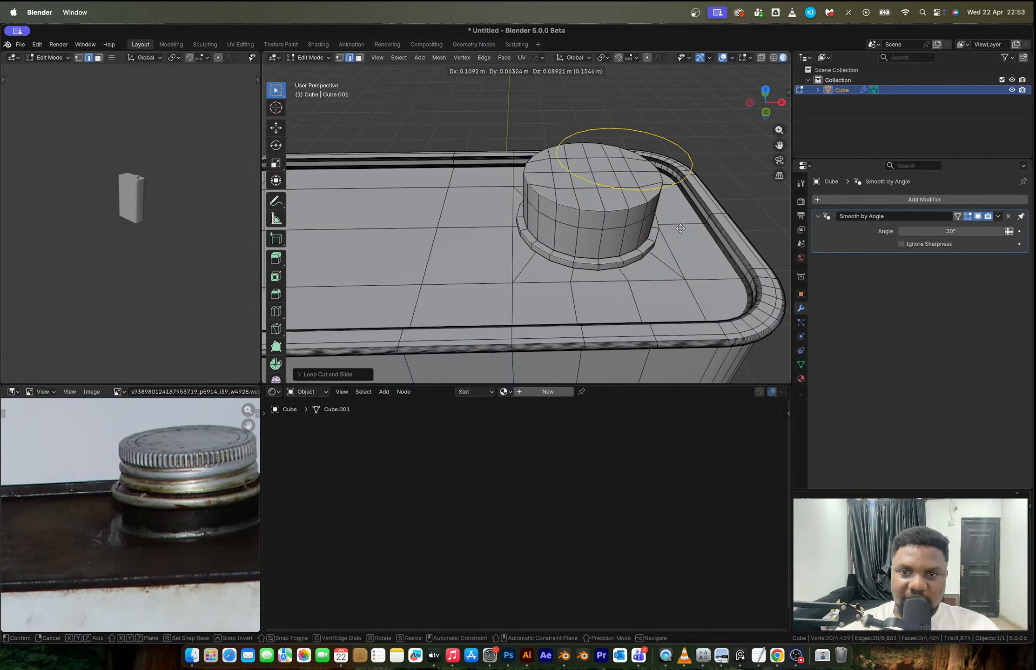
key(Tab)
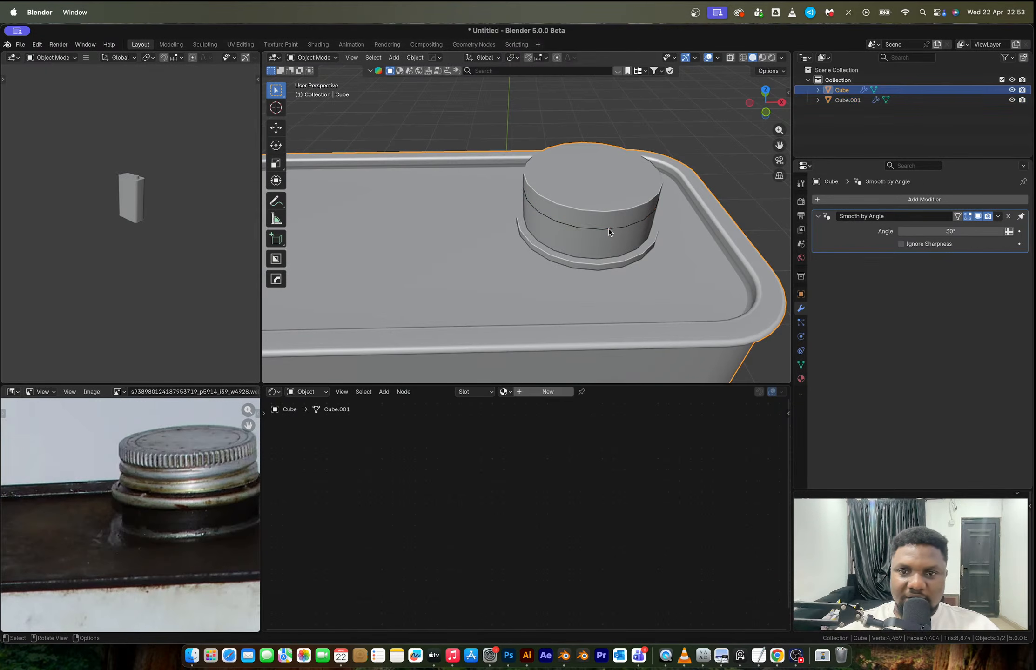
Extrude the separated edge loop straight up along Z to form the open wall of the screw cap.
click(609, 228)
key(Tab)
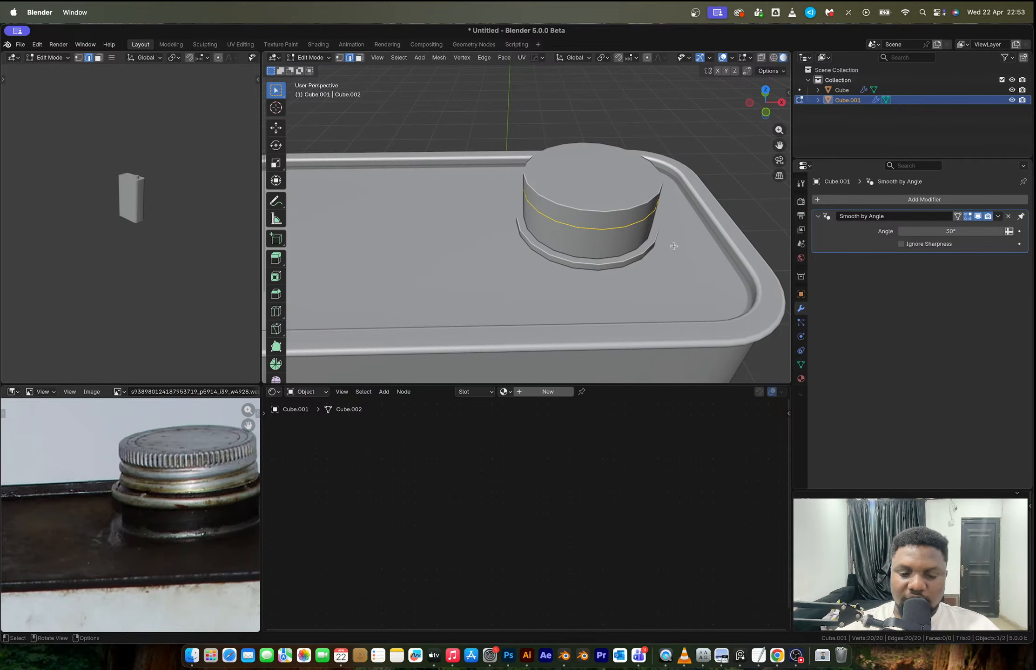
key(e)
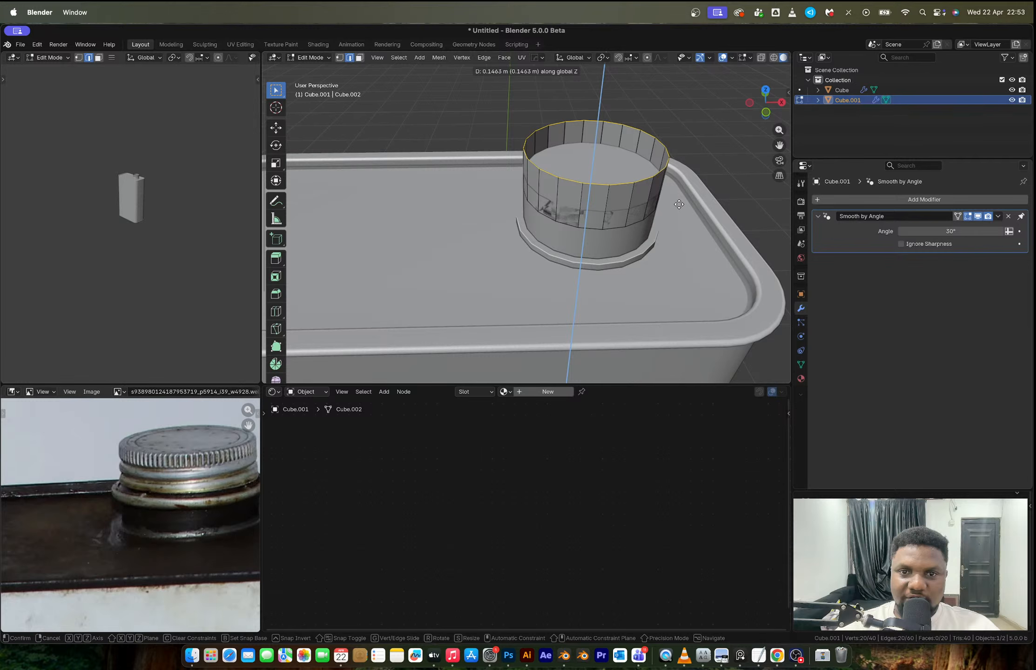
click(632, 217)
key(Tab)
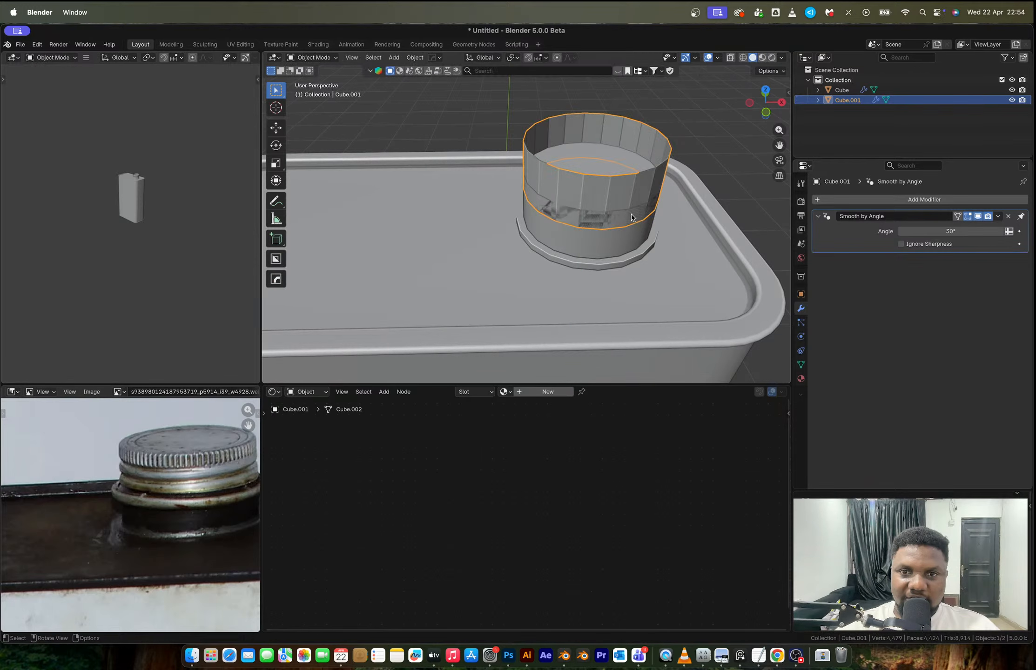
Add a level 1 Subdivision modifier to the cap wall and scale its mesh slightly larger to clear the neck.
key(ctrl+1)
key(Tab)
key(Tab)
key(Tab)
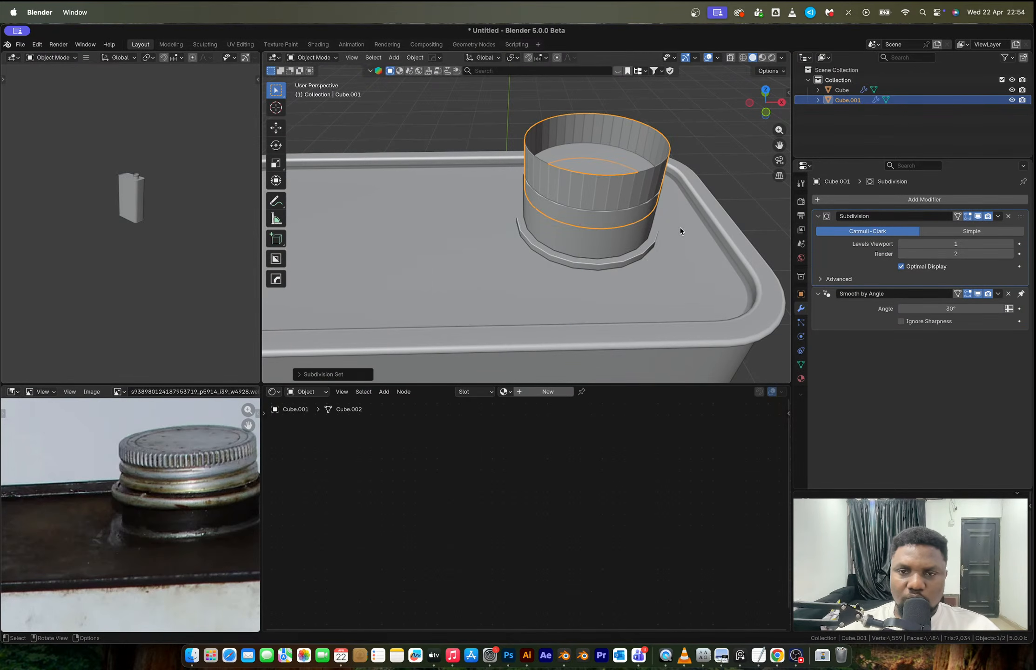
key(Tab)
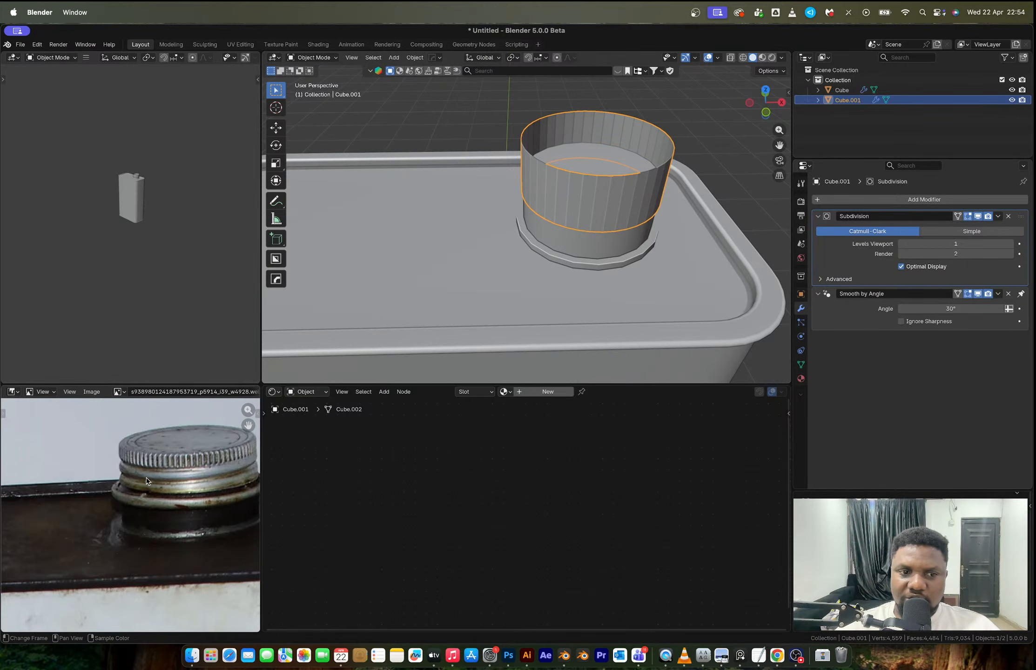
Apply the cap's Subdivision modifier, and add and apply a second level 1 subdivision.
scroll(103, 548, up, 4)
scroll(104, 548, down, 1)
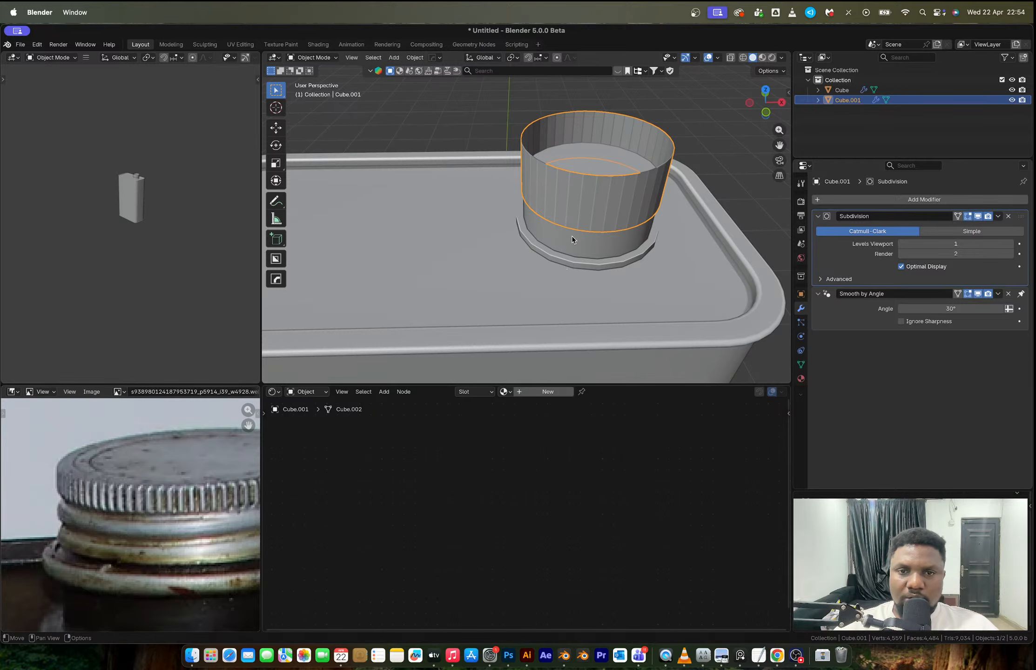
key(ctrl+a)
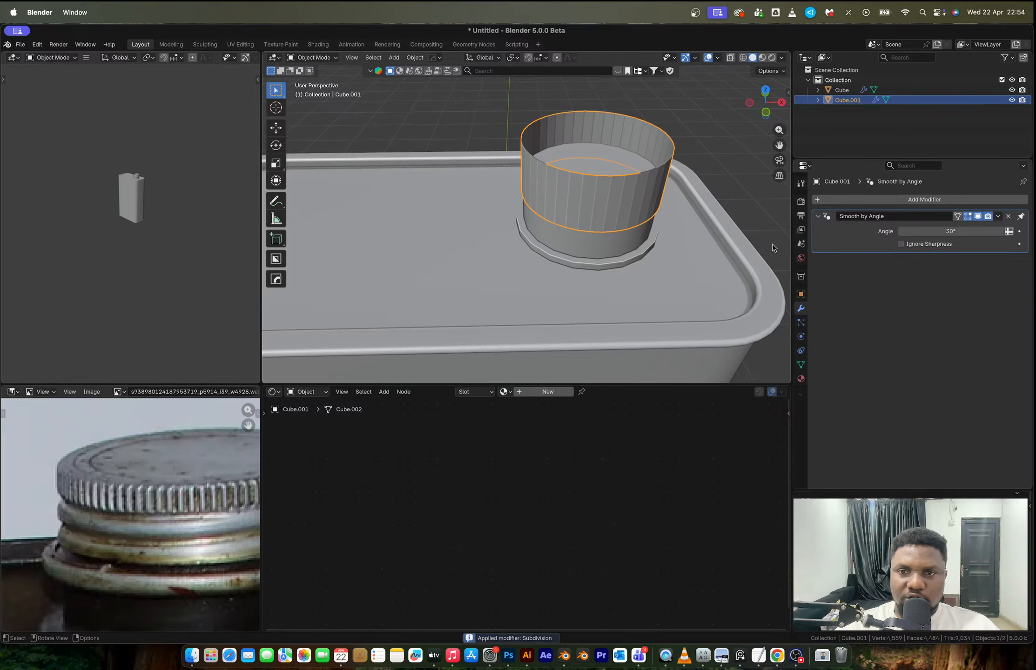
key(ctrl+1)
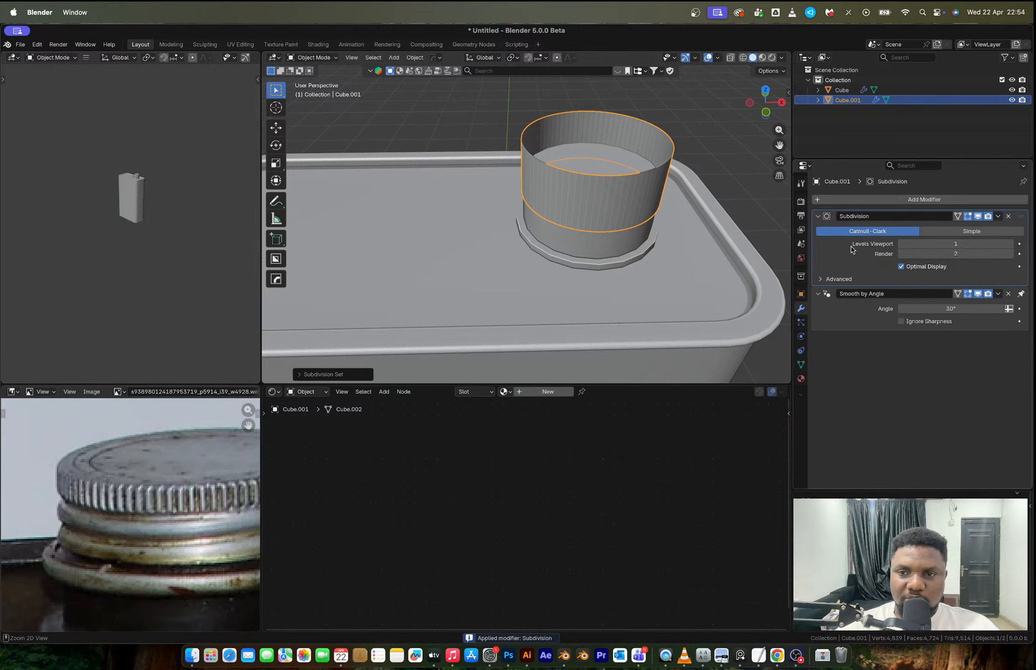
key(ctrl+a)
Dissolve the three horizontal edge loops inside the cap wall, keeping only its vertical divisions.
key(Tab)
alt+click(610, 205)
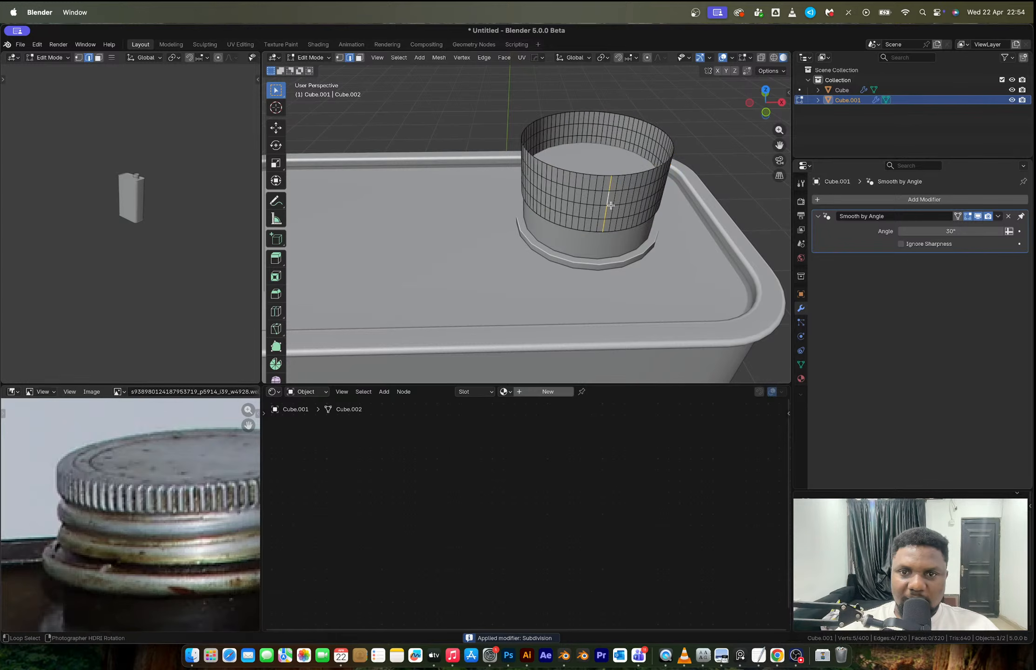
alt+shift+click(613, 187)
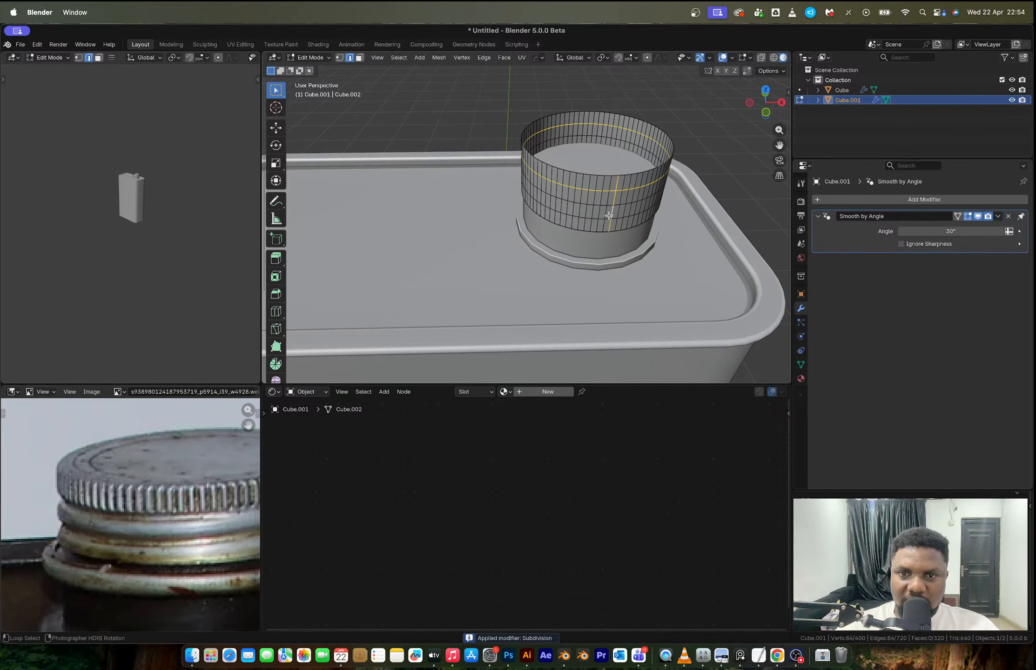
alt+shift+click(610, 211)
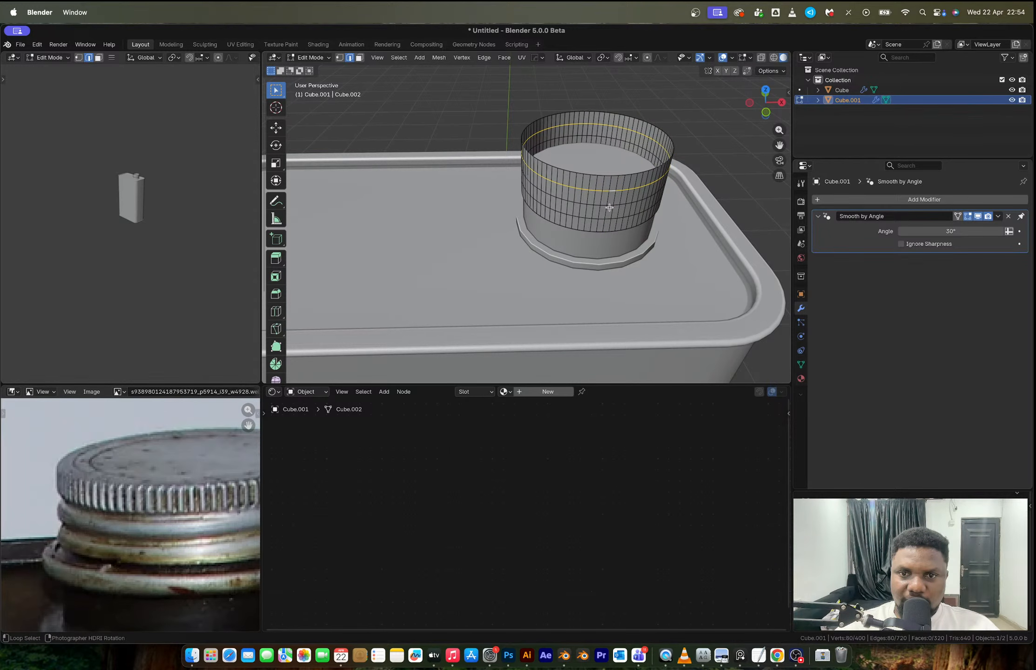
alt+shift+click(609, 206)
alt+shift+click(606, 220)
key(x)
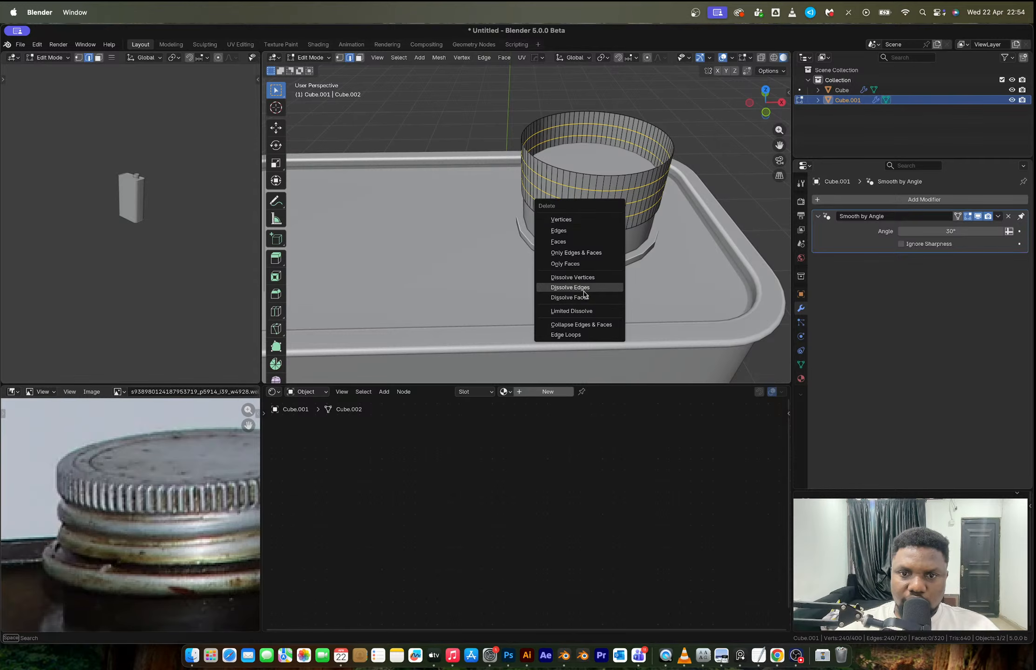
click(583, 290)
Select the cap wall's lower ring of vertices in X-ray and move it slightly down over the neck.
middle_drag(623, 204, 618, 202)
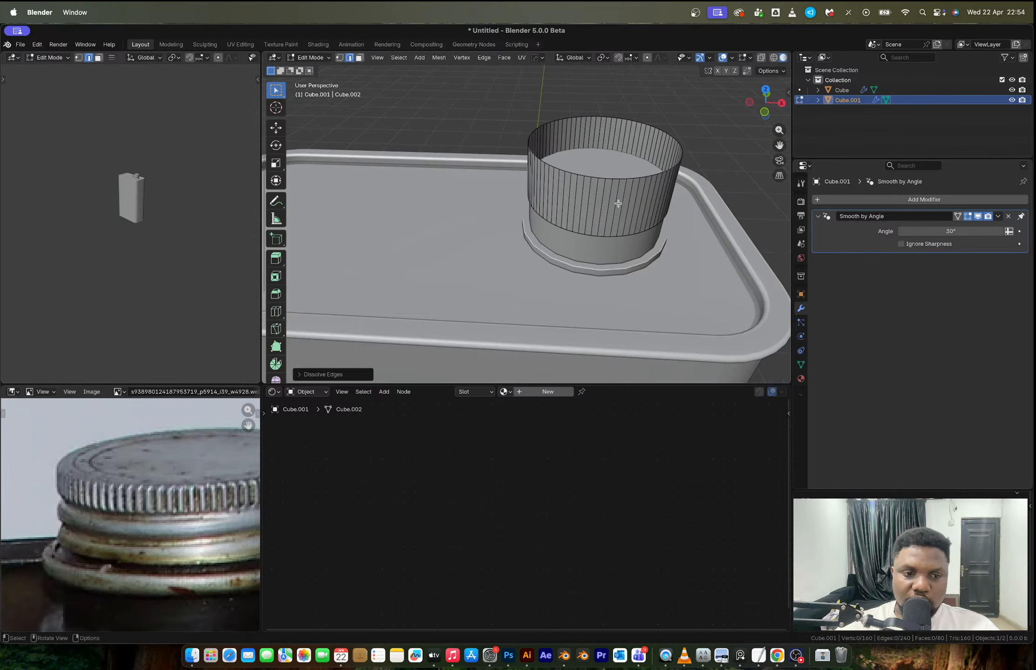
scroll(619, 204, down, 2)
scroll(619, 203, down, 1)
scroll(195, 503, down, 1)
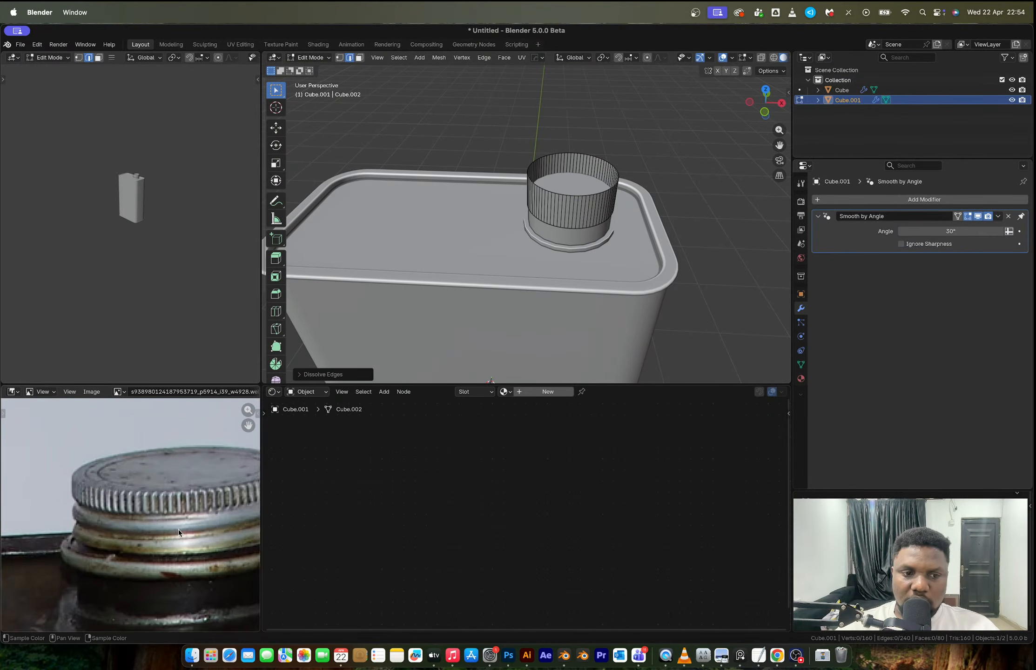
middle_drag(178, 529, 127, 523)
middle_drag(572, 233, 595, 215)
scroll(568, 259, up, 3)
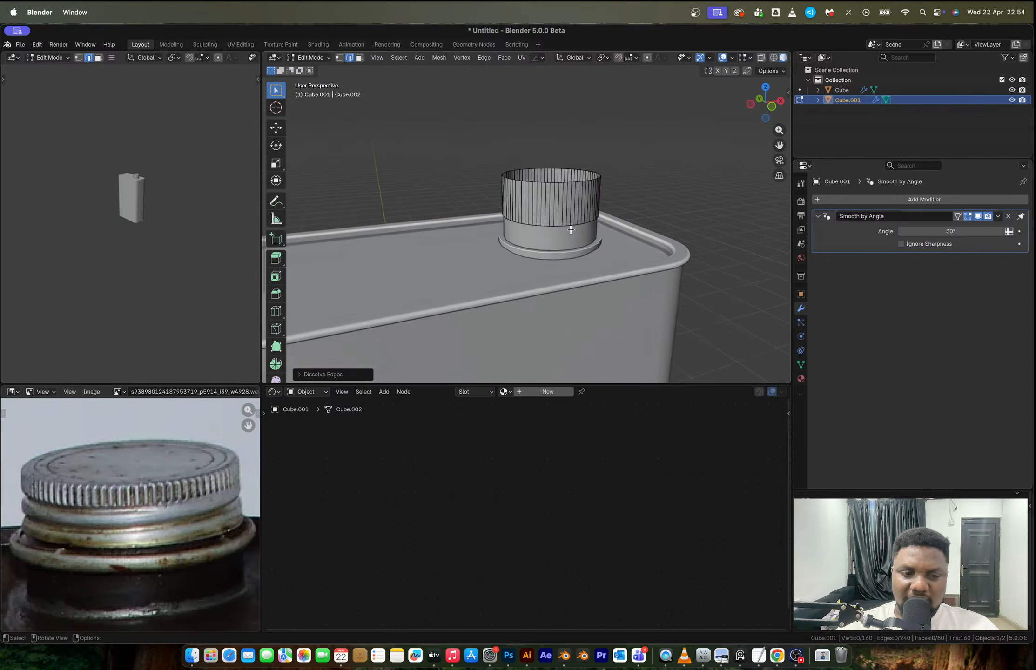
shift+middle_drag(567, 259, 573, 290)
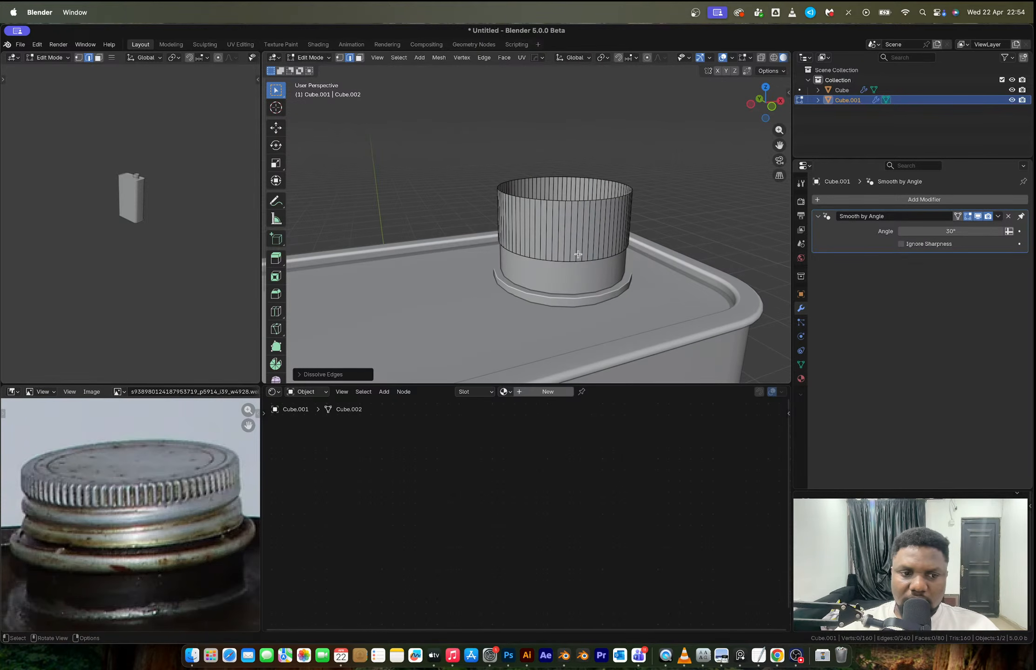
key(alt+z)
key(1)
drag(435, 215, 662, 284)
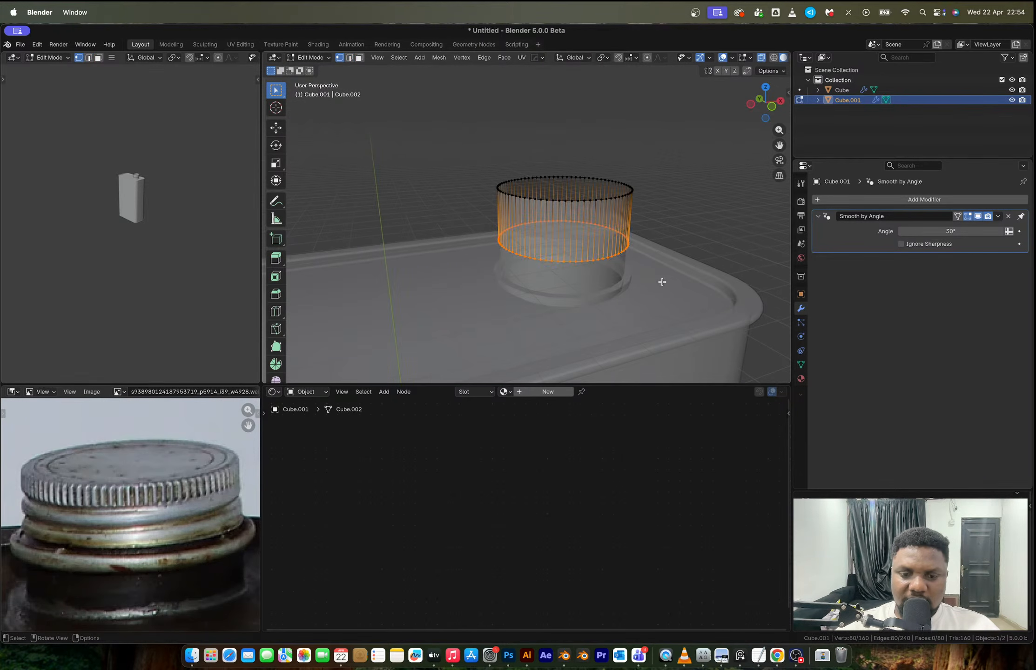
key(g)
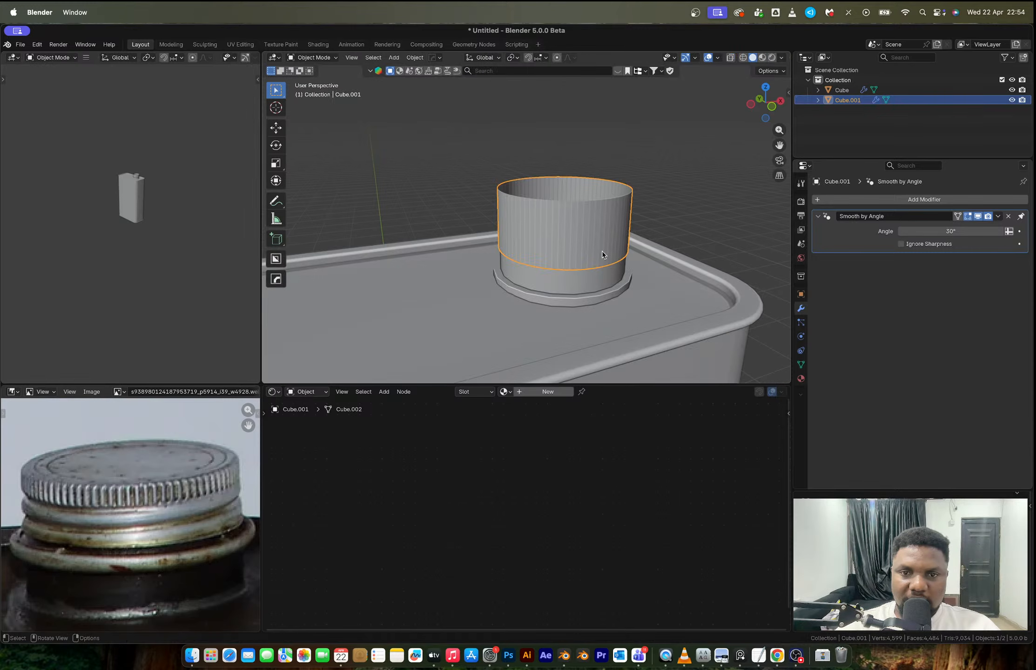
Add a loop cut near the cap wall's lower edge and extrude the resulting bottom band outward along its normals.
key(Tab)
key(2)
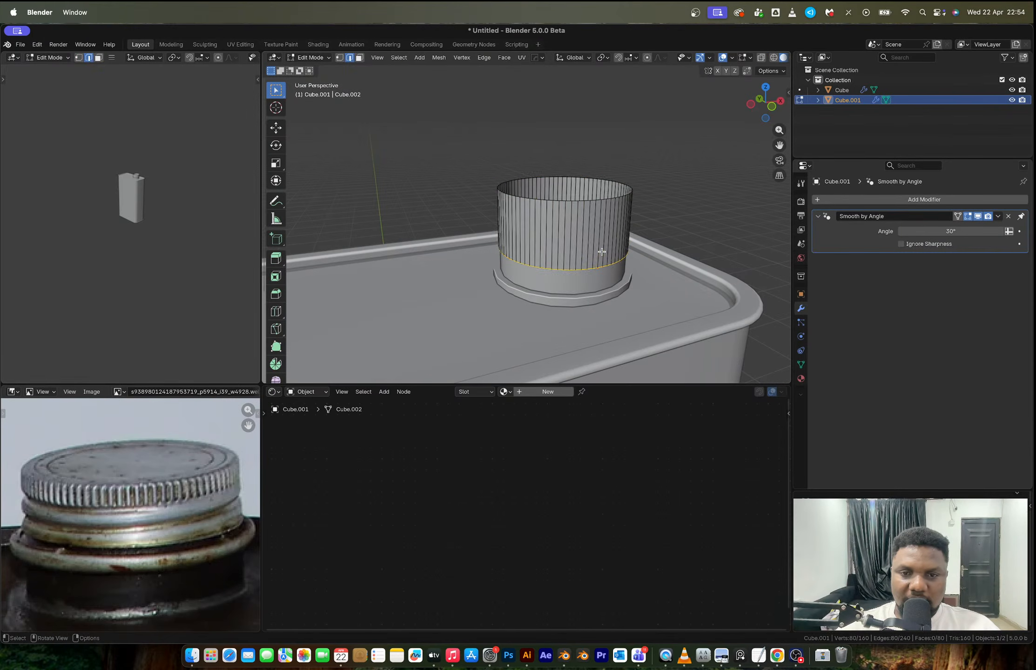
key(ctrl+r)
click(605, 252)
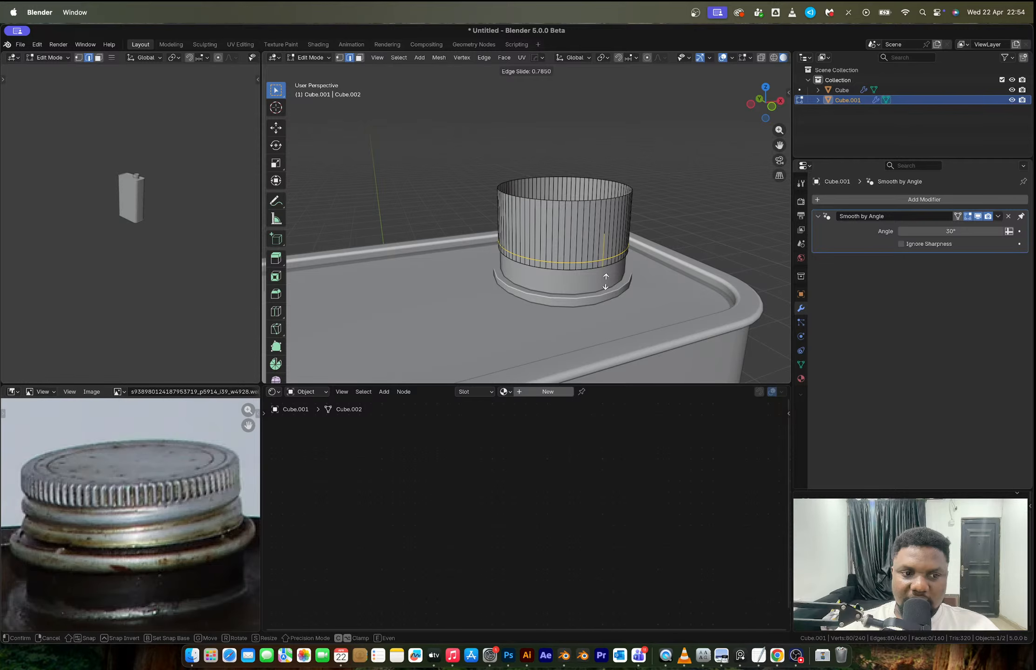
click(605, 282)
key(3)
alt+click(590, 265)
key(alt+e)
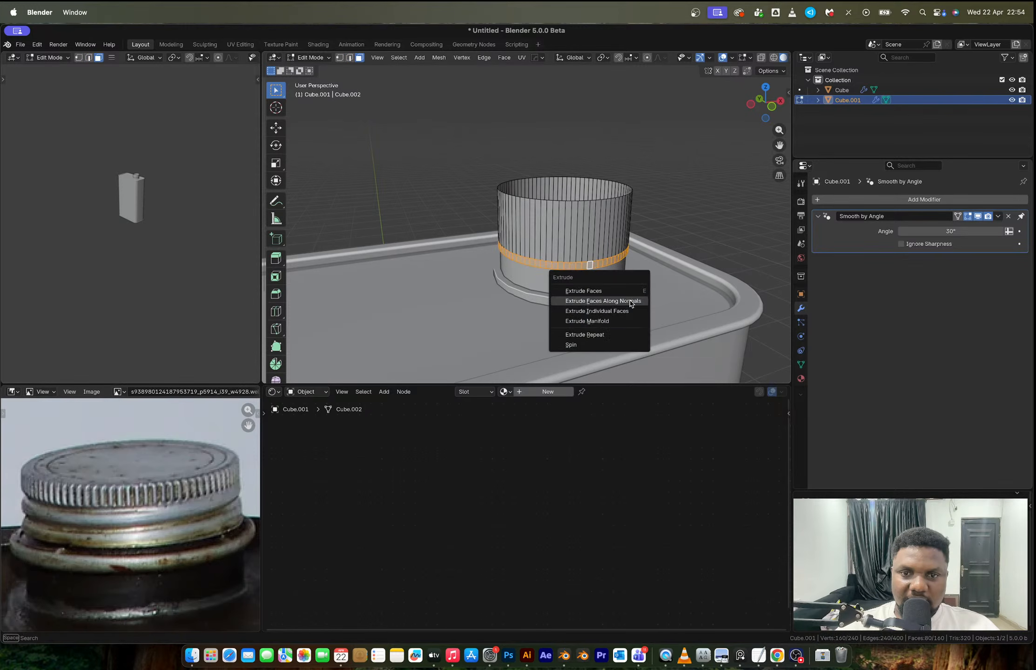
click(624, 300)
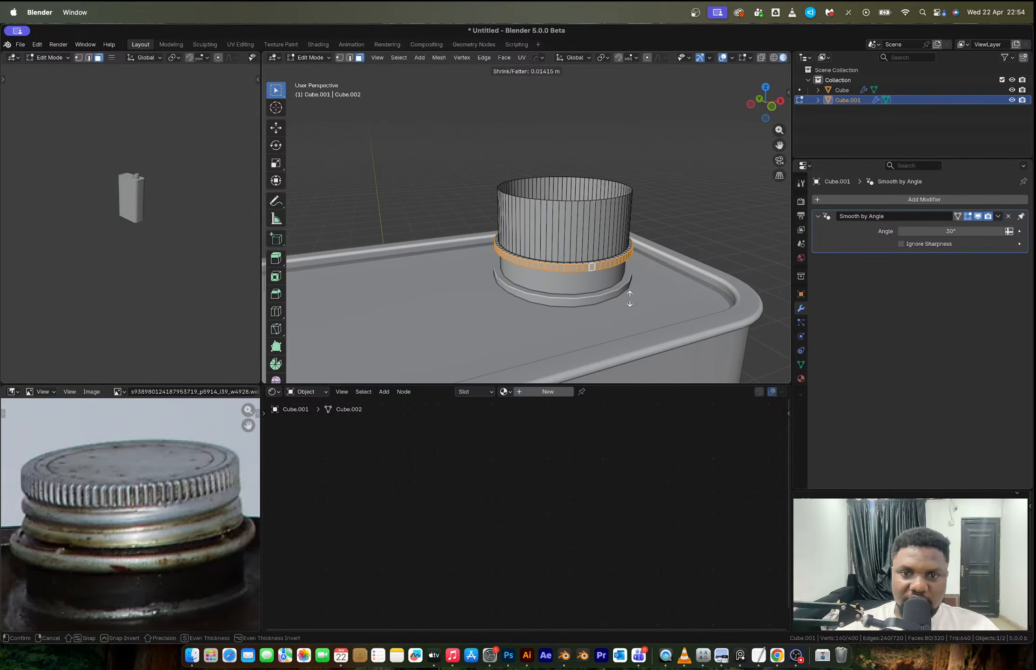
click(630, 298)
Add a loop cut around the middle of the cap wall and two evenly spaced cuts between it and the bottom band.
key(ctrl+r)
click(591, 233)
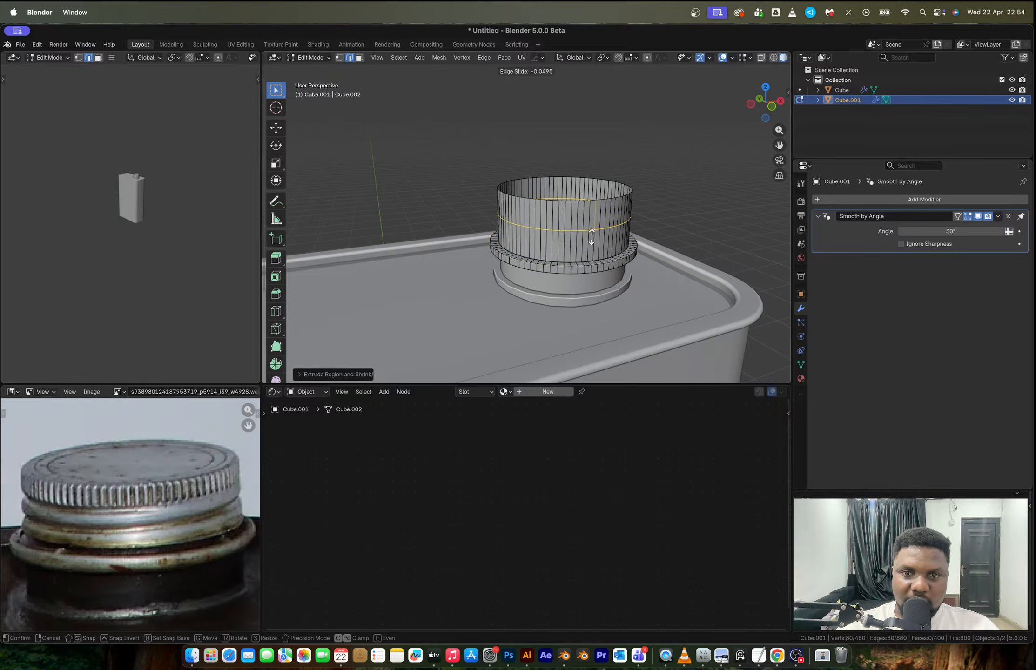
click(592, 236)
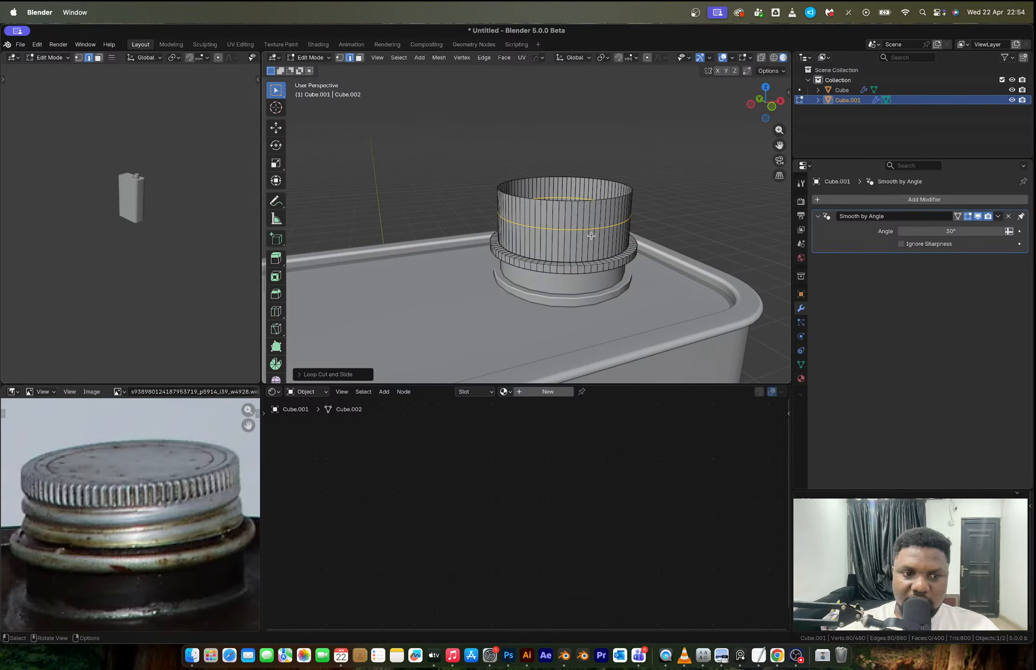
key(ctrl+r)
scroll(591, 249, up, 1)
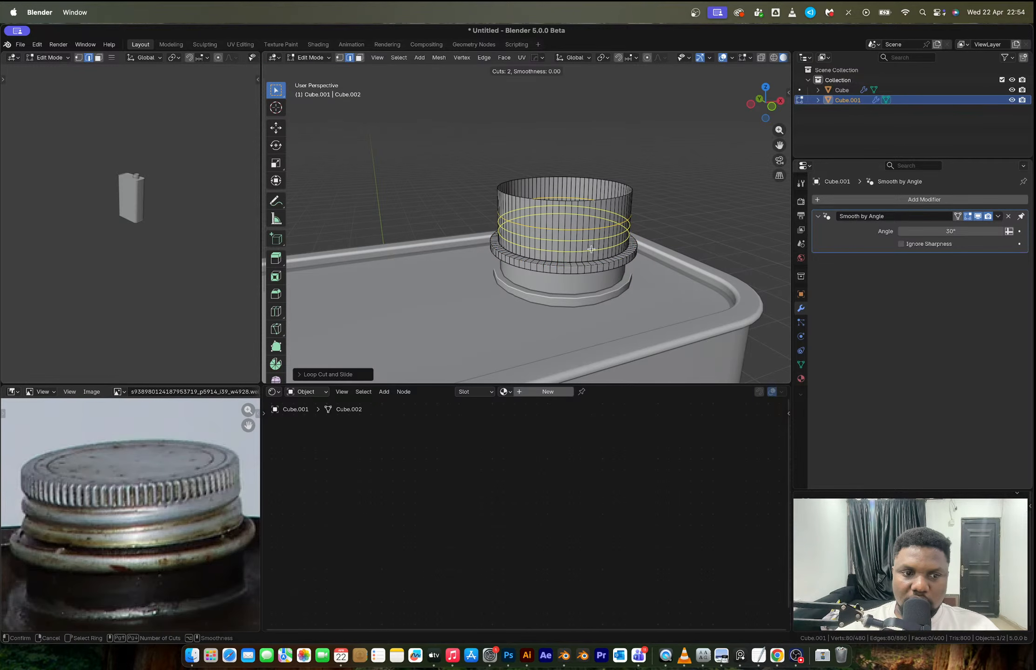
double_click(590, 249)
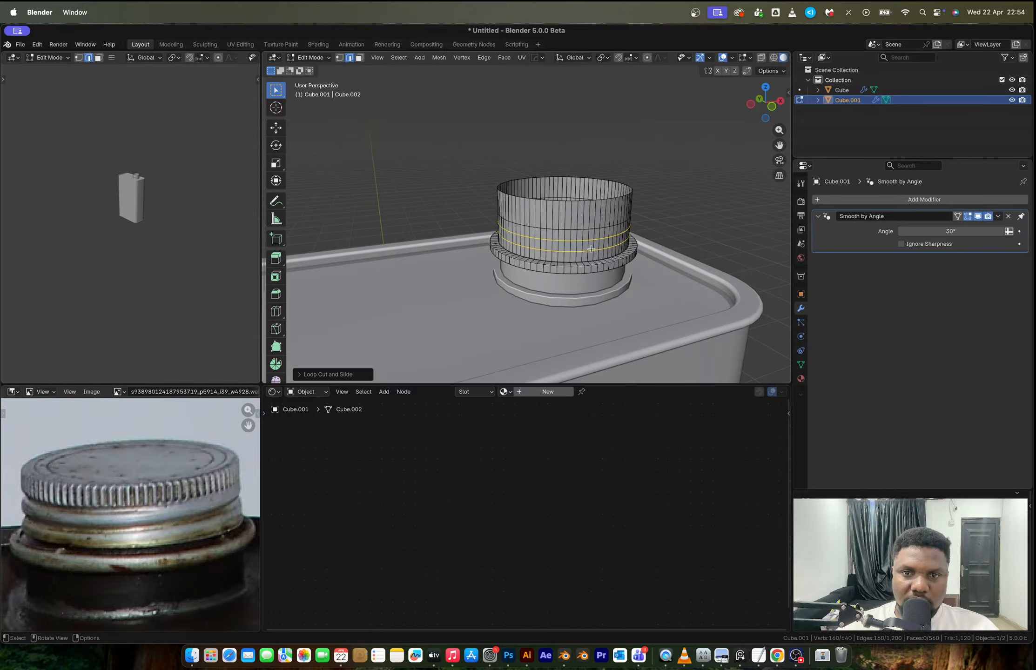
Extrude two alternating face bands in the cap's lower half outward along their normals to form raised rings.
key(3)
alt+click(592, 235)
alt+shift+click(592, 256)
key(alt+e)
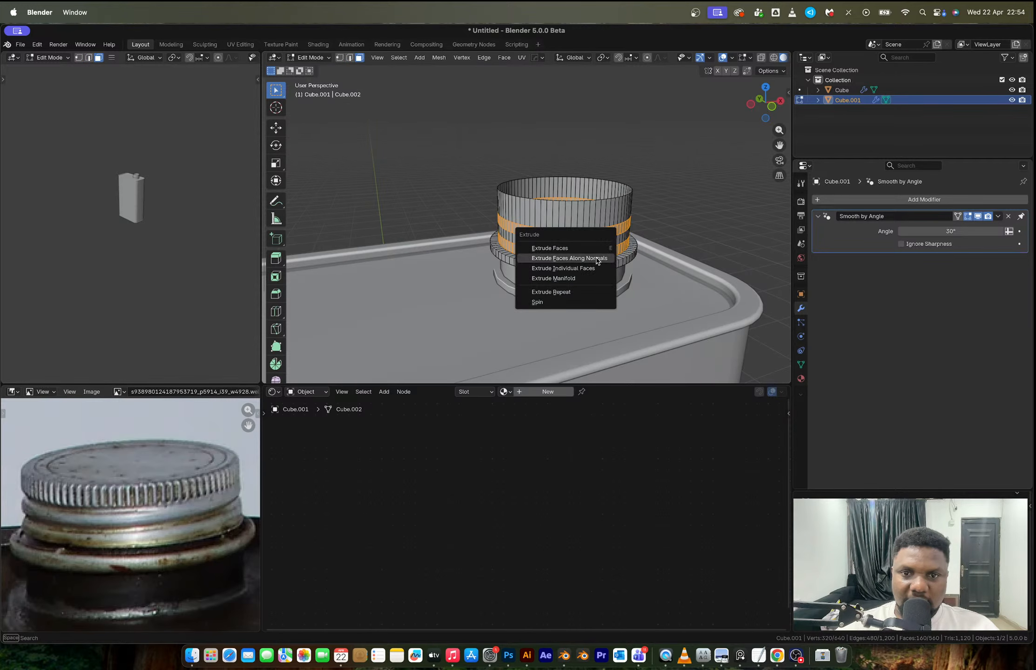
click(596, 258)
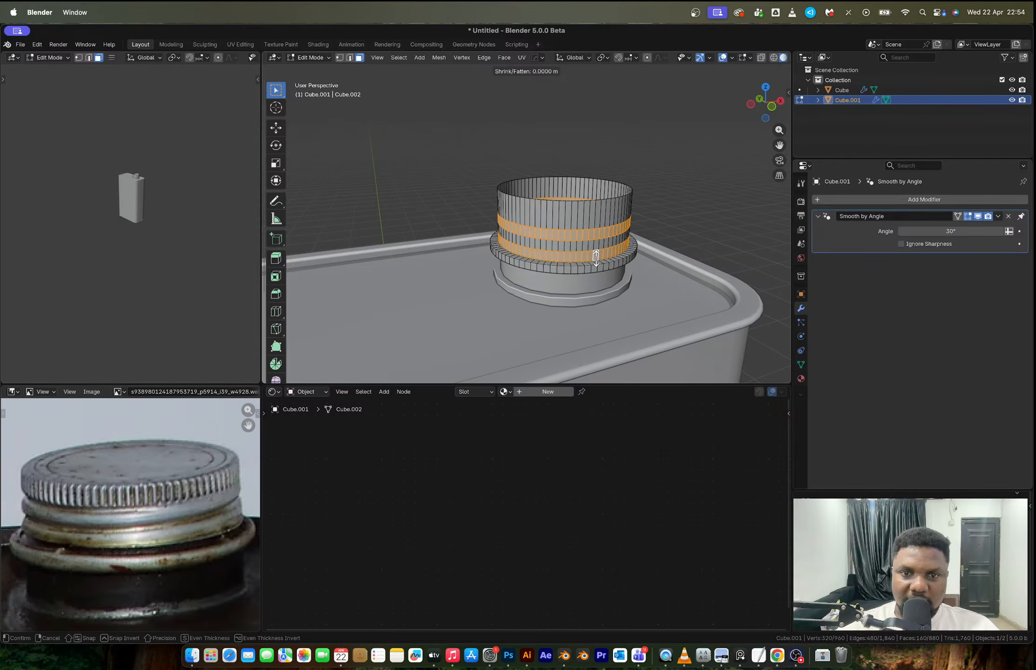
click(596, 256)
key(Tab)
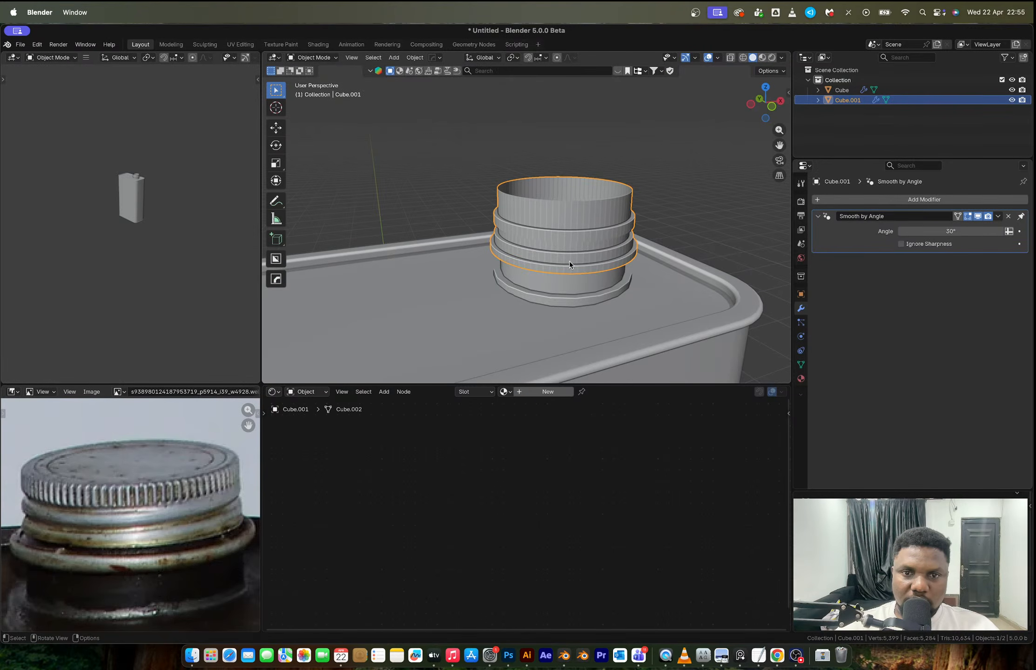
Add a loop cut across the cap's upper section and extrude the top band outward about 0.008 m along its normals.
mouse_move(569, 261)
middle_down()
mouse_move(613, 245)
mouse_move(657, 261)
mouse_move(574, 241)
mouse_move(563, 266)
middle_up()
scroll(564, 211, up, 2)
key(Tab)
key(ctrl+r)
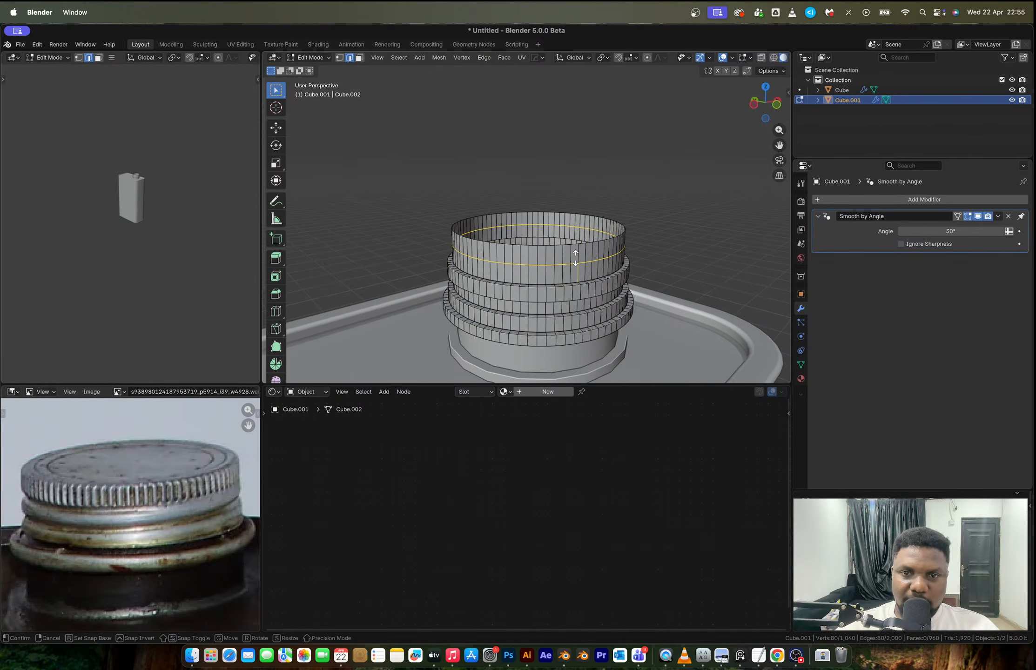
click(577, 257)
key(3)
alt+click(582, 251)
key(alt+e)
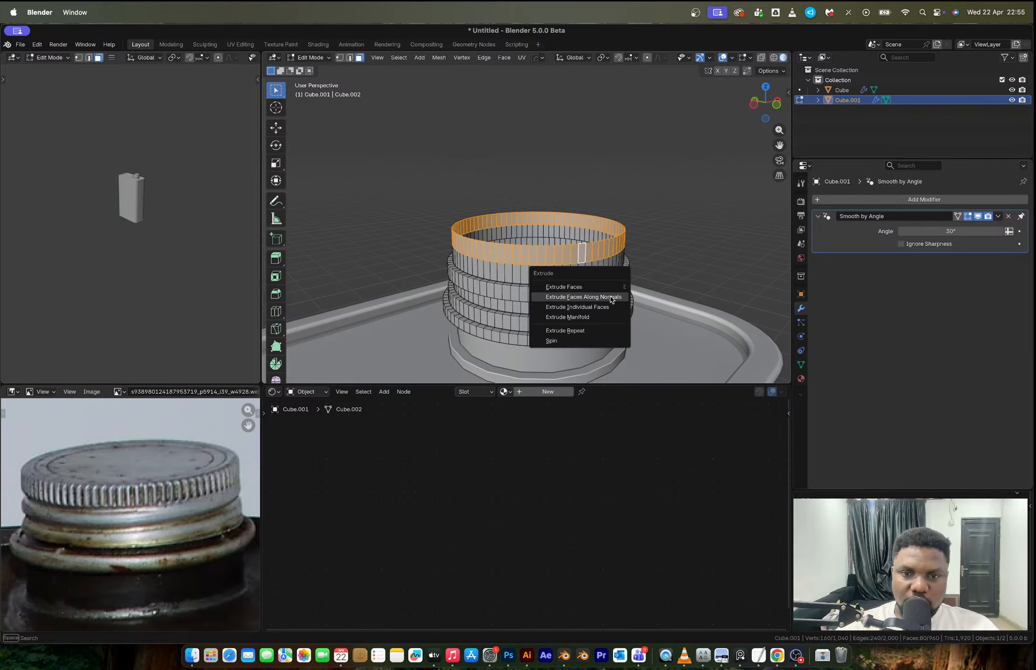
click(610, 296)
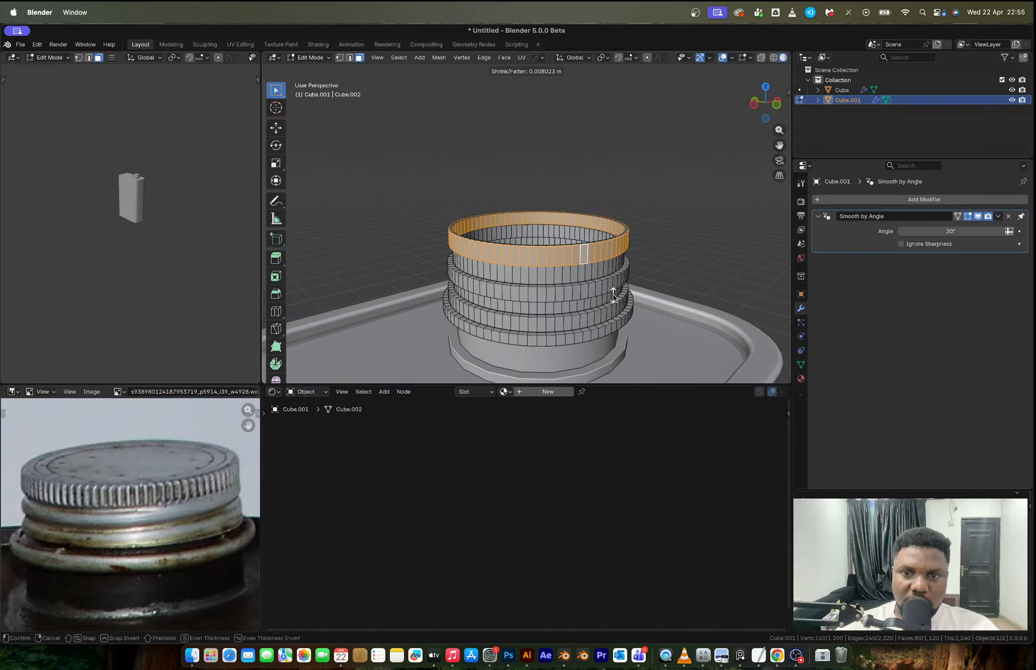
click(613, 294)
Reduce the top band's selection to alternate faces with Checker Deselect and extrude them about 0.008 m along normals as grip ridges.
click(399, 57)
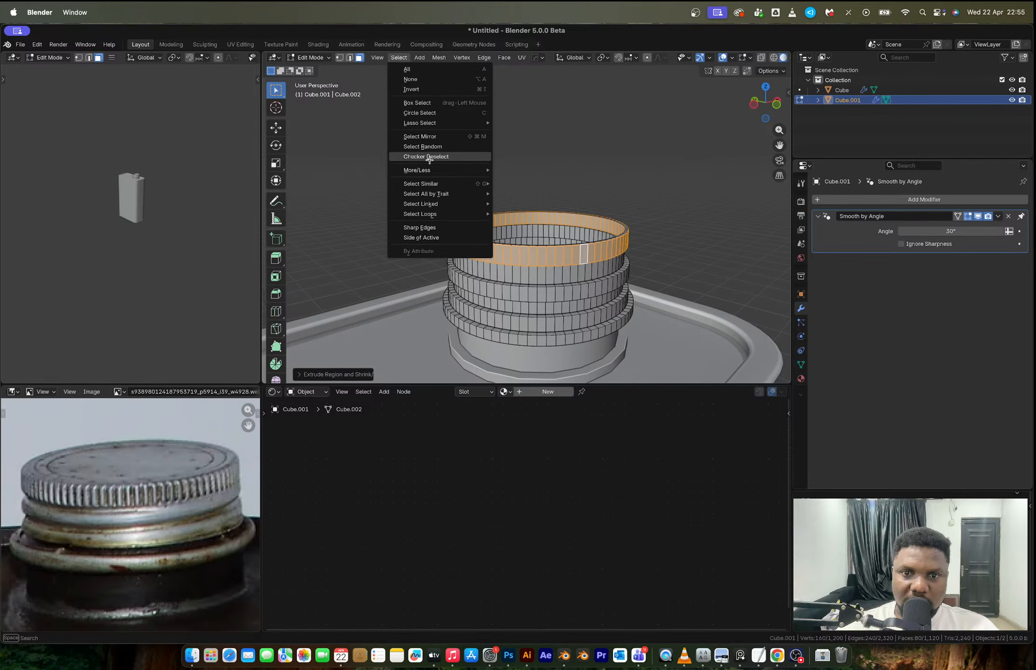
click(428, 157)
key(alt+e)
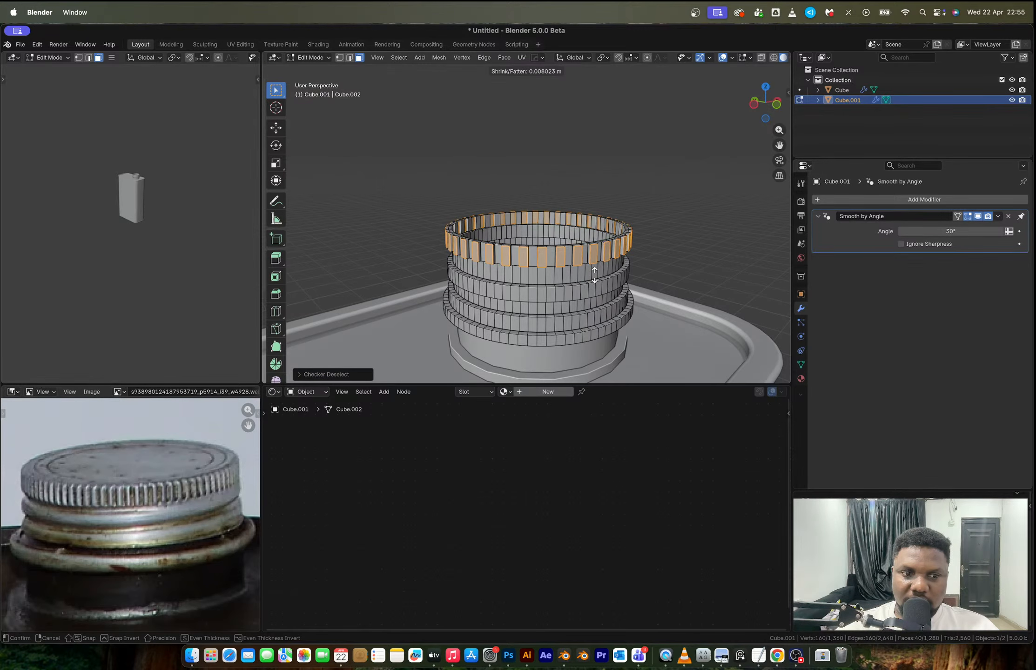
click(594, 276)
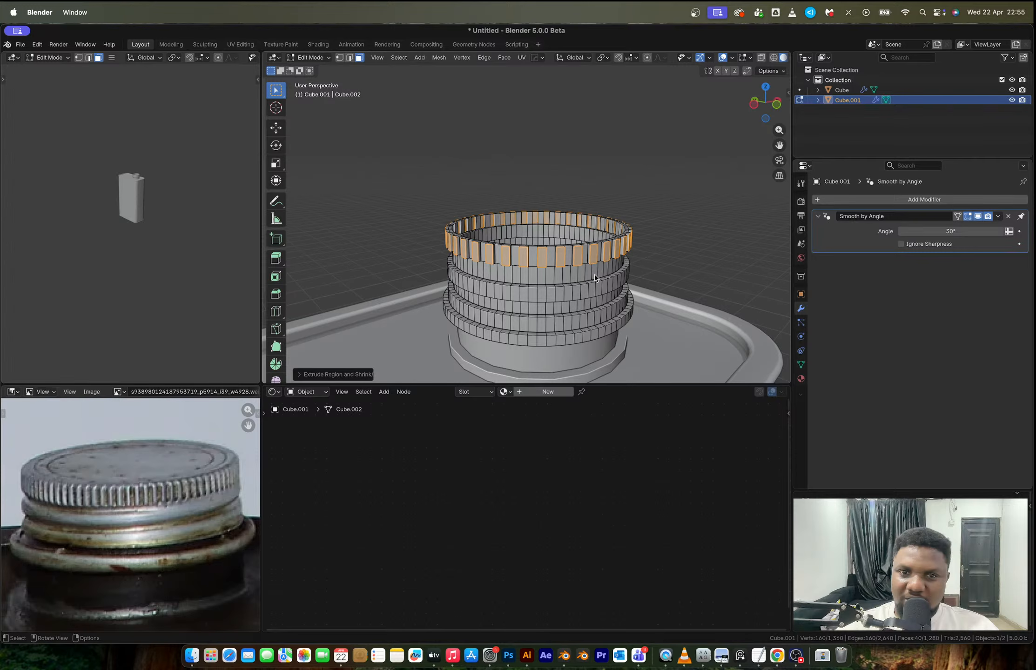
Undo the grip ridge extrusion and the outward extrusion of the cap's top band.
key(Tab)
middle_drag(594, 275, 523, 348)
key(Tab)
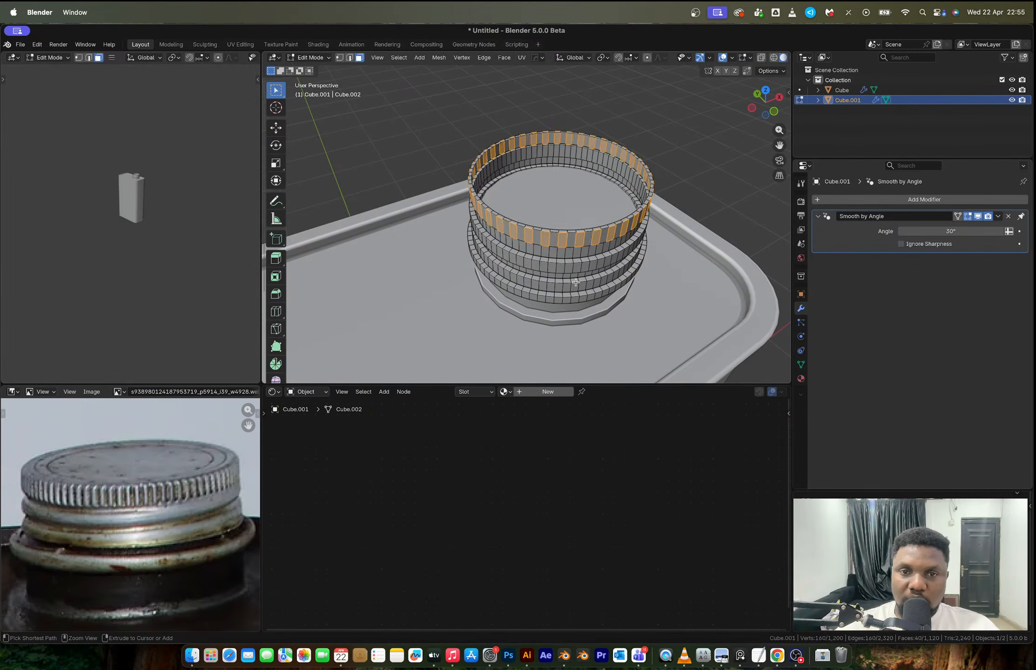
key(super+z)
key(Tab)
scroll(574, 271, up, 2)
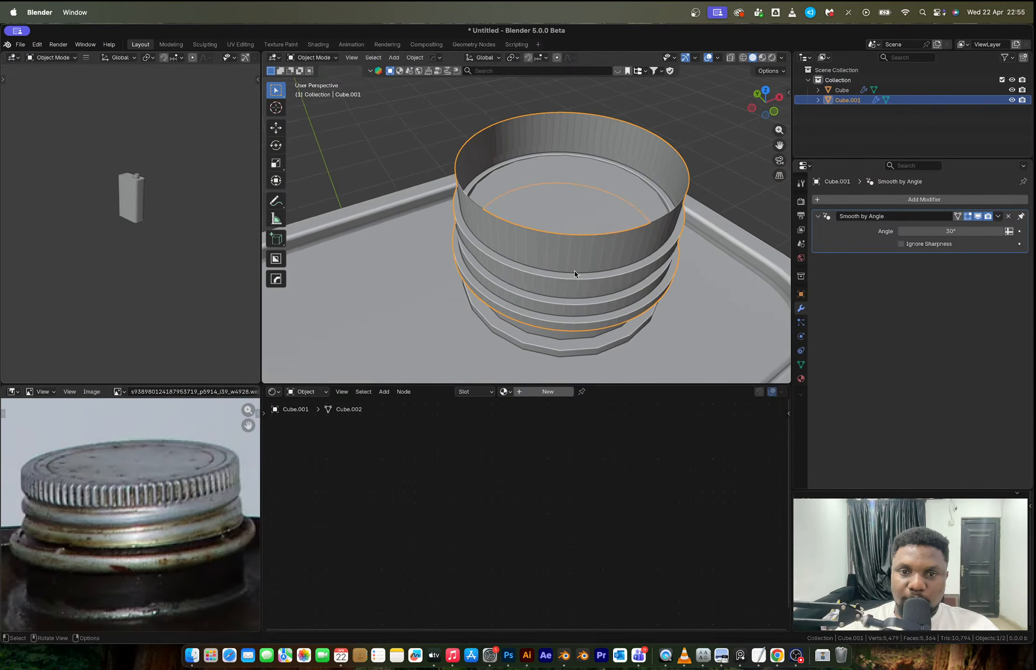
middle_drag(575, 270, 567, 254)
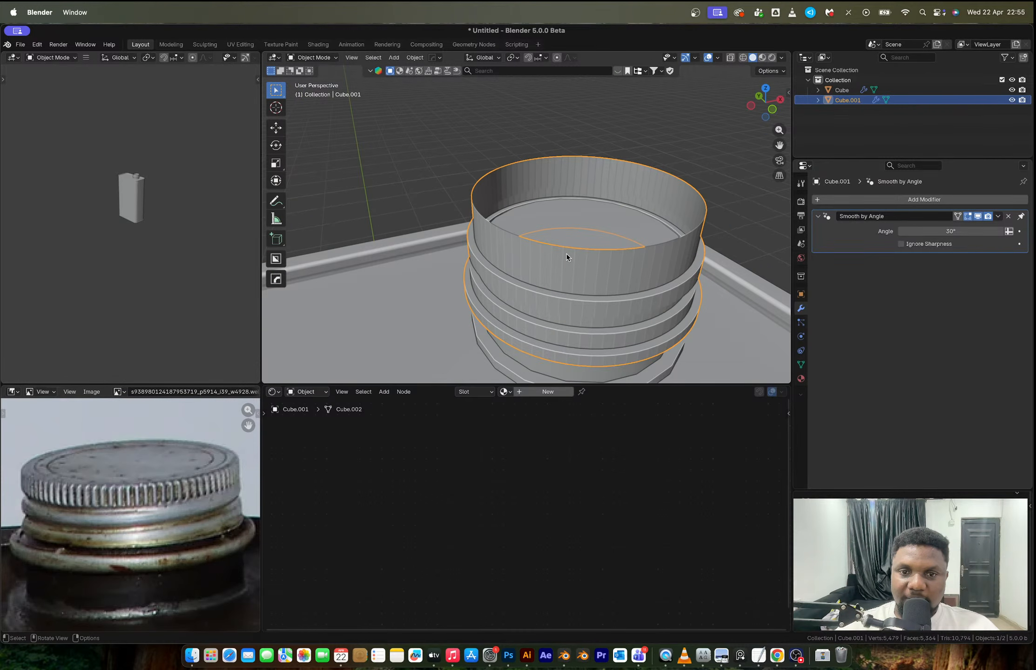
Bevel the edge loops of the cap's raised rings with 4 segments and an offset of about 0.0017 m.
key(Tab)
middle_drag(563, 311, 590, 264)
scroll(566, 225, up, 1)
alt+shift+click(569, 220)
alt+shift+click(563, 282)
alt+shift+click(565, 288)
alt+shift+click(573, 317)
alt+shift+click(572, 329)
alt+shift+click(572, 347)
key(ctrl+b)
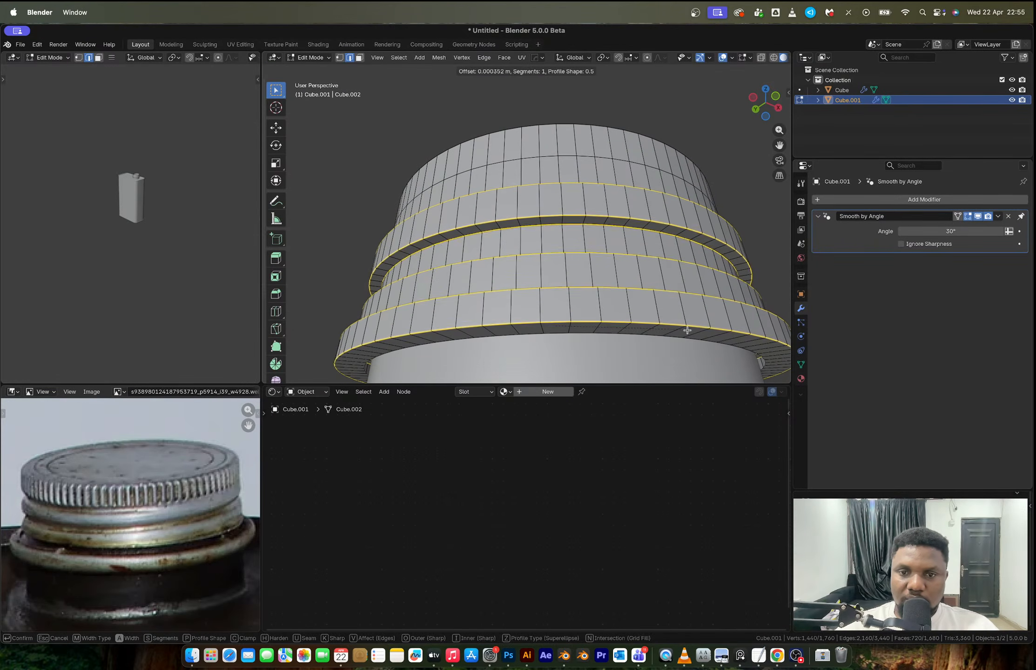
scroll(691, 338, up, 3)
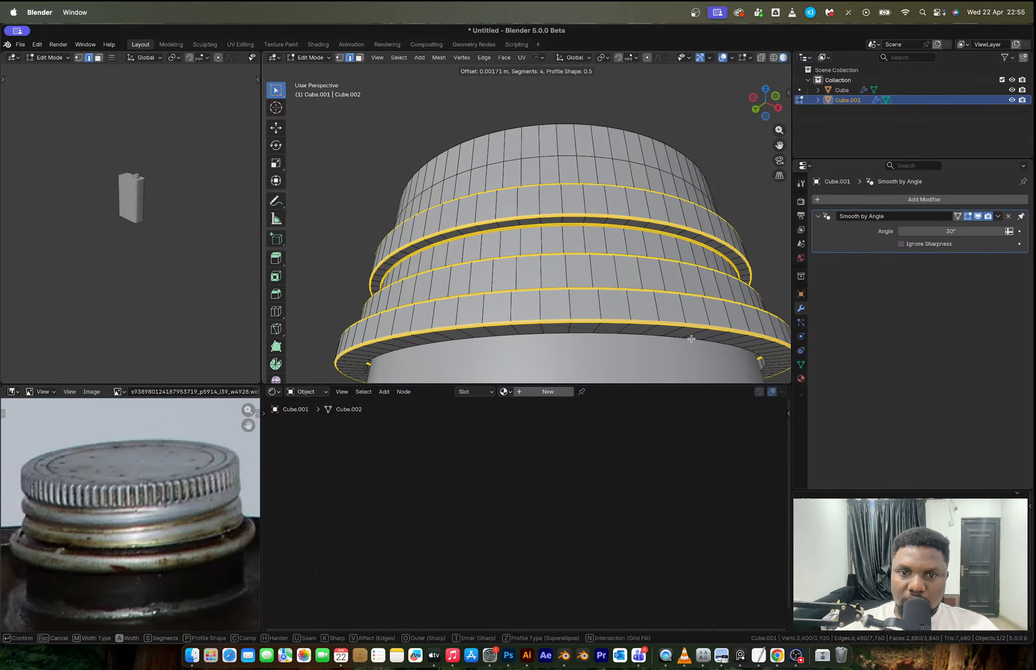
click(691, 338)
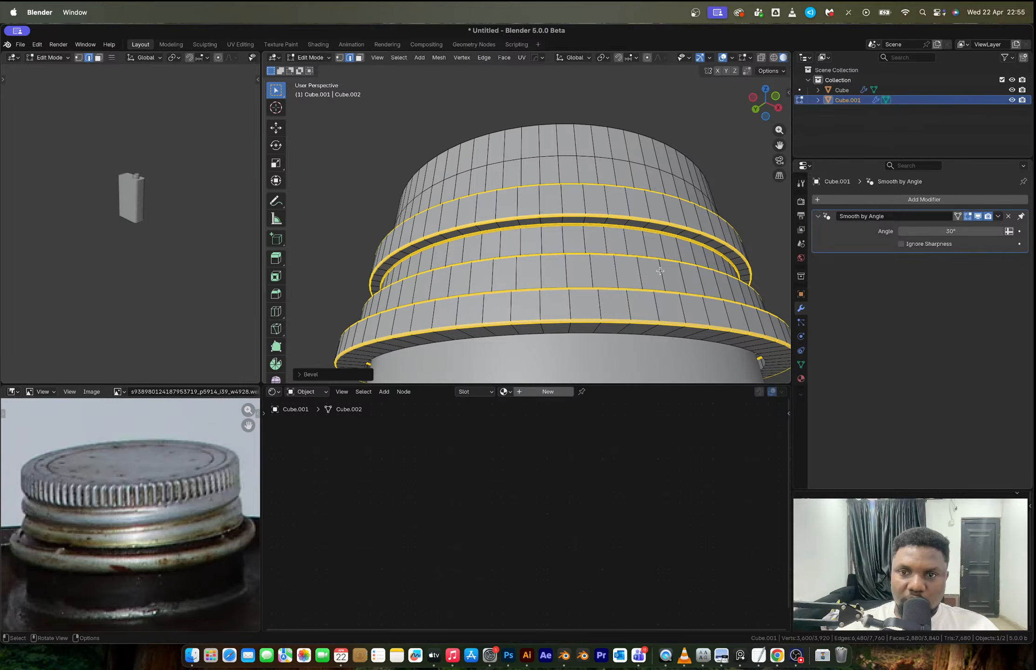
Add a Catmull-Clark Subdivision modifier with viewport level 1 to the cap and apply it.
mouse_move(652, 254)
middle_down()
mouse_move(680, 267)
mouse_move(666, 261)
middle_up()
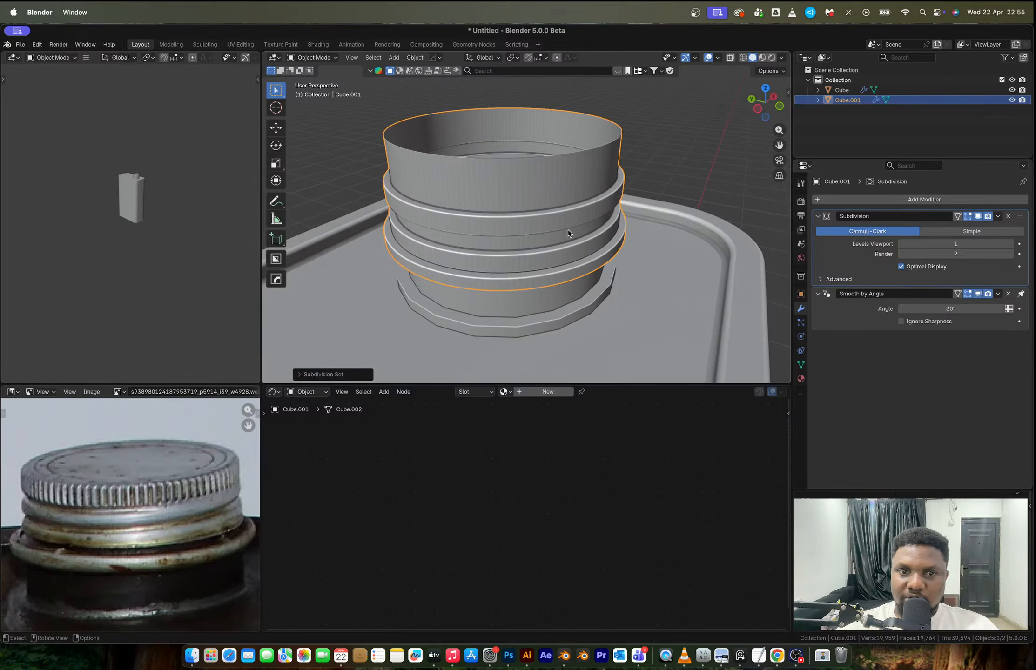
shift+middle_drag(568, 229, 568, 267)
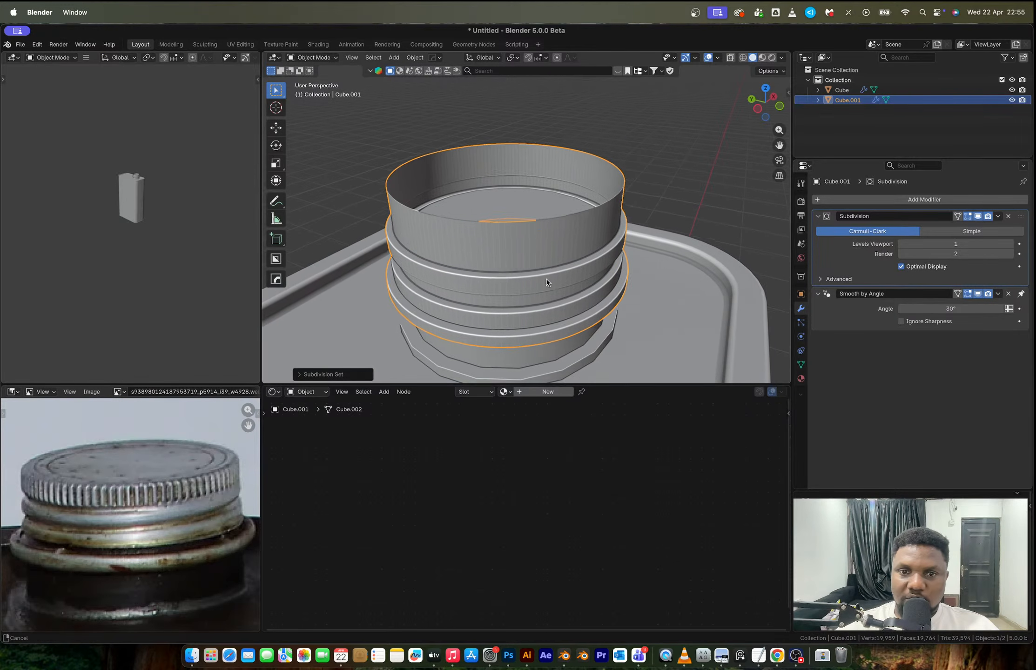
key(ctrl+a)
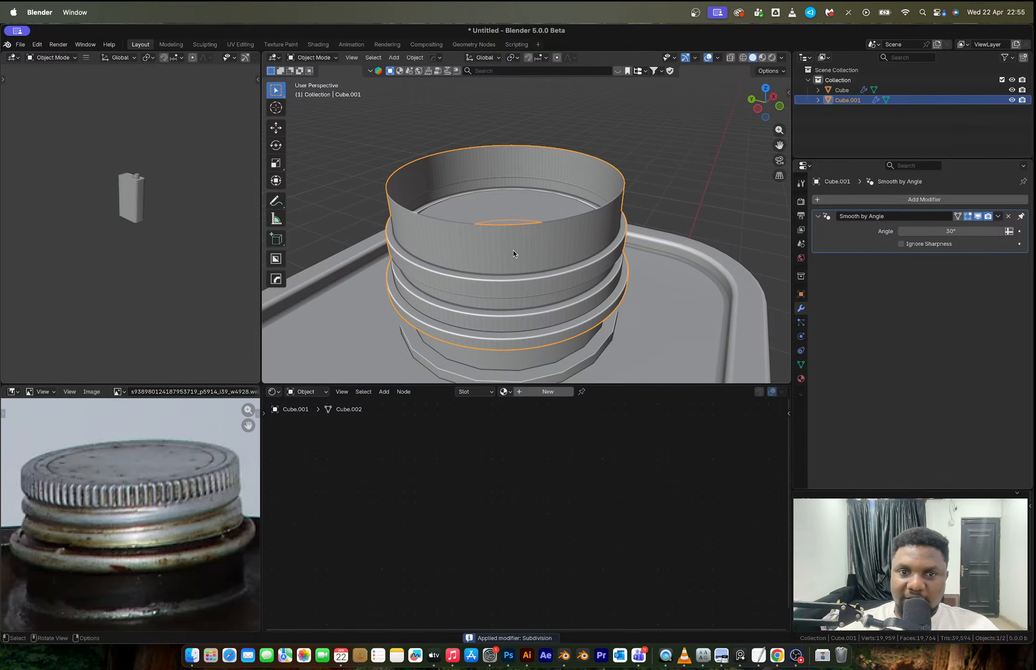
Dissolve the uppermost horizontal edge loop inside the cap's top section and slide the loop below it upward by about 0.38.
key(Tab)
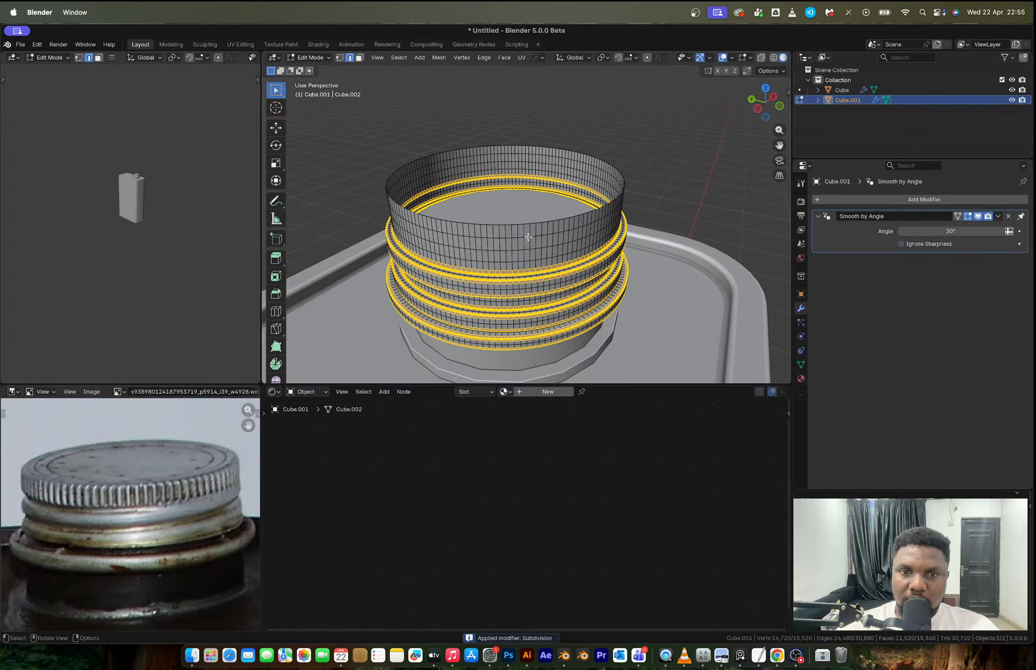
alt+click(530, 238)
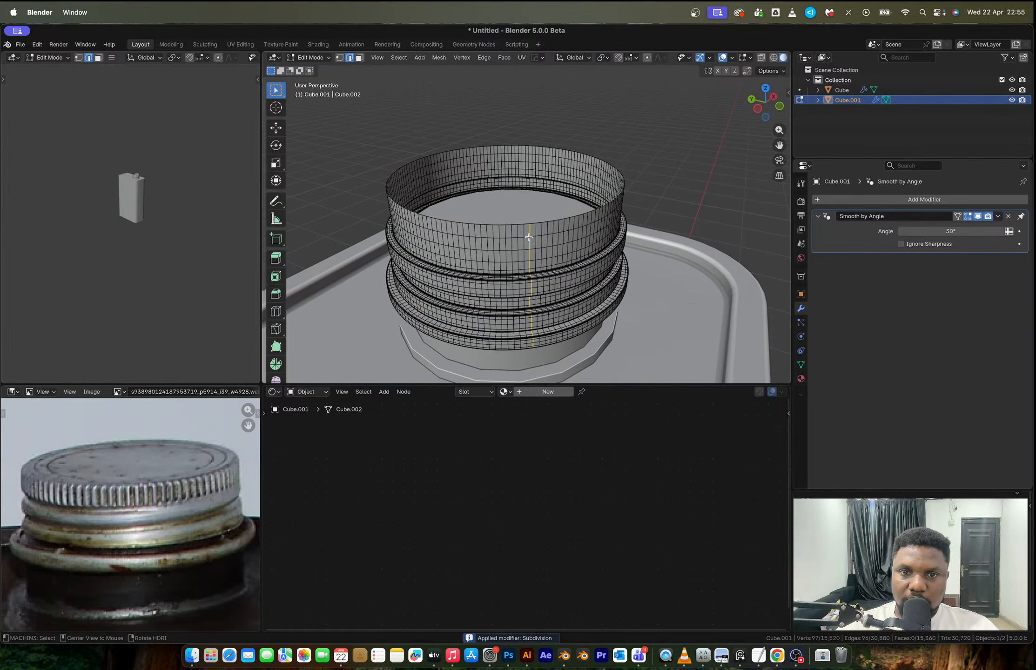
alt+click(527, 237)
key(x)
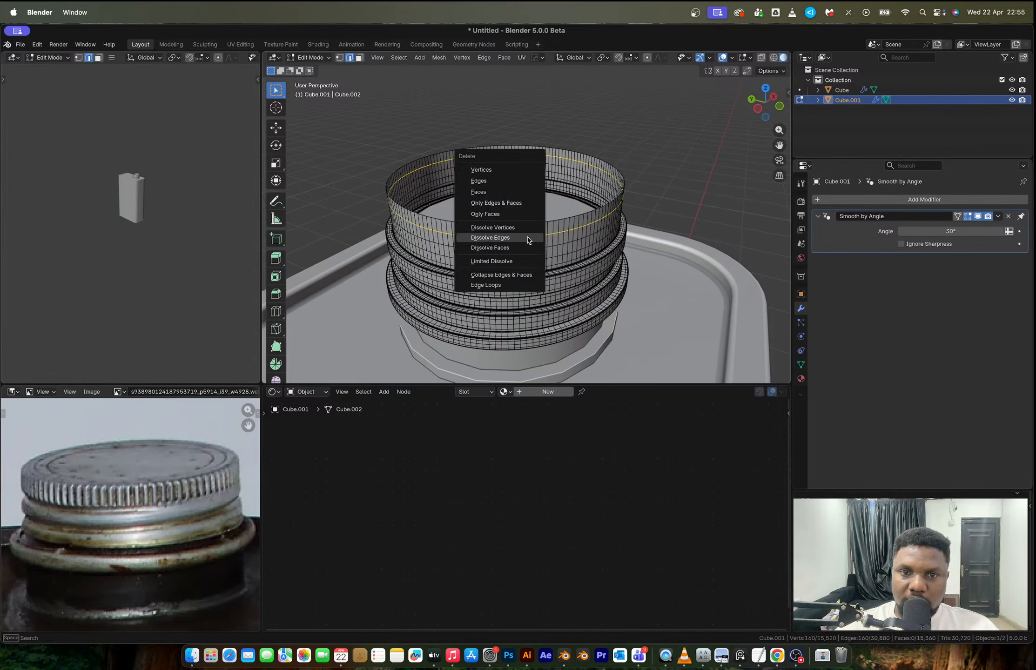
click(527, 237)
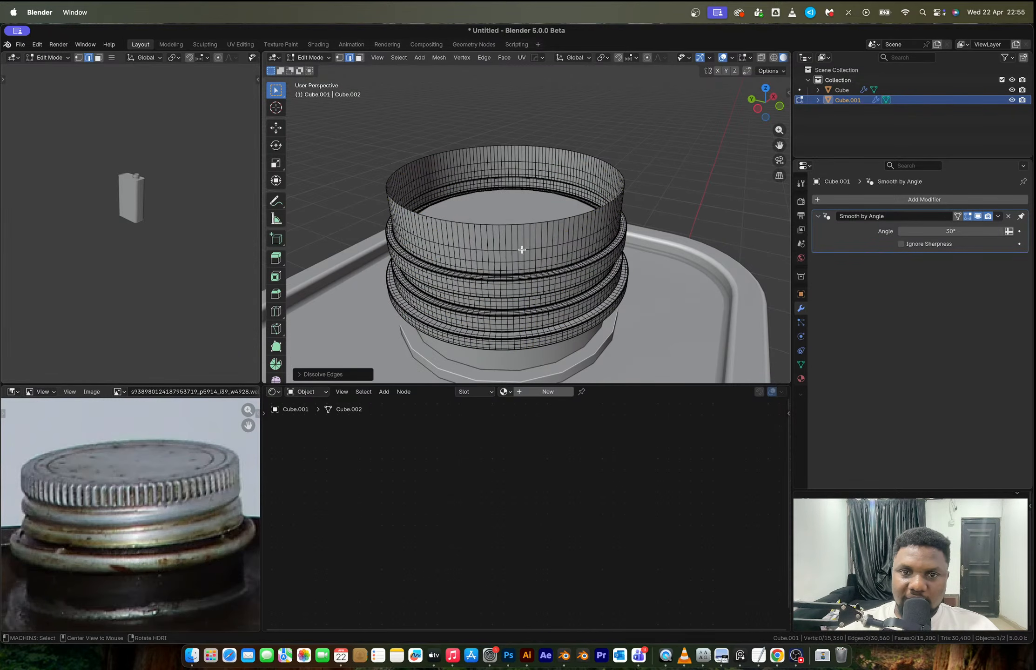
alt+click(522, 248)
key(g)
key(g)
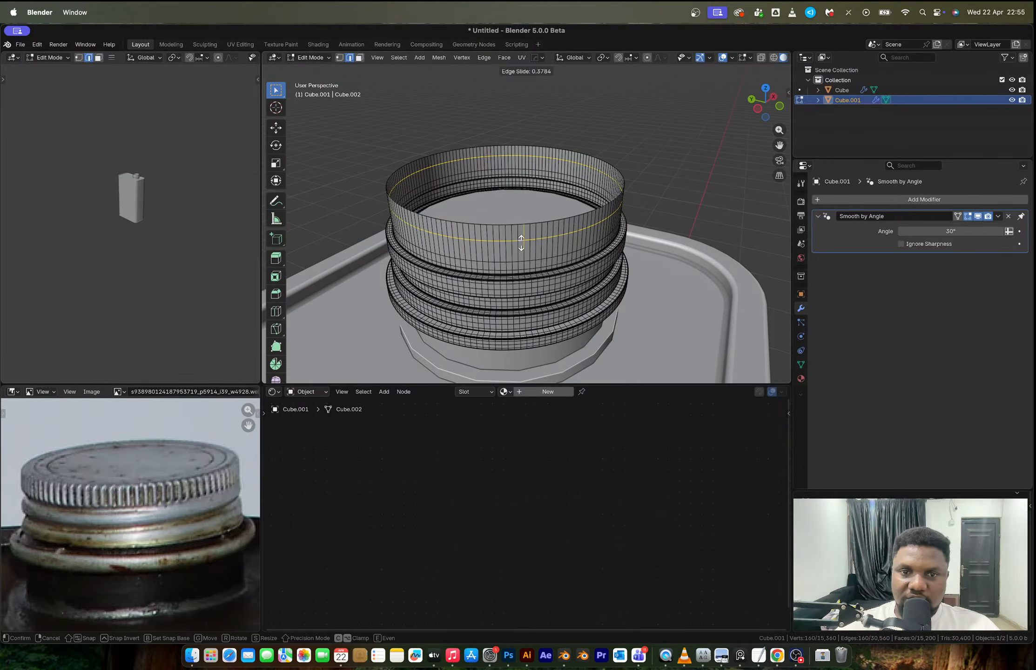
click(522, 242)
Extrude the cap's top face band outward along its normals by about 0.01 m.
key(3)
alt+click(522, 235)
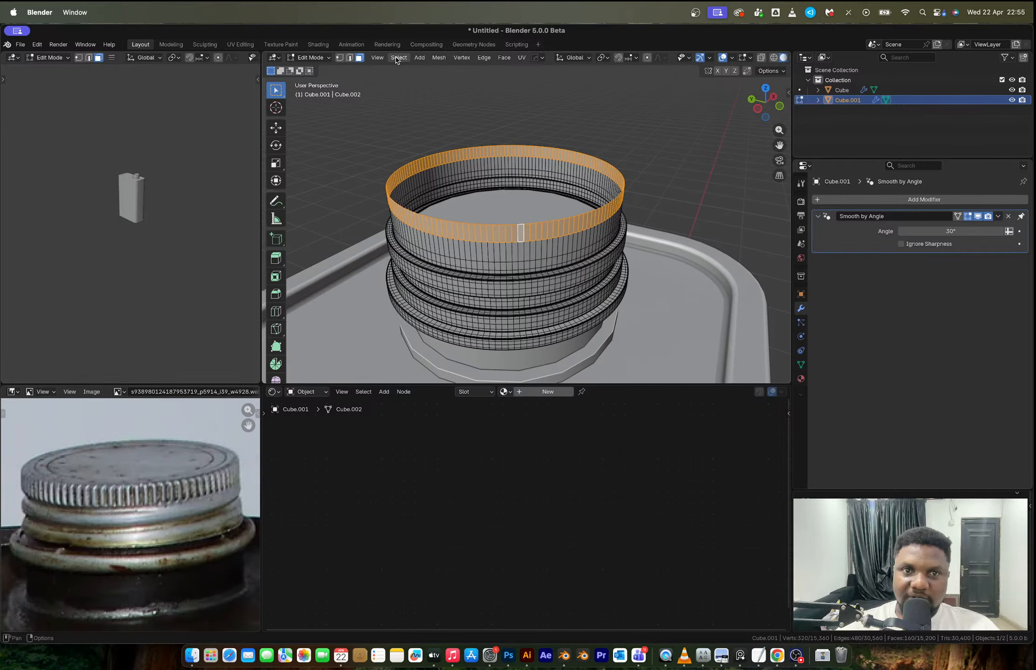
key(alt+e)
click(549, 241)
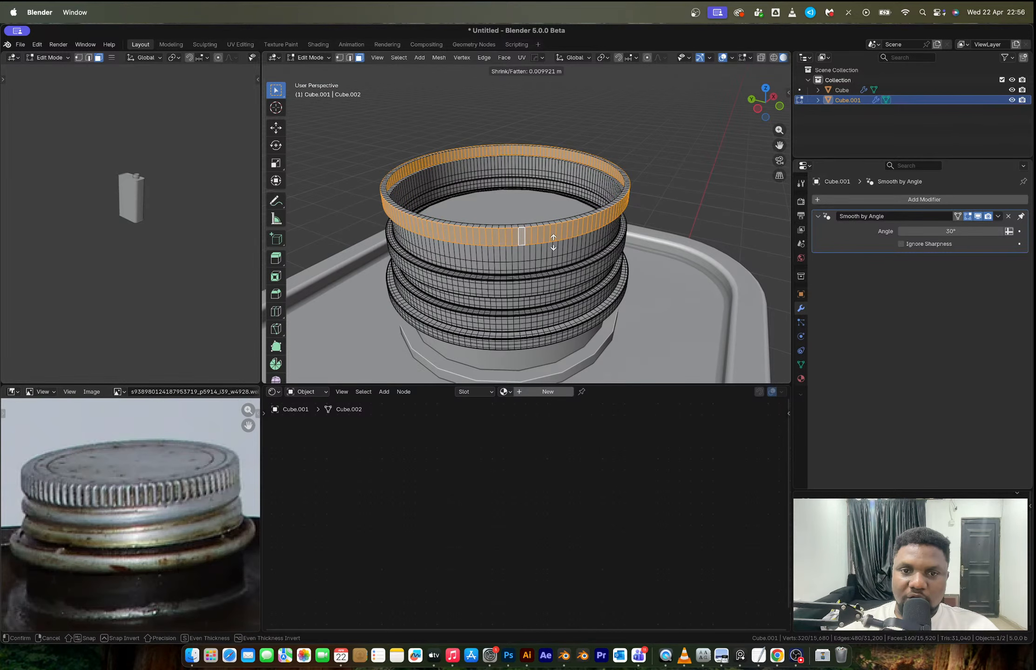
click(554, 242)
Reduce the top band's selection to alternate faces with Checker Deselect and extrude them about 0.004 m along normals as finer grip ridges.
click(399, 57)
click(418, 146)
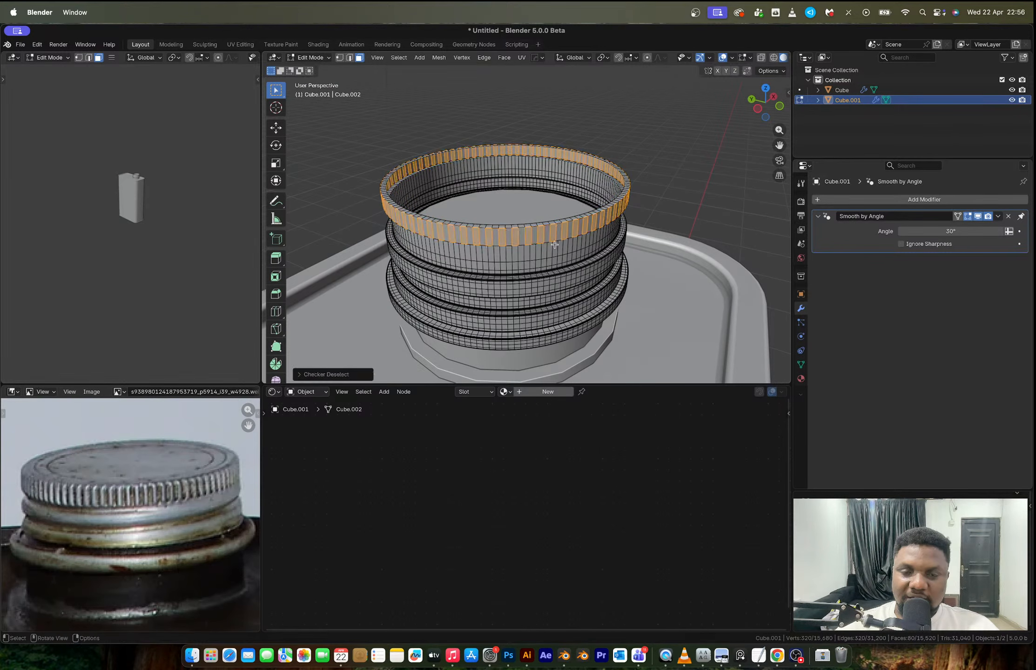
key(alt+e)
click(568, 260)
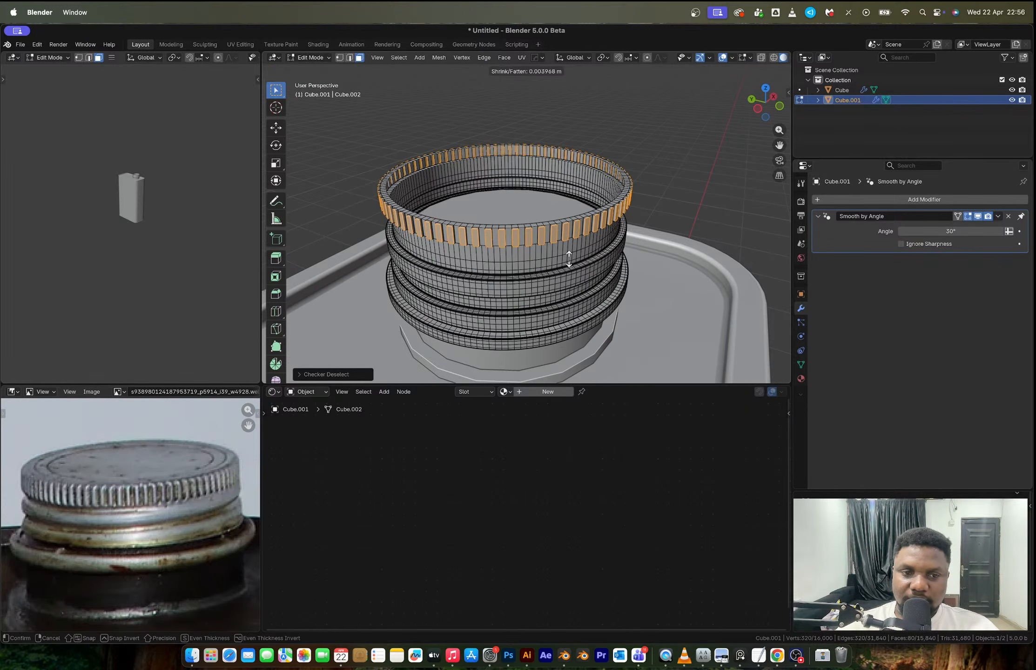
click(569, 258)
Dissolve the edge loop in the wall below the ridged band and lower the ridged band along Z toward the rings.
key(Tab)
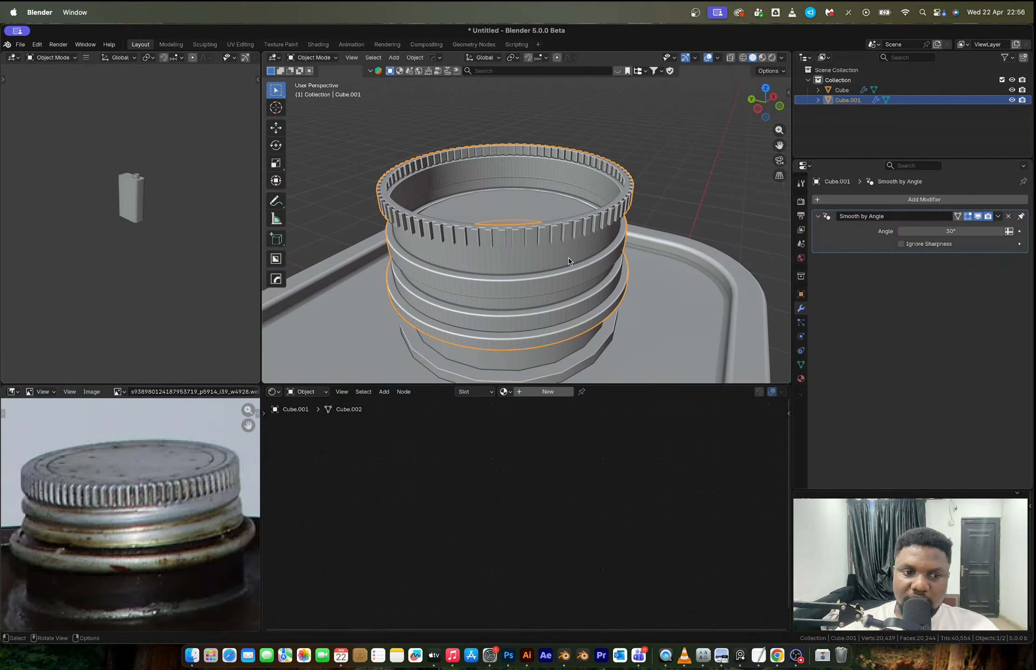
middle_drag(569, 257, 543, 211)
key(Tab)
scroll(542, 211, up, 3)
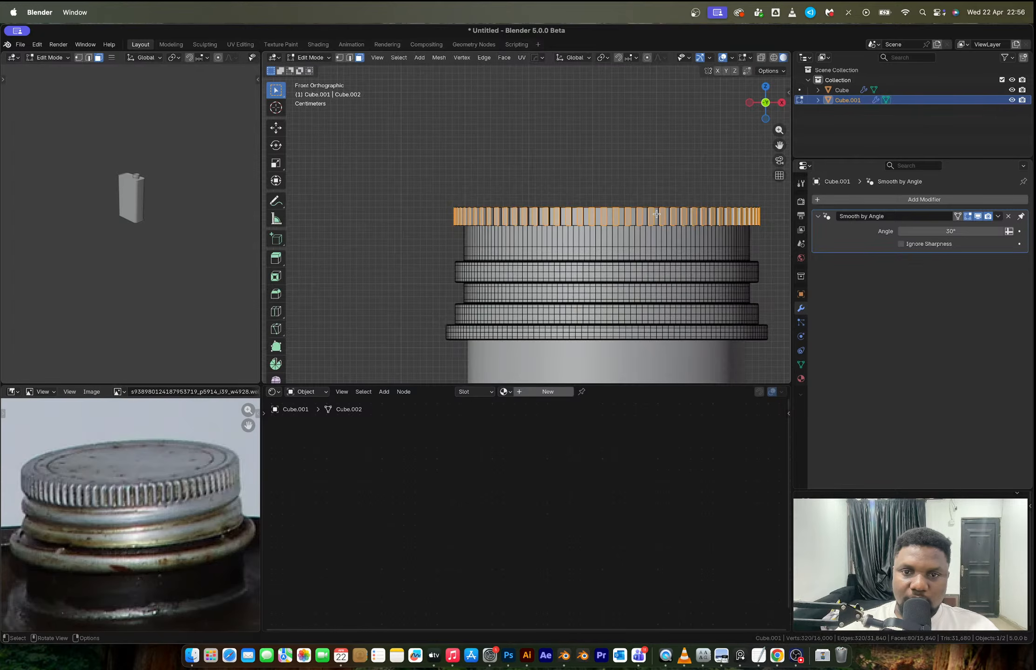
alt+click(502, 248)
alt+click(506, 248)
key(x)
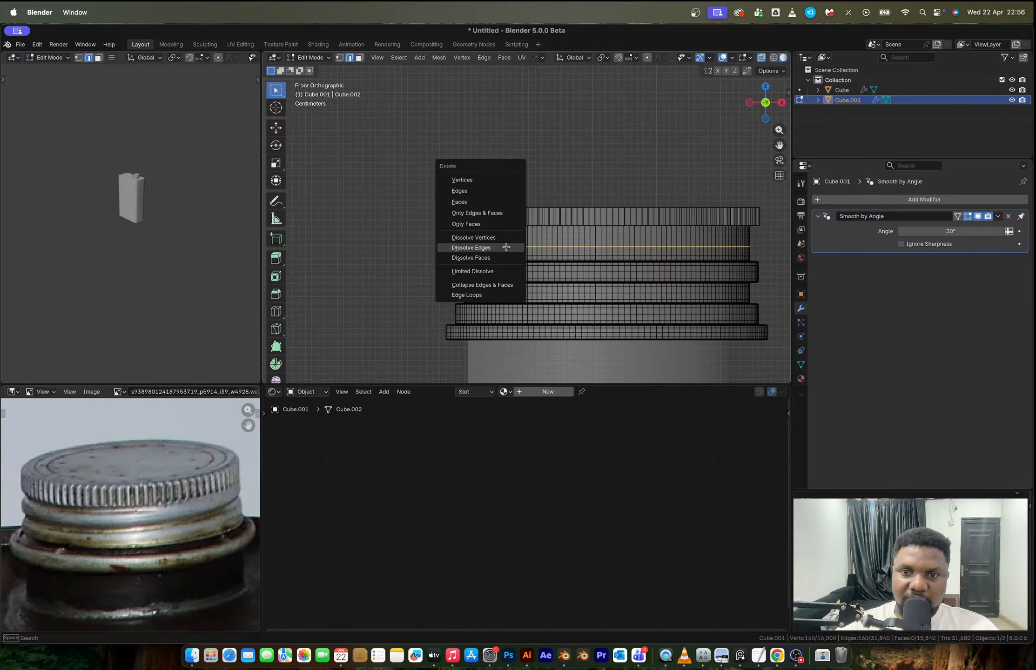
click(506, 247)
key(g)
key(z)
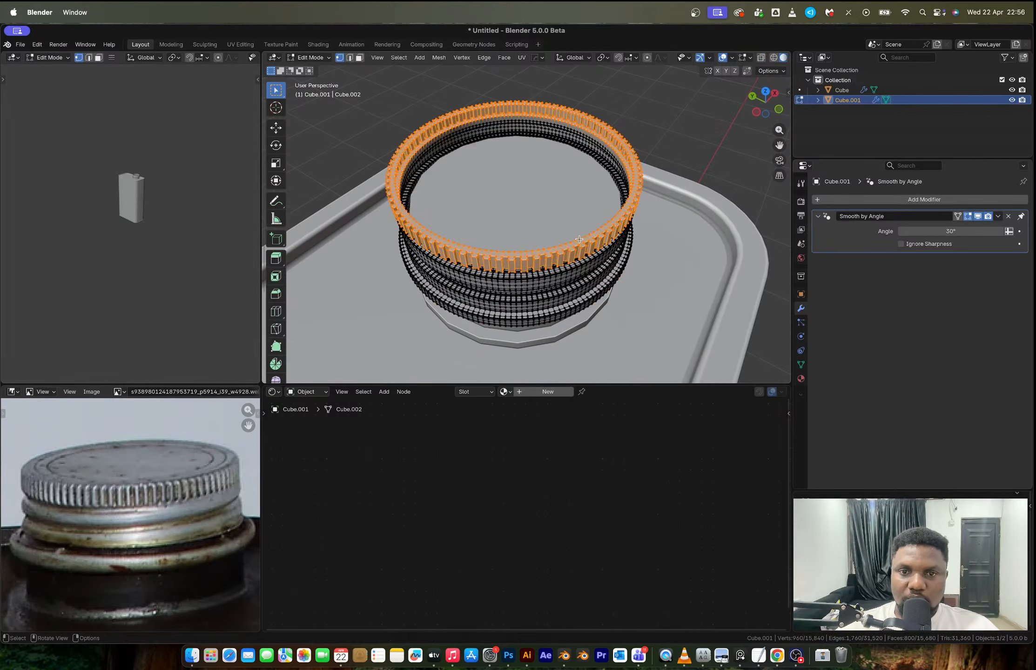
Extrude the cap's inner top edge loop inward twice, scaling the second ring to about 0.71, and fill the remaining opening.
key(2)
click(580, 238)
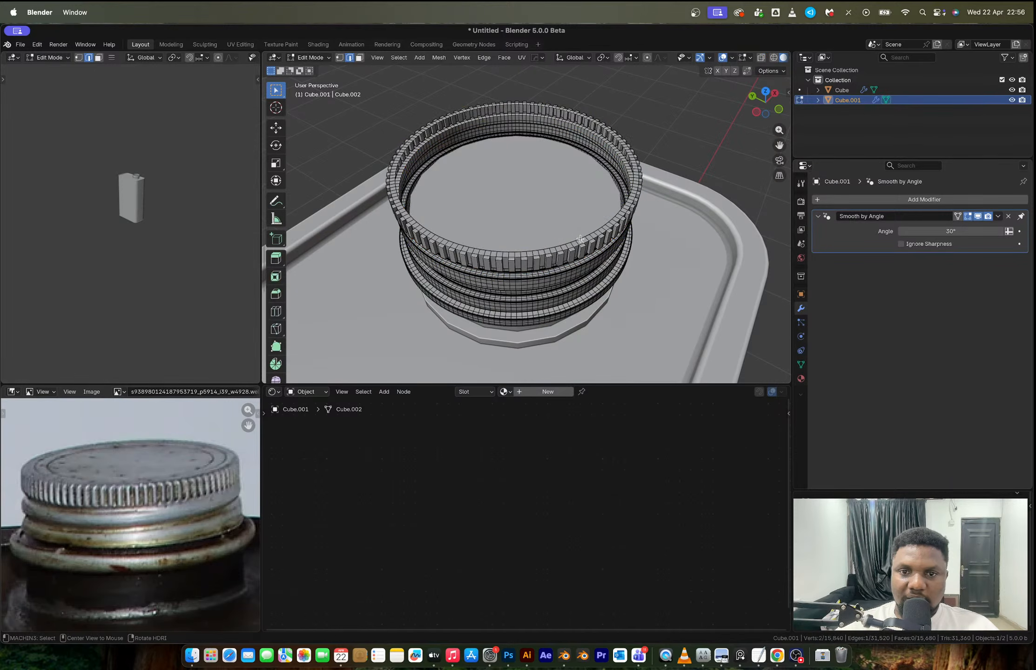
shift+click(583, 239)
alt+click(583, 237)
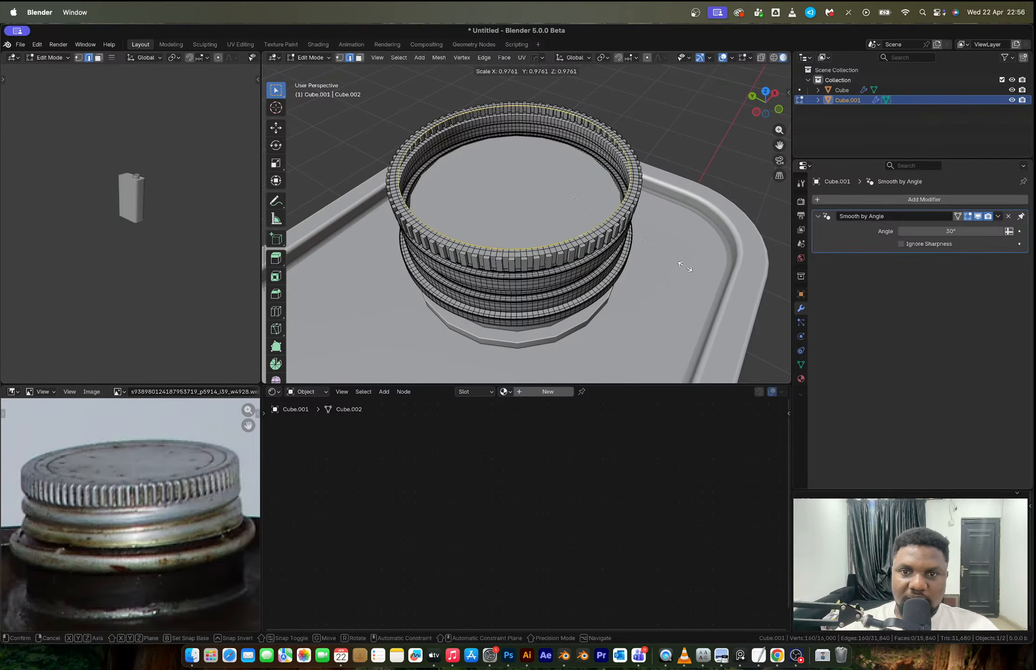
key(e)
right_click(669, 261)
key(s)
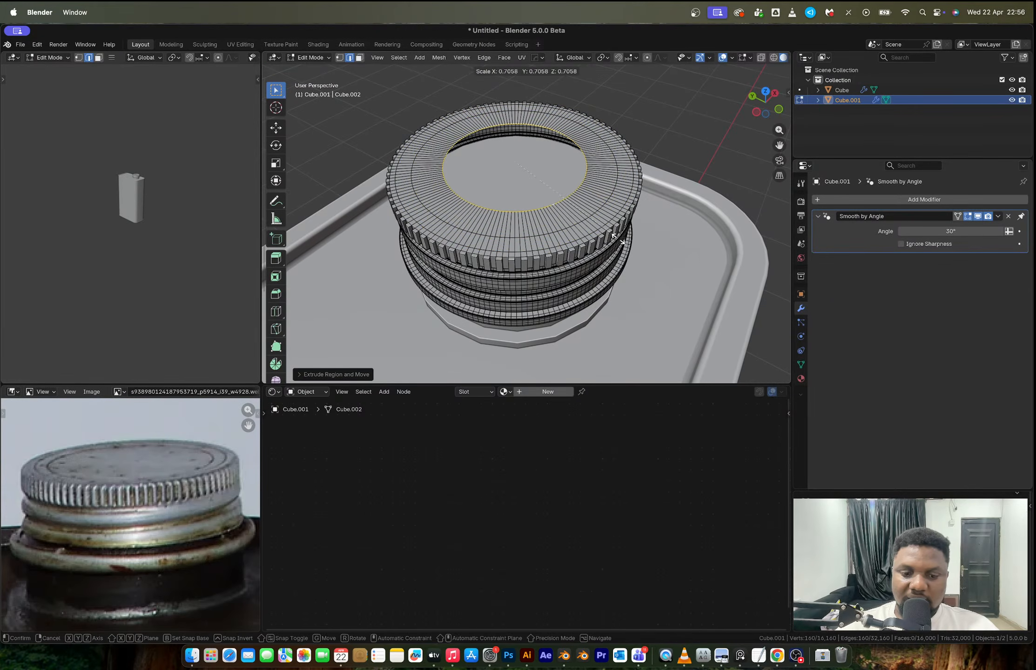
click(619, 236)
key(f)
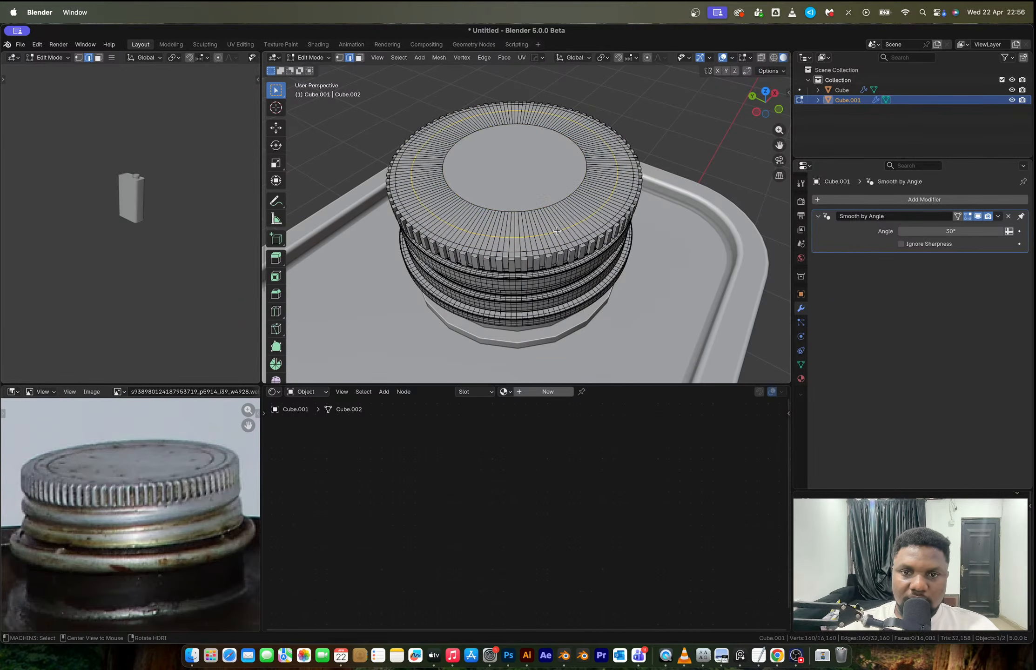
Bevel the middle loop on the cap's top with 2 segments at about 0.004 m and extrude it about 0.015 m inward as a groove.
key(ctrl+b)
scroll(605, 247, up, 3)
scroll(654, 264, down, 2)
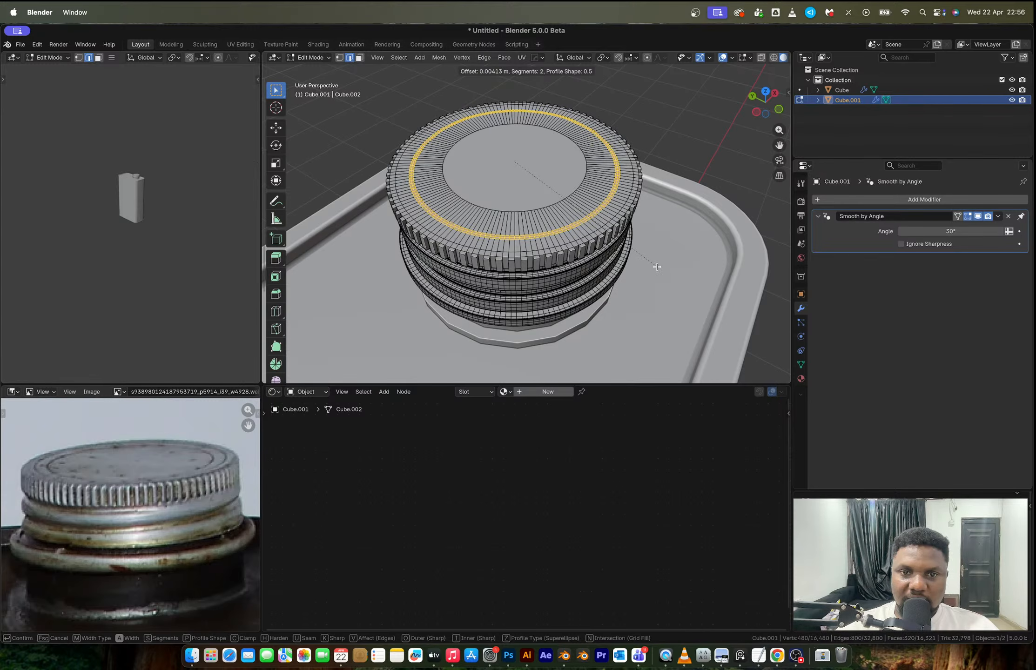
click(657, 266)
key(alt+e)
click(658, 267)
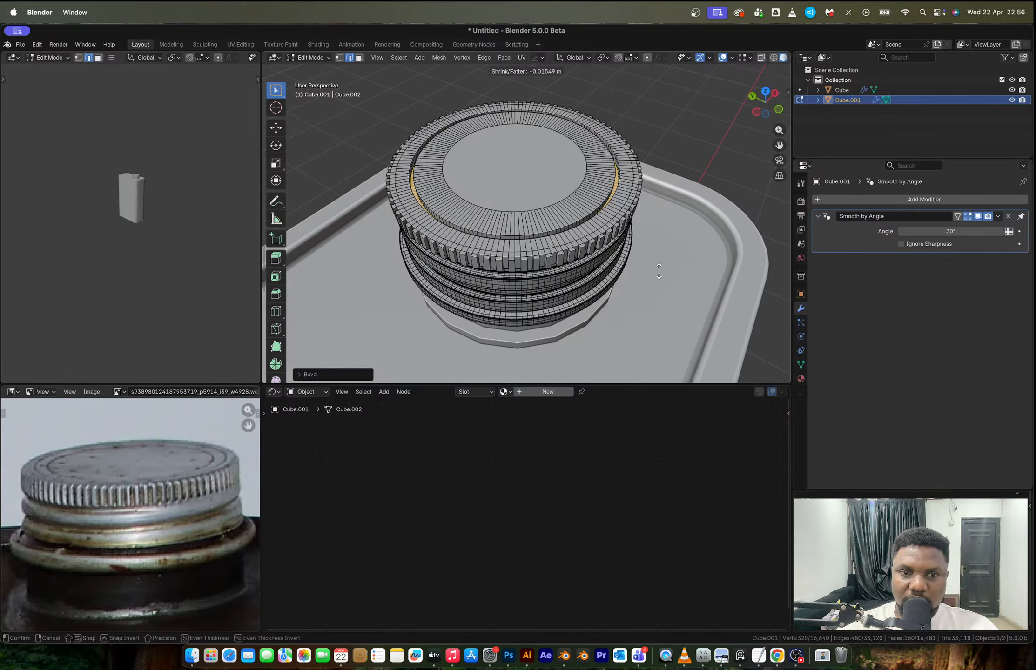
click(659, 271)
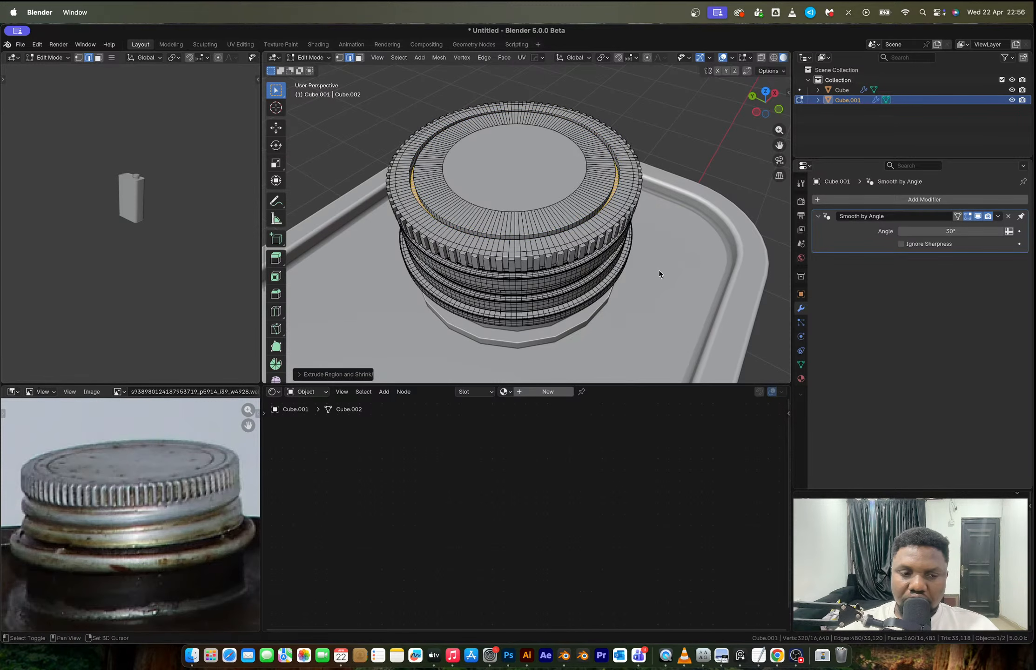
Bevel both upper edge loops of the circular groove with 1 segment and an offset of about 0.008 m.
alt+click(550, 229)
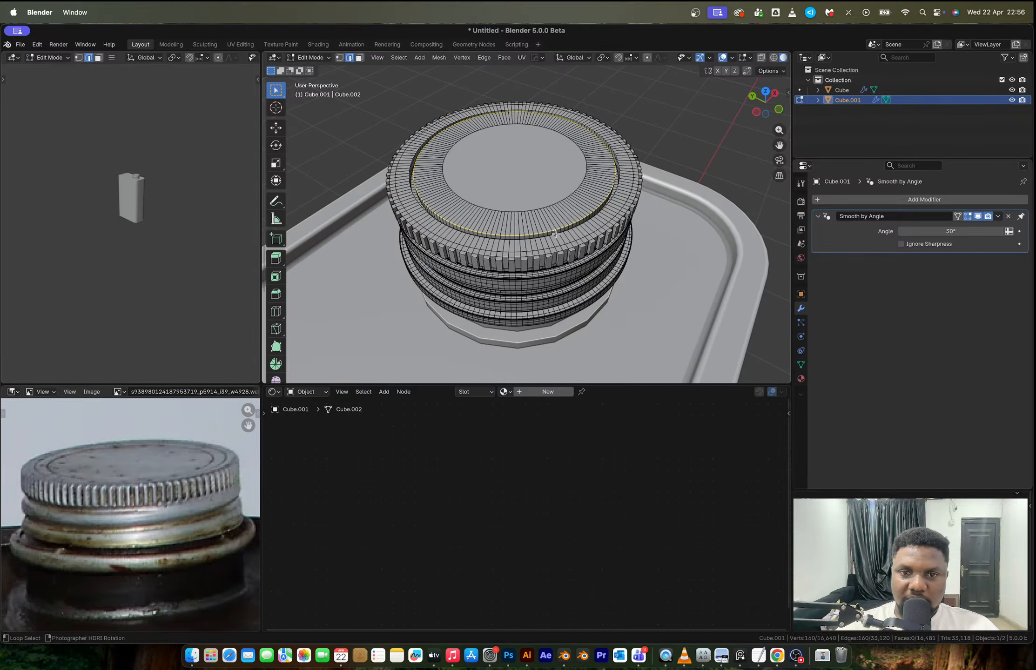
alt+click(554, 234)
key(ctrl+b)
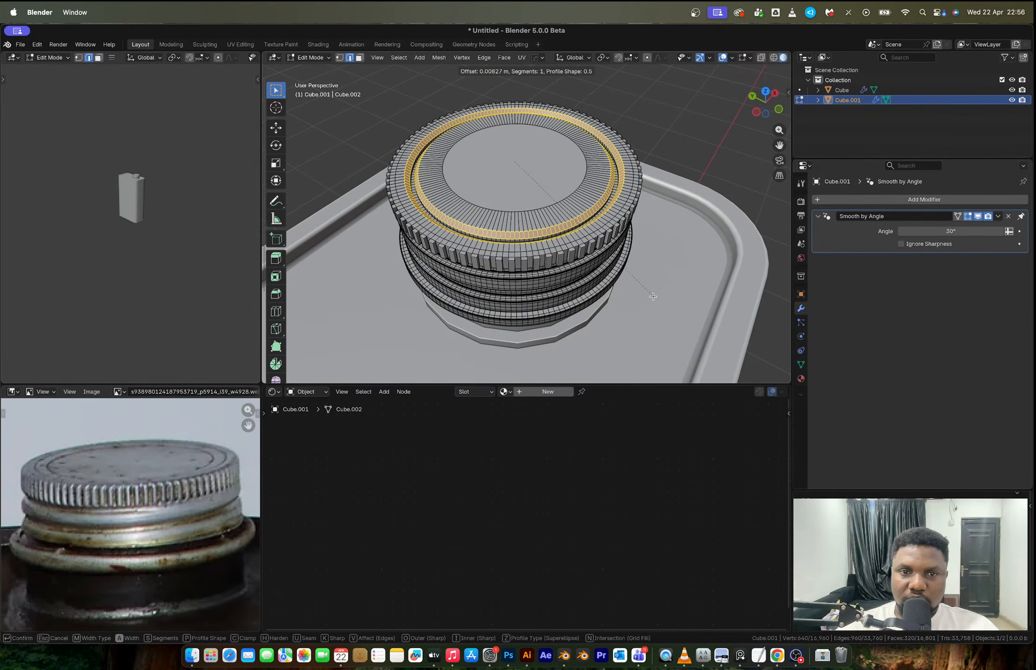
click(651, 296)
key(Tab)
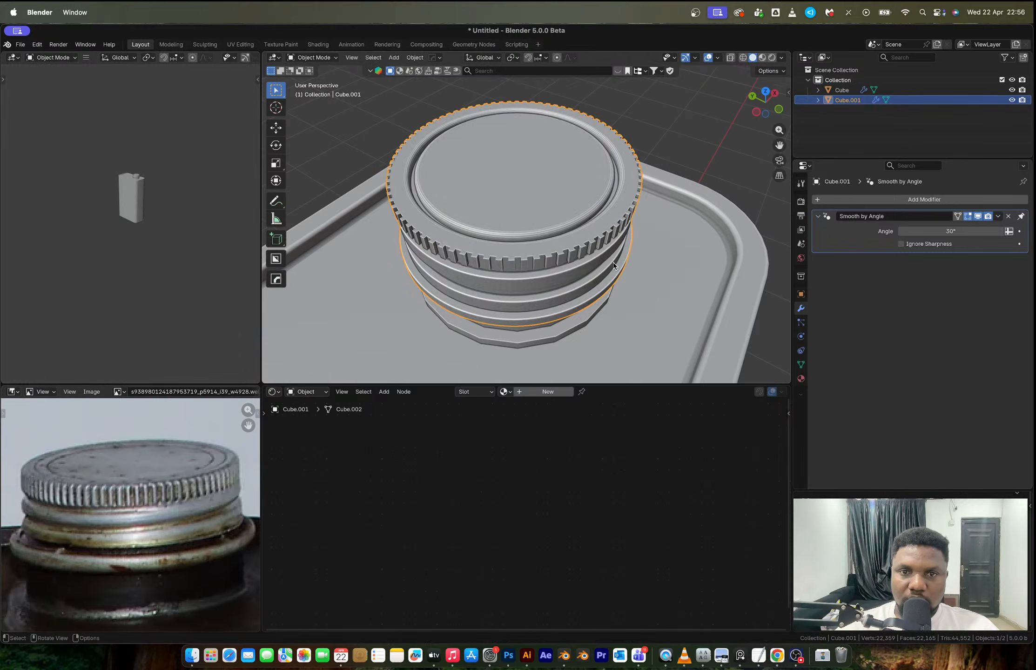
Shade the screw cap auto smooth and add a HardOps bevel with 3 segments, a 0.005 width and a 30° angle limit.
right_click(585, 221)
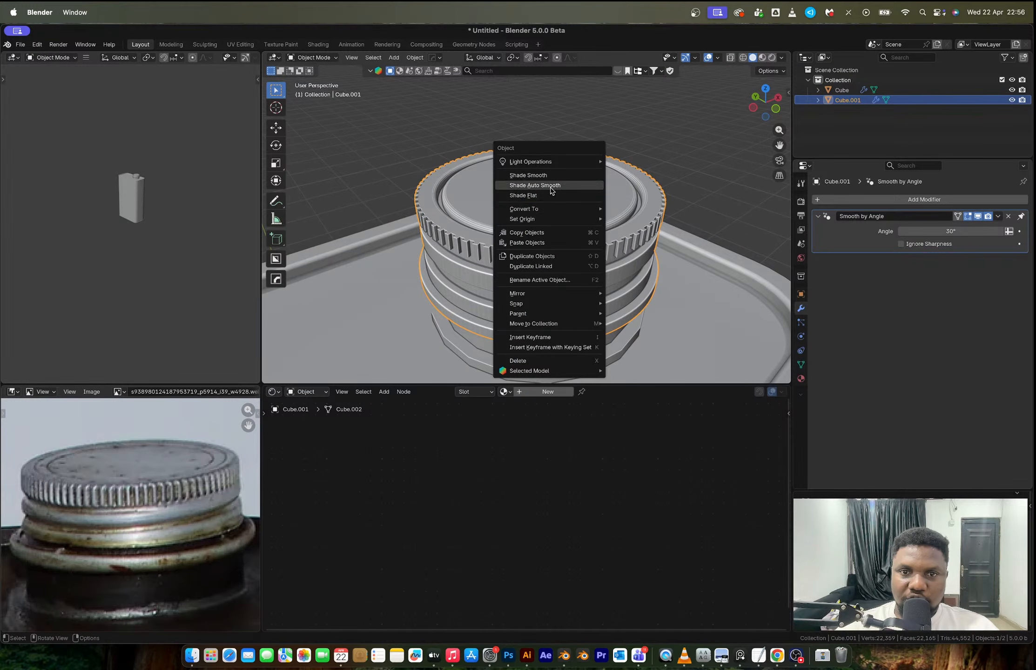
click(576, 185)
middle_drag(573, 229, 531, 241)
scroll(512, 173, up, 3)
key(q)
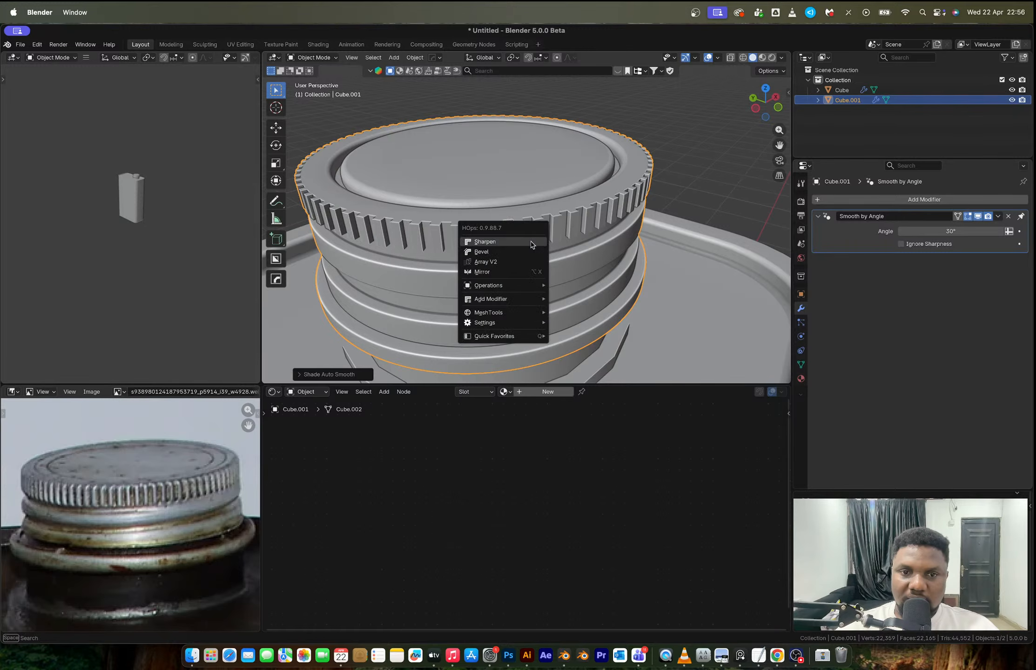
click(527, 252)
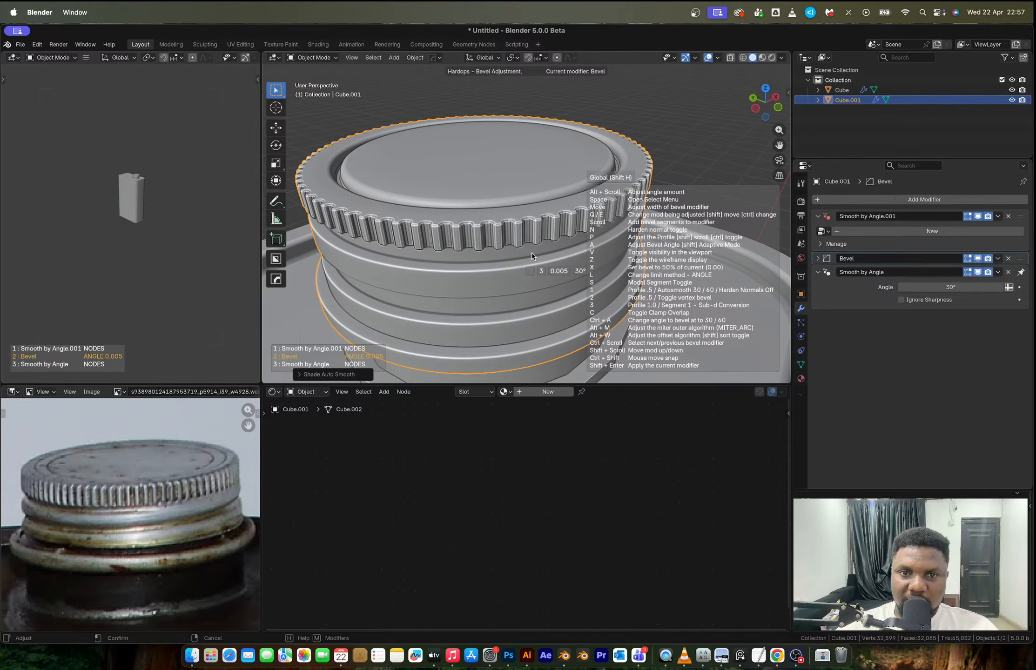
click(532, 253)
middle_drag(532, 252, 539, 279)
scroll(428, 208, down, 3)
scroll(485, 247, down, 2)
On the can body, bevel the edge loops of the ring at the neck's base with 4 segments and an offset of about 0.0024 m.
click(477, 277)
scroll(527, 278, down, 1)
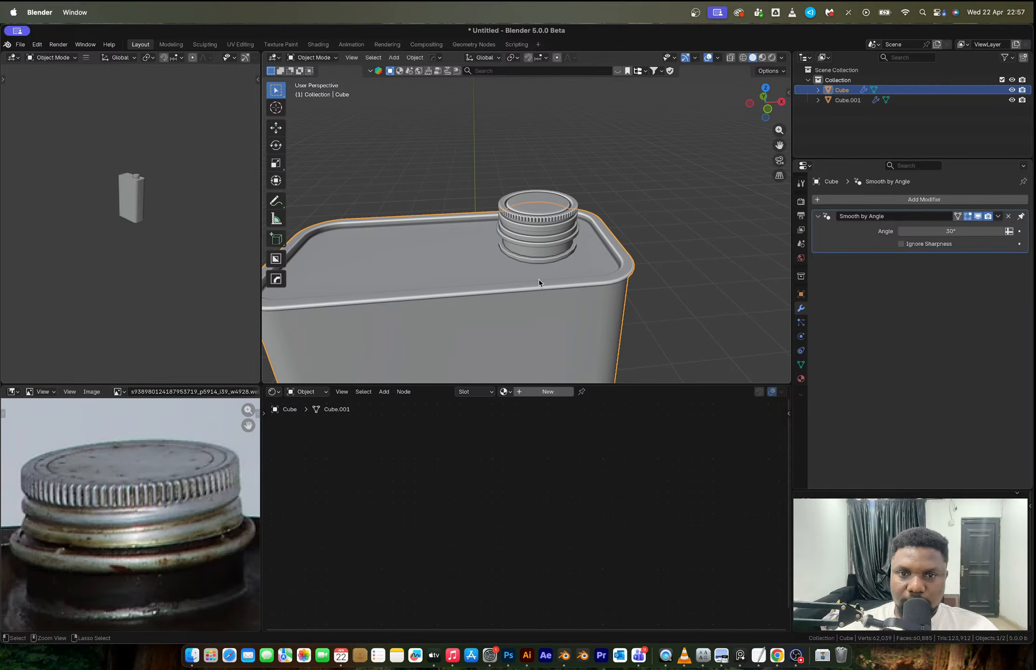
key(Tab)
scroll(540, 284, up, 5)
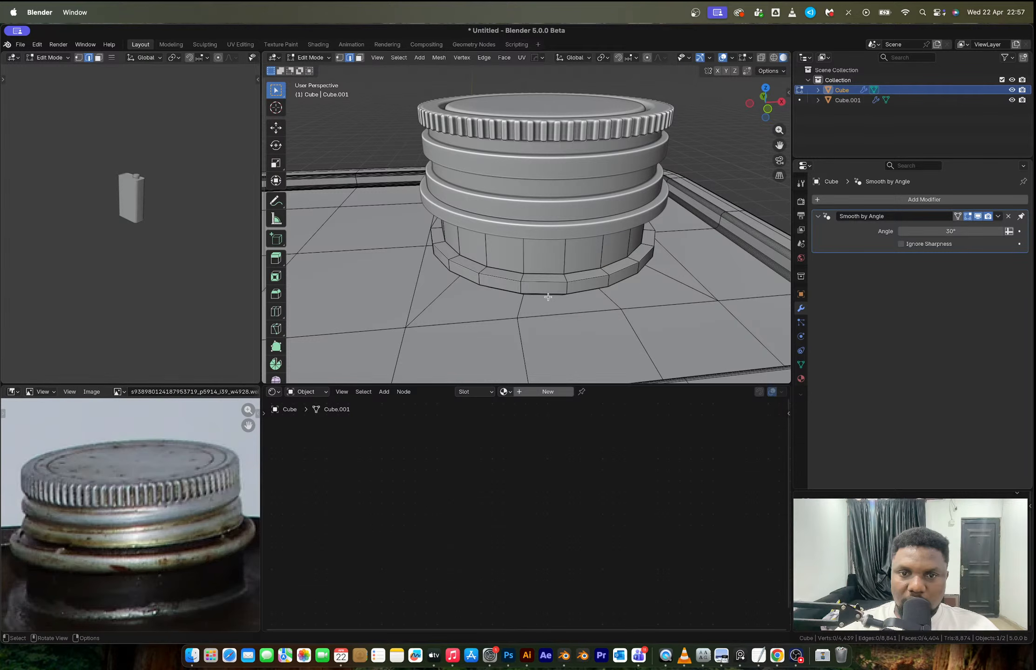
click(548, 297)
middle_drag(586, 278, 504, 310)
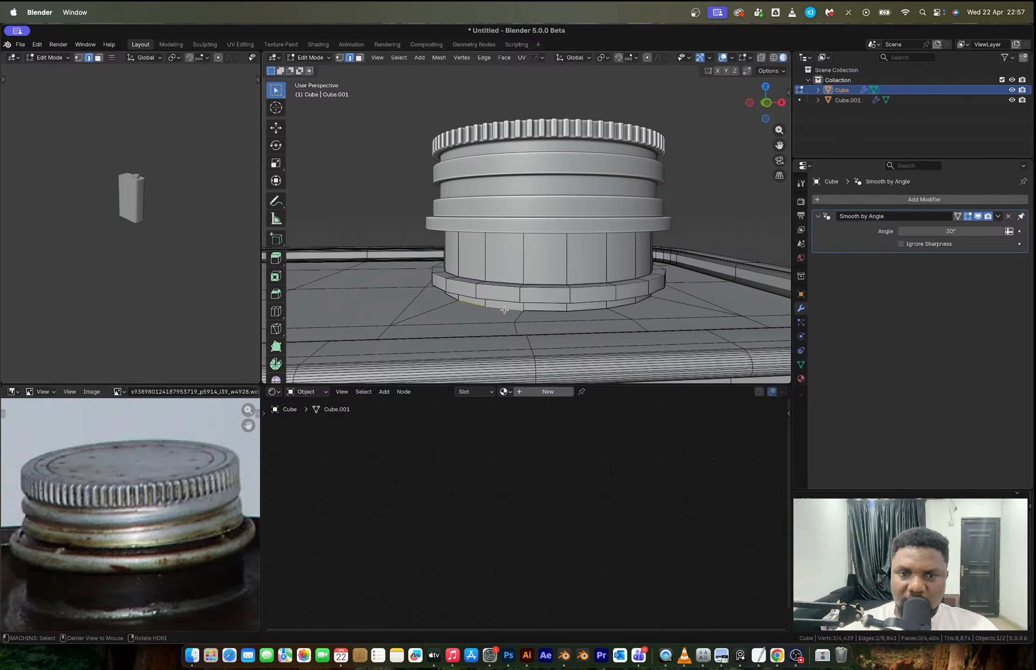
key(y)
mouse_move(487, 540)
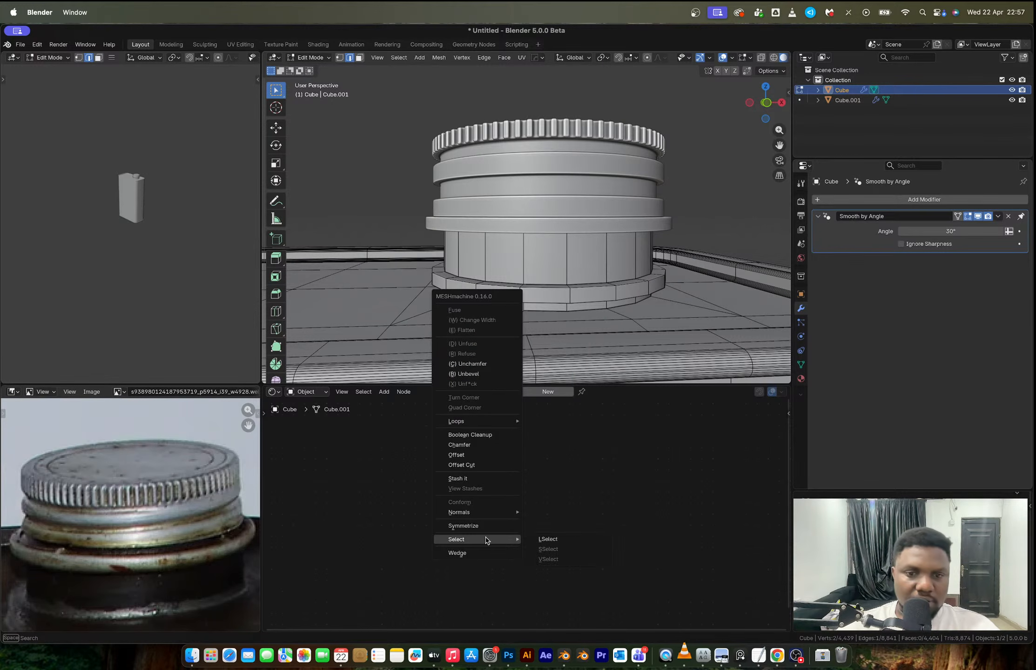
click(544, 541)
middle_drag(550, 301, 416, 281)
key(alt+z)
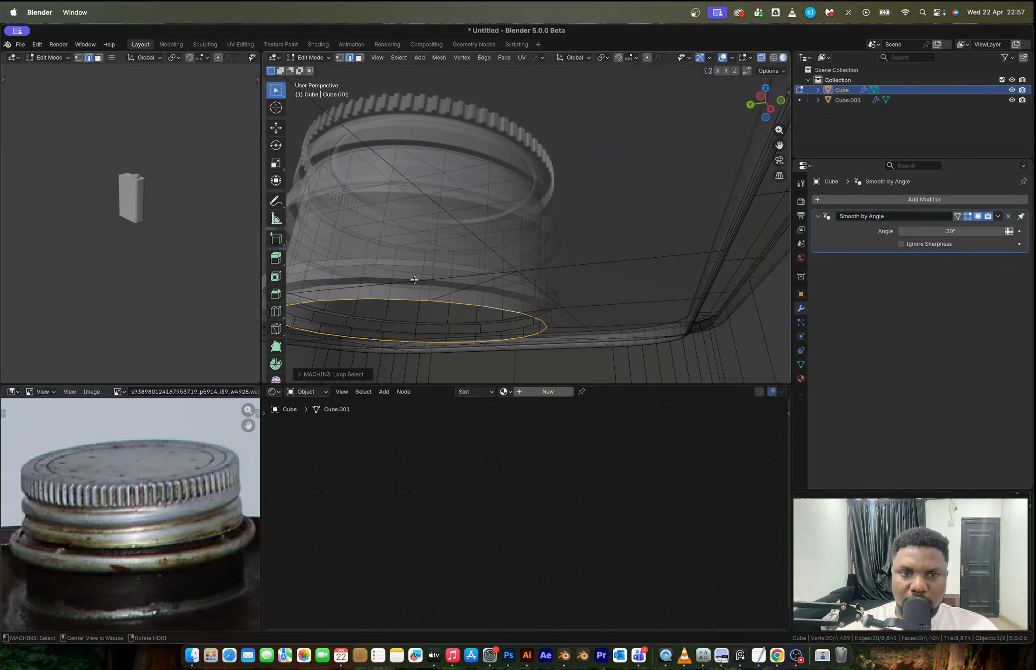
alt+shift+click(415, 285)
key(alt+z)
middle_drag(477, 257, 453, 262)
alt+shift+click(421, 303)
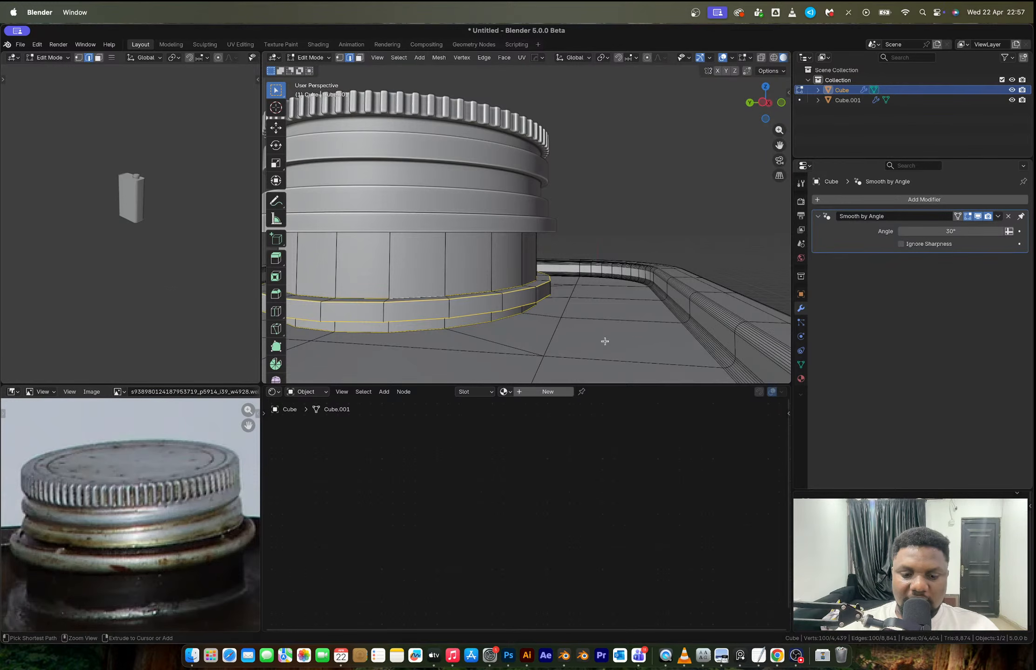
key(ctrl+b)
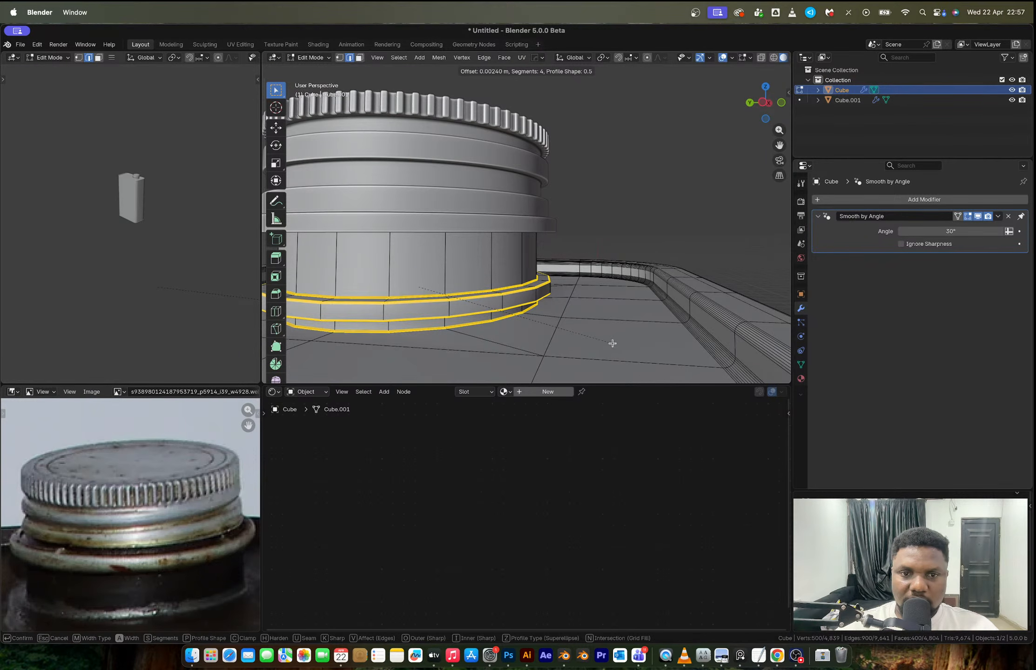
click(613, 343)
Add a Subdivision modifier with viewport level 1 to the can body and leave the body selected.
key(Tab)
key(ctrl+1)
scroll(620, 317, down, 5)
middle_drag(583, 284, 537, 271)
click(654, 188)
scroll(637, 236, down, 4)
shift+middle_drag(445, 294, 497, 251)
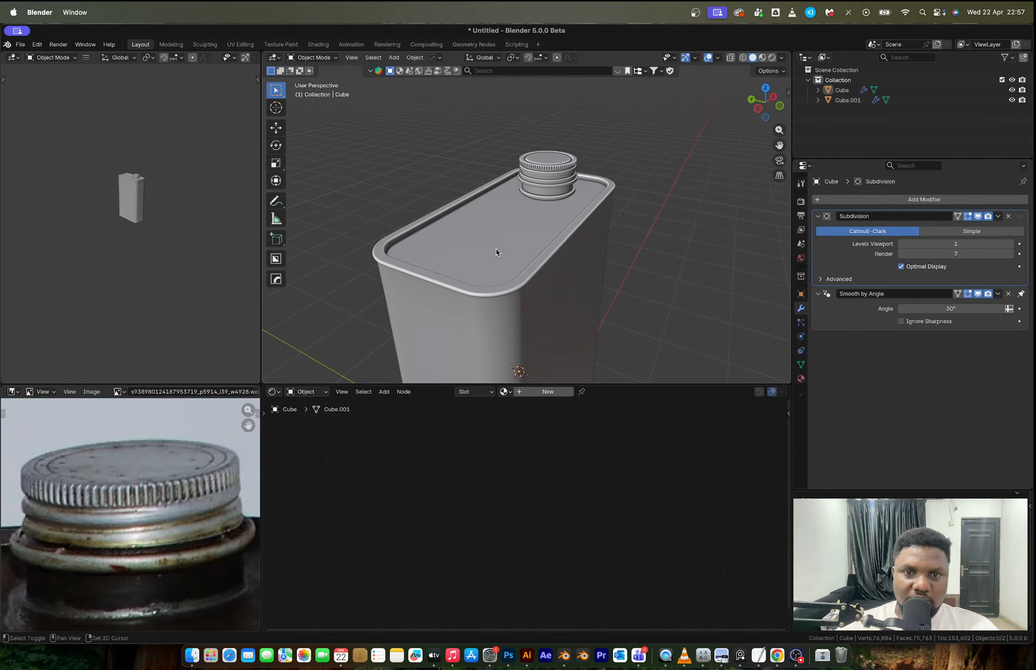
click(496, 252)
scroll(108, 536, down, 4)
scroll(108, 536, up, 2)
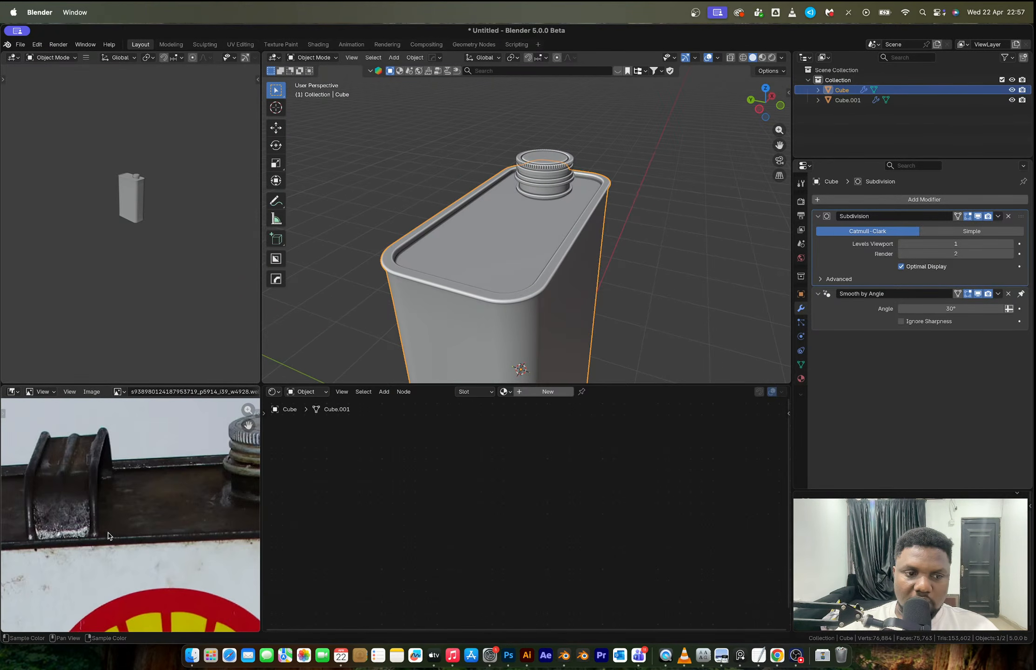
scroll(108, 535, up, 1)
scroll(563, 259, up, 2)
Try snapping the 3D cursor to the long face along one side of the can's recessed top for a new mesh.
key(Tab)
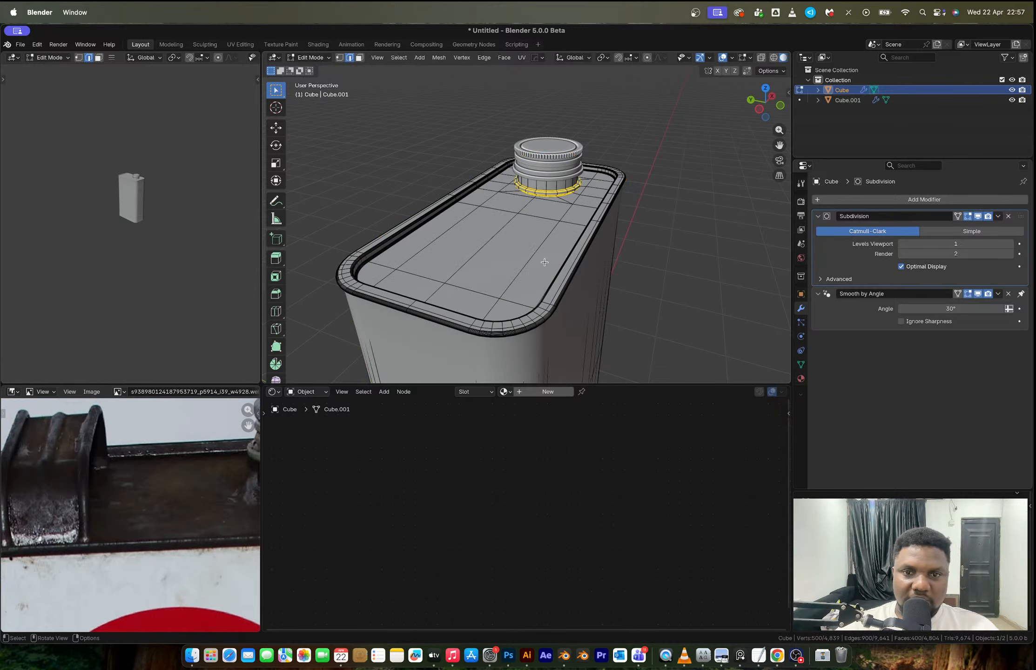
key(3)
click(545, 264)
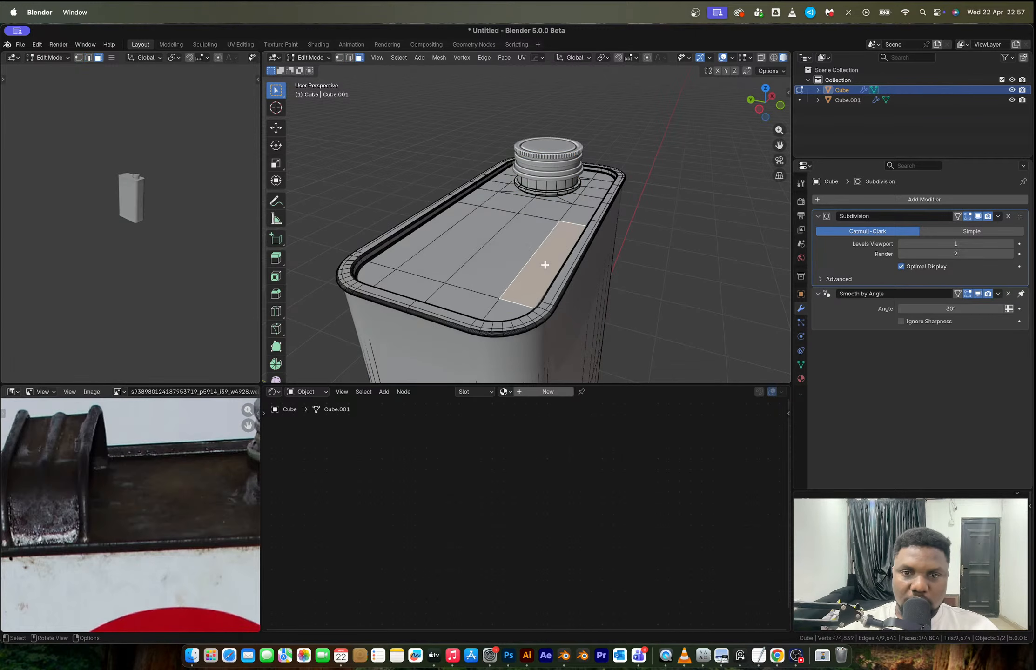
key(shift+s)
click(543, 320)
key(Tab)
middle_drag(542, 320, 544, 267)
key(shift+a)
mouse_move(560, 288)
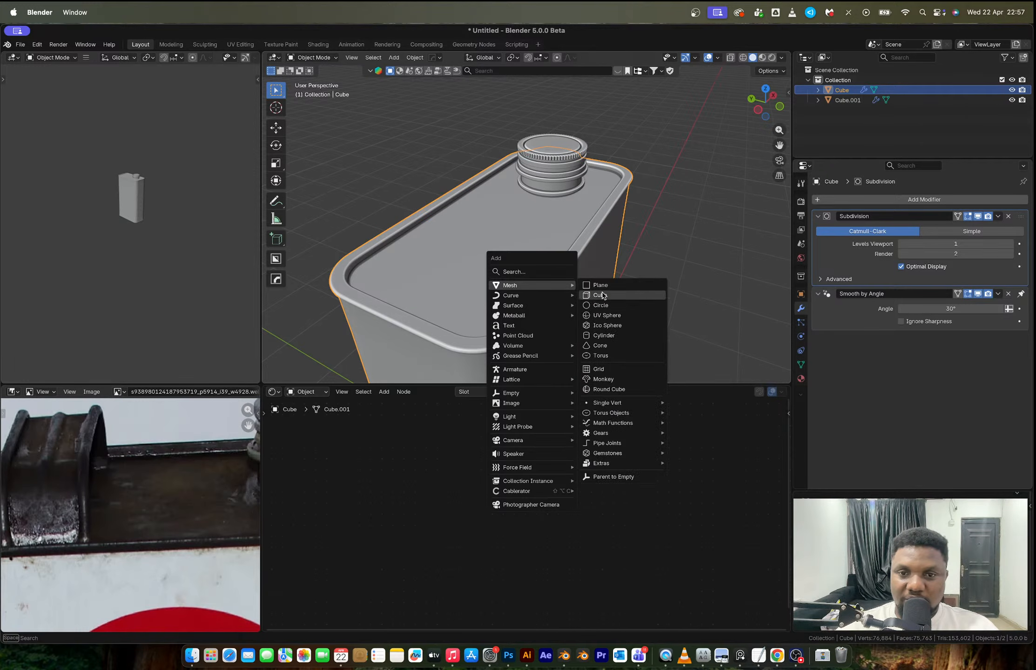
key(Escape)
Snap the 3D cursor to the long edge running along the middle of the can's recessed top.
key(Tab)
key(2)
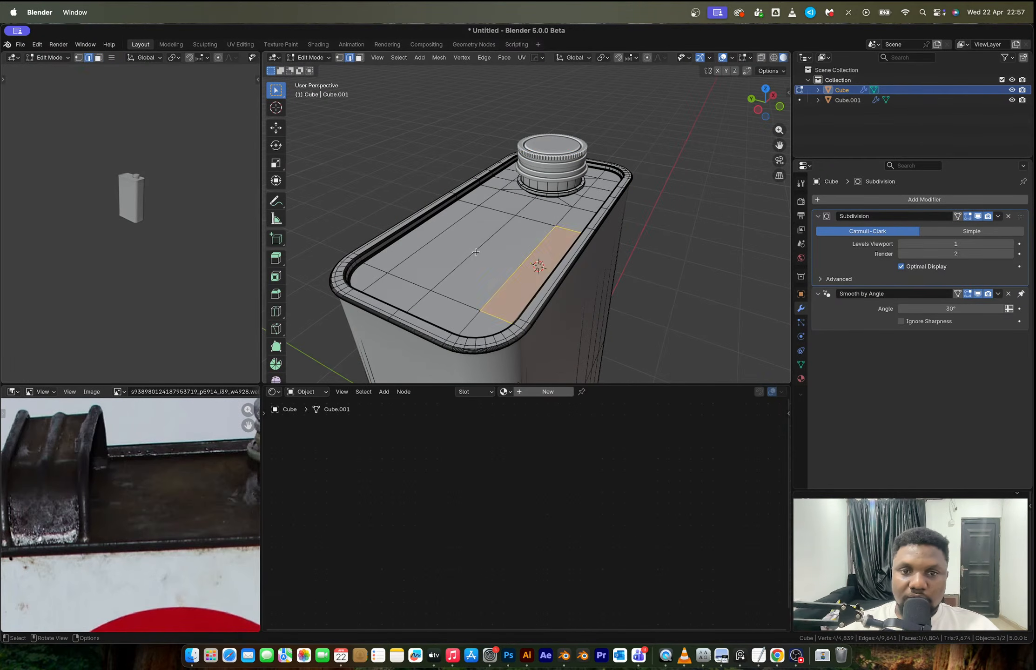
click(476, 252)
key(shift+s)
click(492, 305)
key(Tab)
Add a cube at the 3D cursor, scale it uniformly to about 0.36 and narrow it along X.
key(shift+a)
mouse_move(494, 306)
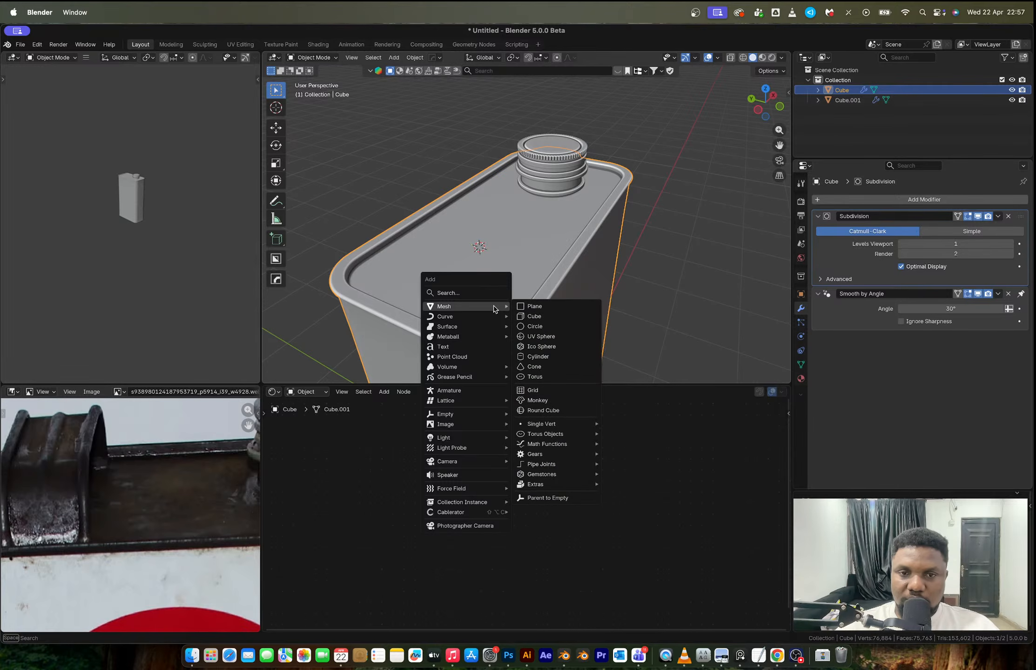
click(534, 316)
key(s)
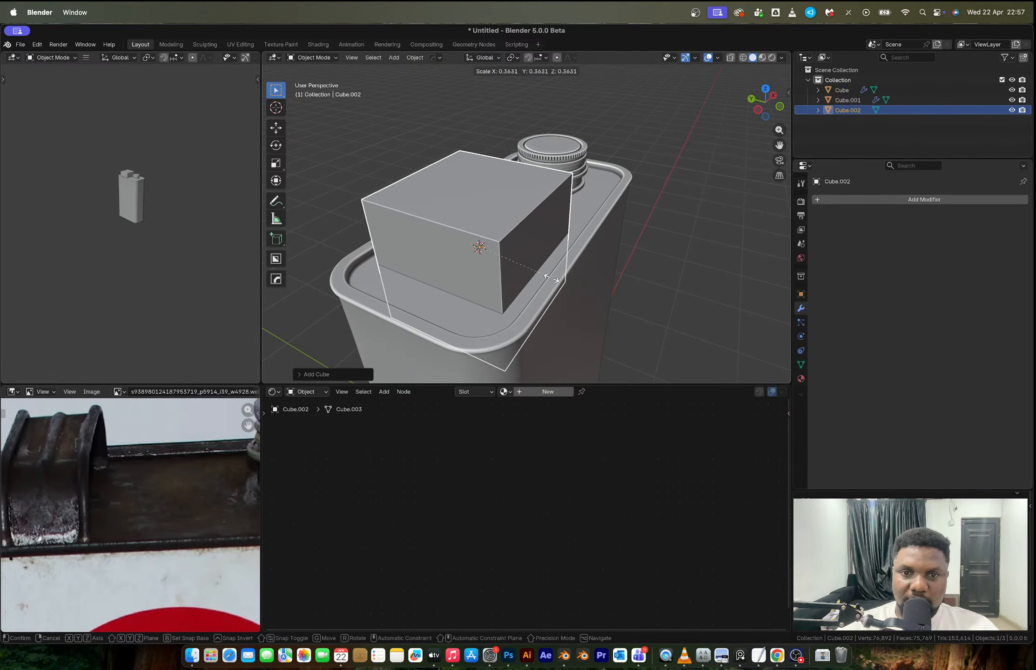
click(544, 277)
key(s)
key(x)
click(554, 248)
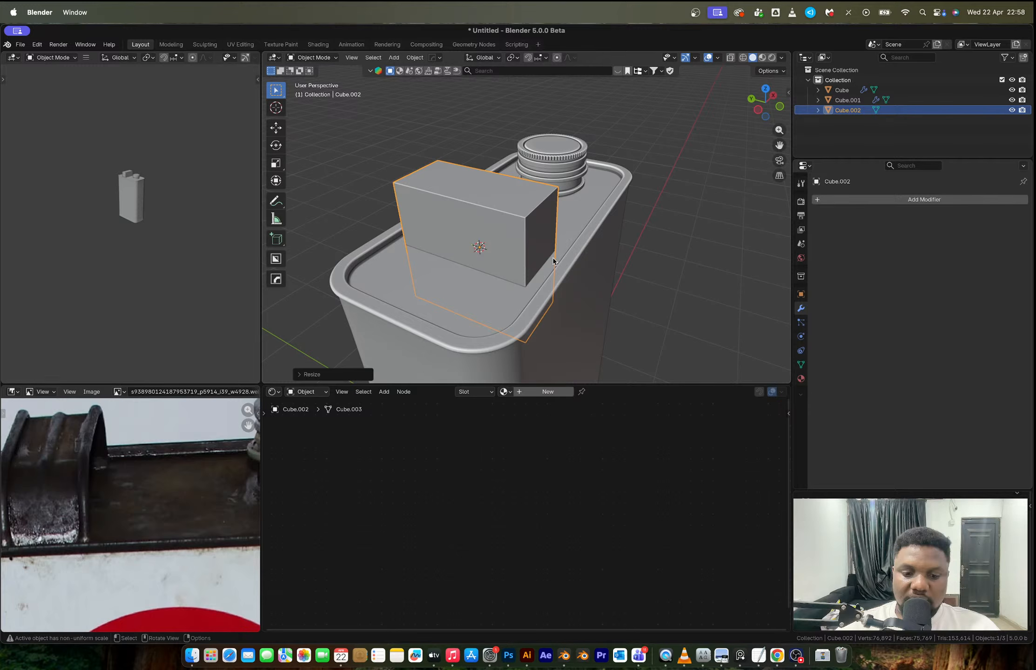
Delete the block's two lower crosswise edges to leave an open inverted-U strap, and apply the object's scale.
key(Tab)
middle_drag(571, 296, 554, 294)
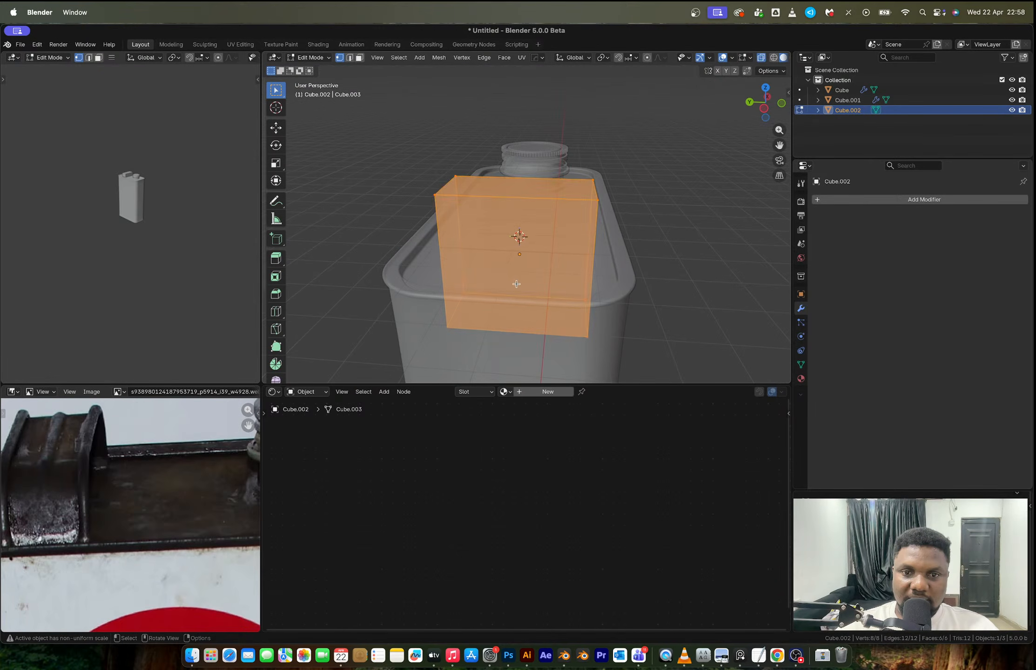
key(2)
drag(503, 278, 540, 361)
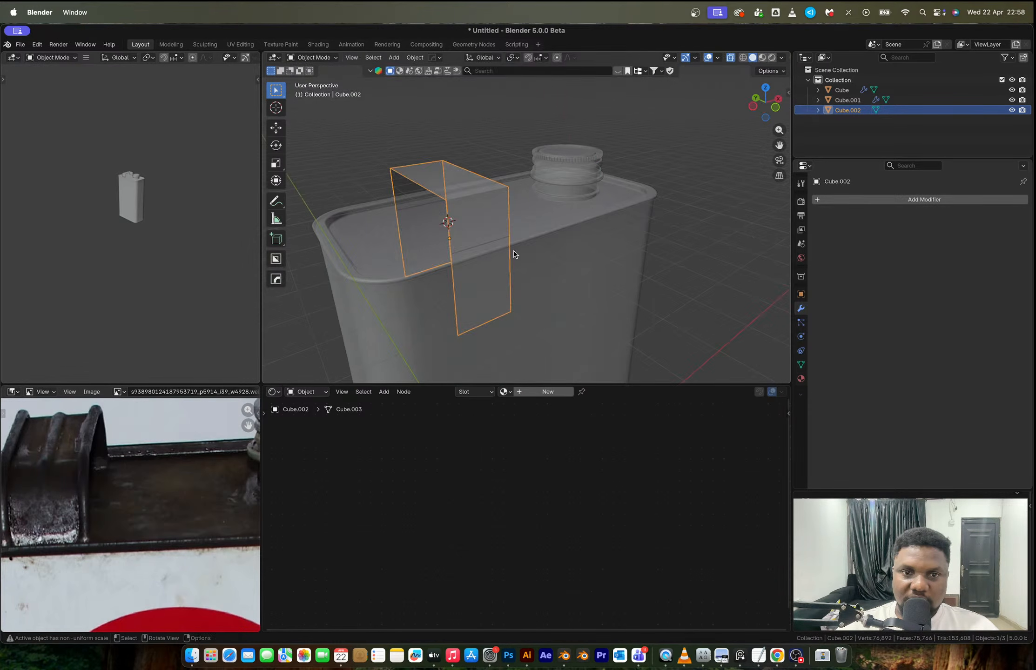
key(alt+z)
middle_drag(516, 254, 549, 272)
key(Tab)
key(Tab)
key(ctrl+a)
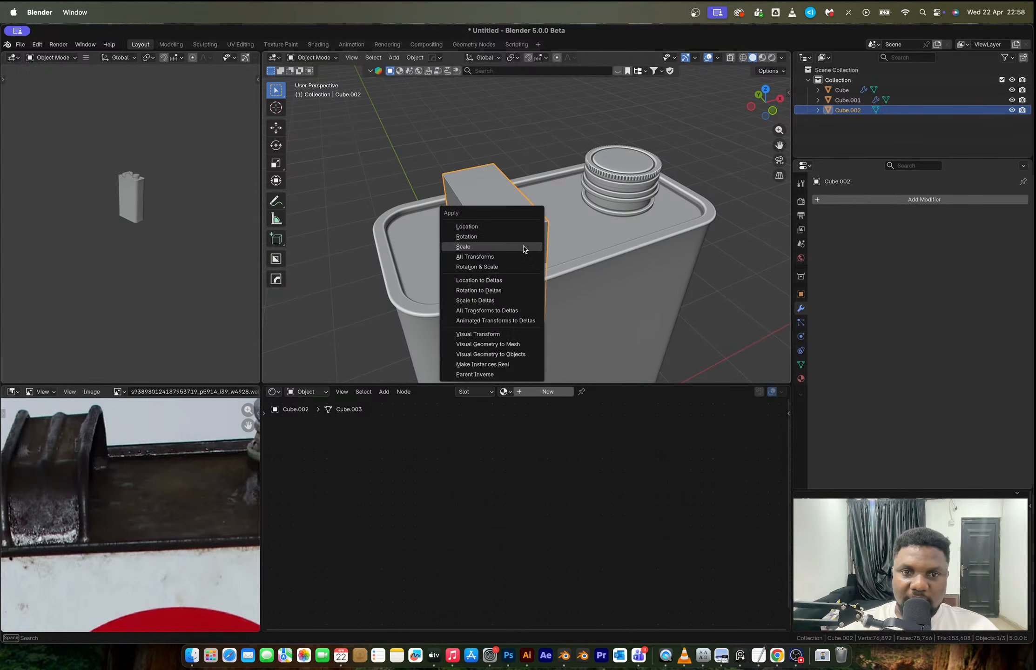
click(525, 248)
Bevel the strap's two upper corner edges with 9 segments and narrow the strap along X.
key(Tab)
ctrl+alt+click(516, 232)
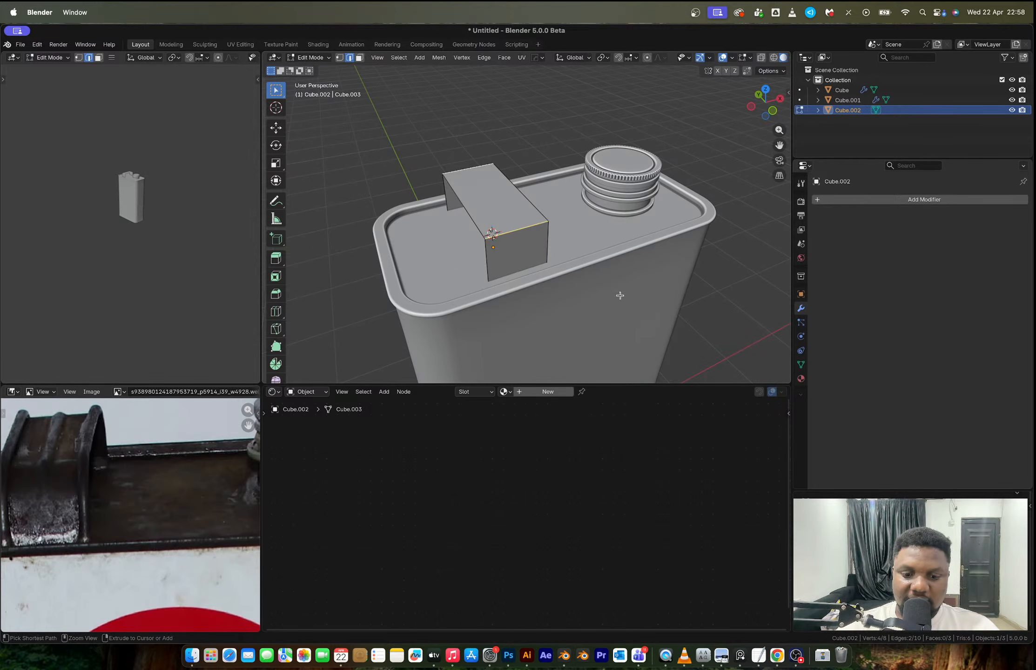
key(ctrl+b)
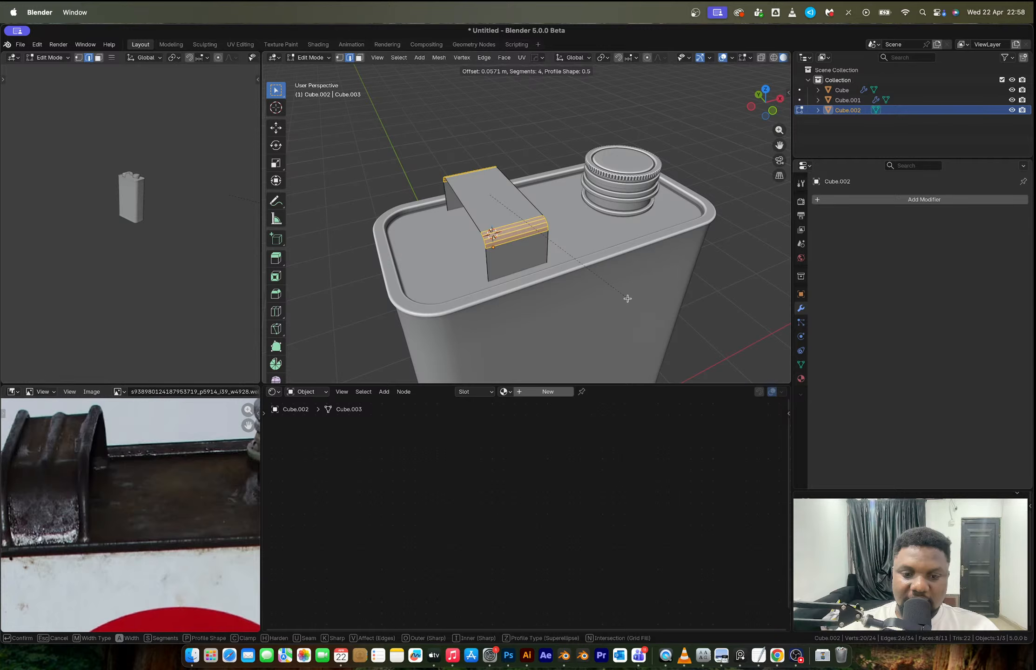
click(627, 299)
key(Tab)
key(s)
key(x)
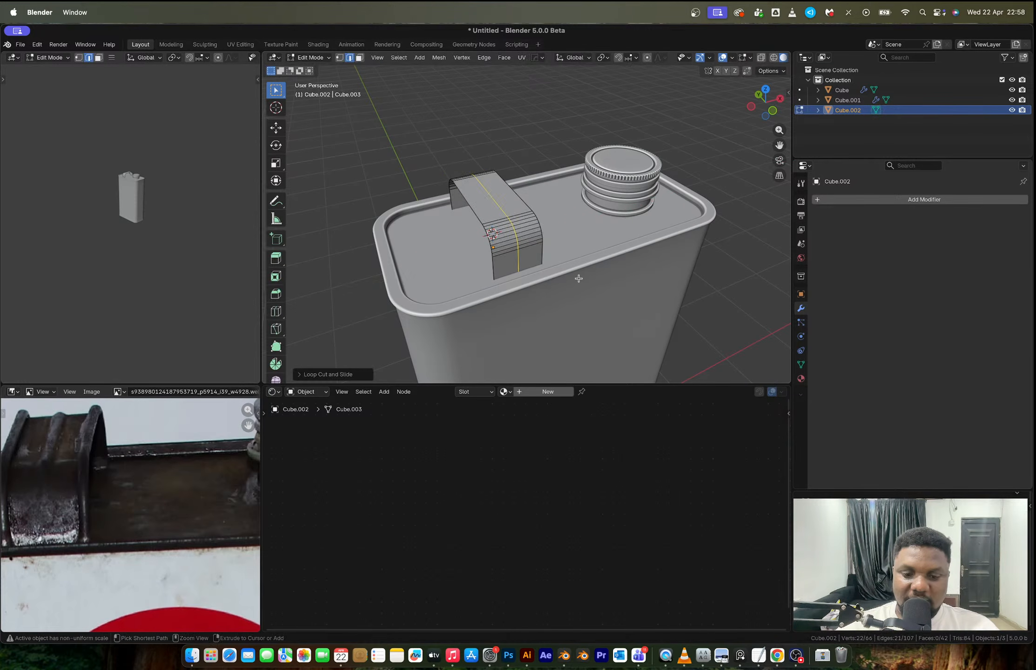
Cut a central lengthwise loop into the handle strap and bevel it with 1 segment at an offset of about 0.126 m.
key(ctrl+b)
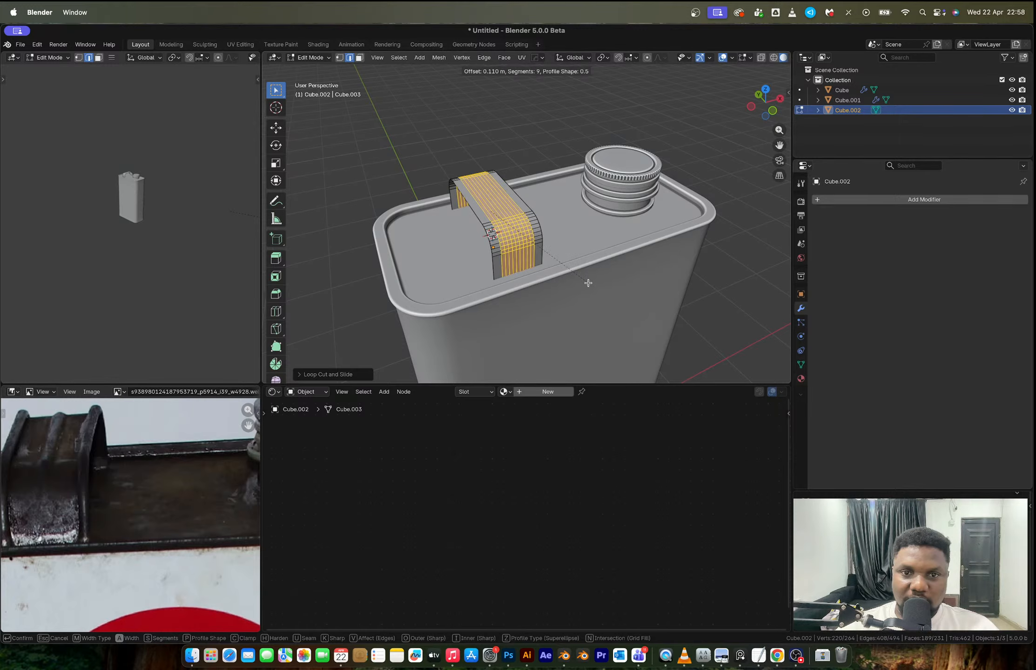
scroll(591, 285, down, 8)
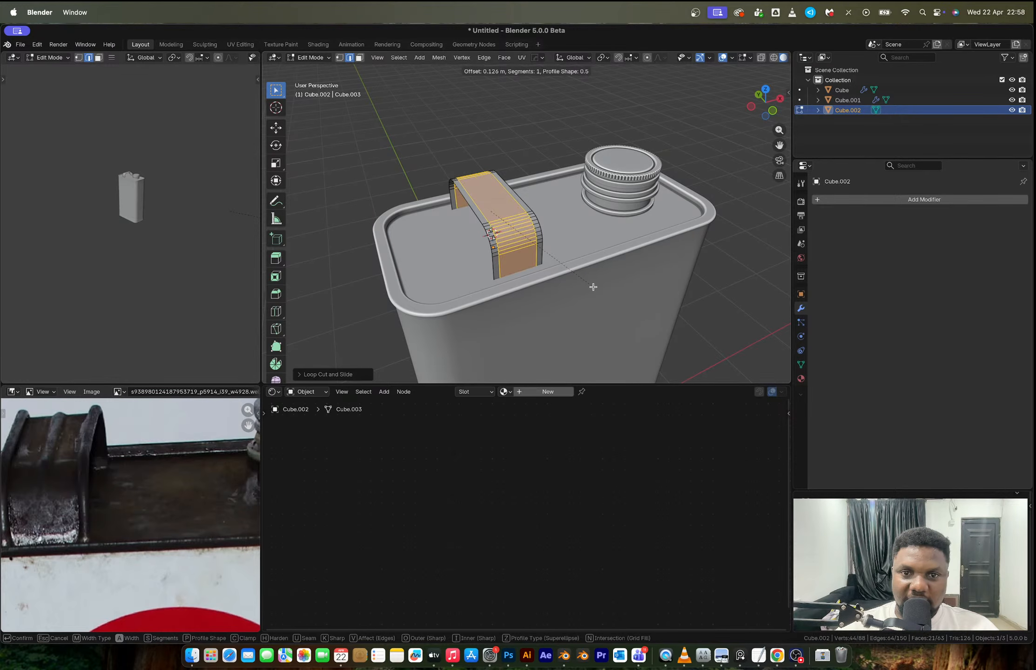
click(591, 287)
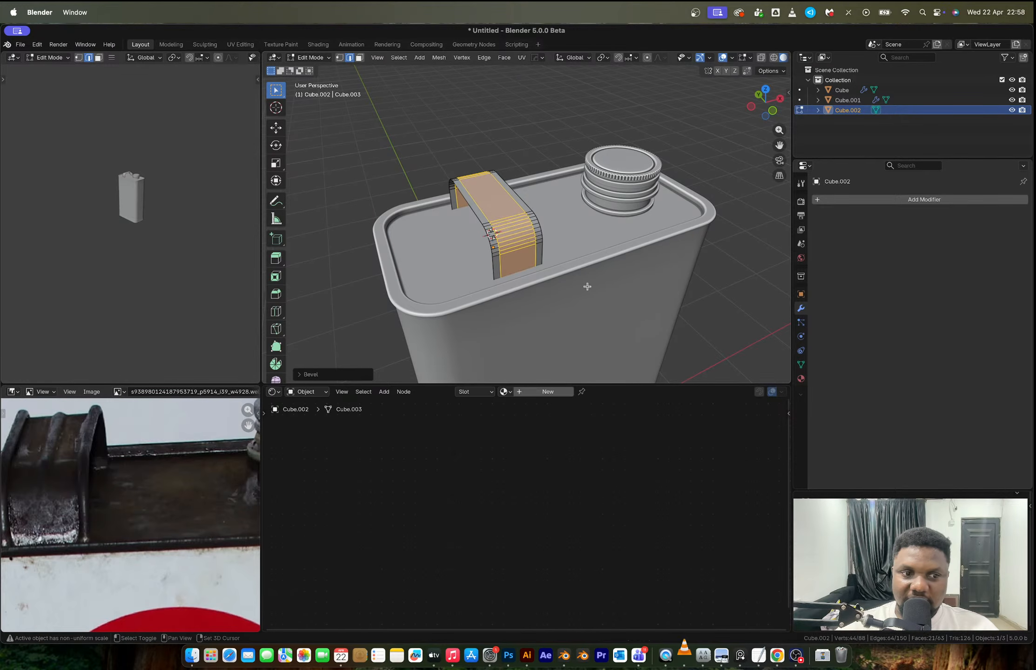
Extrude the face strips along both long borders of the handle strap outward along their normals by about 0.023 m.
alt+click(535, 218)
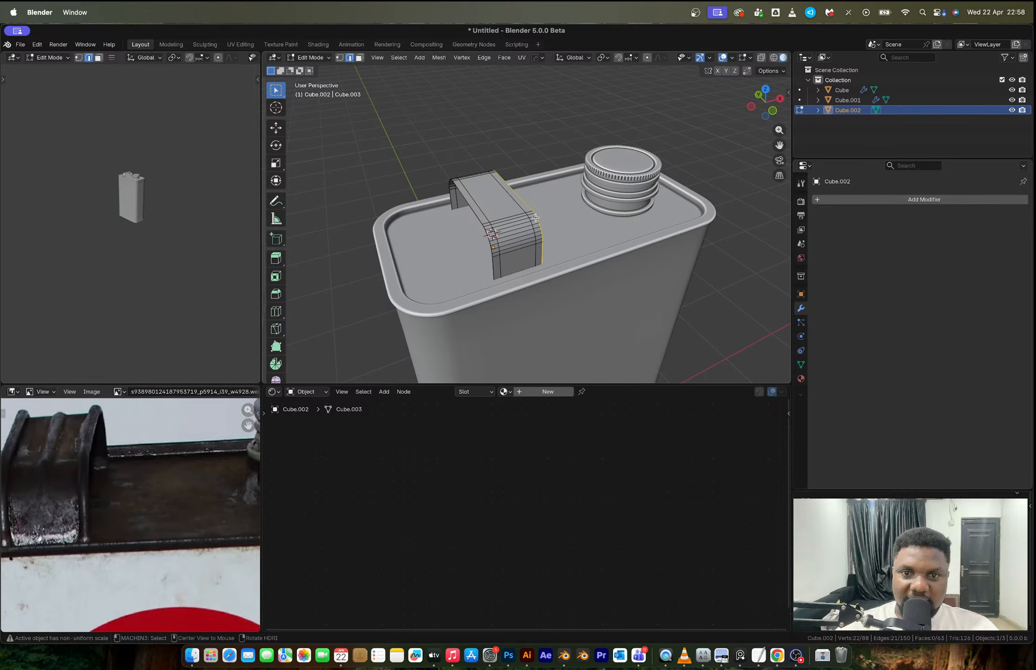
key(alt+e)
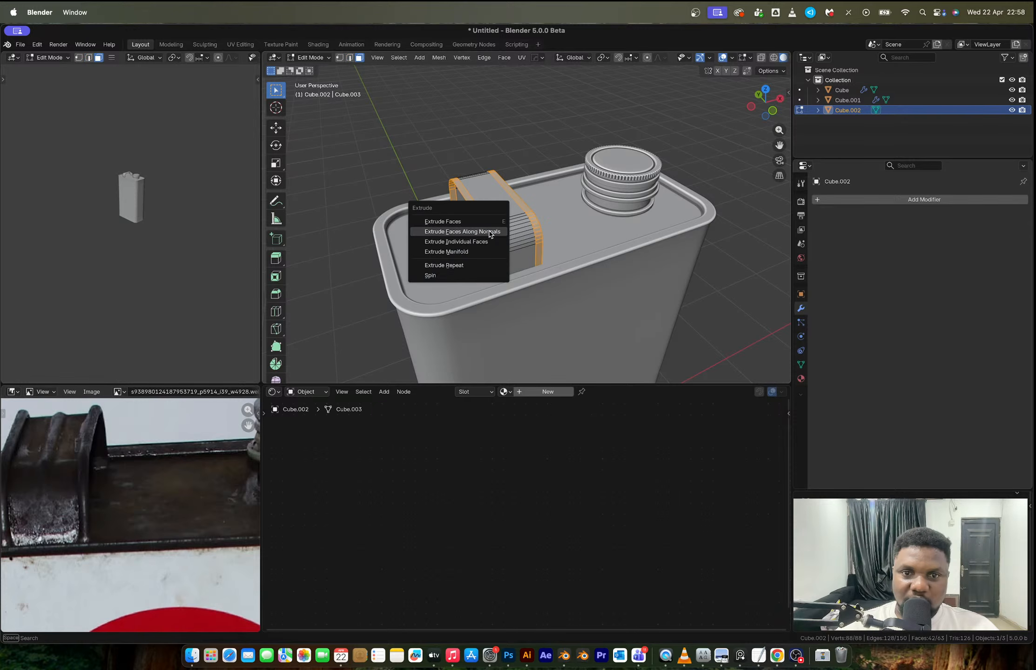
click(491, 231)
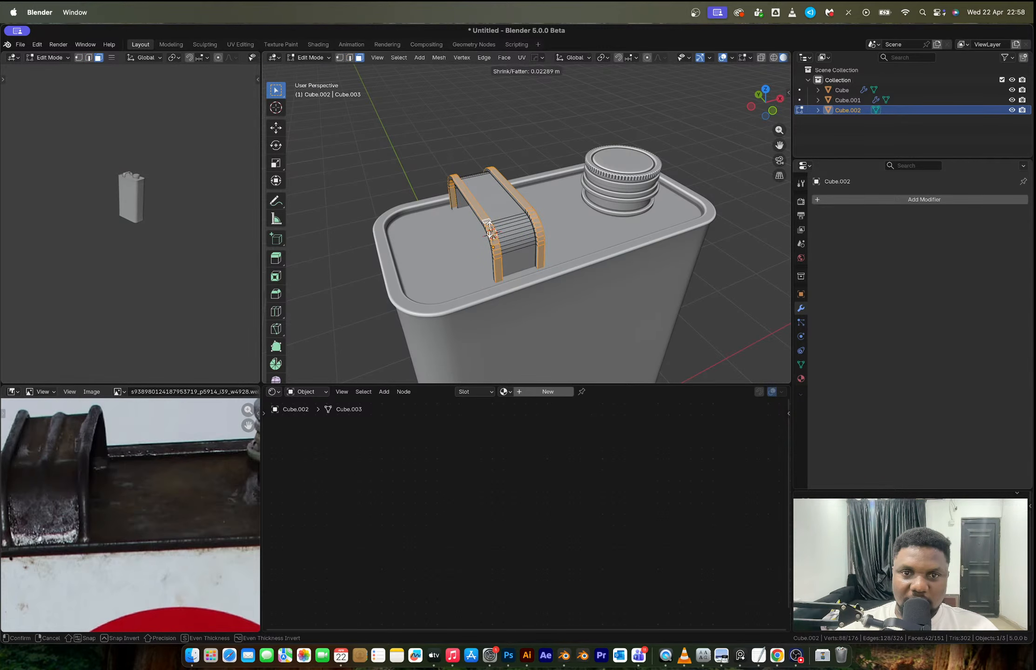
click(490, 231)
Bevel a new central loop on the handle into a narrow strip and extrude its upper faces along normals about 0.024 m.
key(ctrl+r)
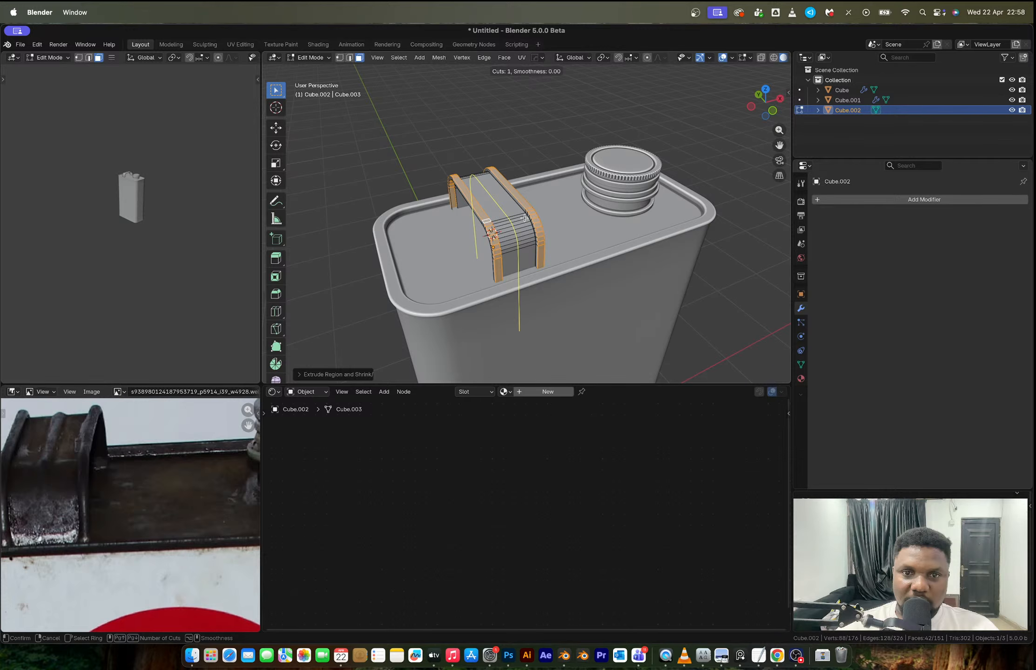
right_click(618, 287)
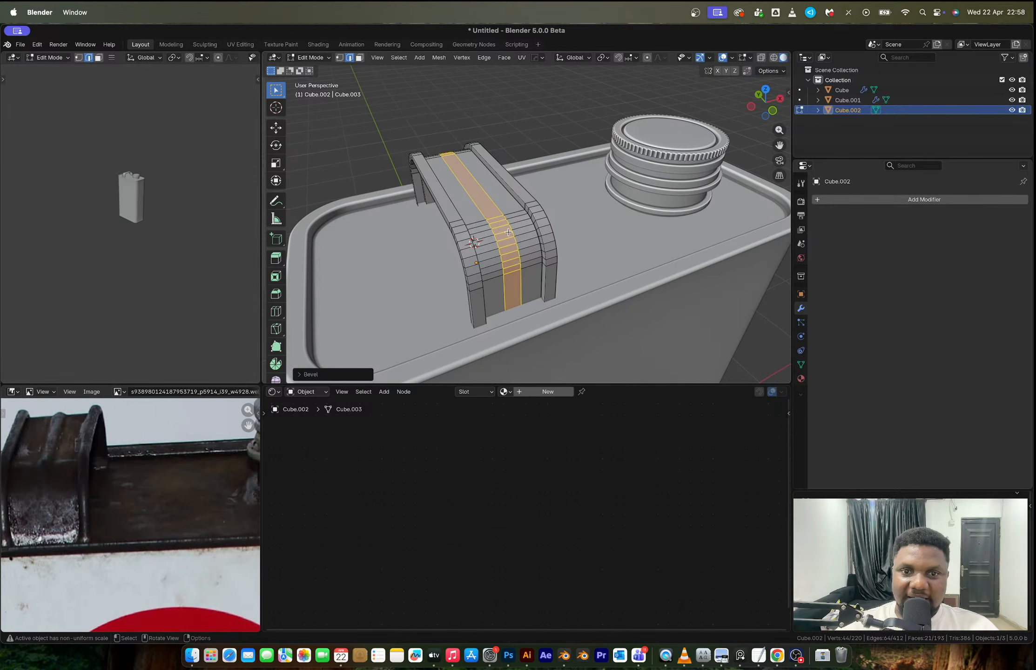
key(3)
click(508, 232)
mouse_move(509, 232)
middle_down()
mouse_move(563, 253)
mouse_move(494, 227)
middle_up()
ctrl+click(558, 253)
key(alt+e)
click(580, 226)
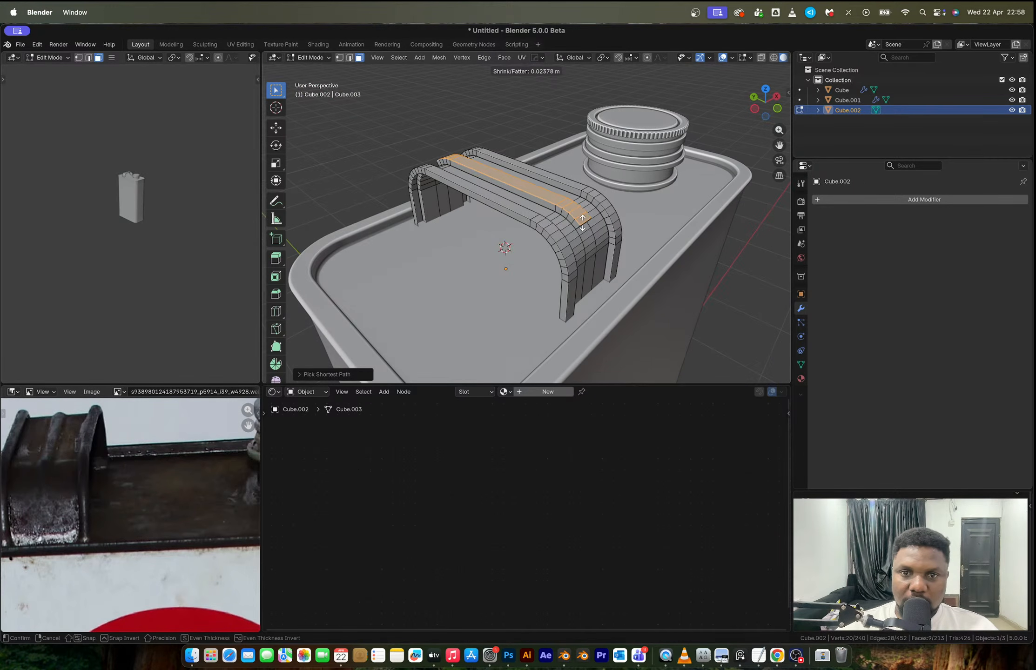
click(582, 223)
Add a Subdivision modifier with viewport level 1 to the handle and reopen its mesh for editing.
key(Tab)
middle_drag(590, 234, 499, 235)
key(ctrl+1)
scroll(565, 246, up, 4)
key(Tab)
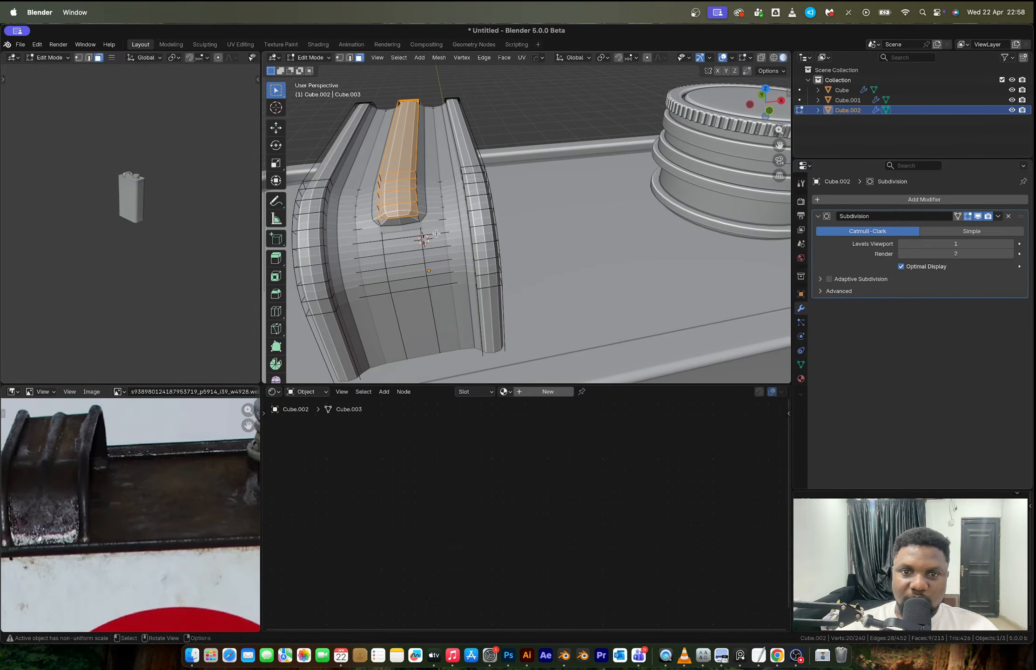
Hide the handle's Subdivision preview and merge the two vertices at the corner of the center rib's end using At Last.
click(979, 218)
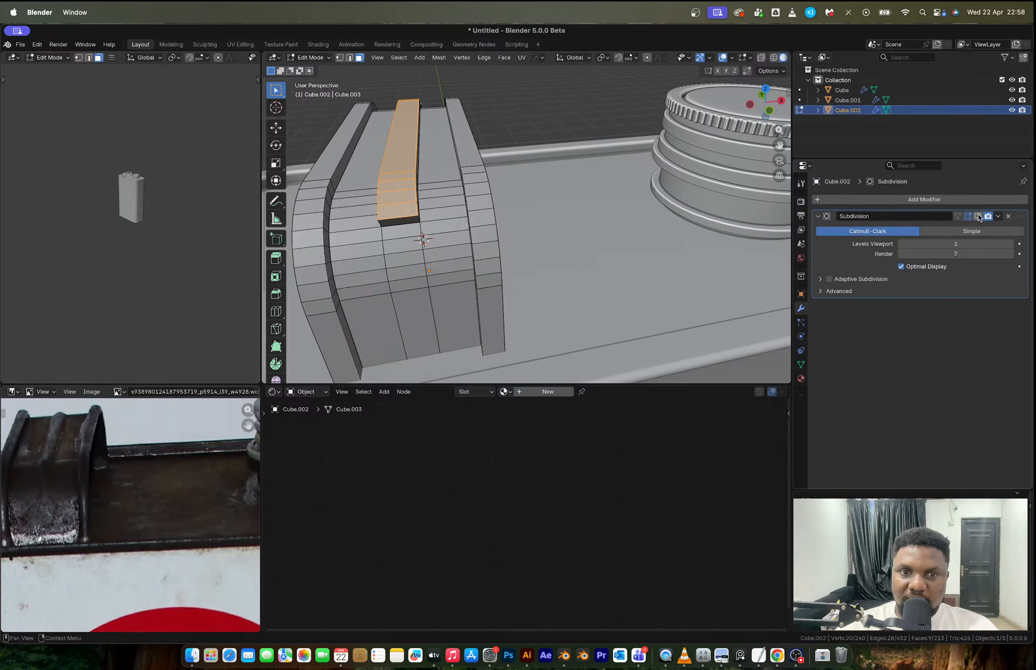
middle_drag(465, 208, 495, 224)
key(1)
click(505, 231)
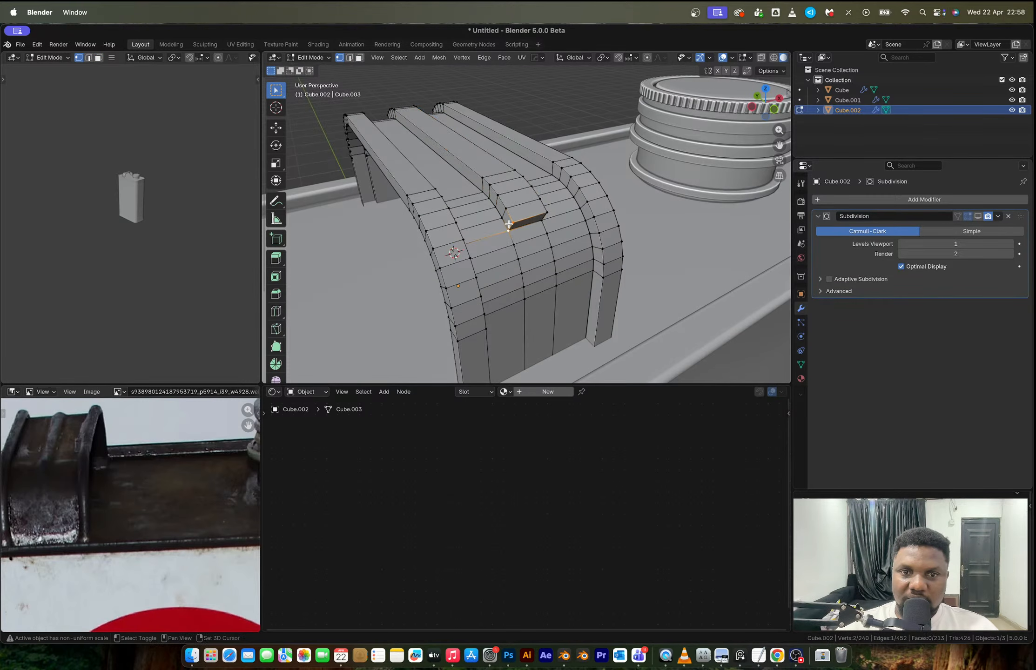
key(m)
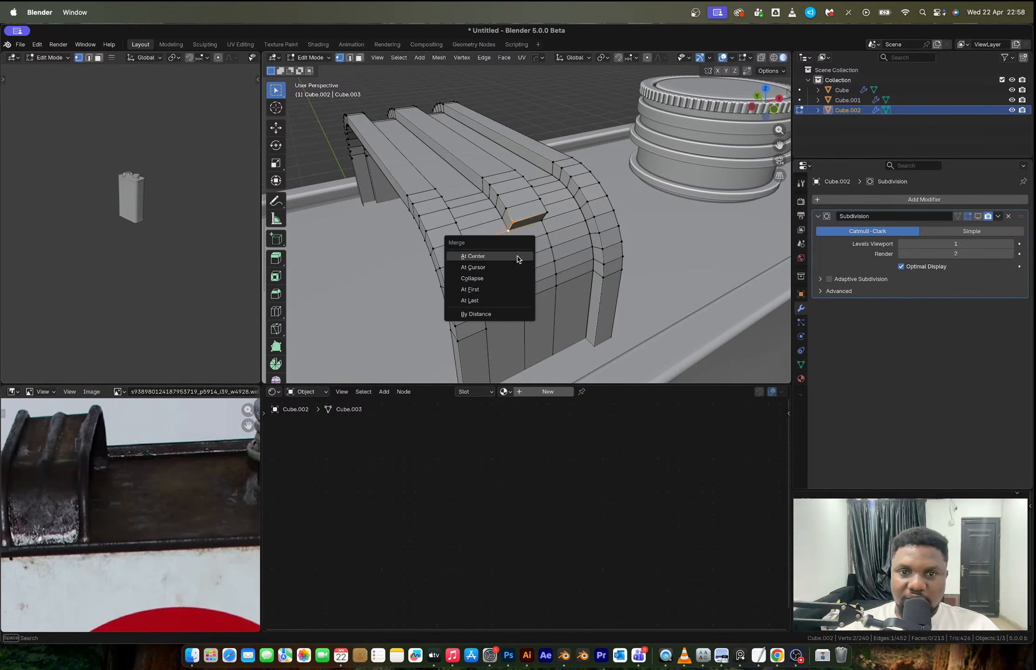
click(489, 302)
Mirror the handle across the X axis with bisect and flip, apply the mirror, and reopen the mesh for editing.
key(Tab)
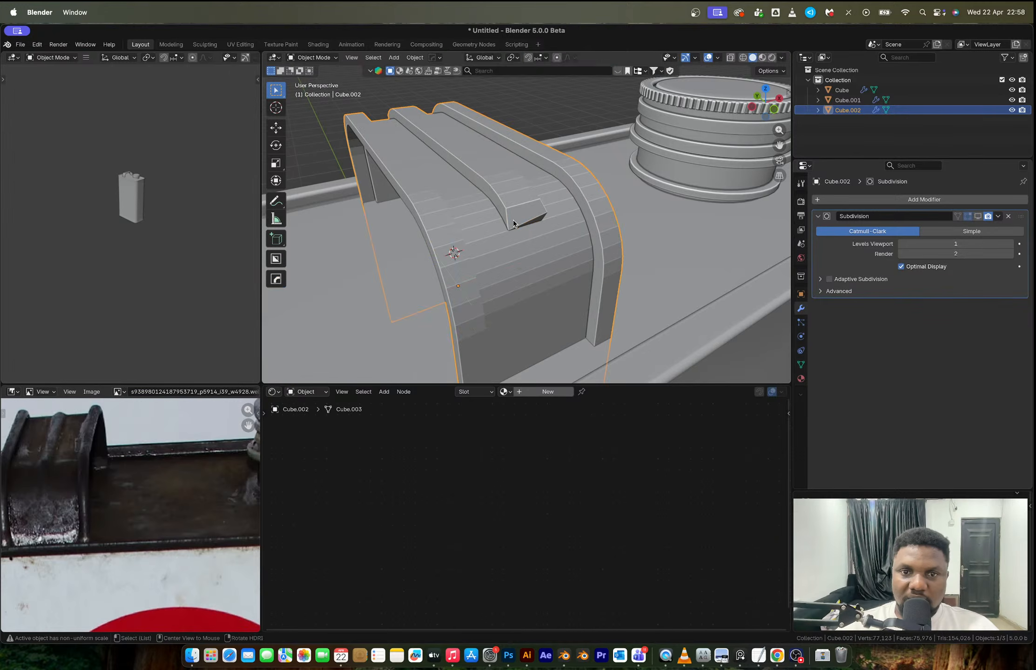
key(alt+x)
click(390, 315)
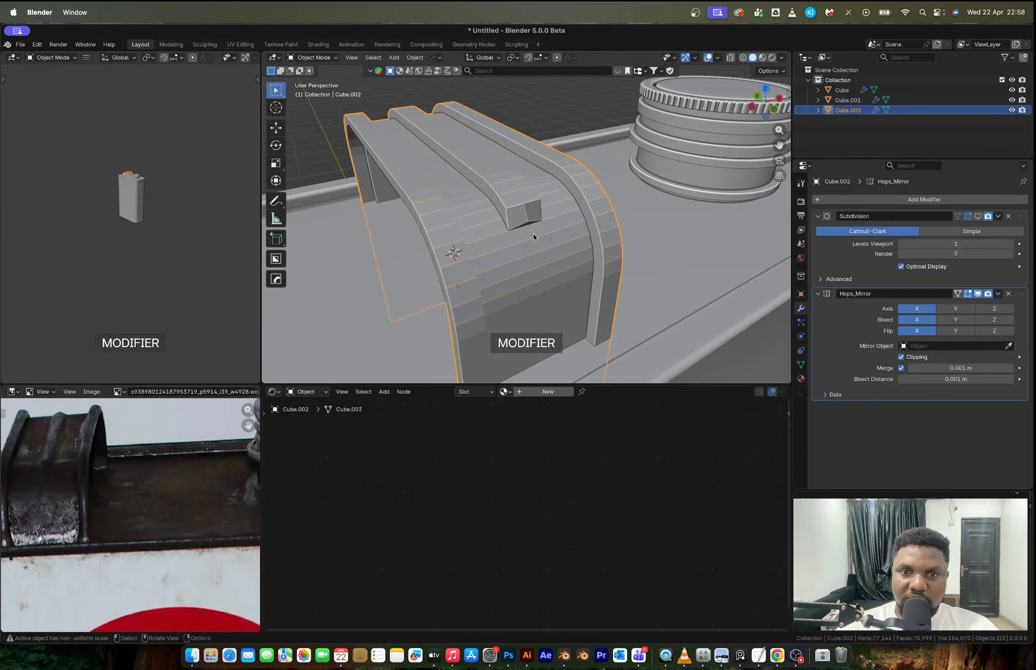
key(Tab)
key(Tab)
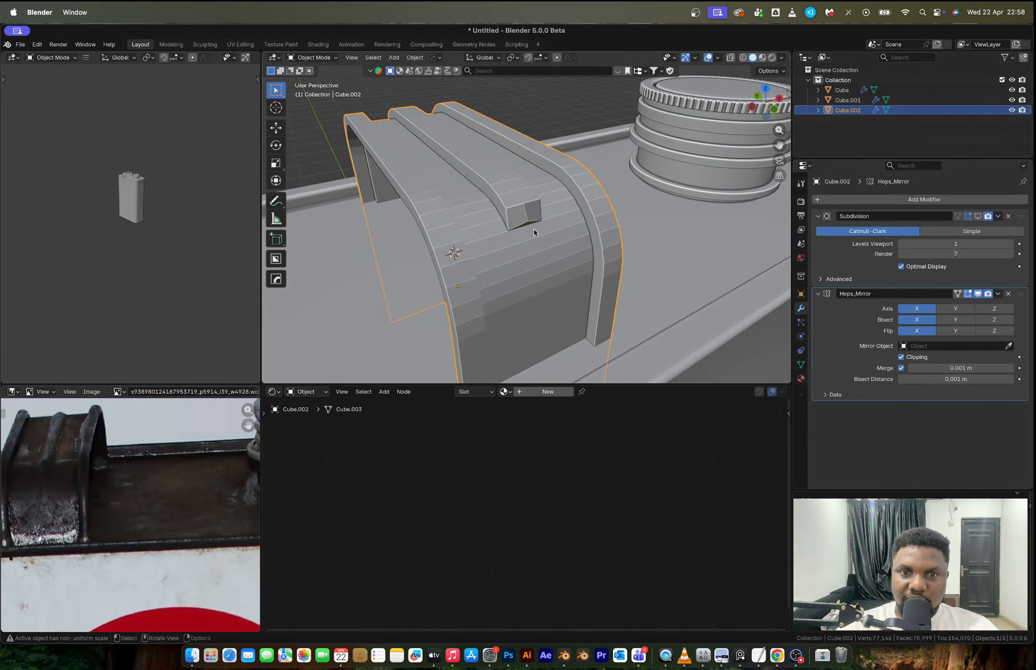
key(alt+x)
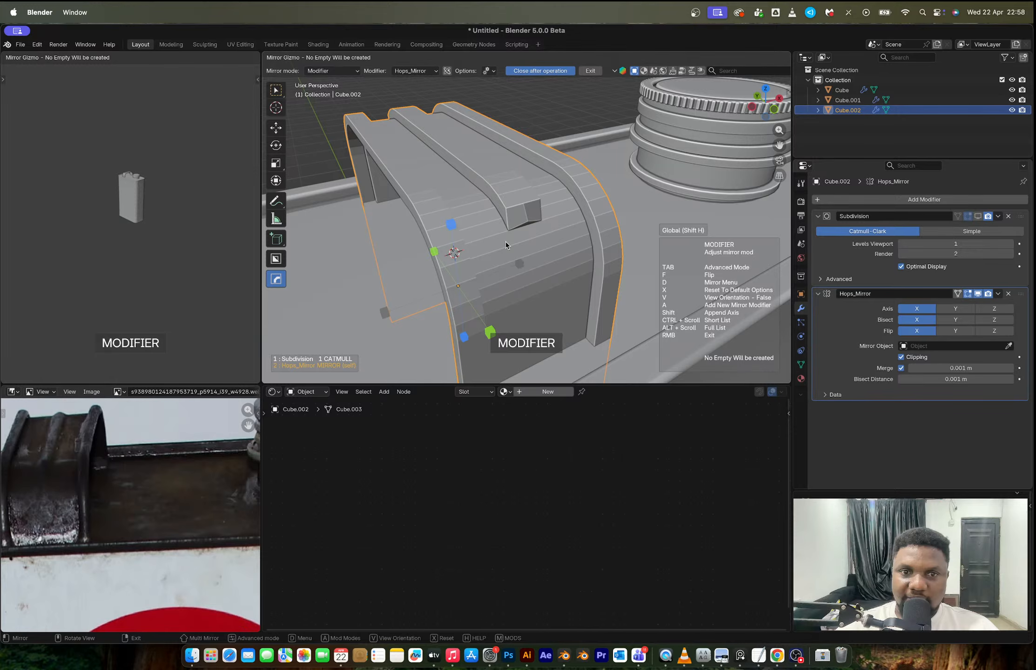
key(Tab)
Merge the middle vertices at the base of the center rib's end face.
middle_drag(550, 227, 542, 204)
click(519, 177)
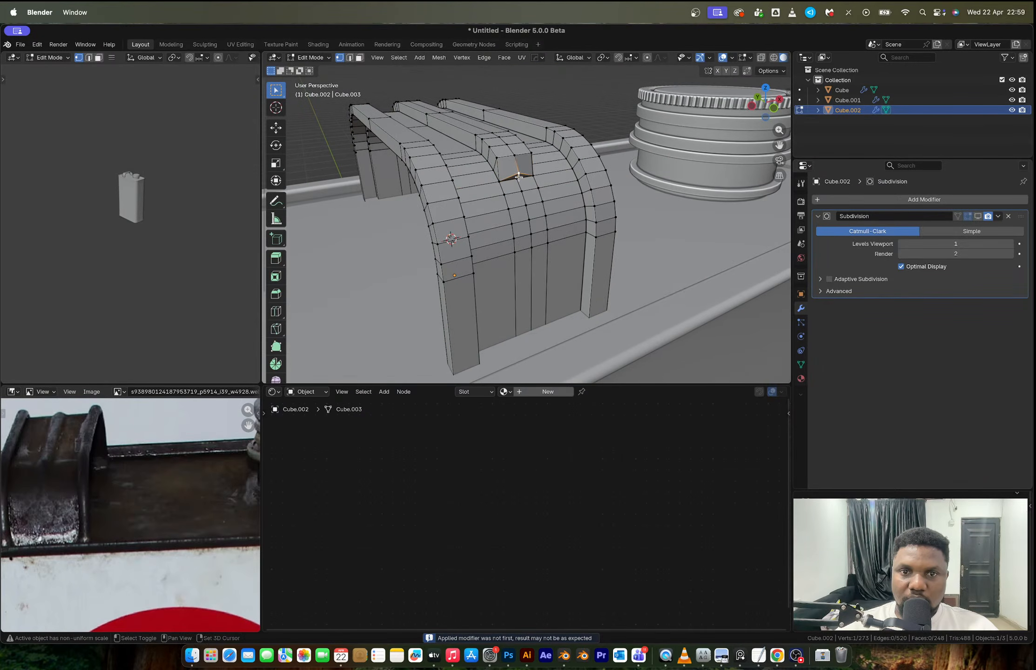
key(m)
click(523, 182)
key(Tab)
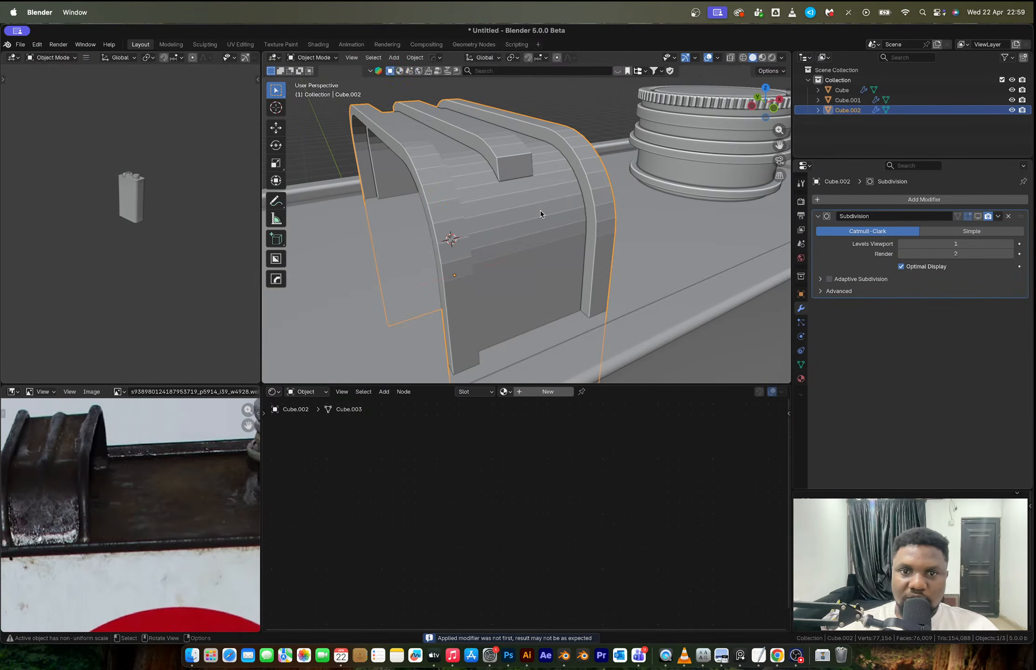
Mirror the handle across the Y axis with bisect and flip, apply it, and turn the Subdivision preview back on.
key(alt+x)
click(485, 315)
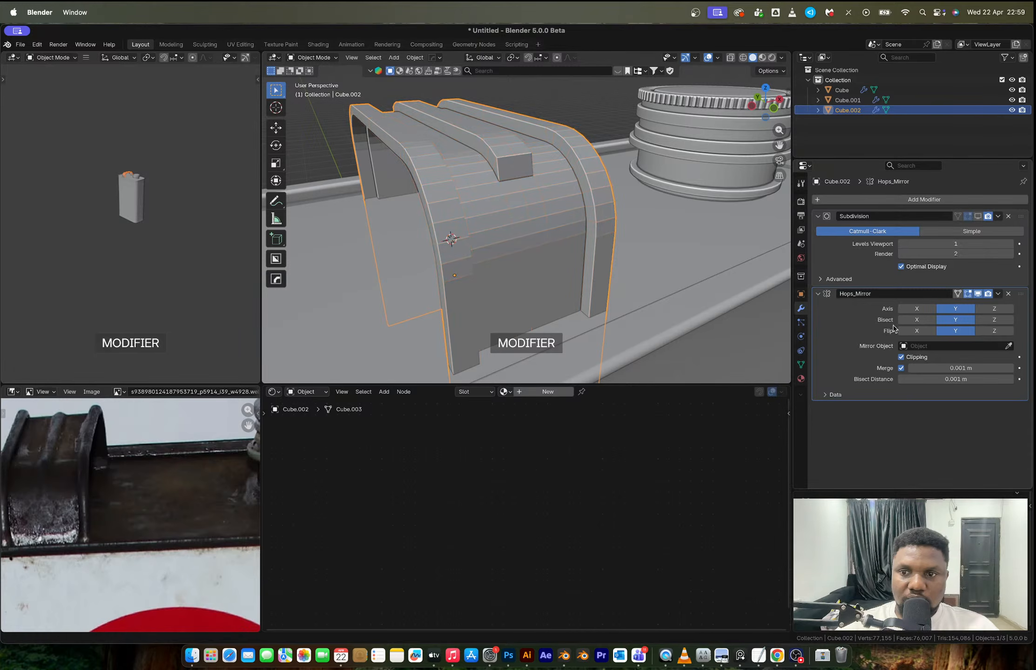
key(ctrl+a)
key(Tab)
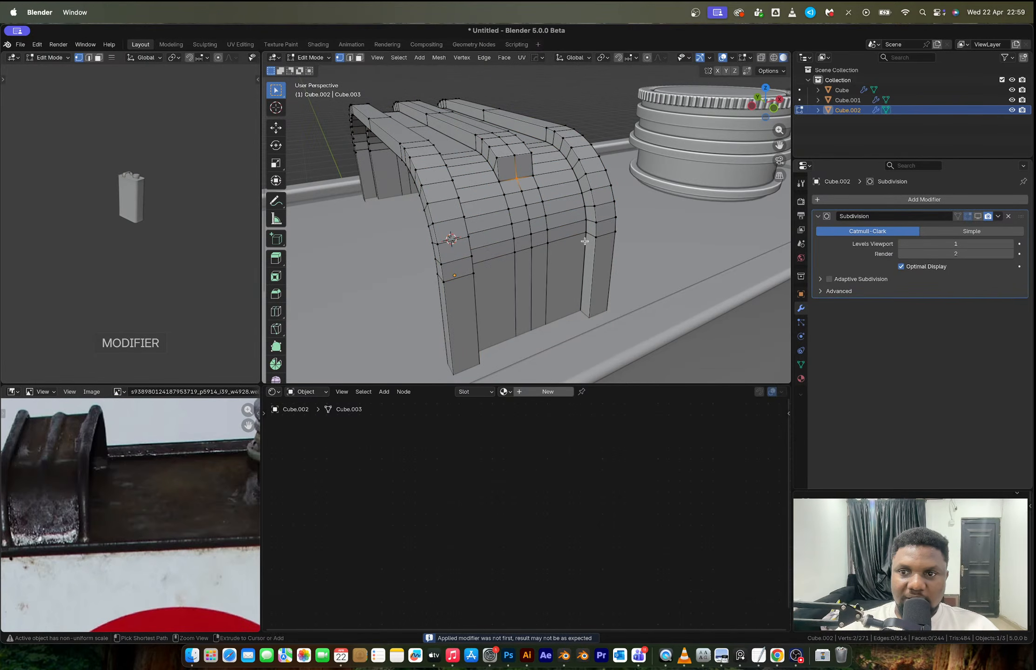
key(Tab)
click(980, 217)
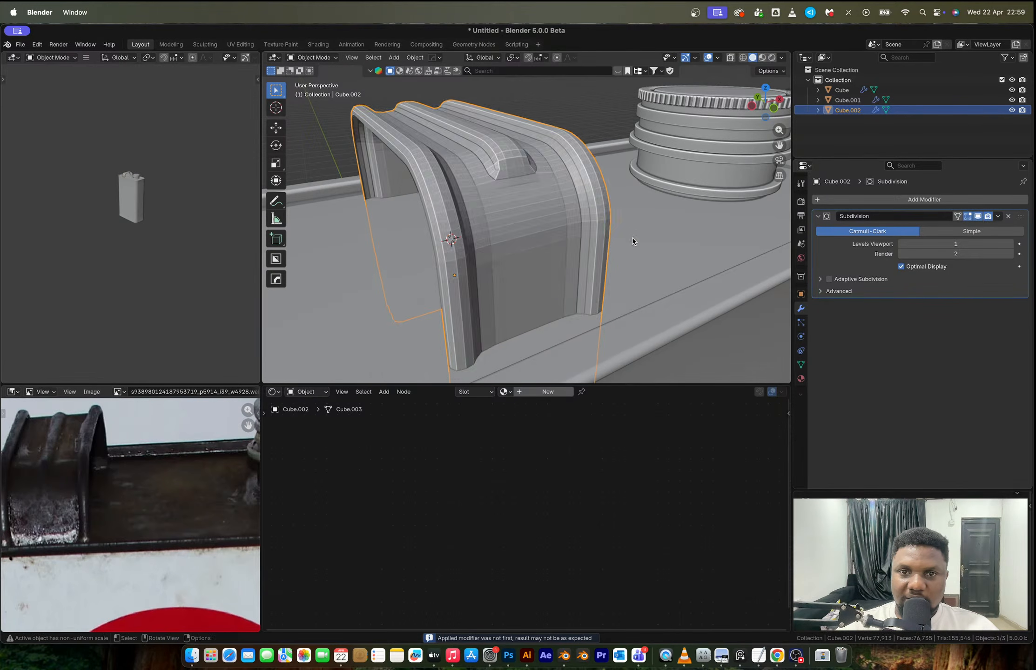
Shade the handle auto smooth with a 30° Smooth by Angle modifier.
scroll(550, 222, down, 5)
middle_drag(550, 223, 485, 212)
right_click(564, 252)
click(563, 252)
Hide the handle's Subdivision preview and select the edge loops bounding the raised ridge along one long border.
scroll(556, 228, up, 4)
key(Tab)
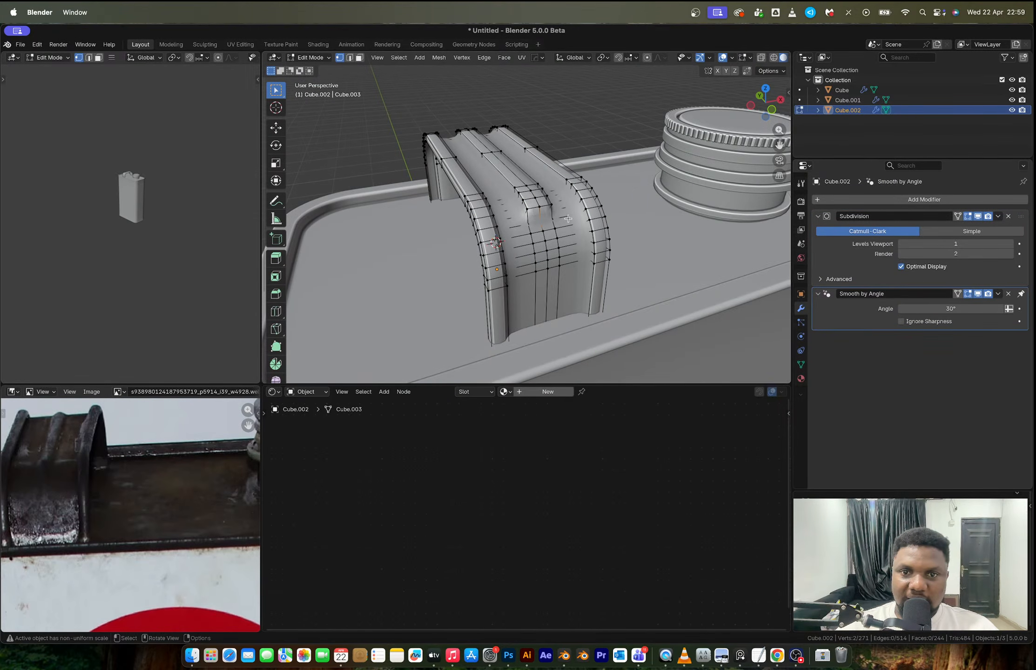
click(978, 216)
mouse_move(513, 240)
middle_down()
mouse_move(480, 234)
mouse_move(438, 247)
mouse_move(518, 232)
middle_up()
key(2)
alt+click(448, 251)
alt+shift+click(599, 232)
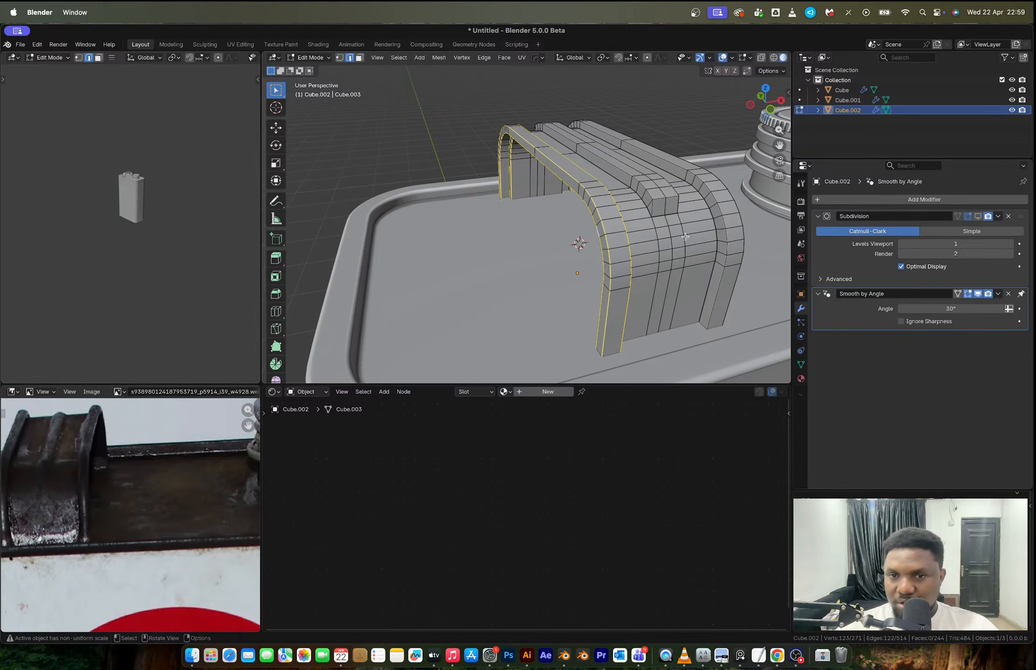
Try a 1-segment bevel of about 0.003 m on the border loops together with the center rib's side edges.
scroll(594, 235, up, 5)
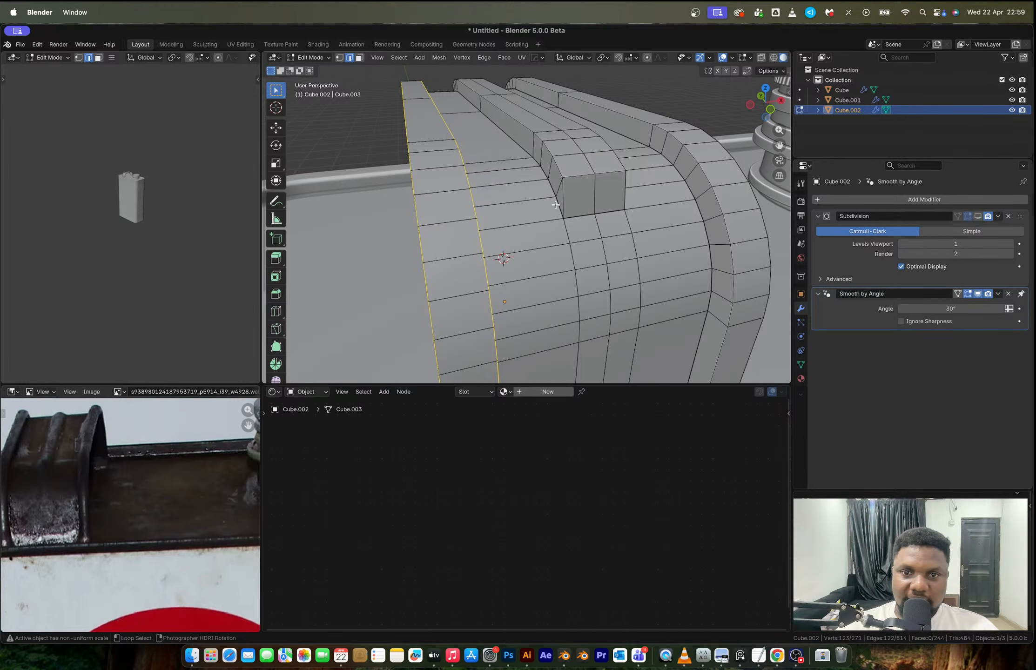
alt+shift+click(560, 205)
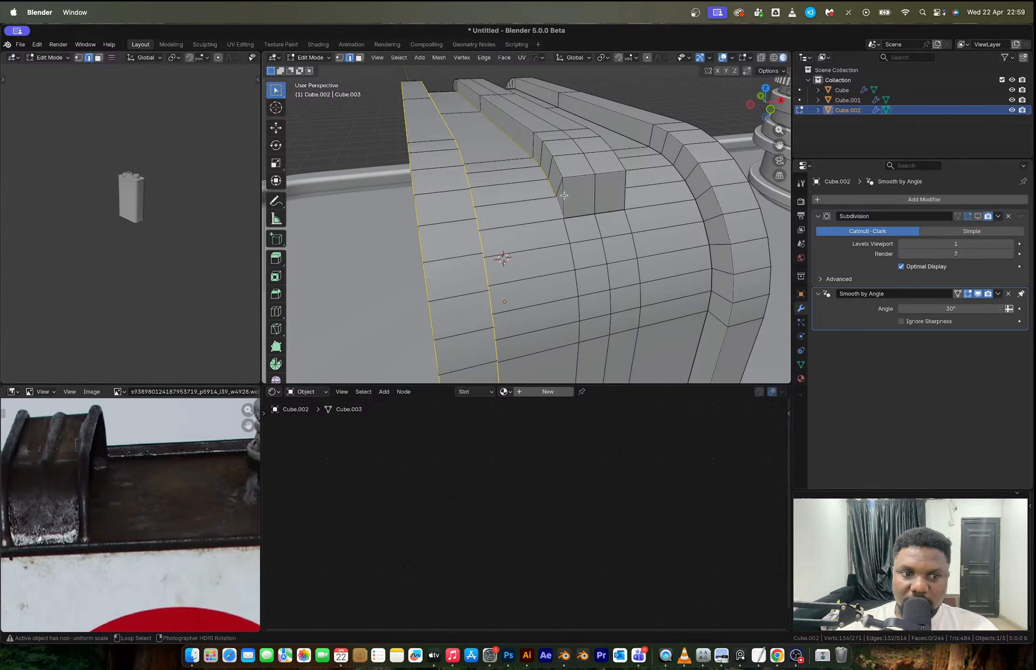
alt+shift+click(558, 169)
key(ctrl+b)
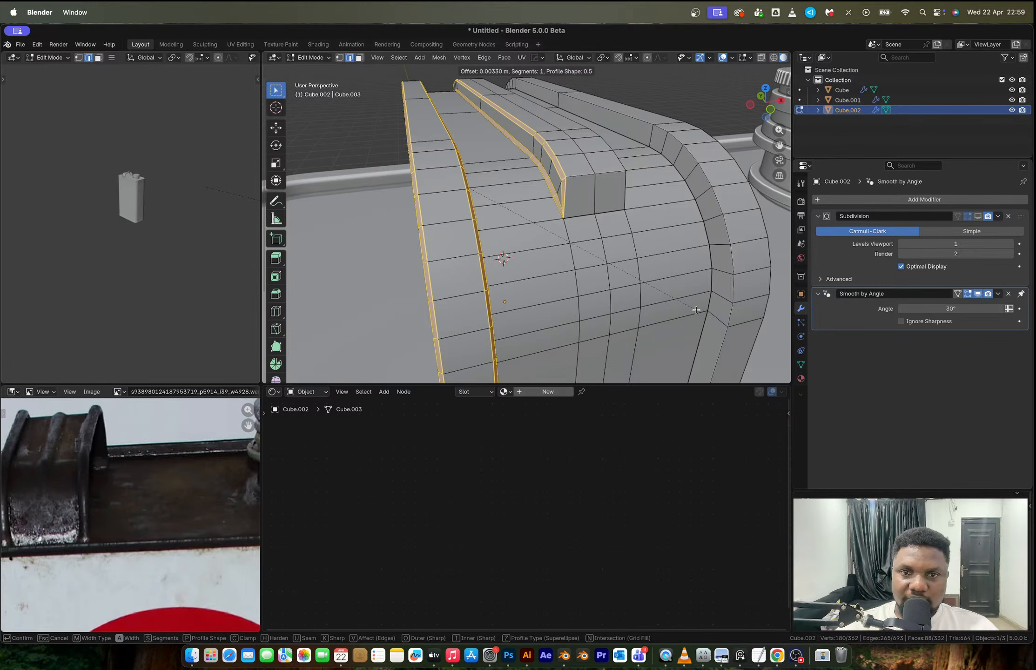
click(696, 310)
Try to mirror the beveled handle across X and apply it, and turn the Subdivision preview back on.
key(Tab)
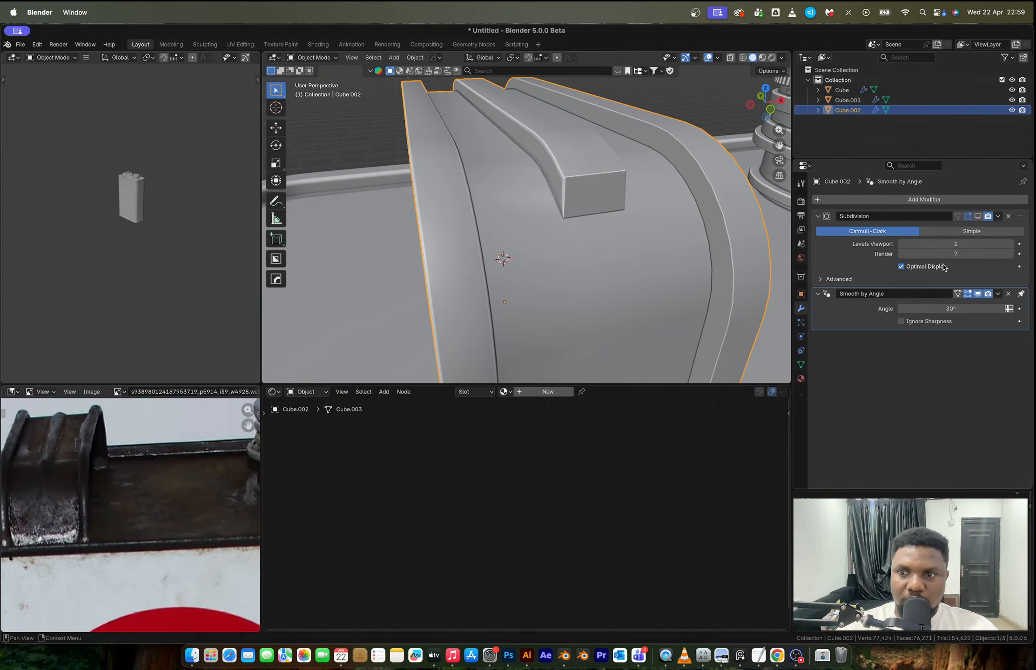
scroll(548, 236, down, 4)
key(alt+x)
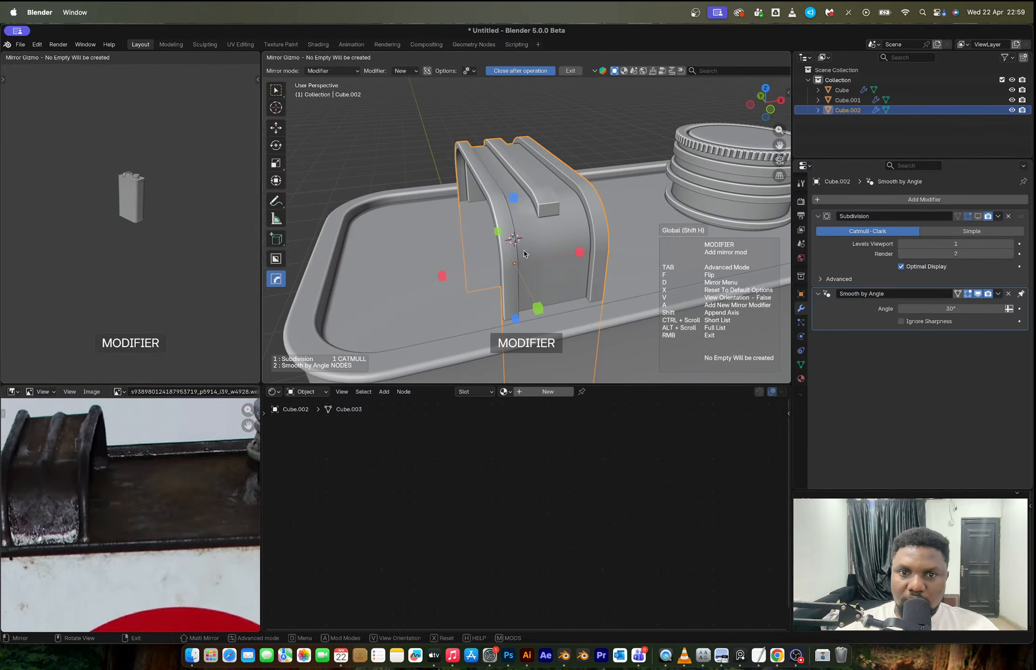
click(441, 277)
key(ctrl+a)
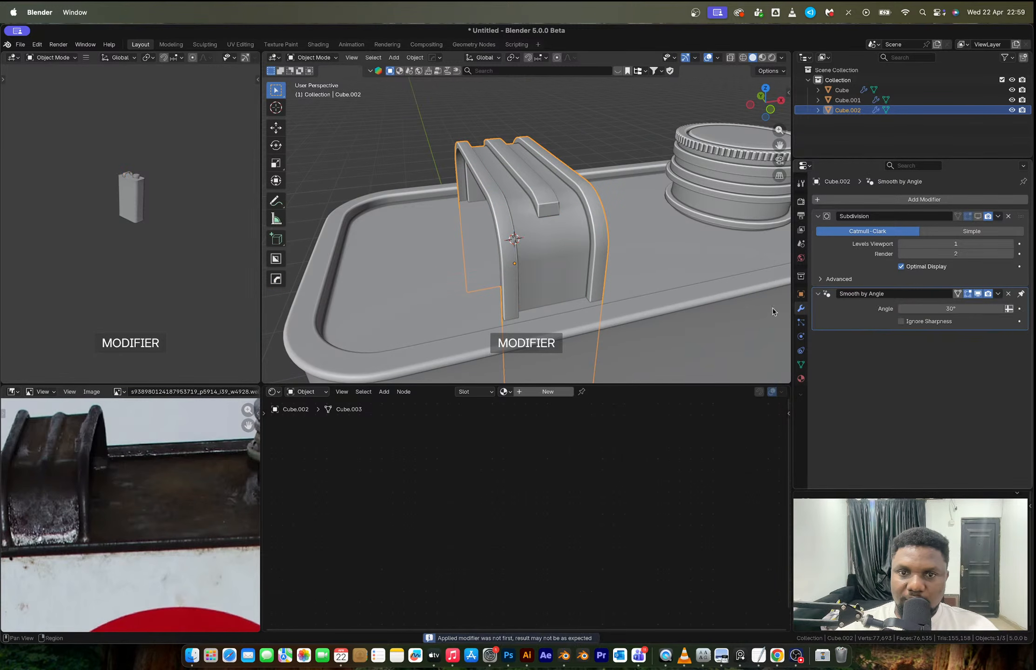
key(alt+x)
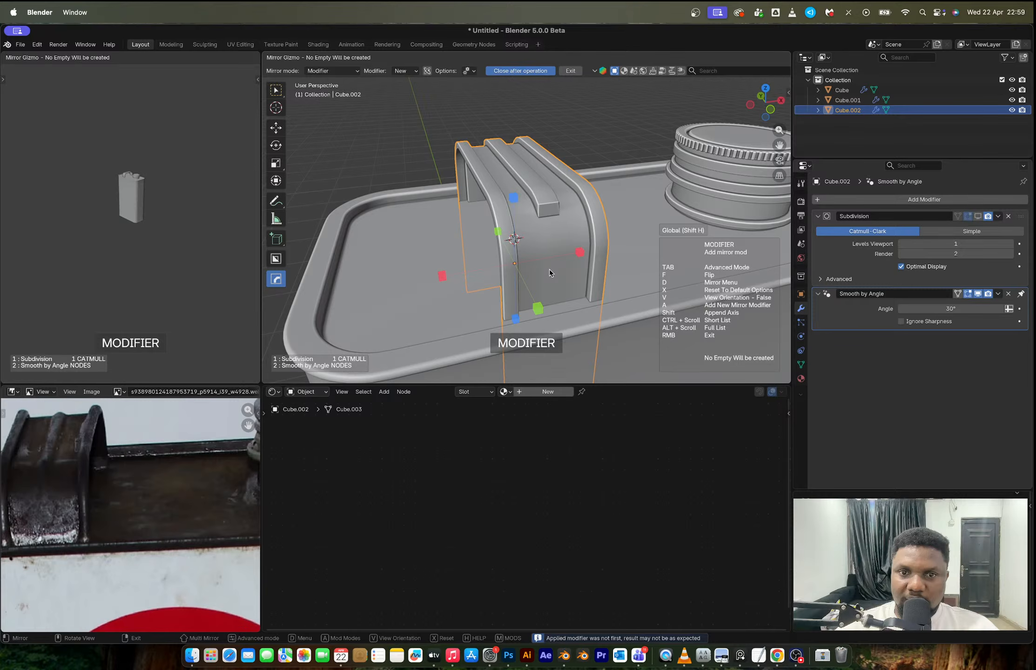
right_click(550, 273)
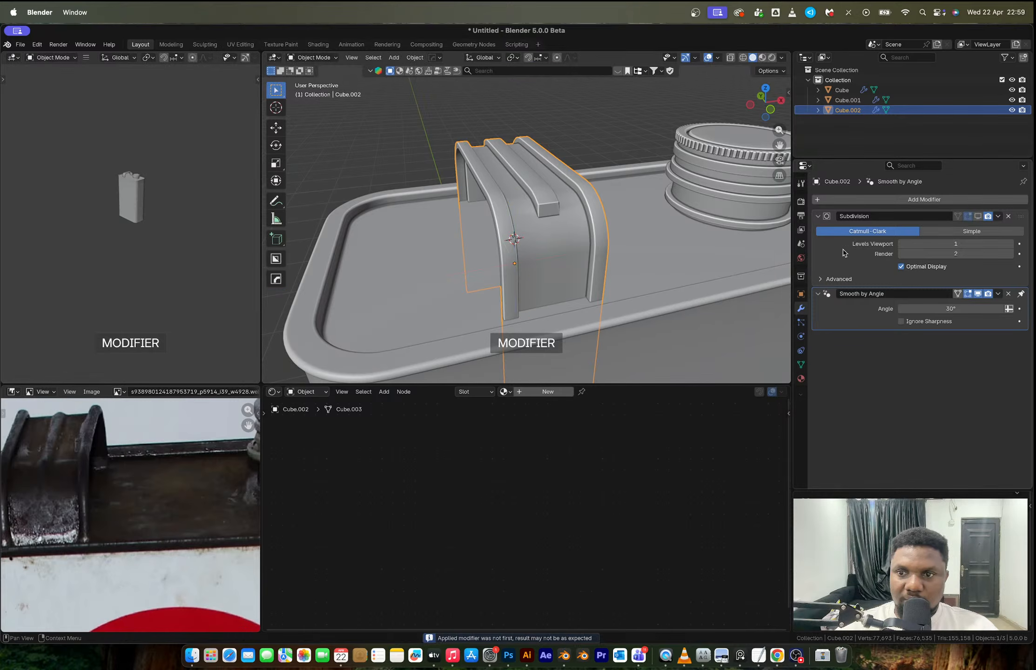
click(977, 216)
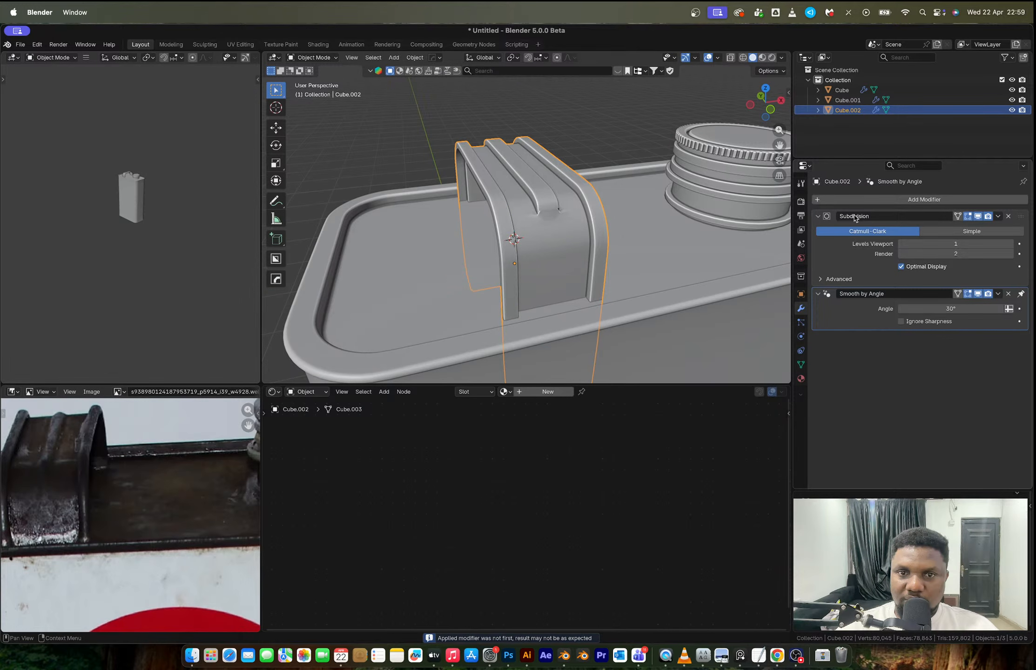
Undo the handle's mirror and bevel, retry the bevel, and undo back to only the border ridge's loops selected.
scroll(546, 229, up, 5)
key(Tab)
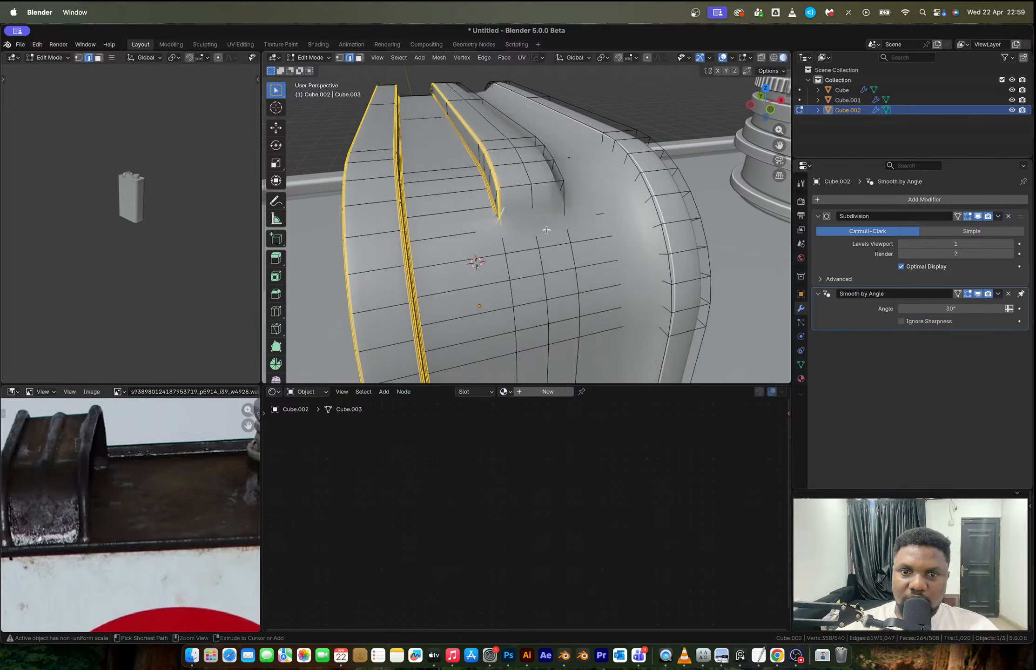
key(ctrl+z)
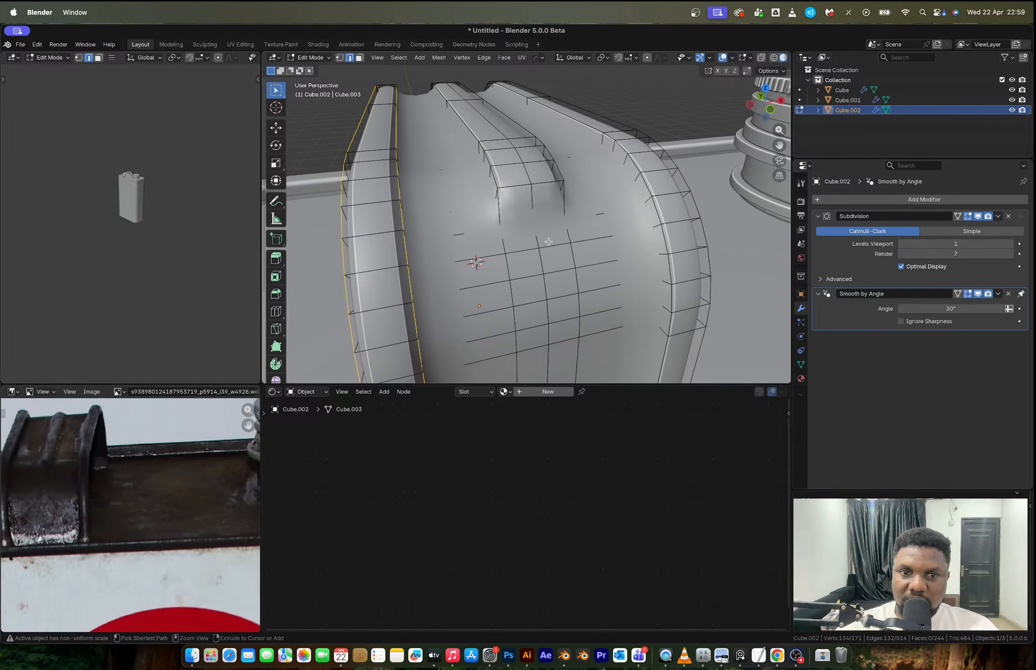
key(ctrl+b)
click(620, 285)
key(ctrl+z)
key(ctrl+z)
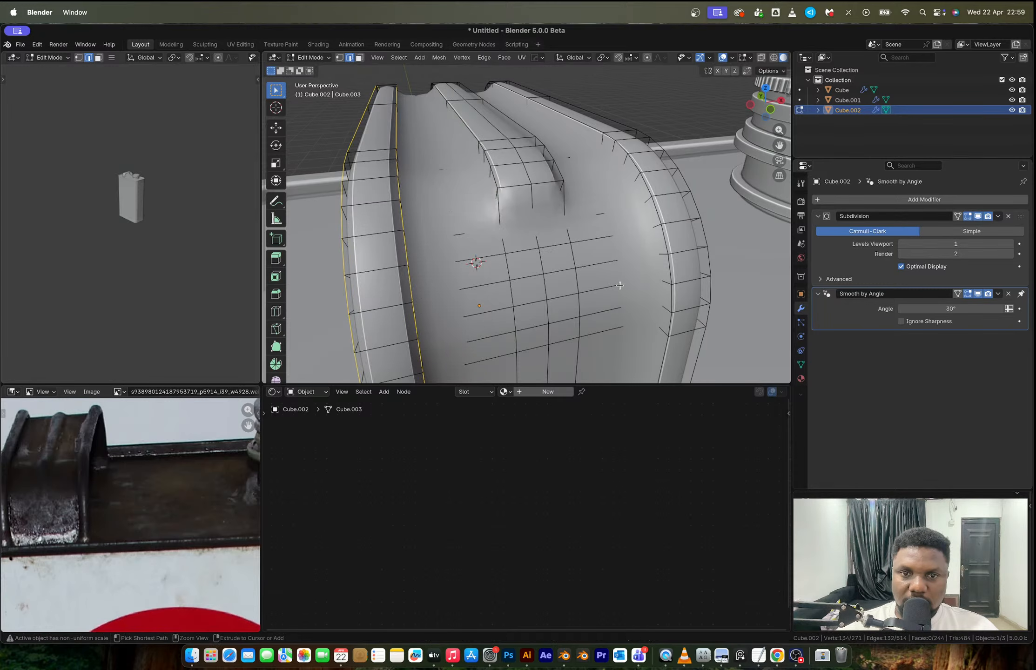
key(ctrl+z)
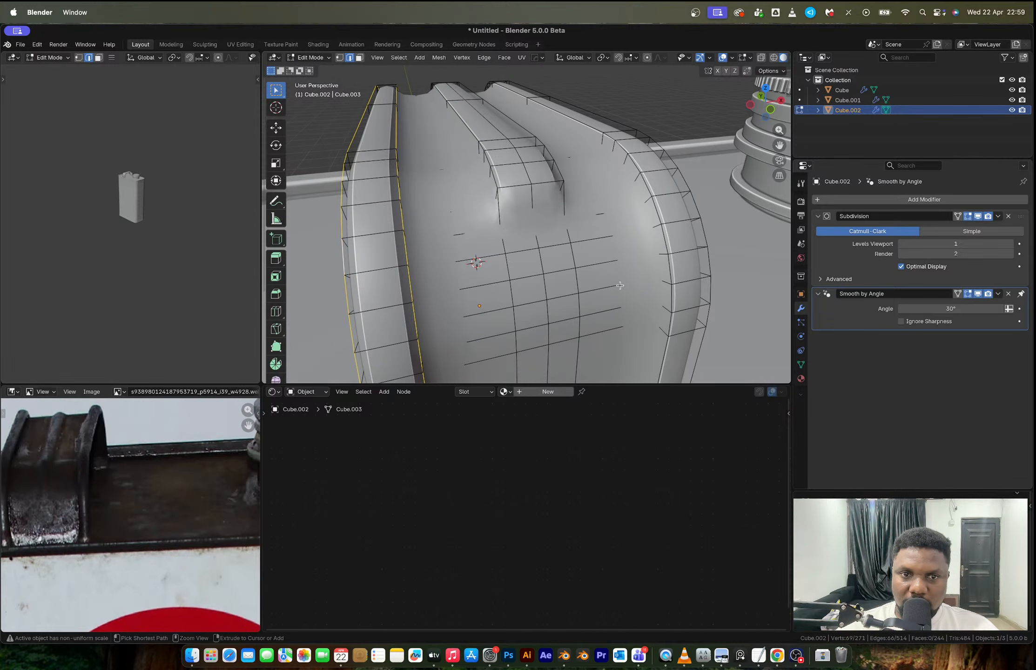
Bevel the selected edge loops of the handle's border ridge into narrow strips and check the smoothed result.
key(alt+z)
key(alt+z)
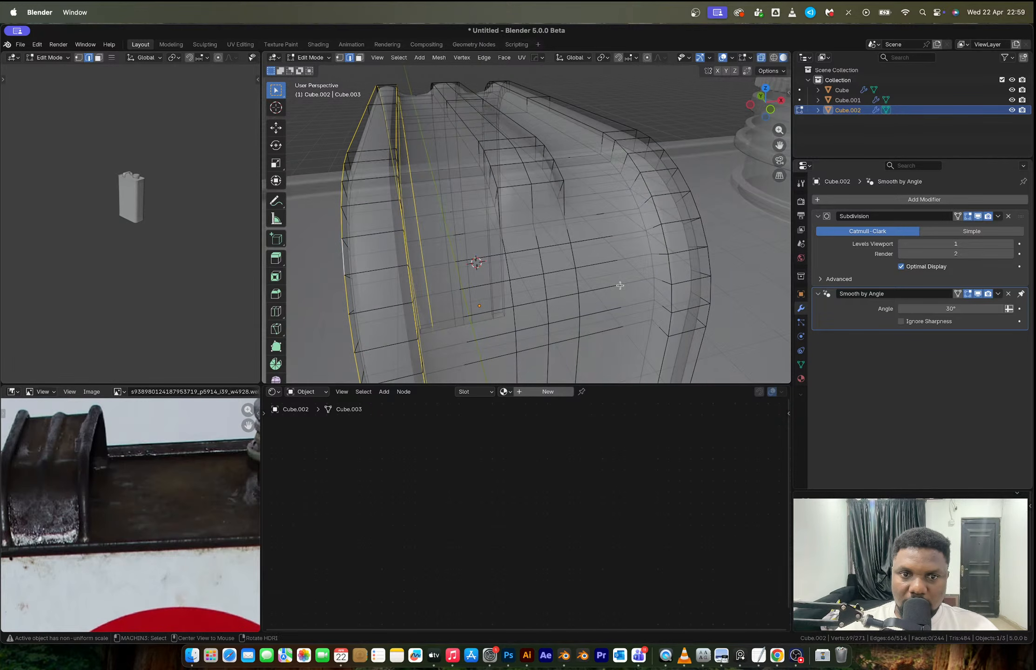
middle_drag(620, 286, 548, 291)
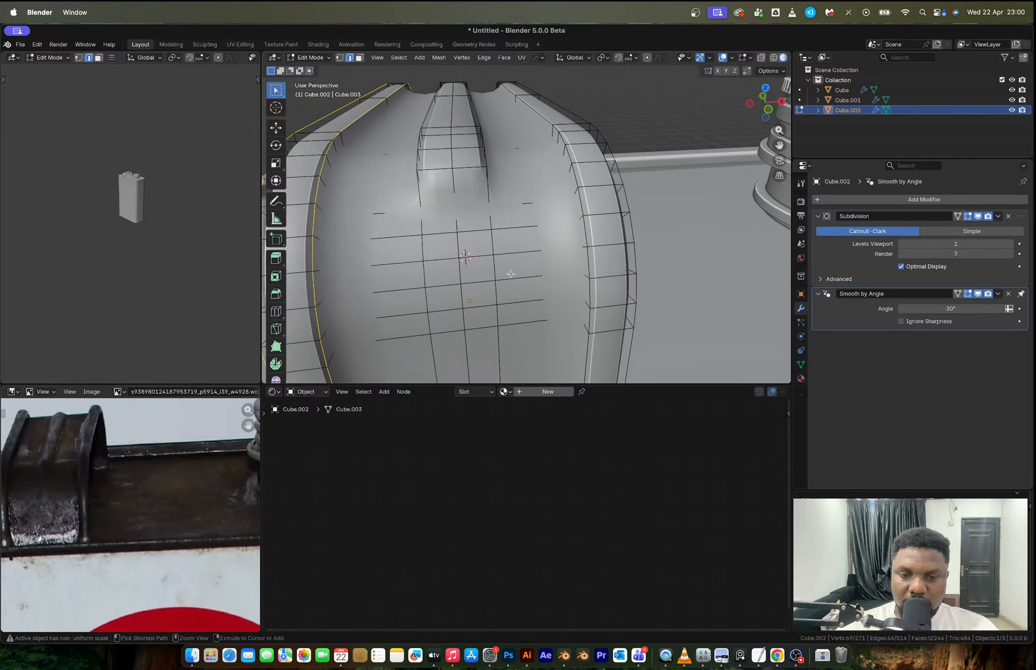
key(ctrl+b)
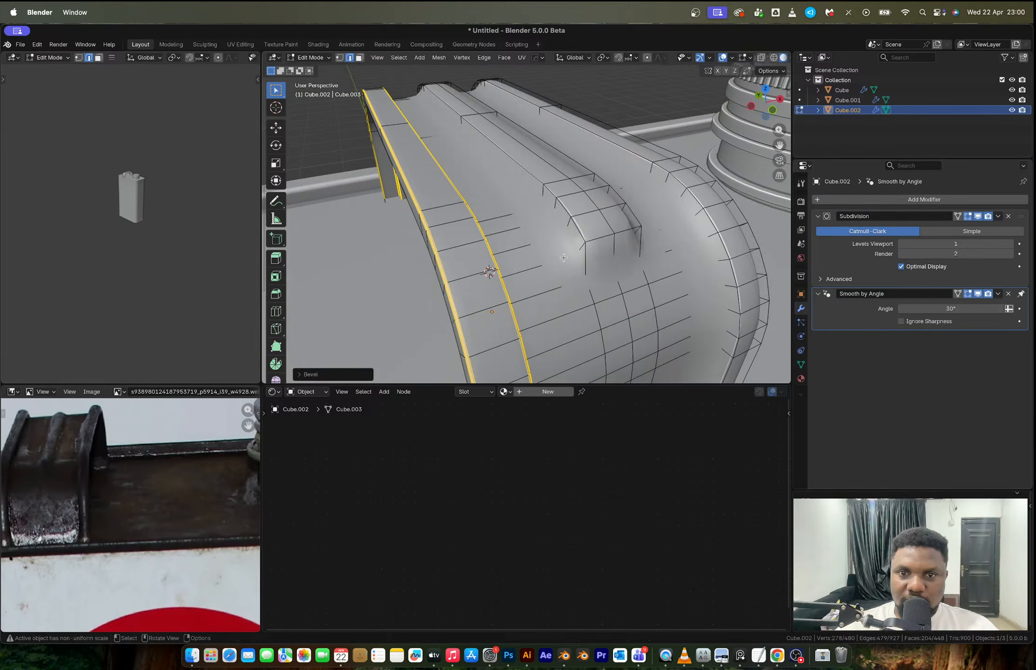
key(Tab)
key(Tab)
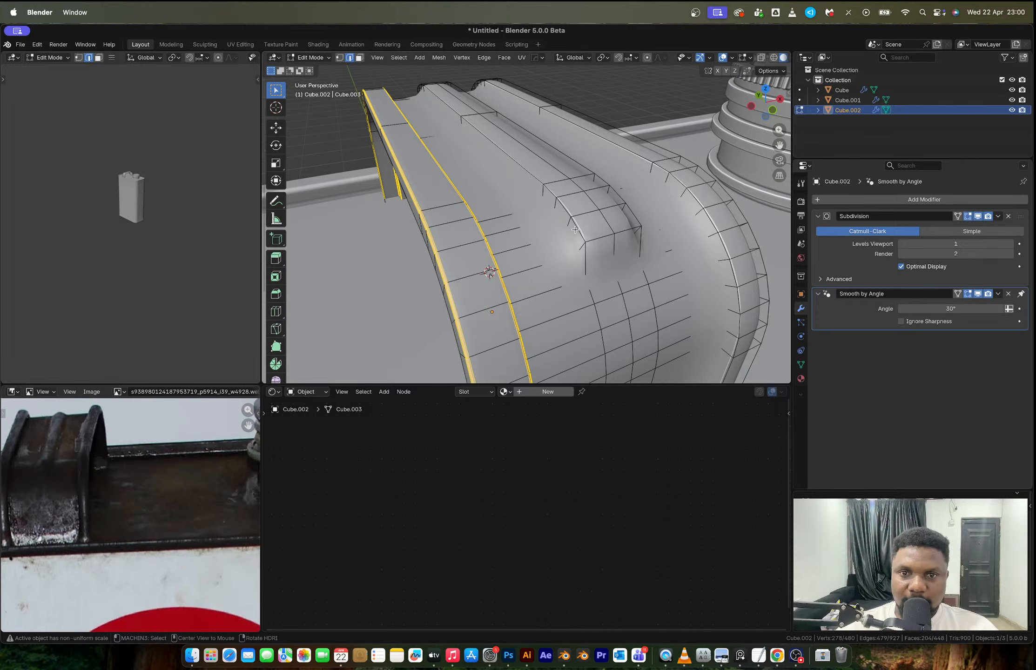
Try an edge crease on the center rib's long edges, preview it with subdivision, and undo it.
alt+click(576, 229)
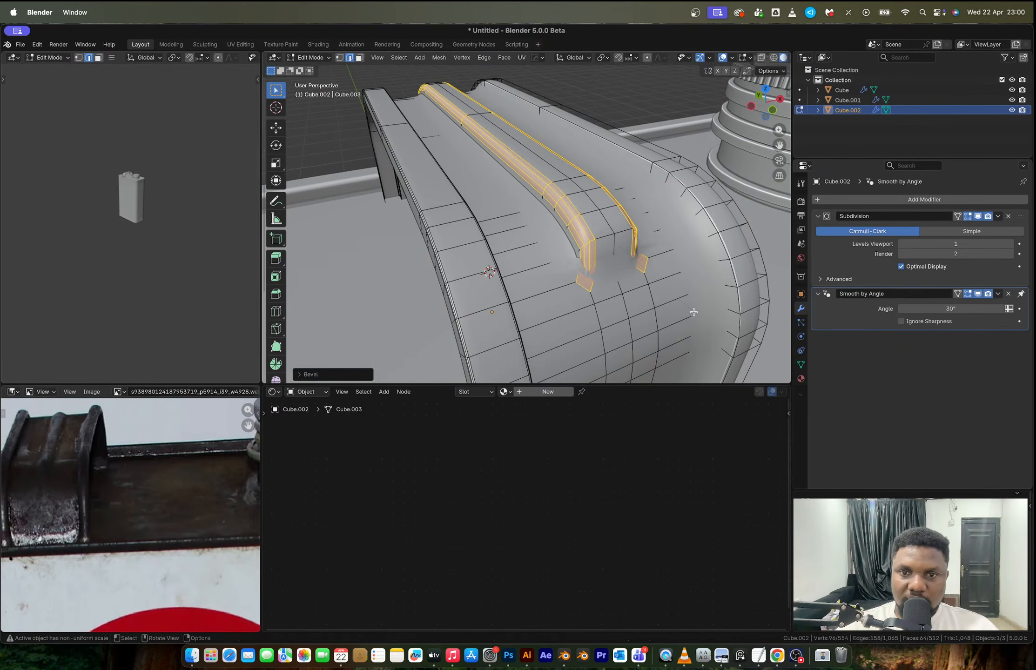
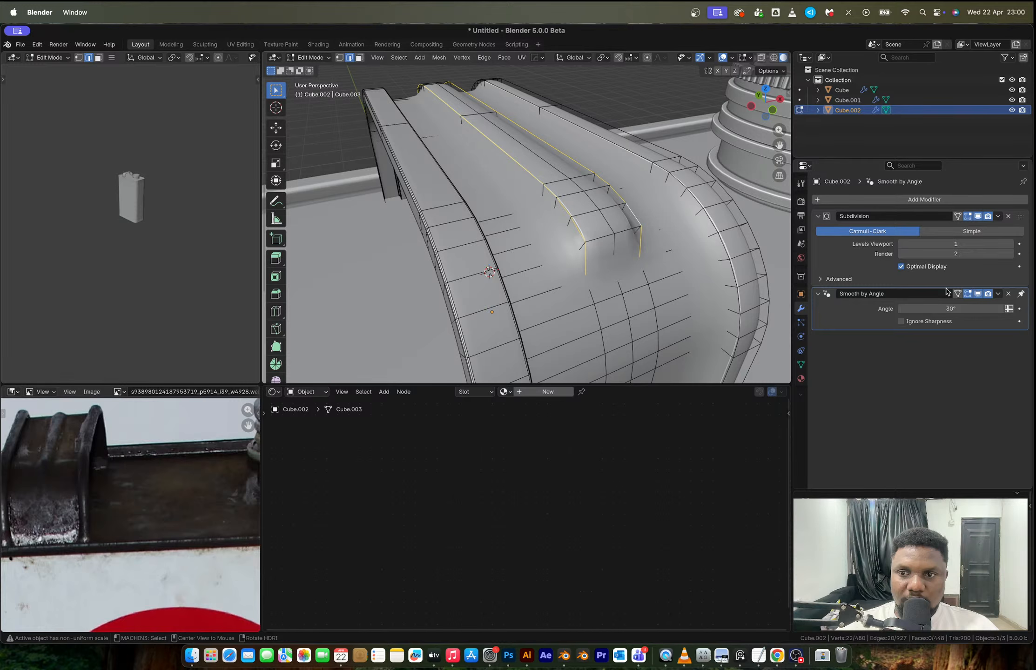
click(978, 216)
alt+shift+click(567, 245)
middle_drag(567, 245, 595, 335)
alt+shift+click(374, 218)
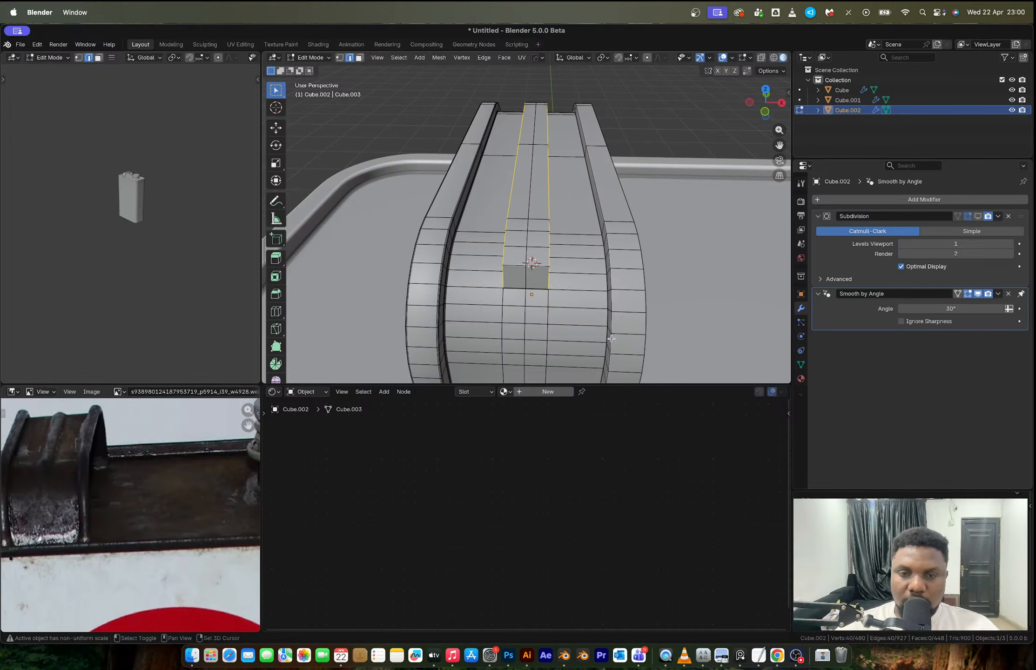
key(shift+e)
click(773, 294)
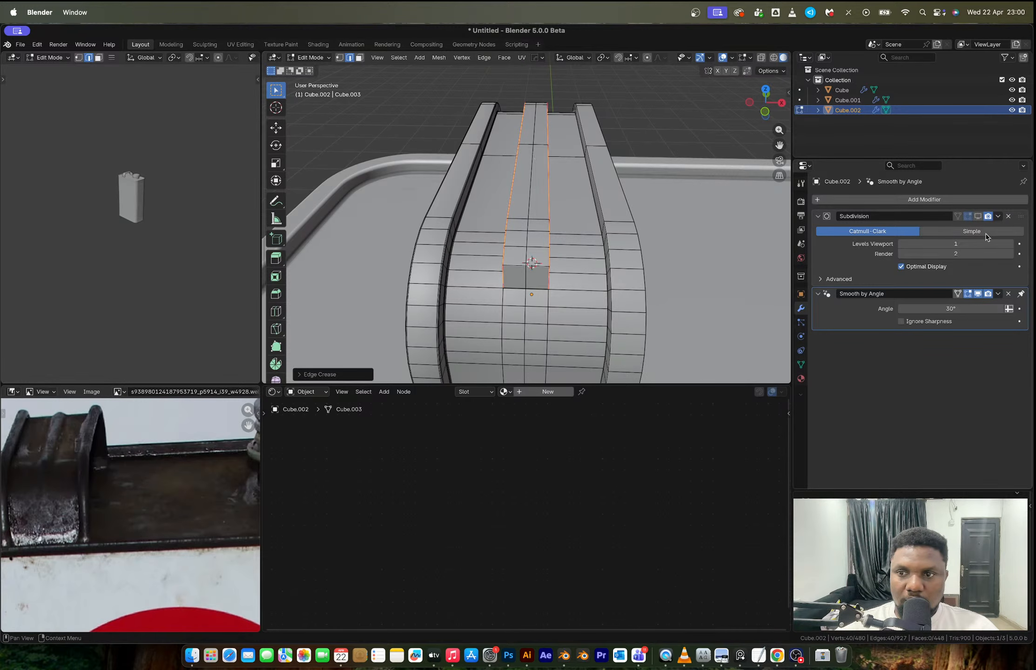
click(978, 216)
middle_drag(535, 224, 598, 216)
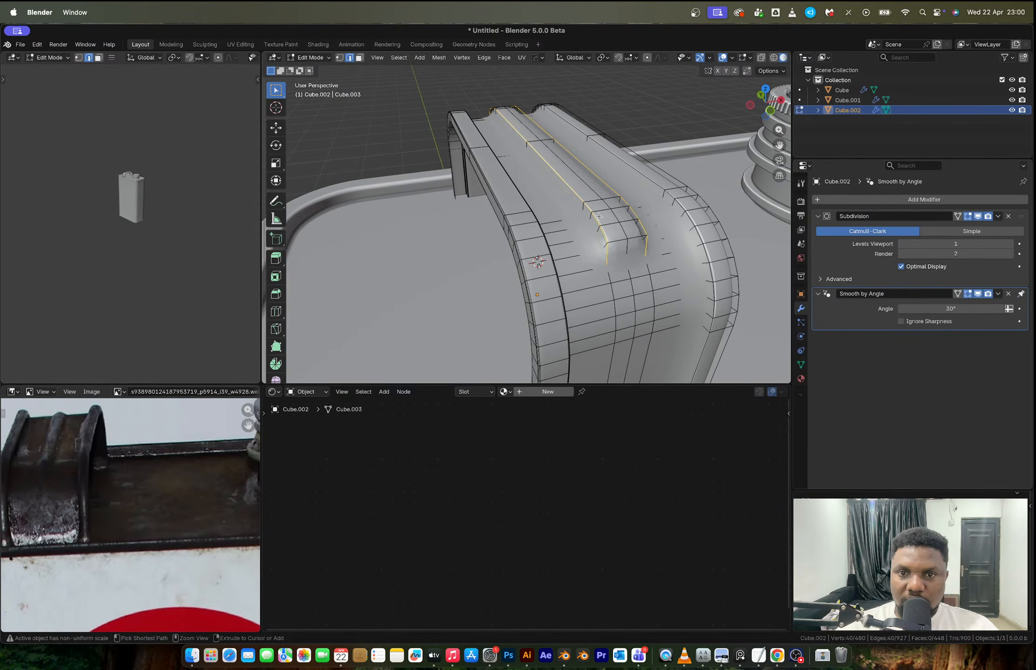
key(ctrl+z)
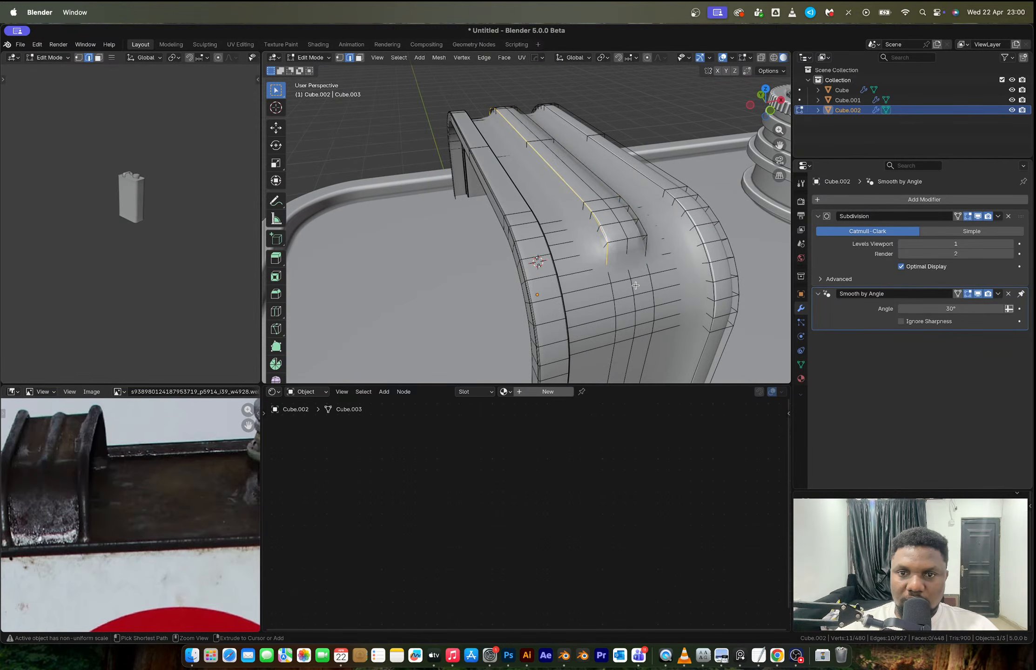
Hide the Subdivision preview and select the base corner vertex of the center rib's end plus the vertex just below it.
click(979, 218)
key(1)
click(605, 267)
shift+click(610, 283)
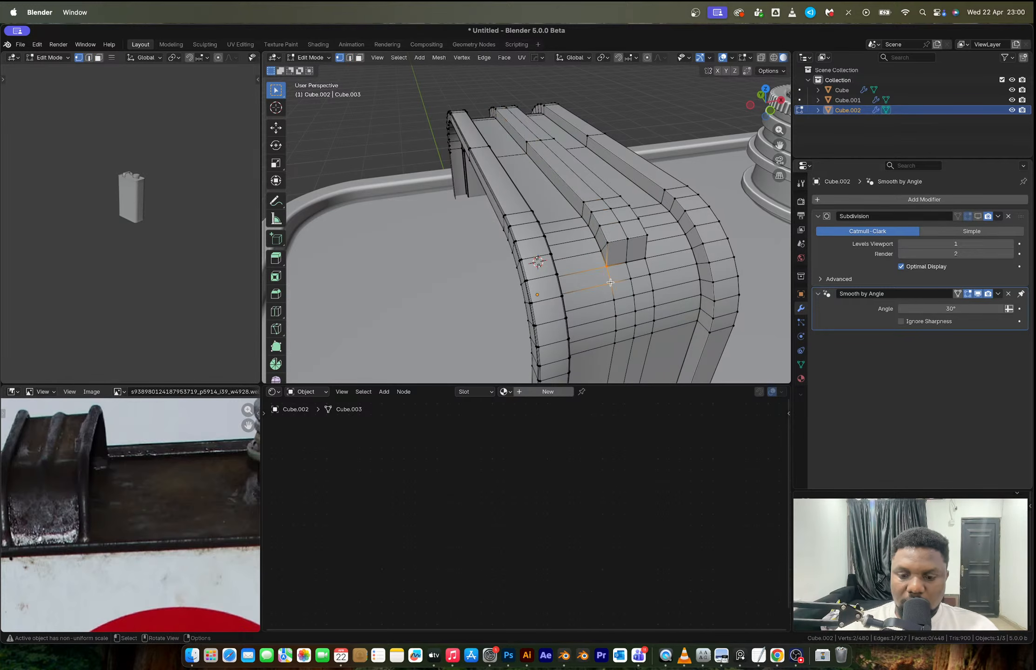
Merge the first two vertex pairs below the central rib's front end so its end face meets the next edge row.
key(m)
click(608, 282)
click(628, 263)
shift+click(629, 277)
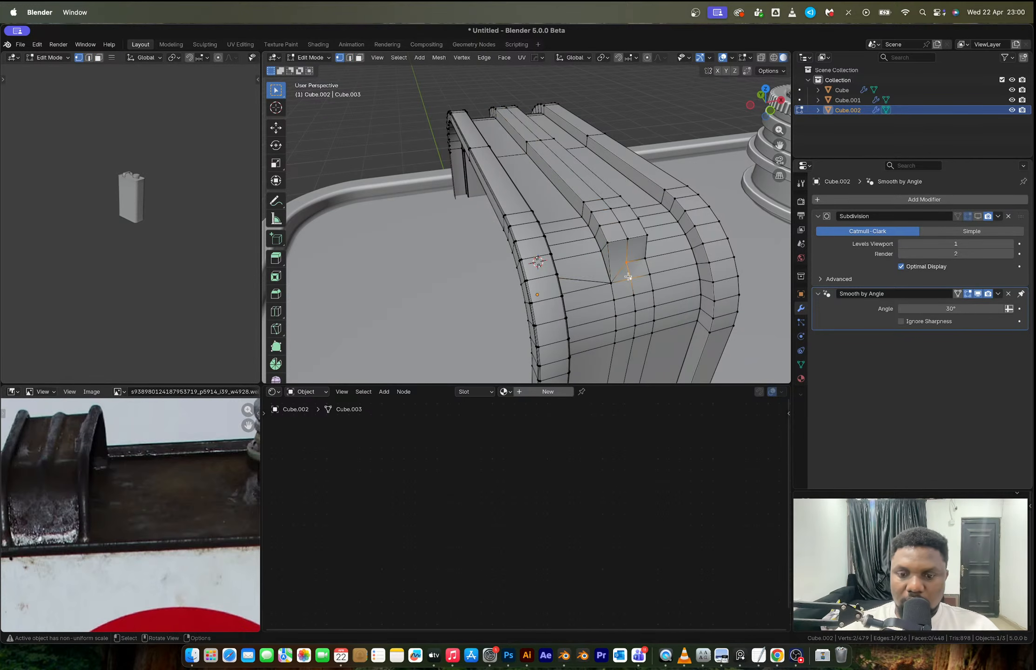
key(m)
click(629, 278)
click(646, 259)
shift+click(651, 275)
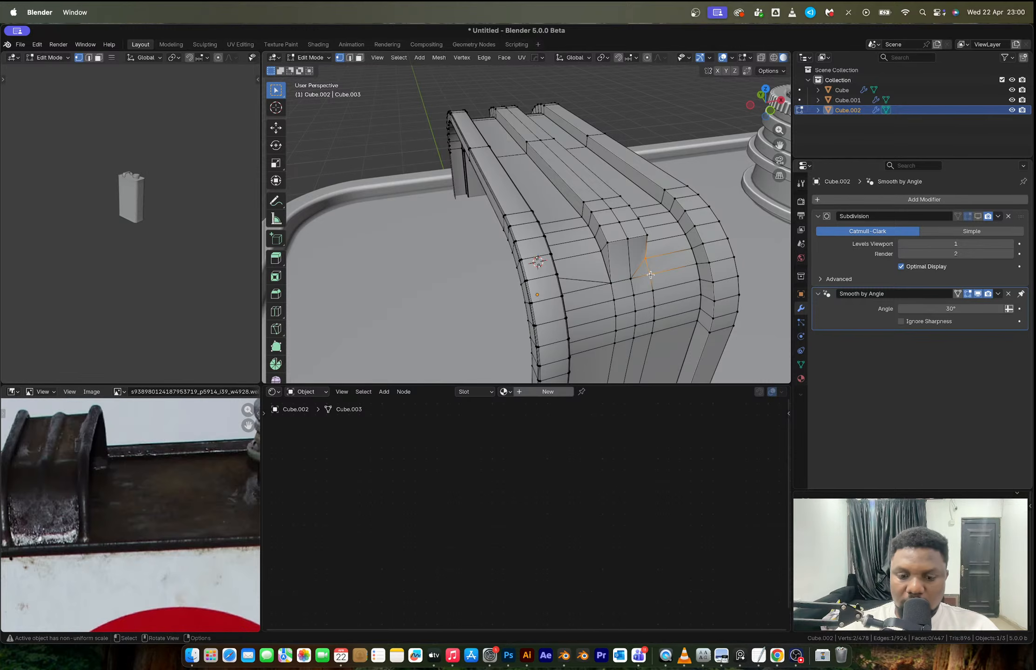
Merge the remaining vertex pair at the other corner of the central rib's front end.
key(n)
click(651, 275)
shift+click(644, 253)
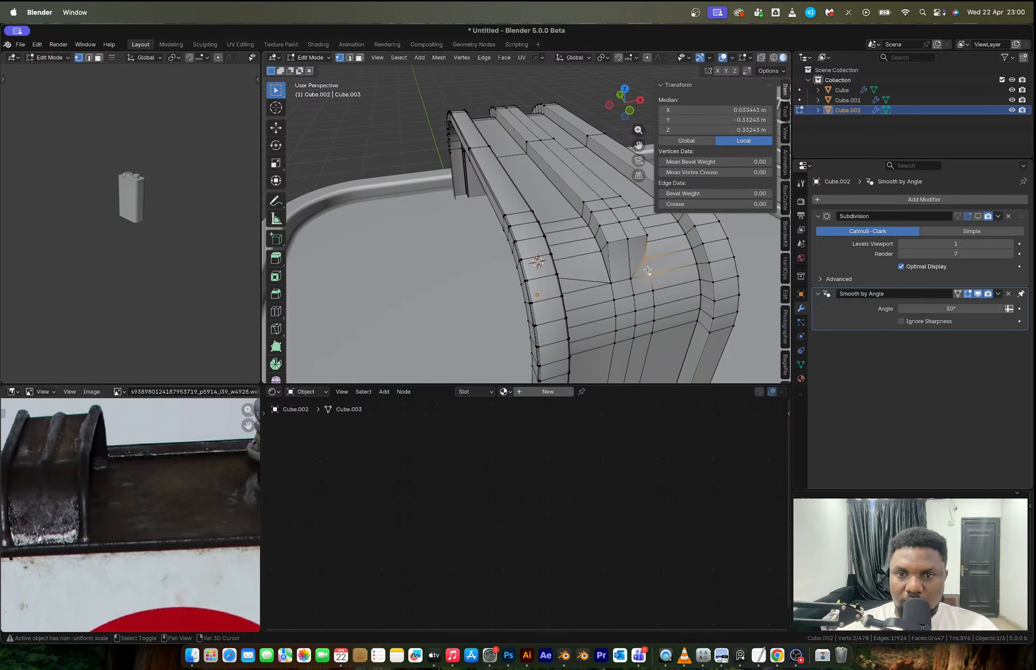
key(m)
click(645, 270)
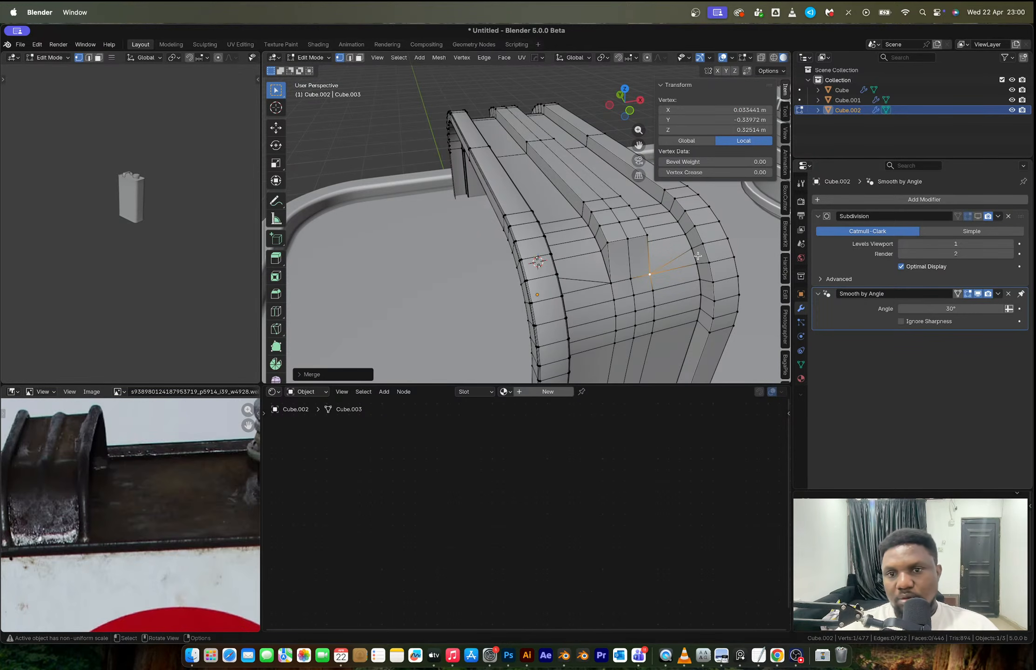
Show the Subdivision modifier in the viewport and compare viewport levels 2 and 1 on the handle.
middle_drag(686, 264, 670, 266)
key(Tab)
click(978, 216)
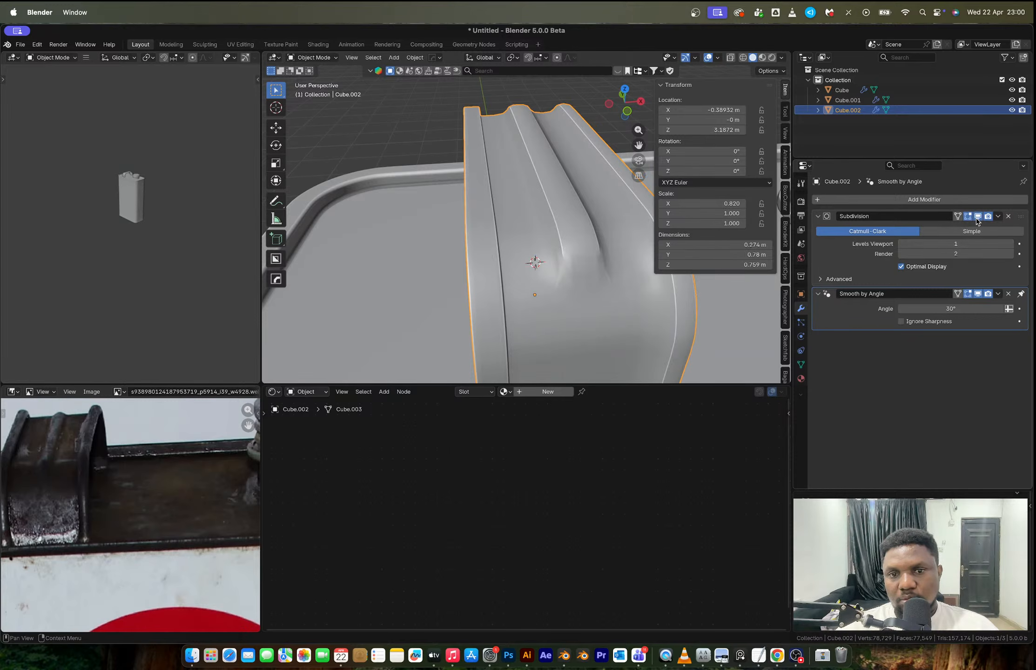
mouse_move(540, 282)
middle_down()
mouse_move(561, 285)
mouse_move(548, 272)
middle_up()
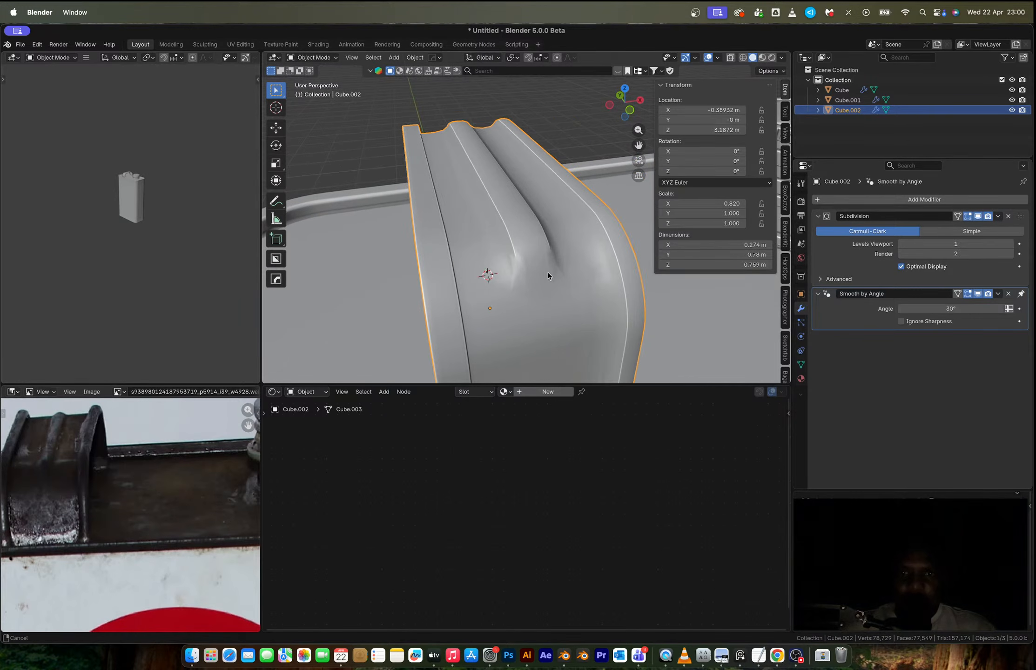
click(1011, 245)
middle_drag(509, 263, 551, 250)
click(902, 244)
scroll(551, 250, up, 3)
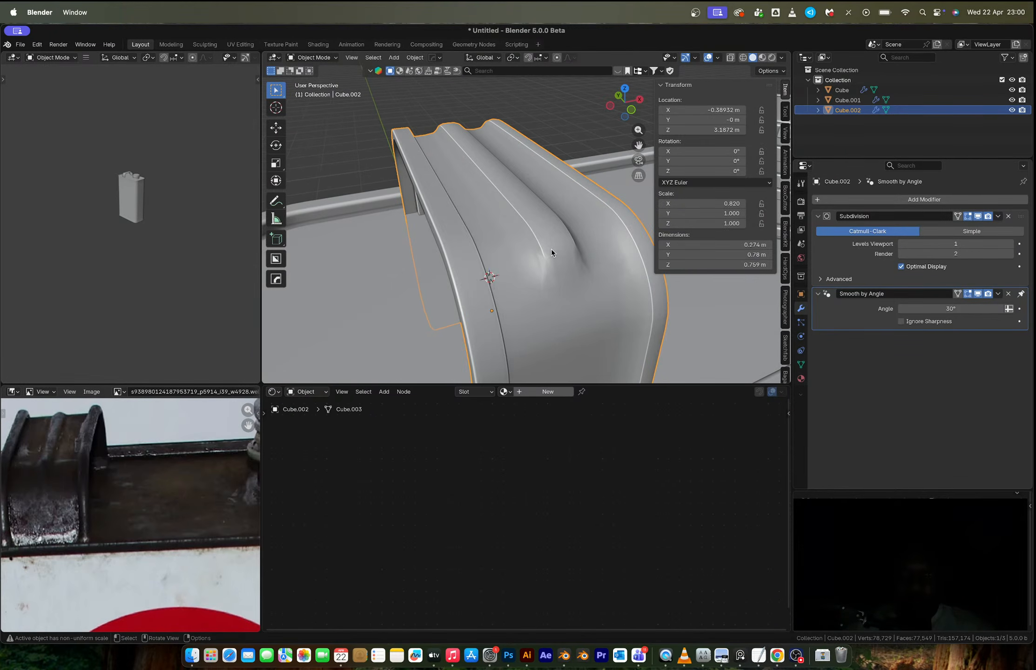
Undo the vertex merges at the central rib's front end.
key(Tab)
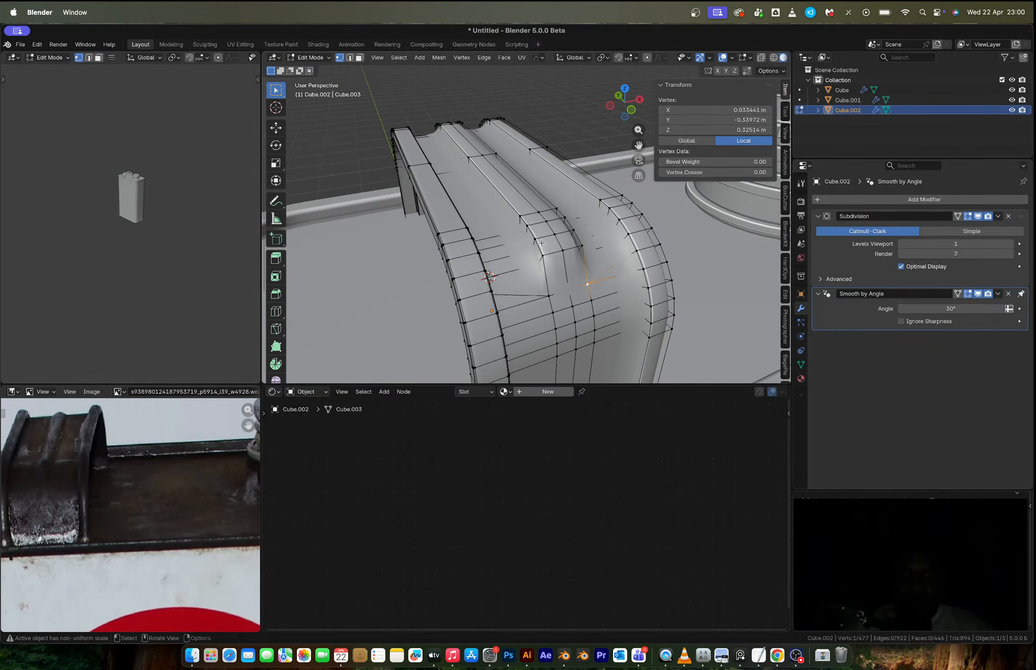
click(980, 218)
key(ctrl+z)
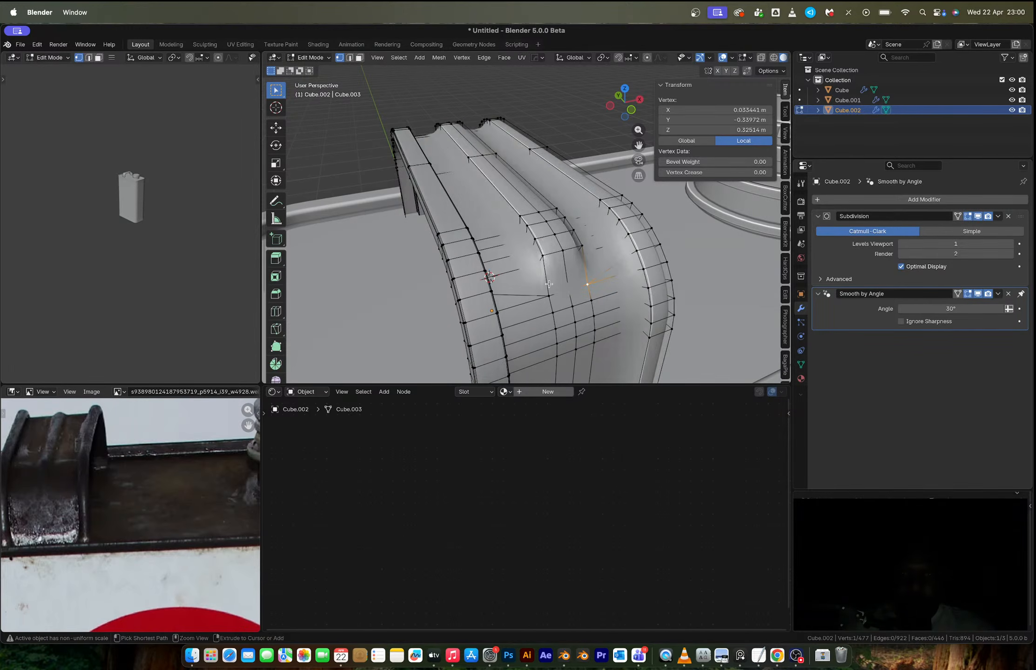
key(ctrl+z)
key(ctrl+z)
key(ctrl+z)
key(ctrl+z)
key(ctrl+z)
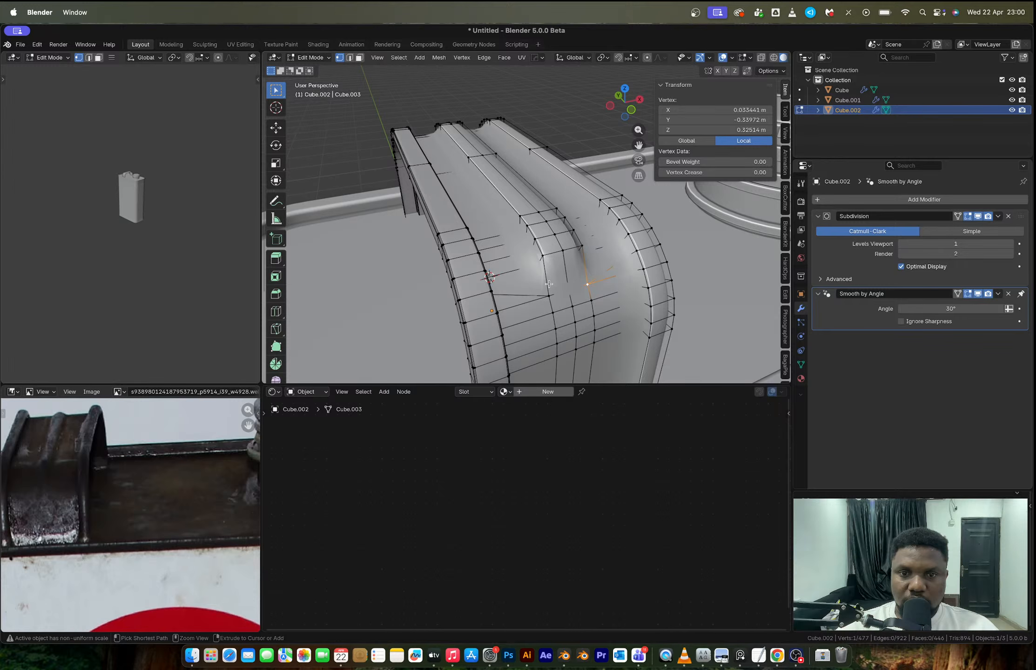
key(ctrl+z)
key(ctrl+z)
key(ctrl+z)
key(ctrl+z)
key(ctrl+z)
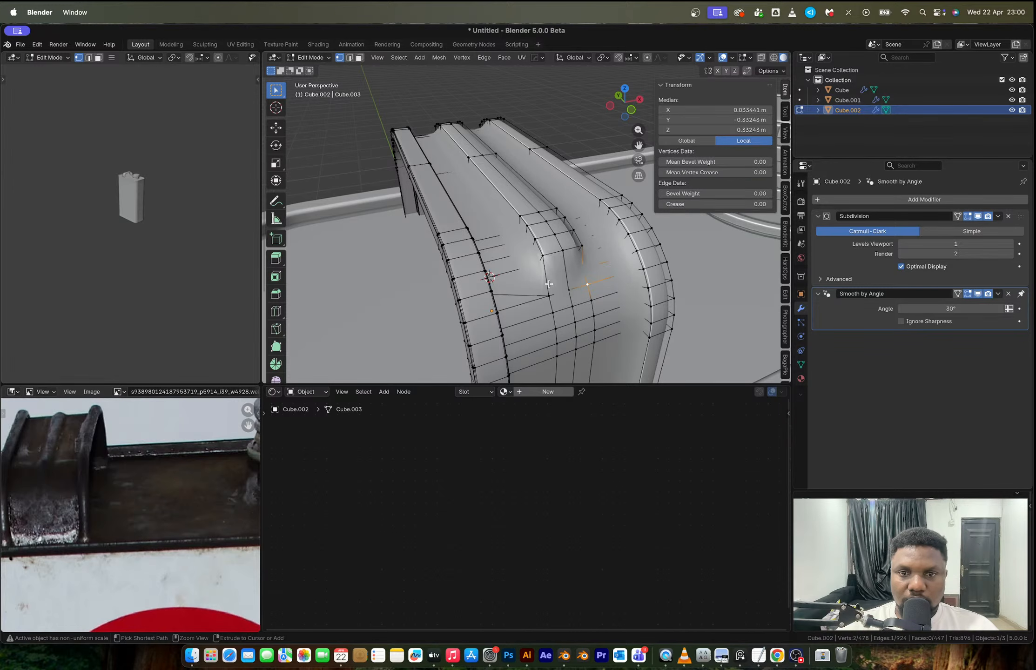
key(ctrl+z)
key(ctrl+z)
key(ctrl+z)
key(ctrl+z)
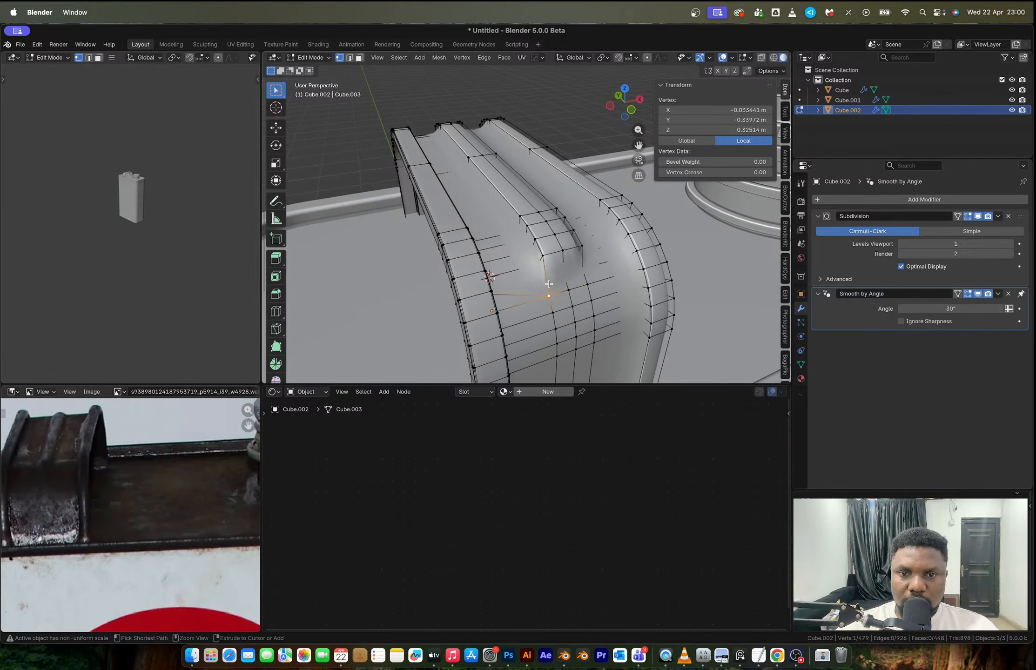
Slide the top vertices at the central rib's front end back along their edges.
key(Tab)
middle_drag(562, 279, 582, 281)
key(Tab)
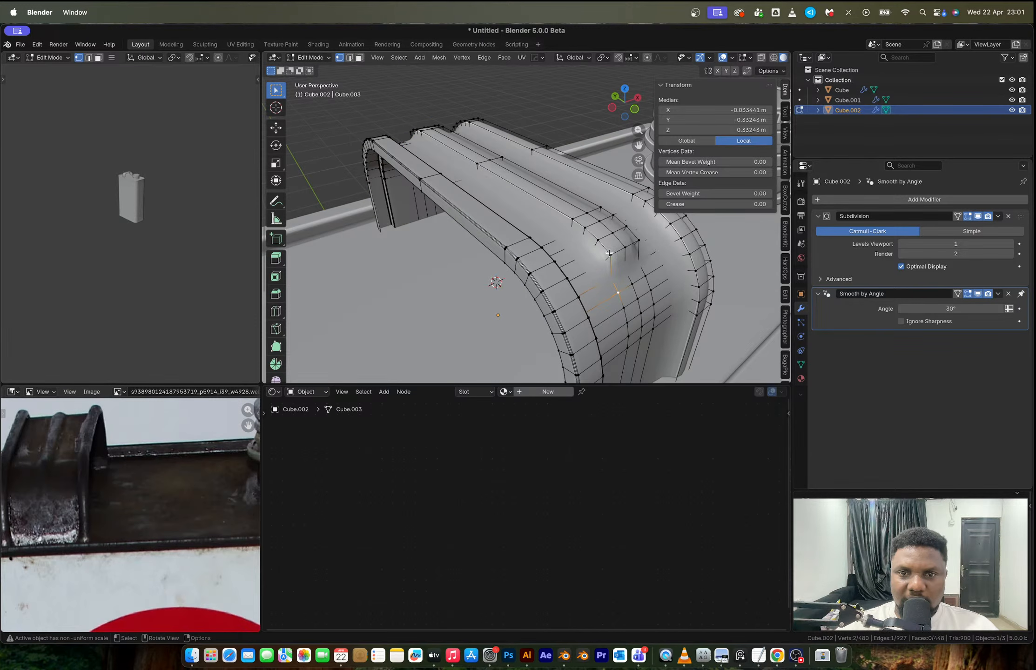
click(605, 250)
key(shift+v)
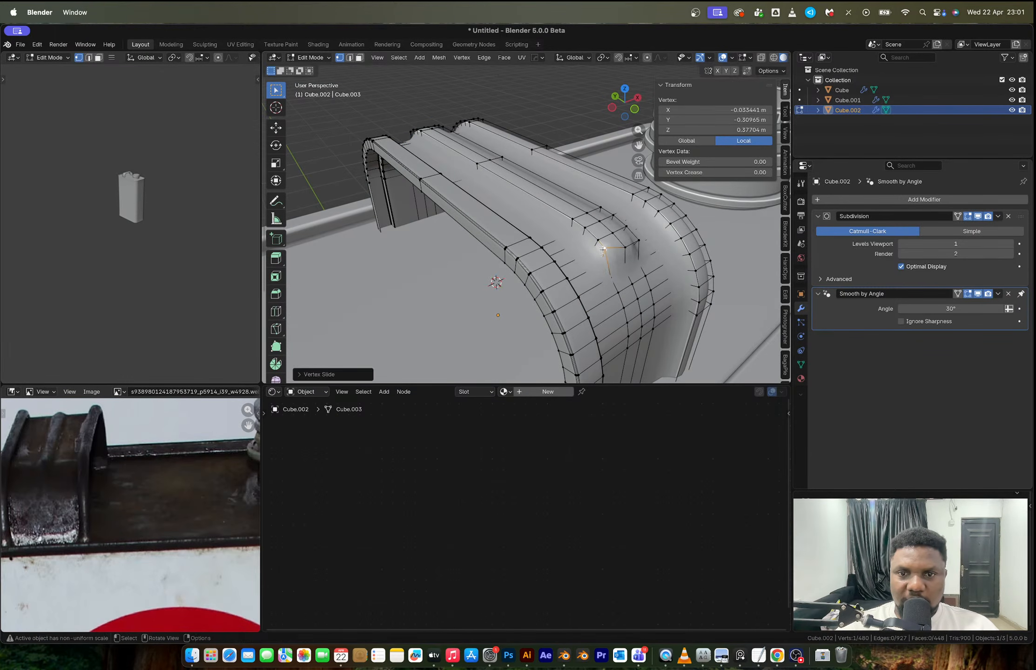
click(631, 235)
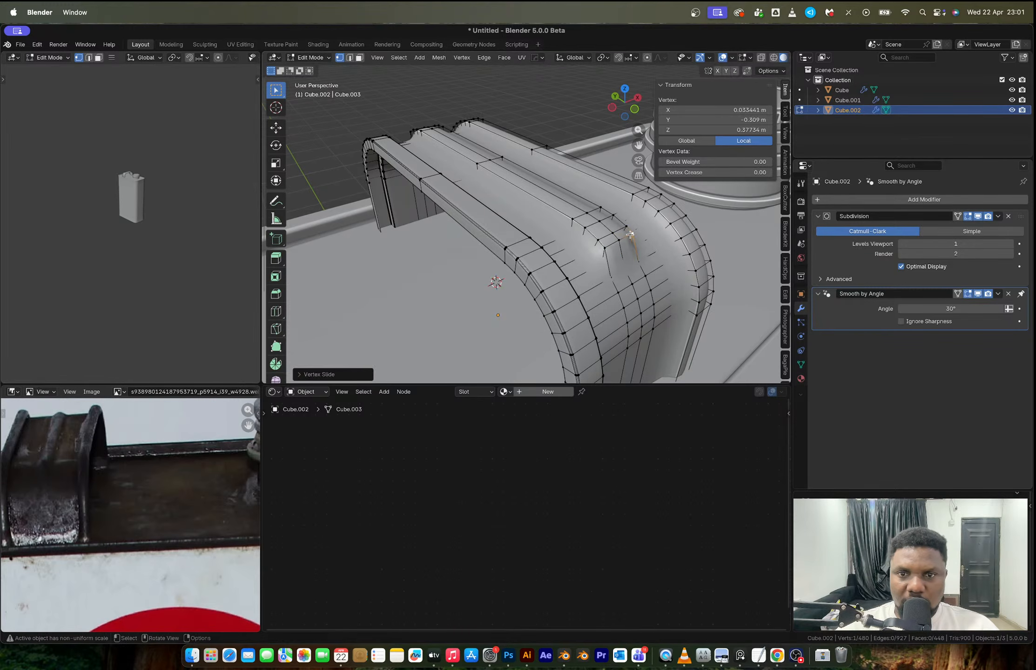
Apply Shade Auto Smooth to the handle and try Subdivision viewport level 2 before returning it to 1.
key(Tab)
scroll(584, 244, down, 2)
right_click(585, 243)
click(583, 243)
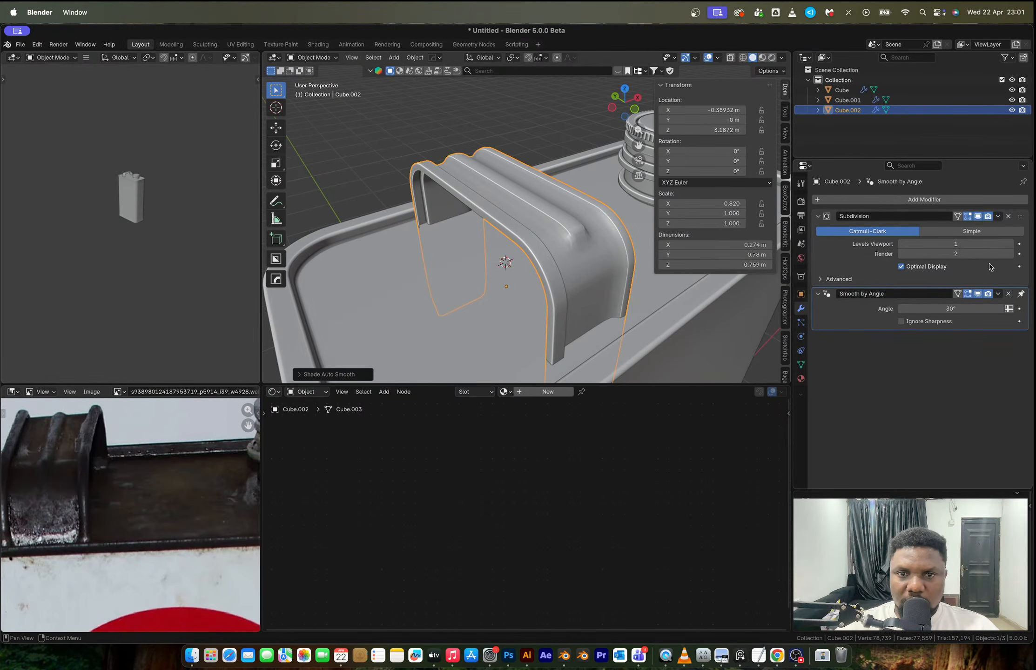
click(1010, 244)
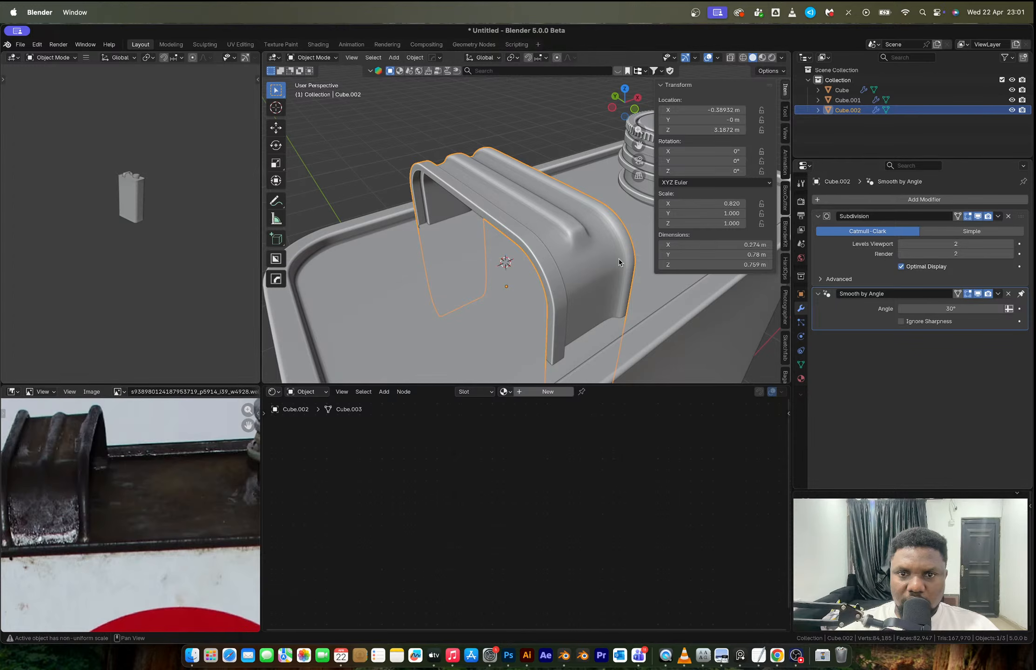
key(Tab)
middle_drag(619, 262, 488, 276)
key(Tab)
click(905, 245)
scroll(426, 289, down, 4)
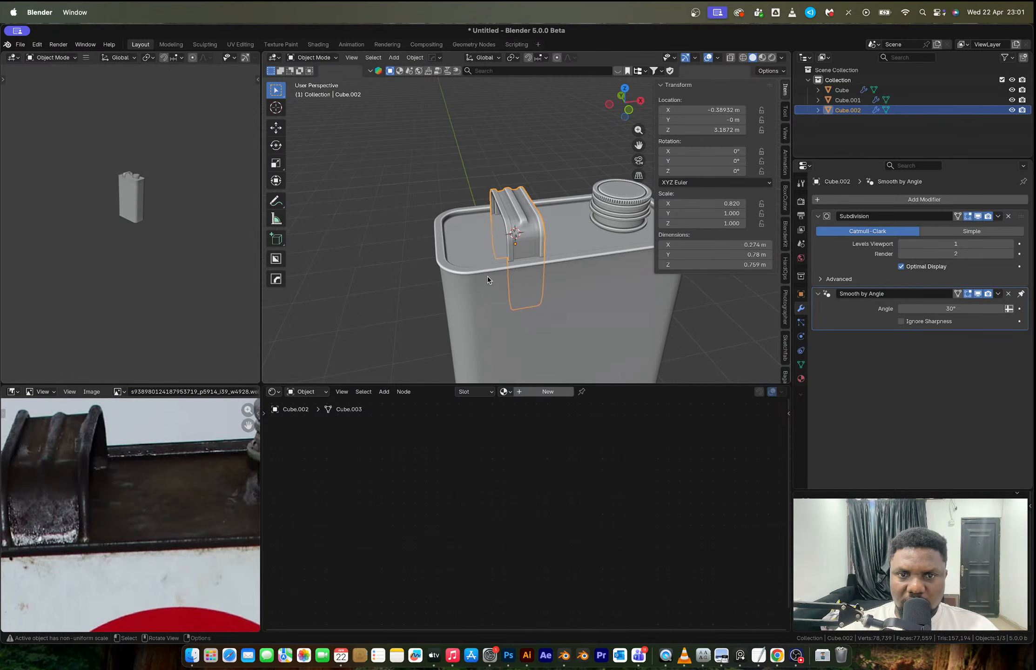
Examine the shading at the central rib's front end, comparing Subdivision levels 2 and 1.
click(506, 169)
scroll(569, 271, down, 3)
middle_drag(568, 271, 510, 230)
scroll(525, 236, up, 2)
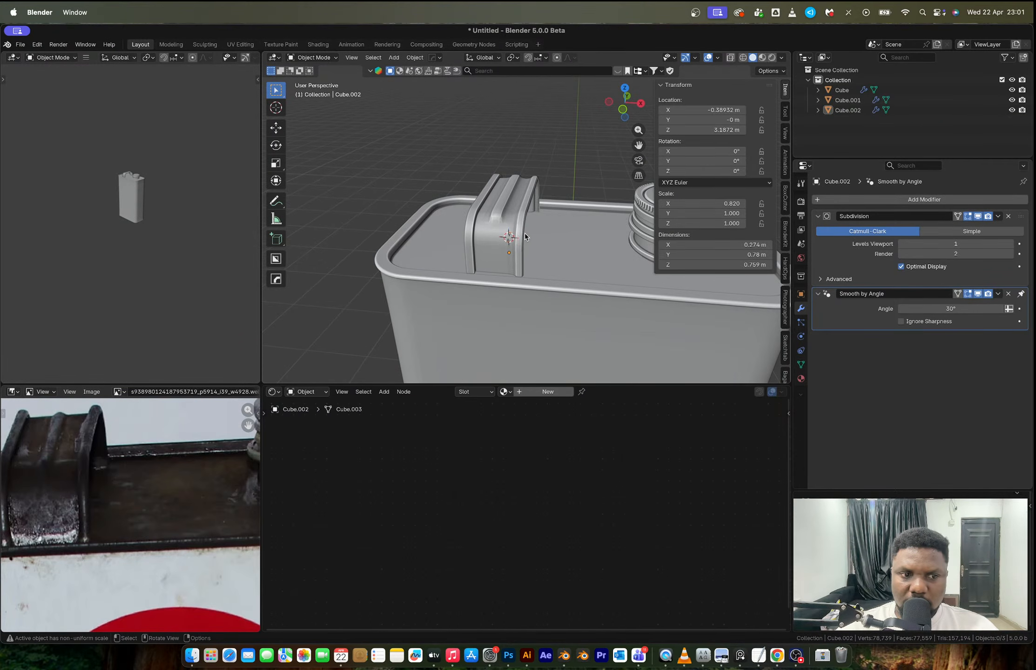
scroll(527, 232, up, 5)
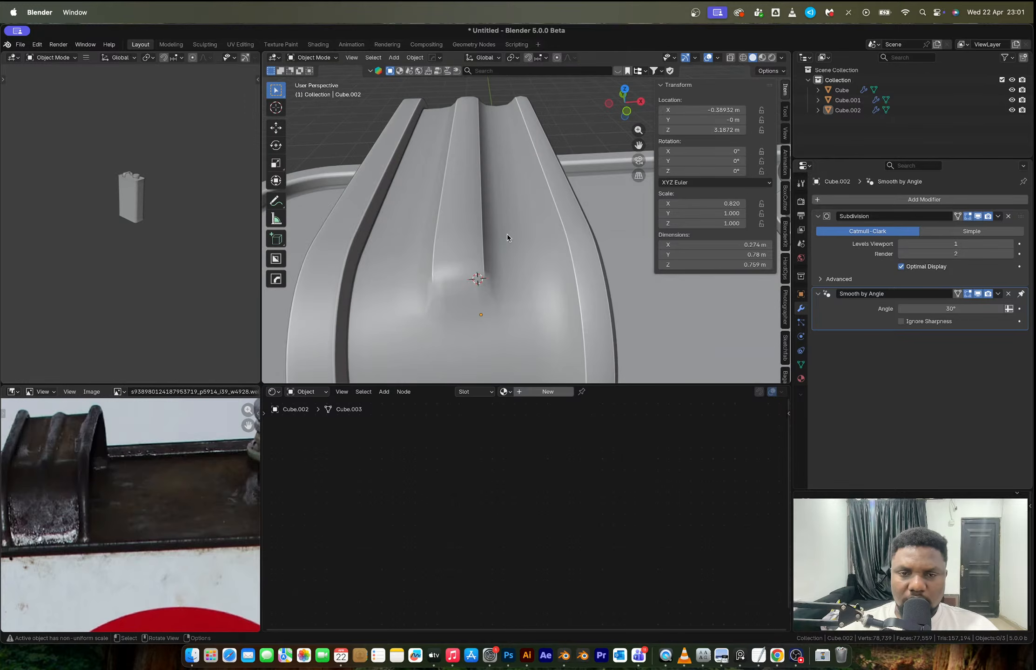
middle_drag(506, 234, 522, 277)
click(523, 277)
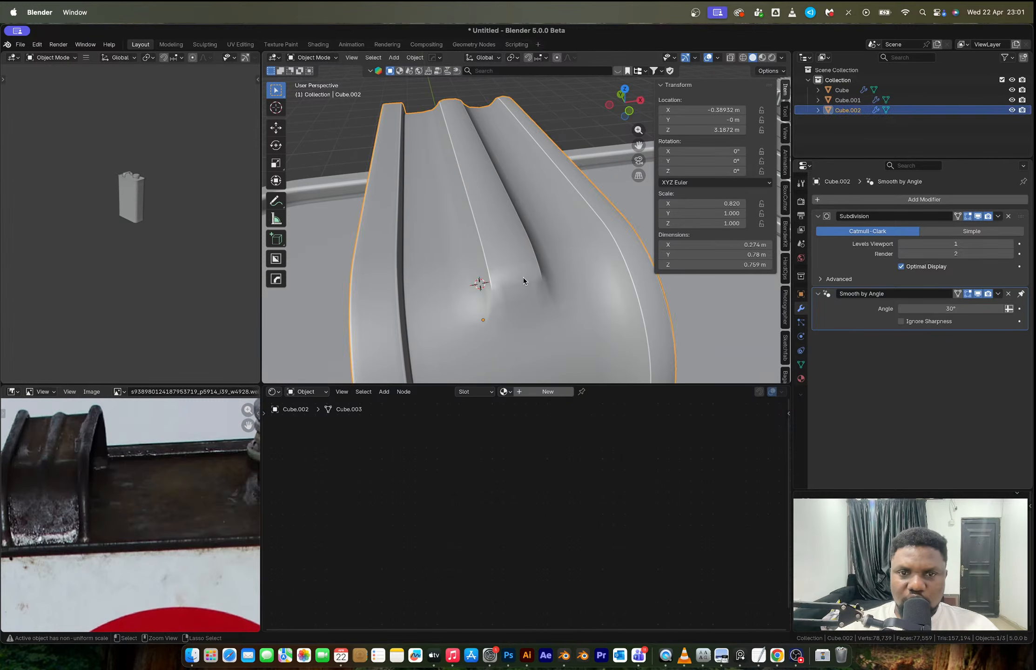
key(ctrl+2)
key(ctrl+1)
key(Tab)
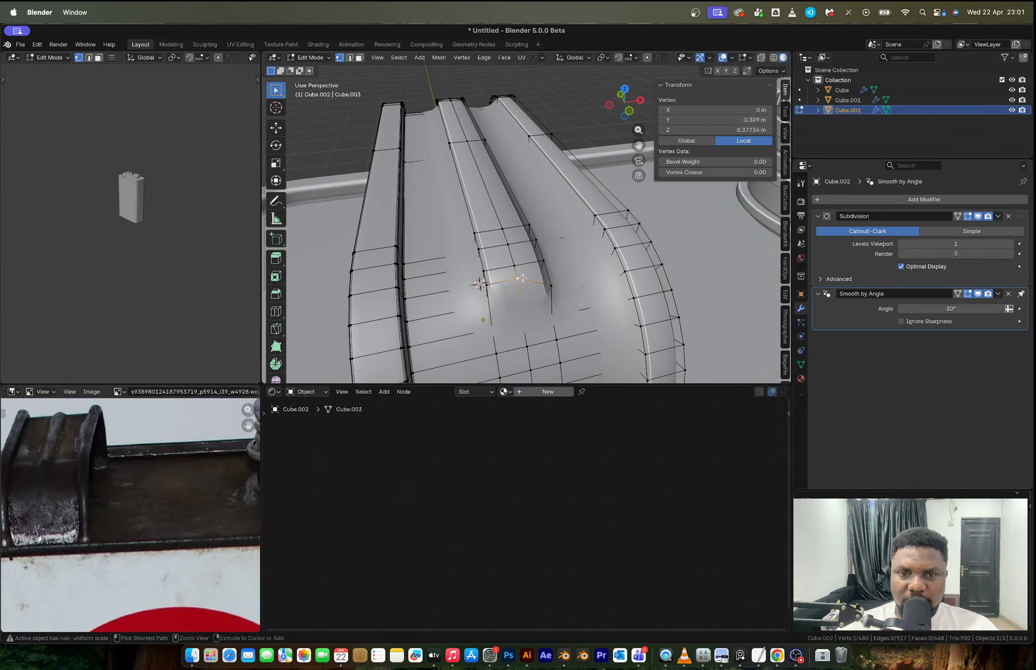
Undo the vertex slides, the rim edge bevel and the auto smooth shading, back to the unbevelled handle mesh.
key(ctrl+z)
key(ctrl+z)
key(ctrl+z)
key(ctrl+z)
key(ctrl+z)
key(ctrl+z)
key(ctrl+z)
key(ctrl+z)
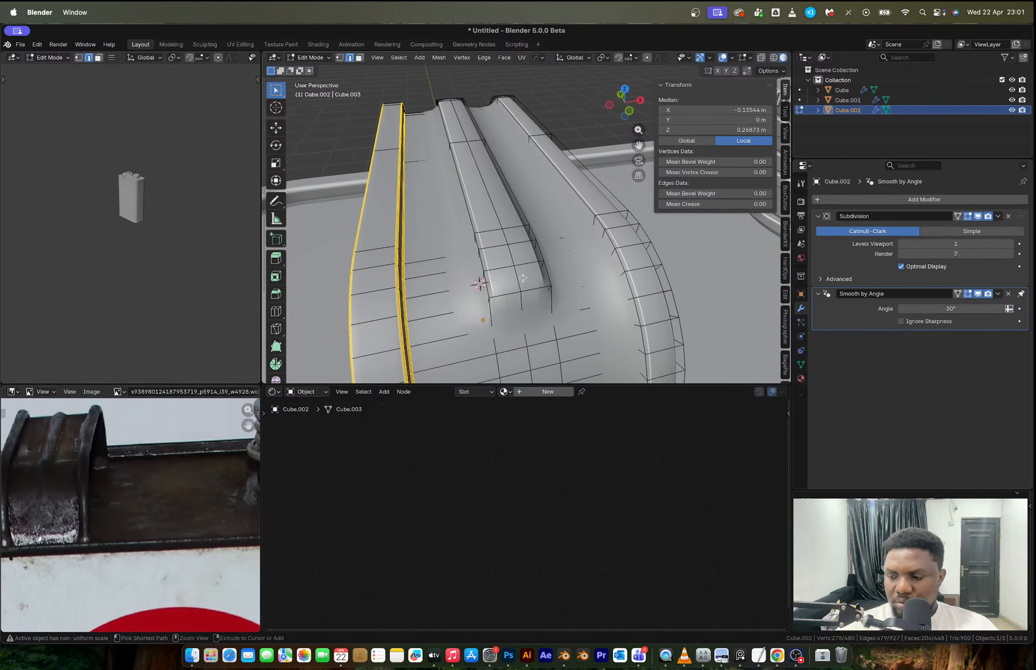
key(ctrl+z)
key(ctrl+z)
key(ctrl+z)
key(ctrl+z)
key(ctrl+z)
key(ctrl+z)
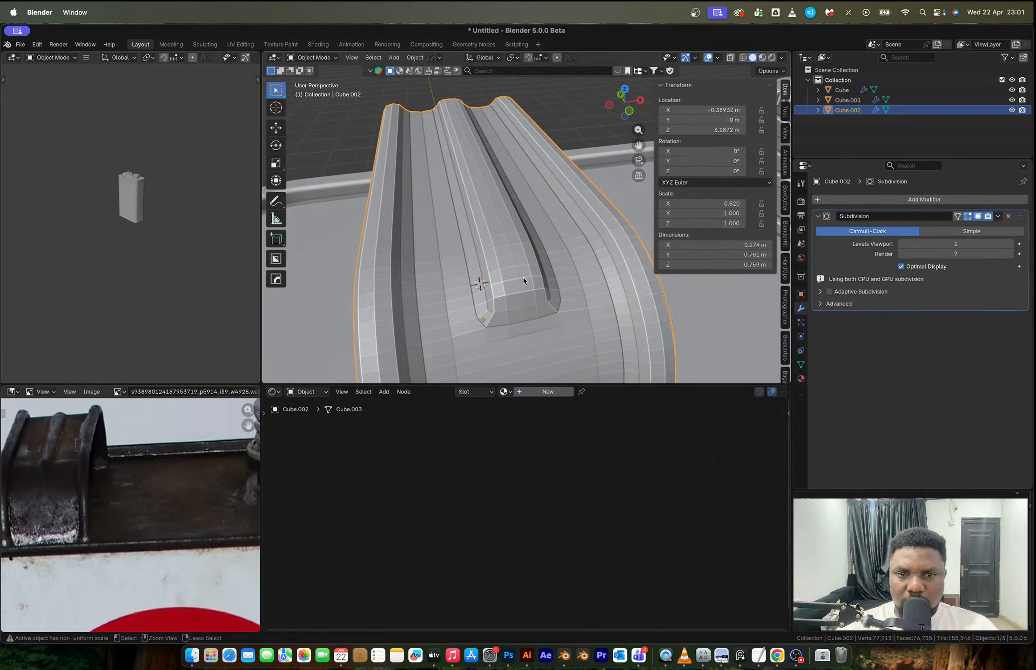
key(ctrl+z)
key(ctrl+z)
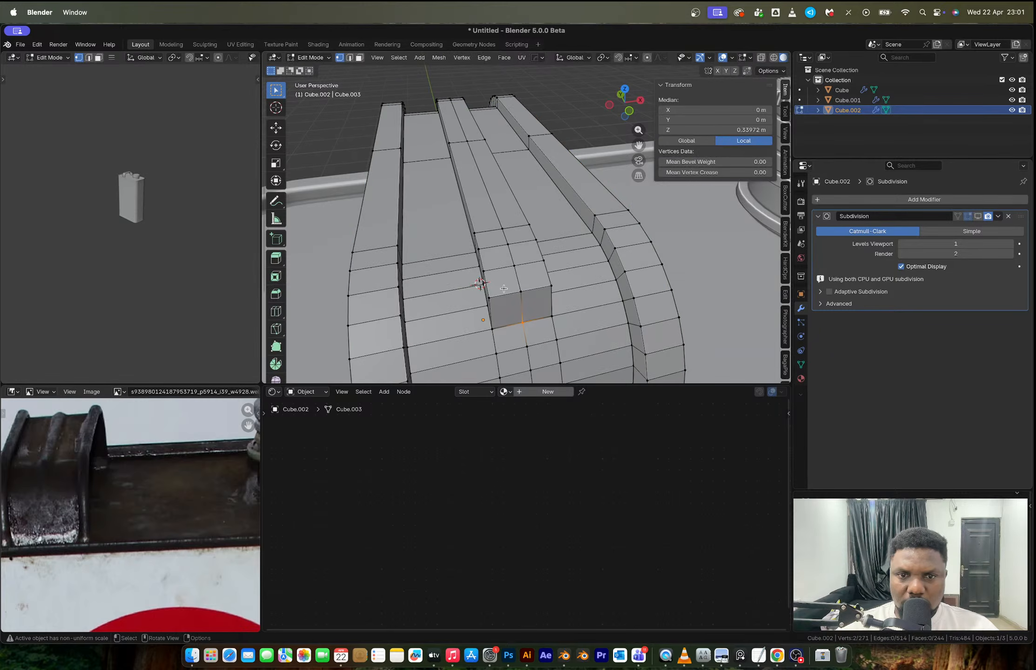
key(ctrl+z)
Bevel the base edges along both sides of the central rib by 0.01 m with 3 segments.
middle_drag(503, 288, 508, 297)
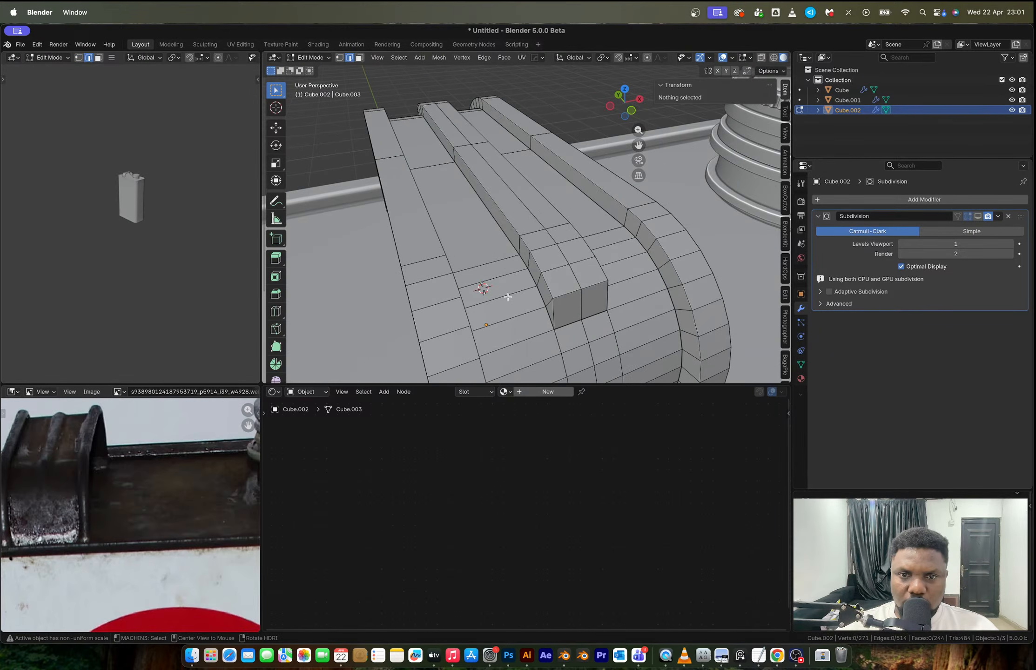
alt+click(528, 278)
middle_drag(605, 285, 465, 309)
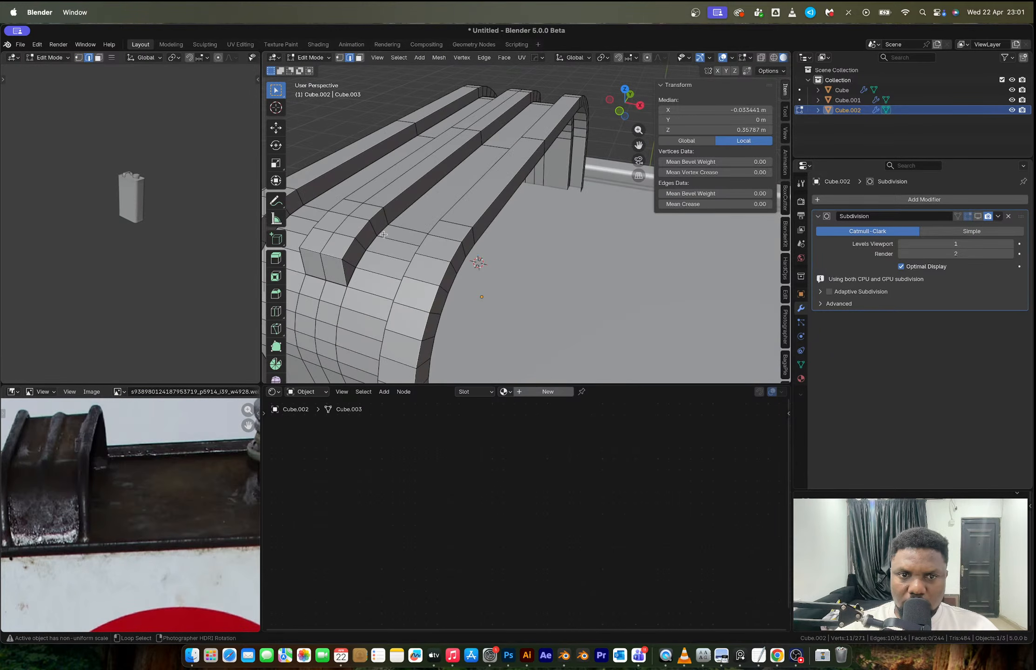
key(ctrl+b)
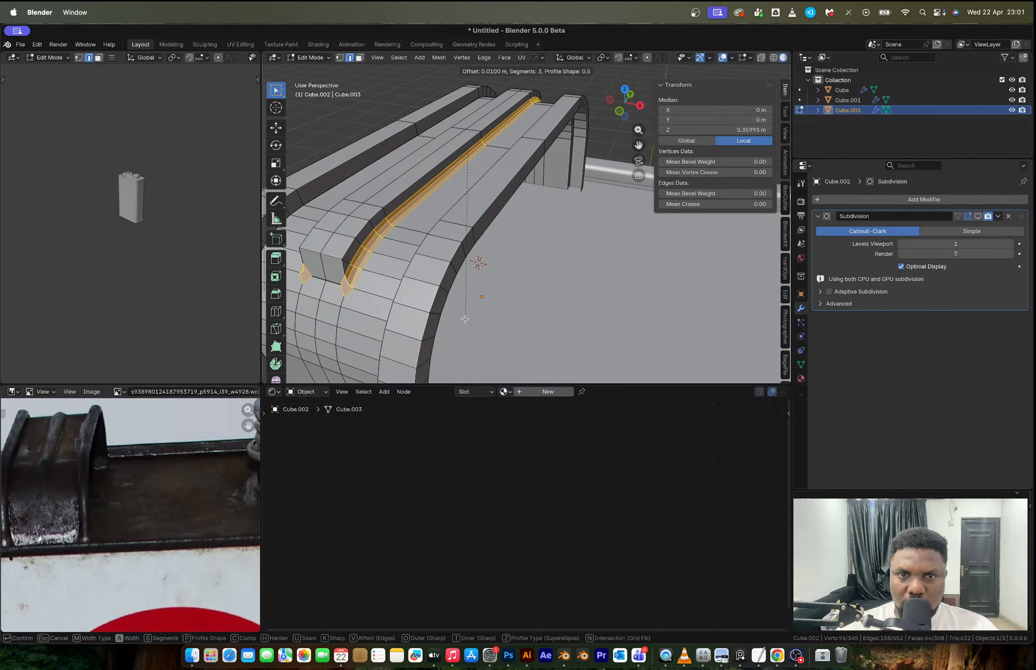
click(466, 320)
Show the Subdivision modifier in the viewport and apply Shade Auto Smooth to the handle.
key(Tab)
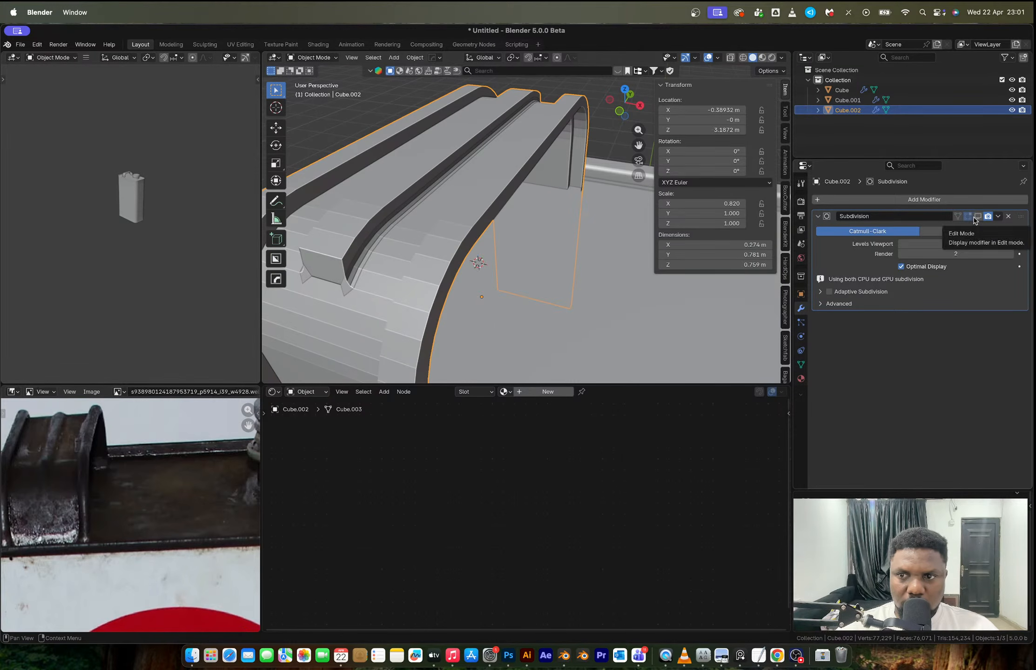
click(976, 217)
scroll(444, 252, down, 4)
middle_drag(443, 252, 461, 255)
right_click(455, 254)
click(458, 254)
Hide the subdivision preview and bevel the edge loops of the handle's rim away from the cap by about 0.0068 m with 4 segments.
key(Tab)
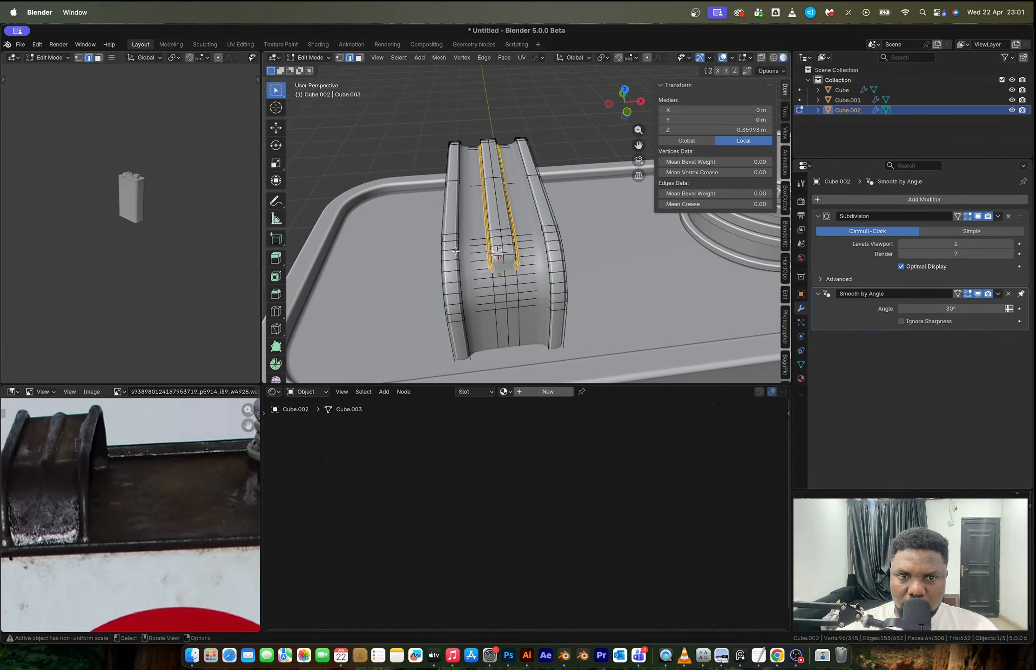
key(alt+a)
alt+click(444, 245)
alt+shift+click(444, 245)
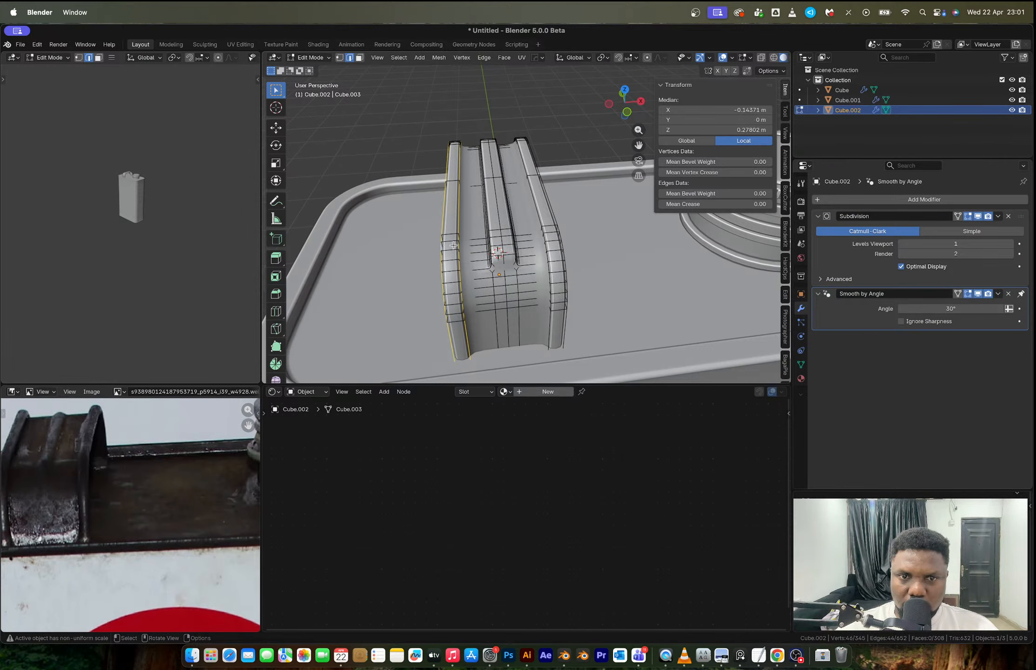
middle_drag(444, 246, 420, 227)
alt+shift+click(421, 226)
scroll(420, 226, up, 5)
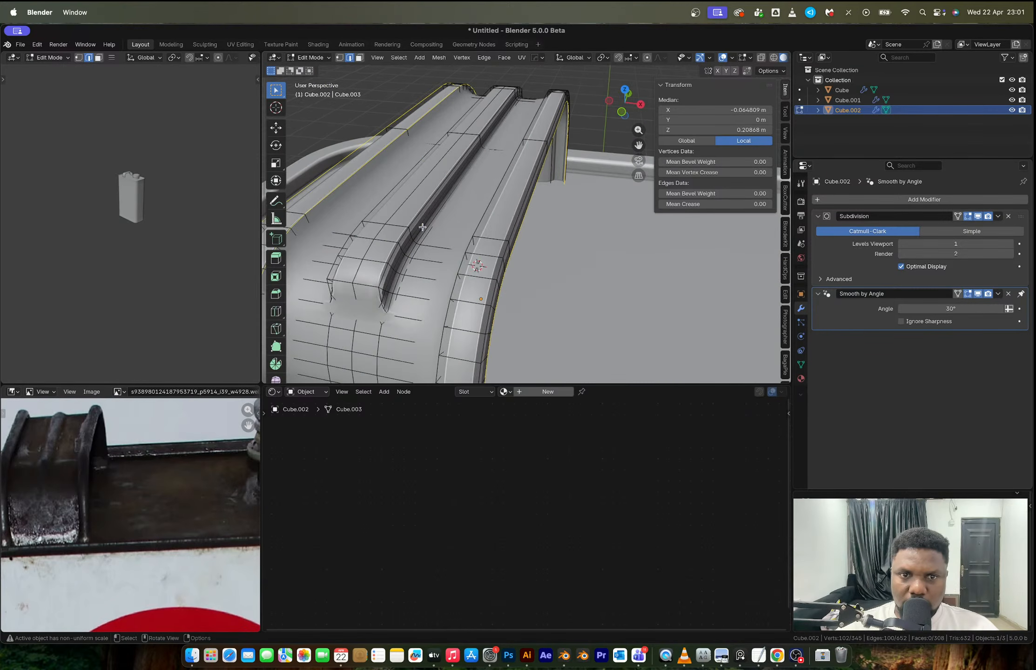
click(978, 216)
alt+shift+click(393, 276)
middle_drag(394, 276, 573, 261)
alt+shift+click(590, 249)
key(ctrl+b)
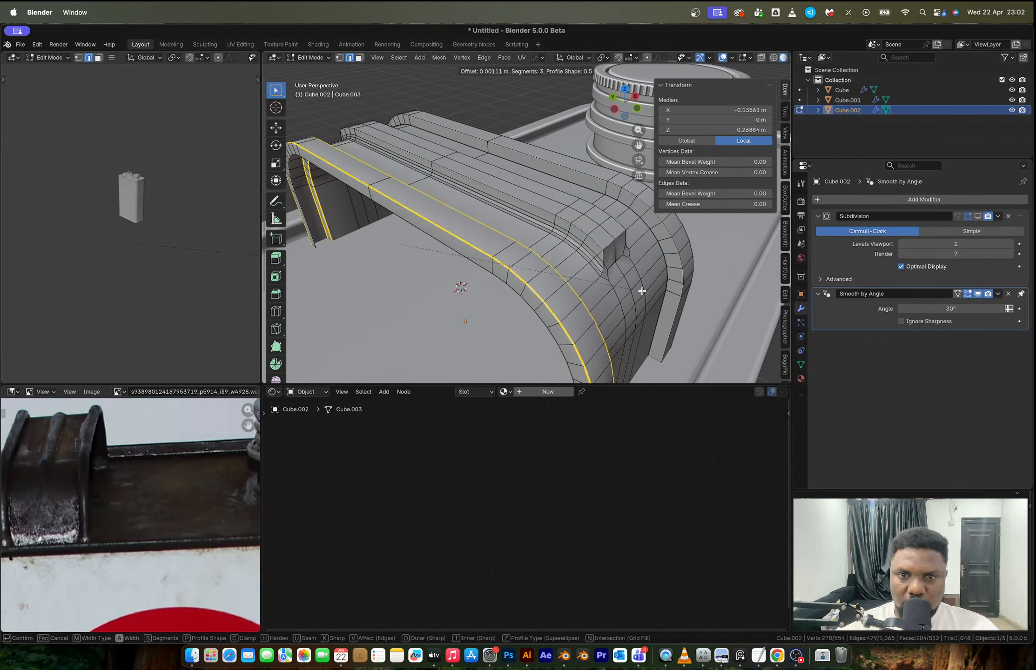
scroll(651, 292, up, 1)
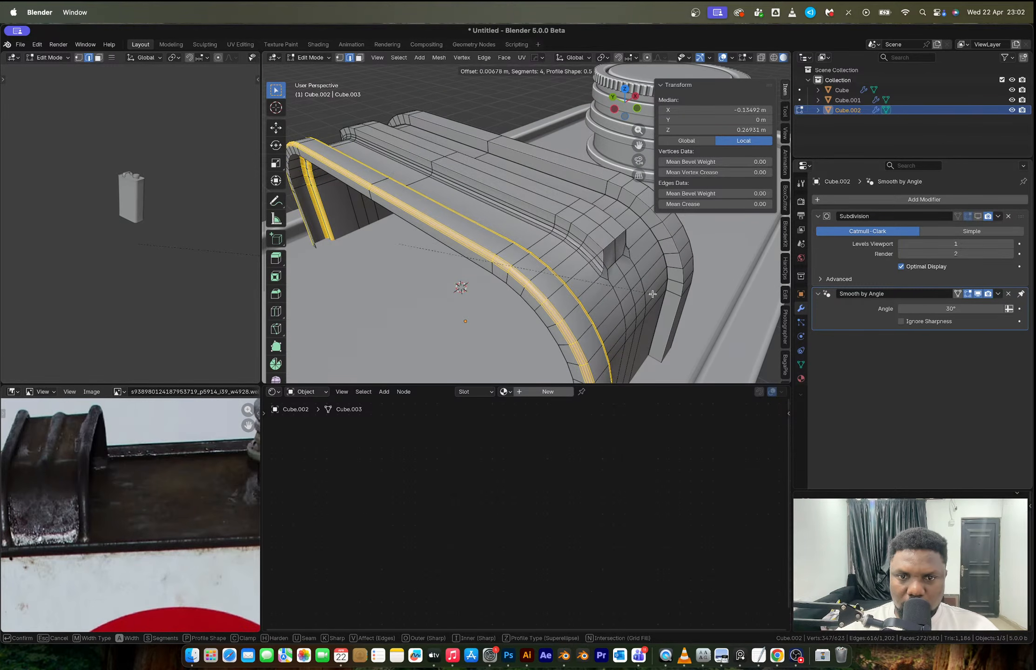
click(653, 294)
Extrude the open edge loop of the handle's rim inward about 0.017 m along the global X axis.
alt+click(526, 302)
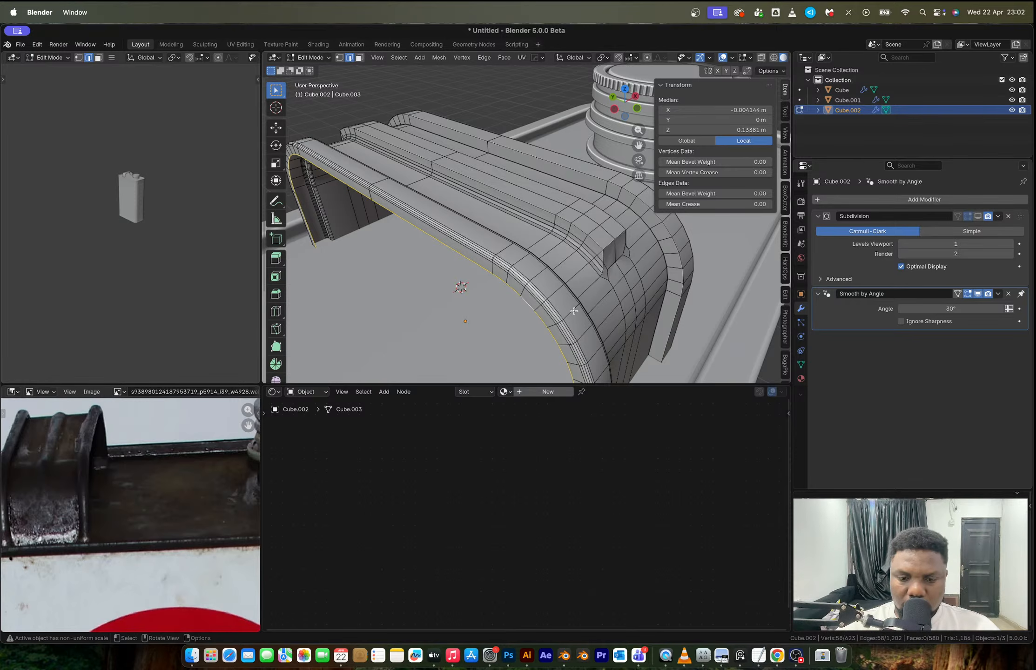
key(g)
key(y)
key(Escape)
key(e)
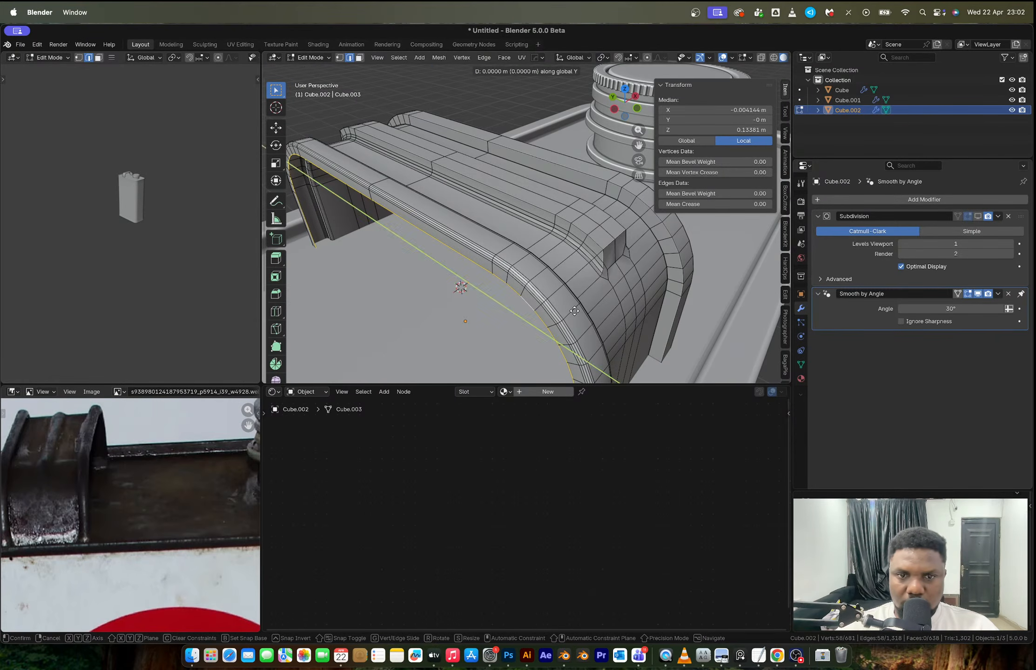
key(z)
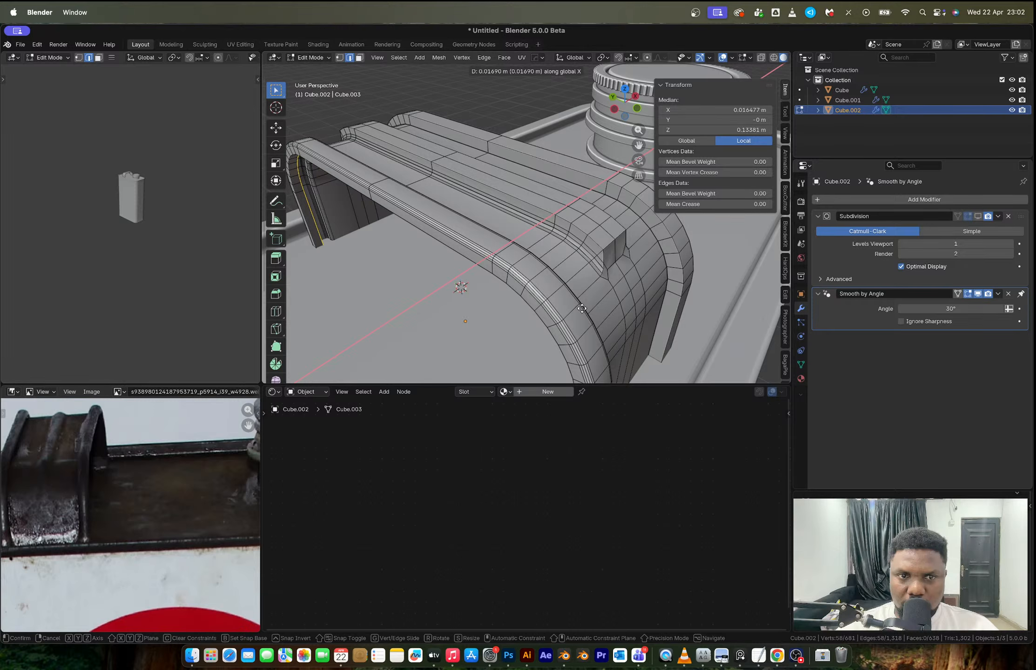
click(582, 309)
Bevel the corner edge of the extruded rim by about 0.0064 m with 4 segments and show the Subdivision modifier in the viewport.
alt+click(532, 291)
alt+click(299, 201)
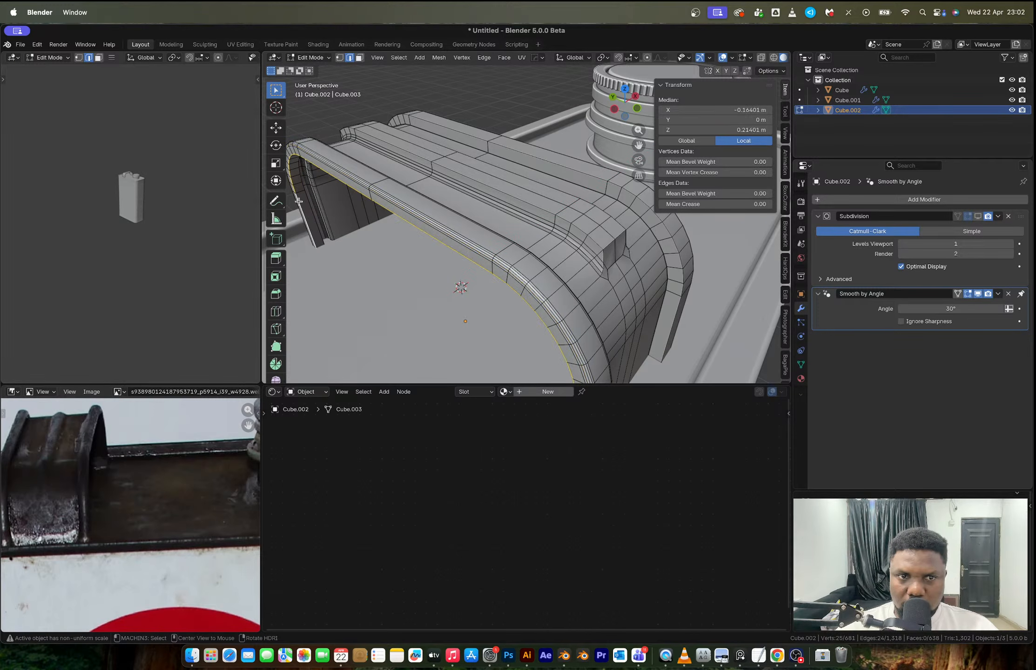
key(ctrl+b)
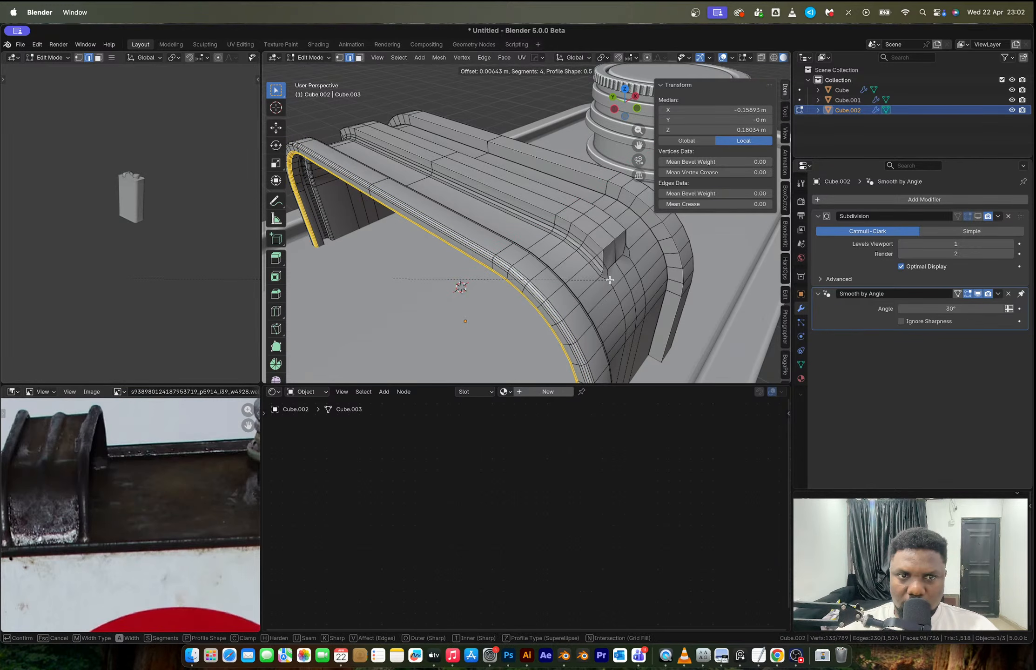
click(609, 279)
key(Tab)
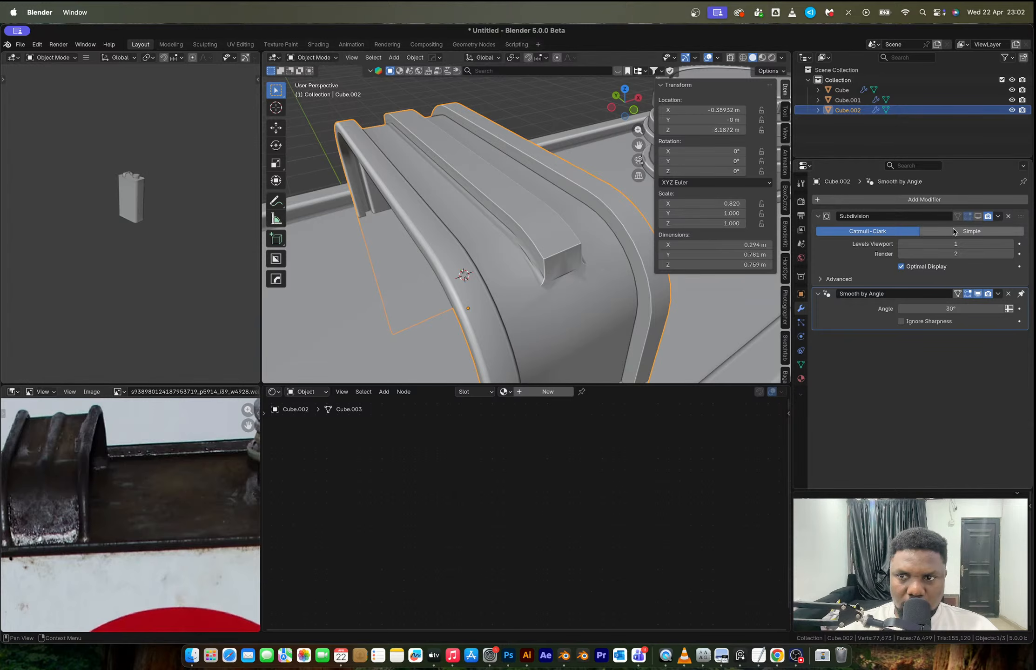
scroll(602, 260, down, 4)
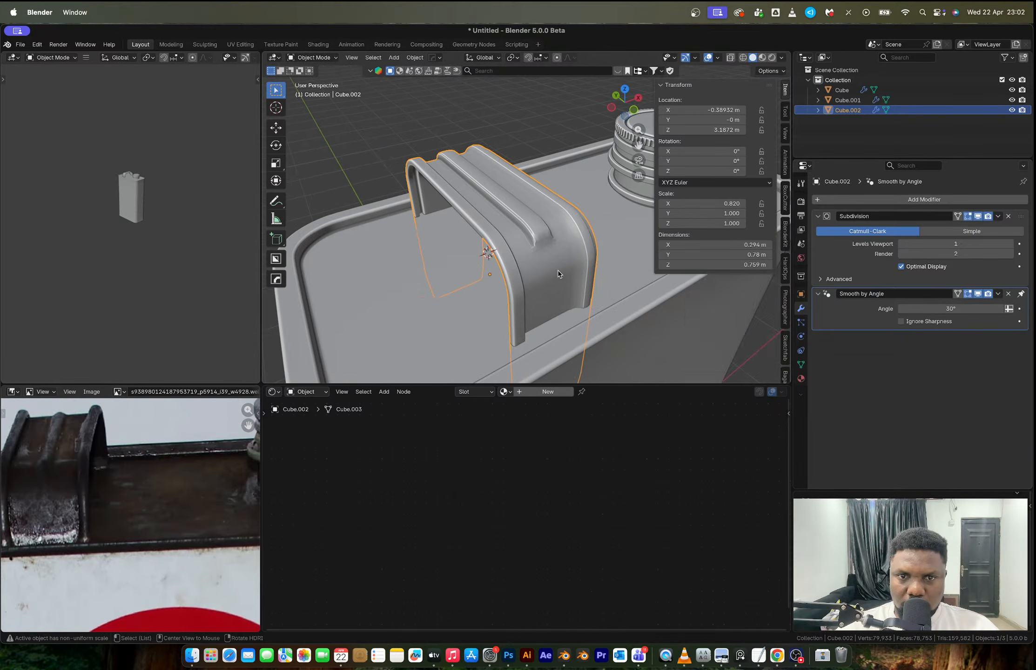
Mirror the handle across its X and Y axes and apply both mirror modifiers.
key(alt+x)
click(421, 304)
key(ctrl+a)
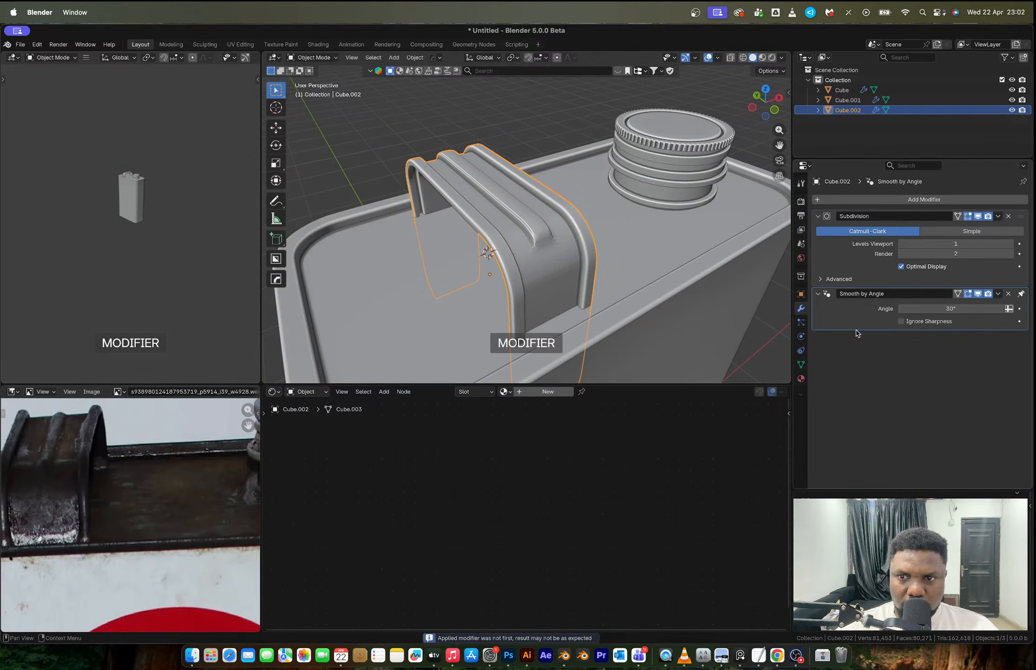
key(alt+x)
click(530, 323)
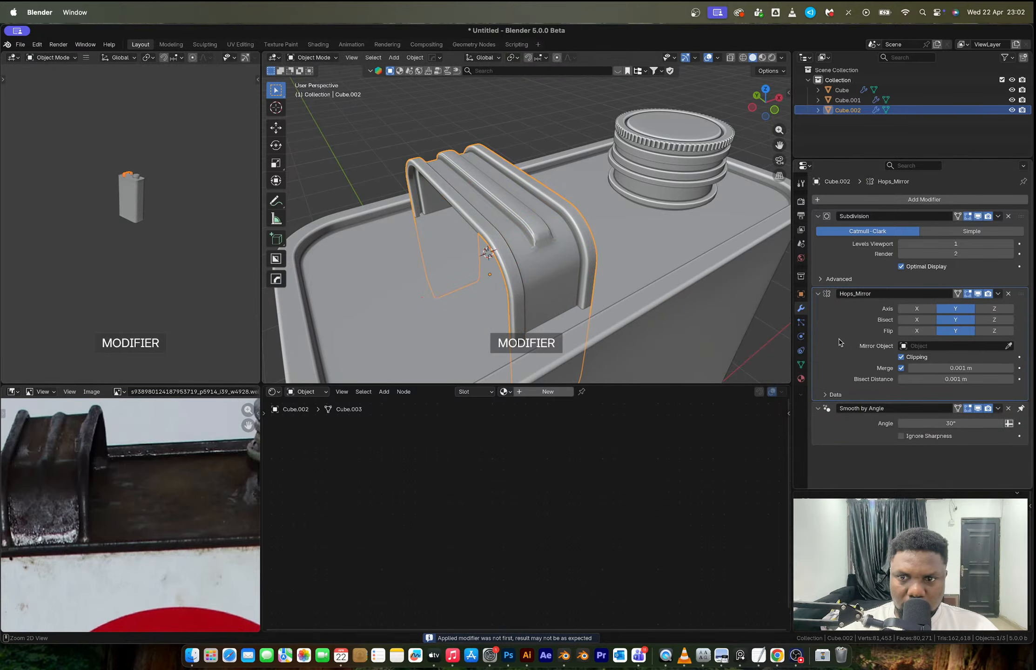
key(ctrl+a)
scroll(565, 258, down, 4)
scroll(543, 252, down, 3)
click(656, 213)
middle_drag(654, 259, 539, 207)
scroll(560, 290, down, 3)
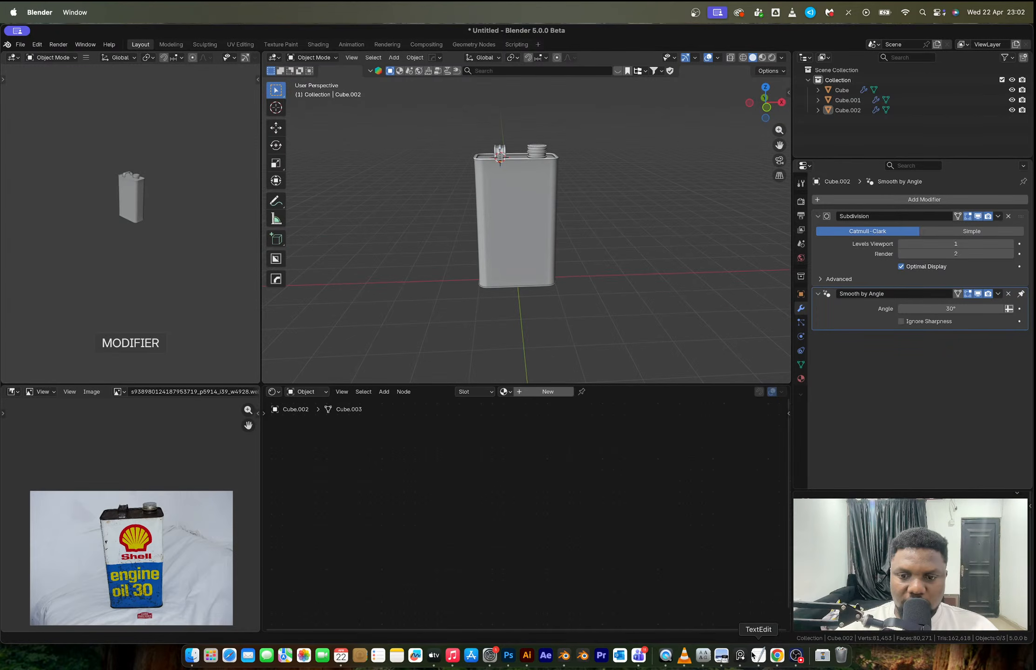
click(797, 656)
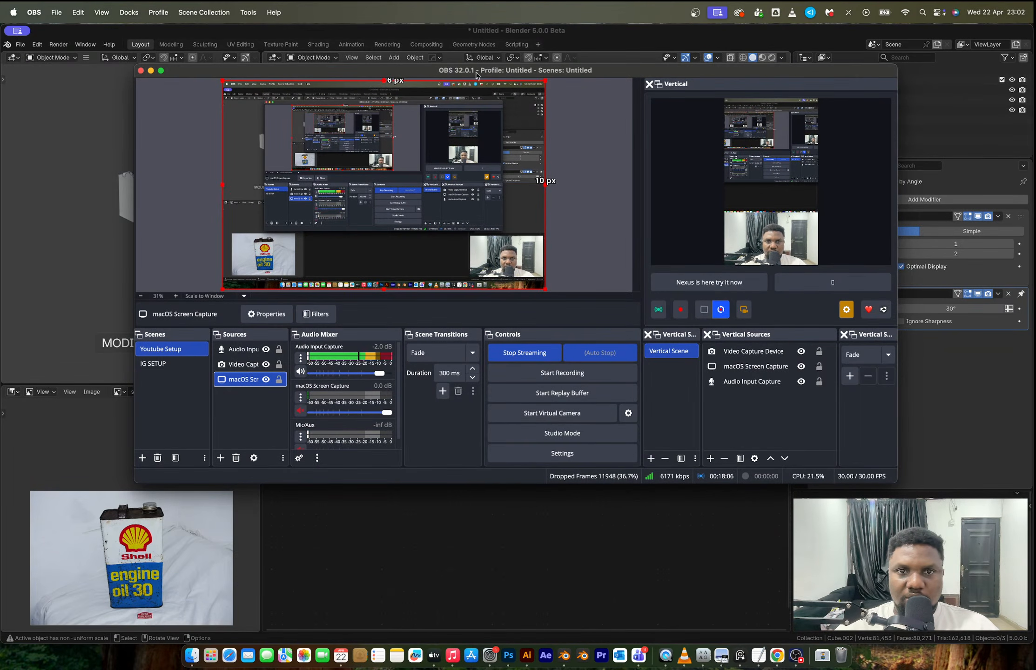
click(534, 36)
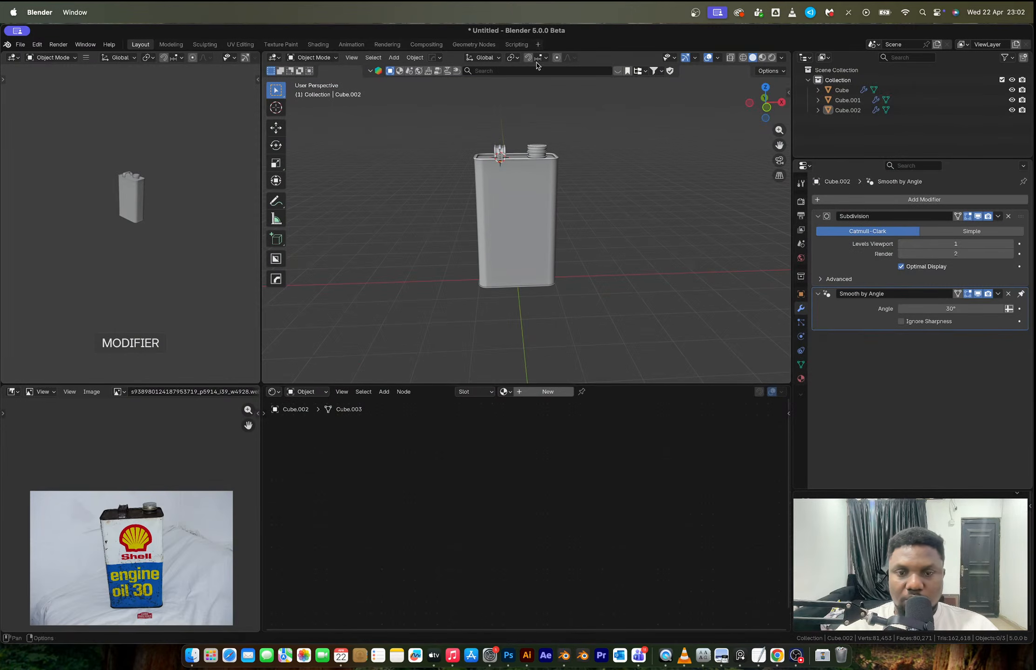
Create a new material for the can body and switch the reference image area to the UV Editor.
click(524, 199)
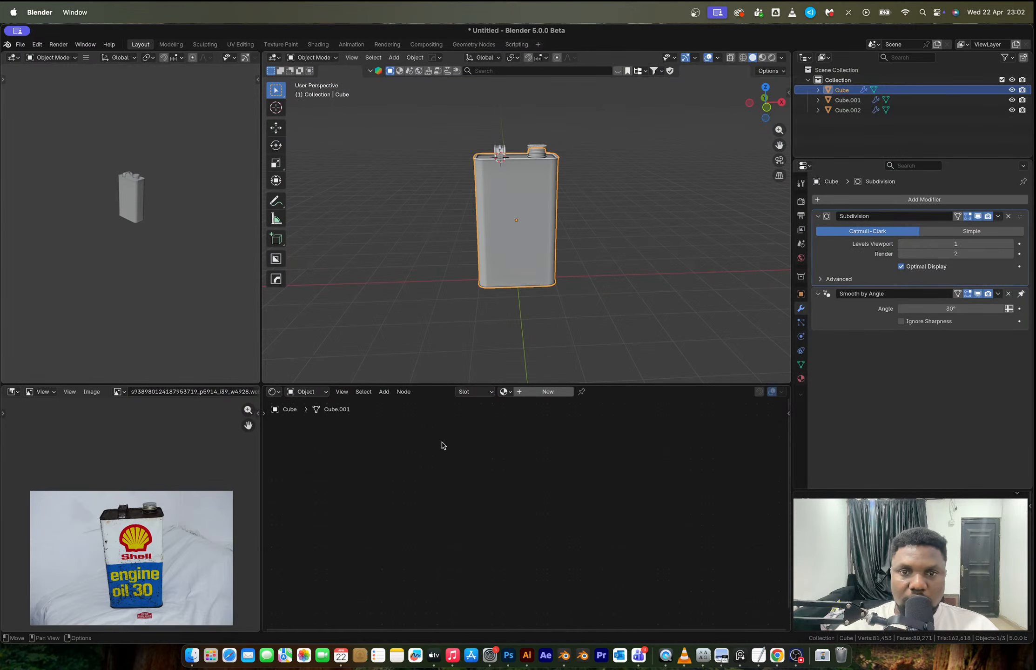
click(535, 392)
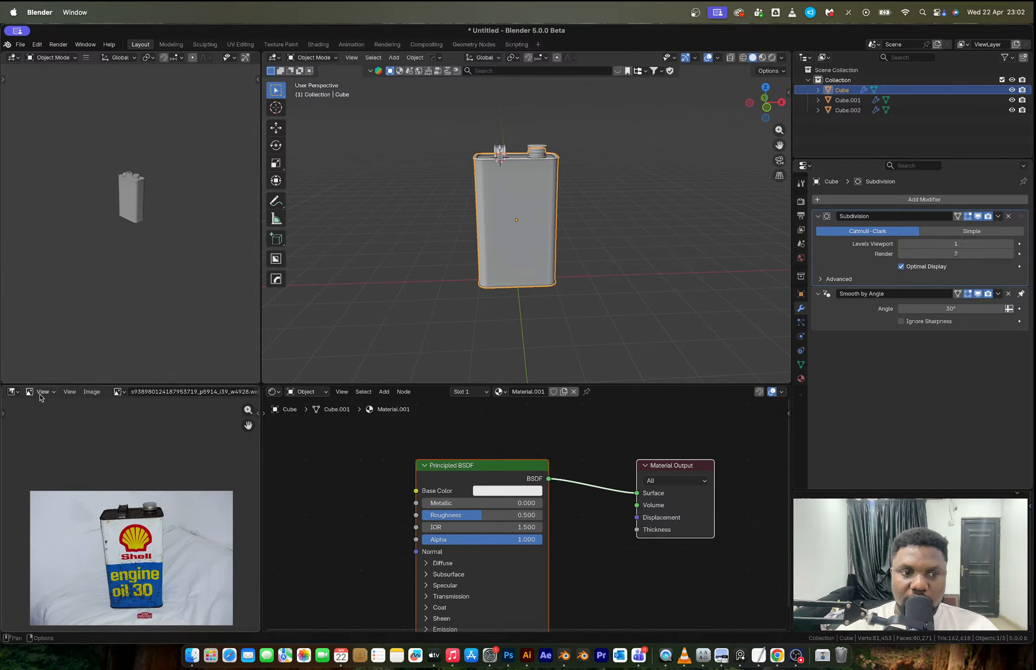
click(13, 392)
click(37, 440)
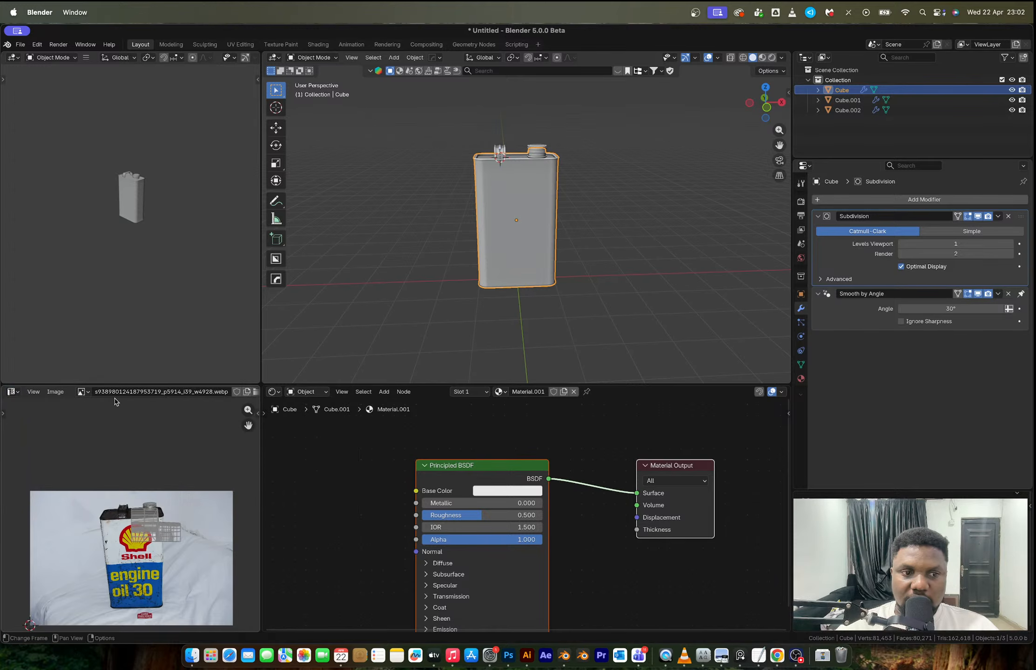
Display Gemini_Generated_Image_mp4989mp4989mp49.png in the UV Editor and select the can body's entire mesh.
click(84, 392)
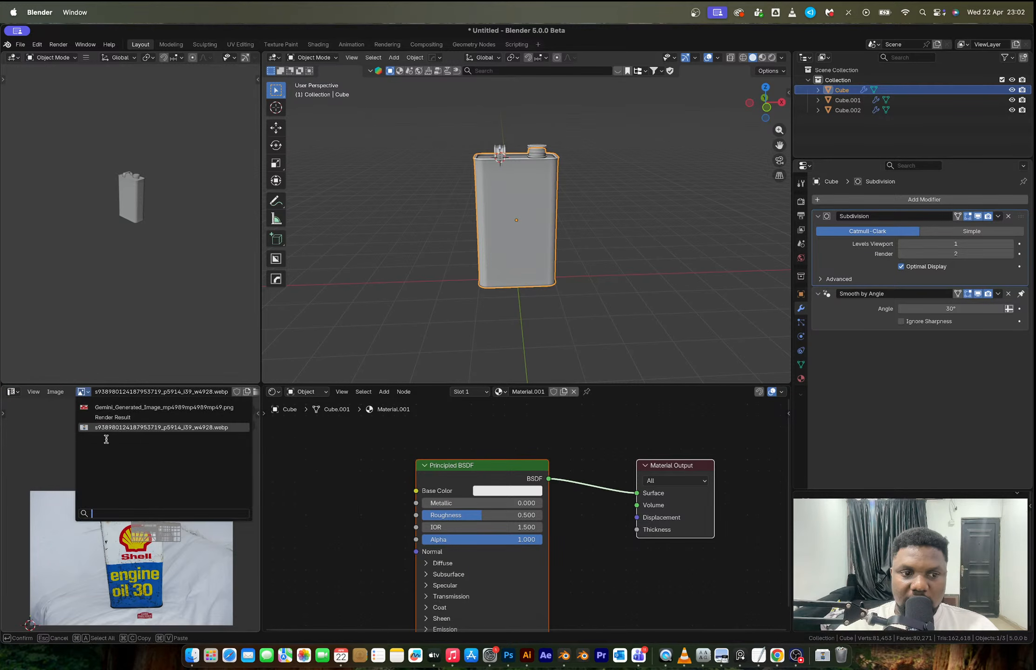
click(130, 412)
scroll(140, 521, up, 6)
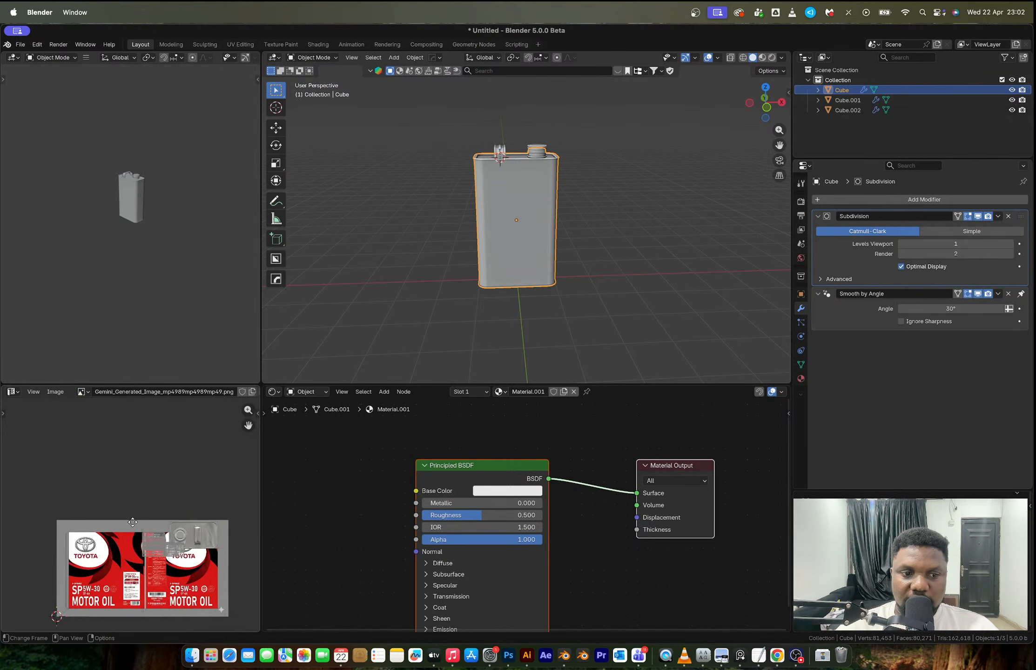
scroll(132, 515, down, 2)
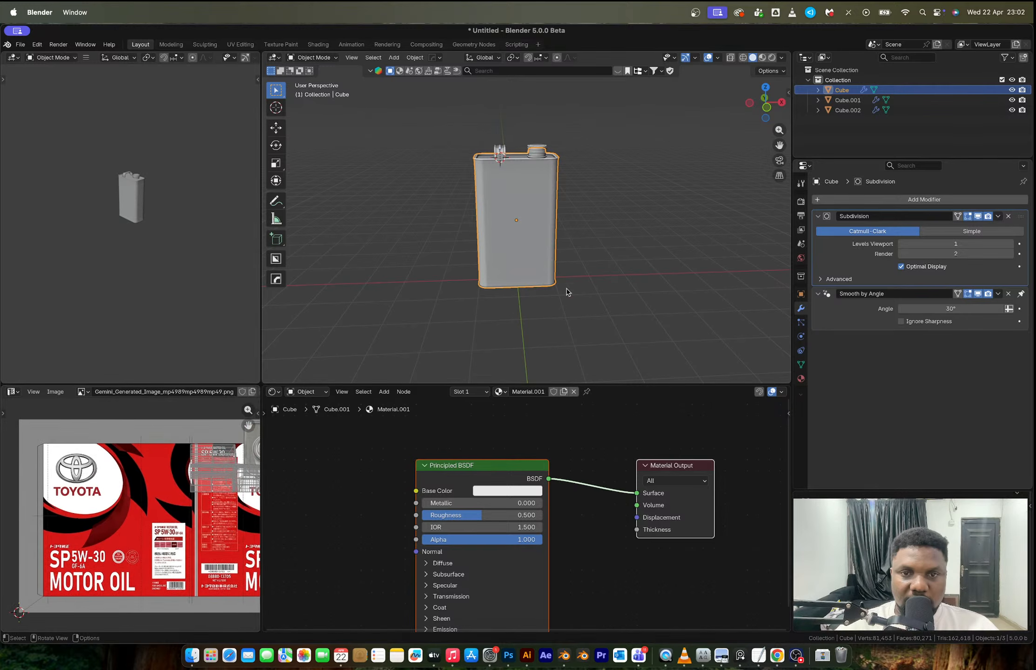
key(Tab)
key(a)
key(Tab)
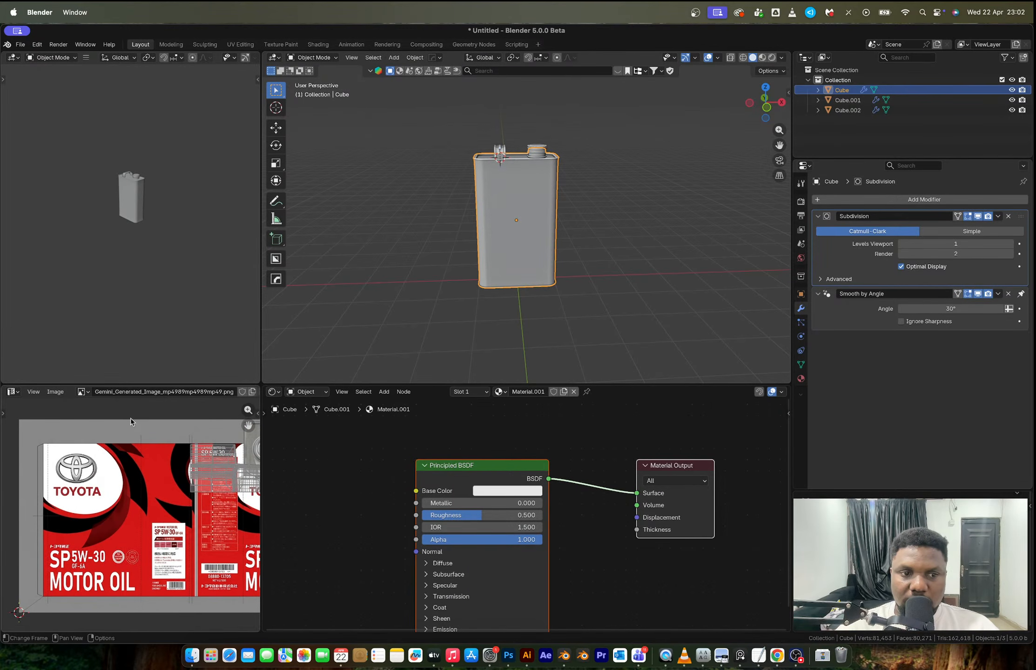
Add the Toyota label image to the can's material as a texture node and connect its Color to Base Color.
drag(82, 391, 324, 536)
middle_drag(361, 518, 582, 460)
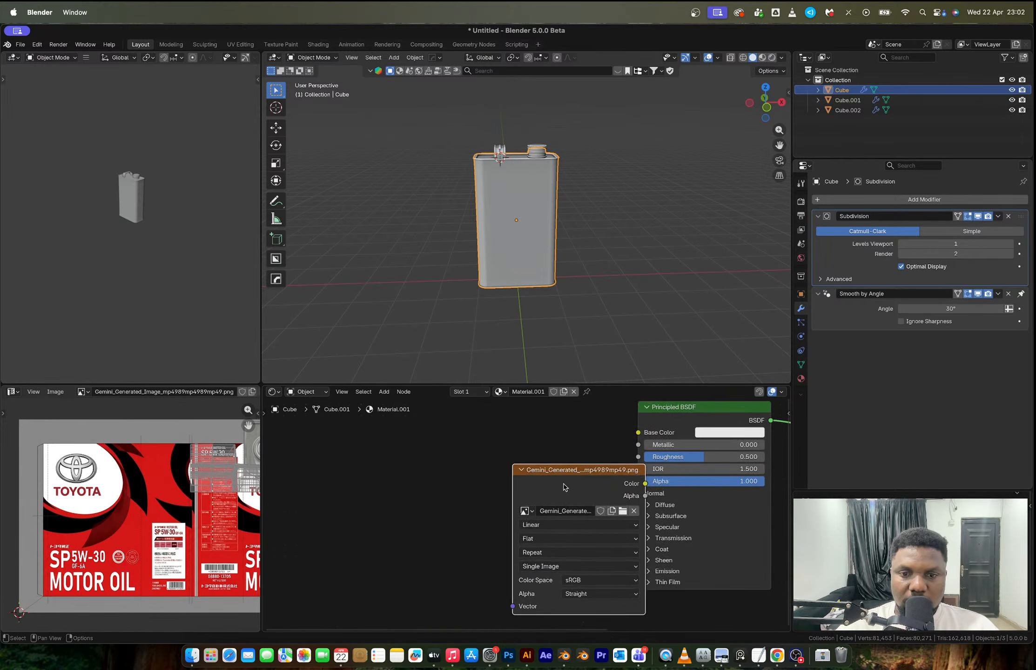
drag(565, 488, 367, 488)
middle_drag(368, 488, 332, 539)
drag(412, 532, 603, 483)
Show the can in Material Preview and project its UVs from the front orthographic view.
key(z)
click(605, 286)
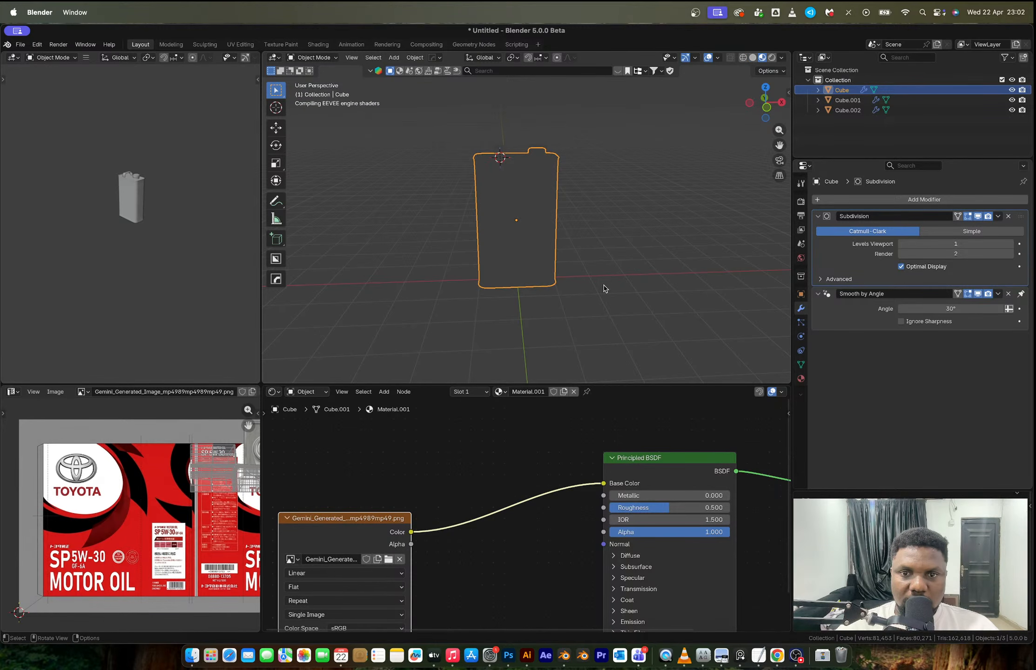
click(767, 107)
scroll(543, 195, up, 5)
scroll(542, 195, down, 4)
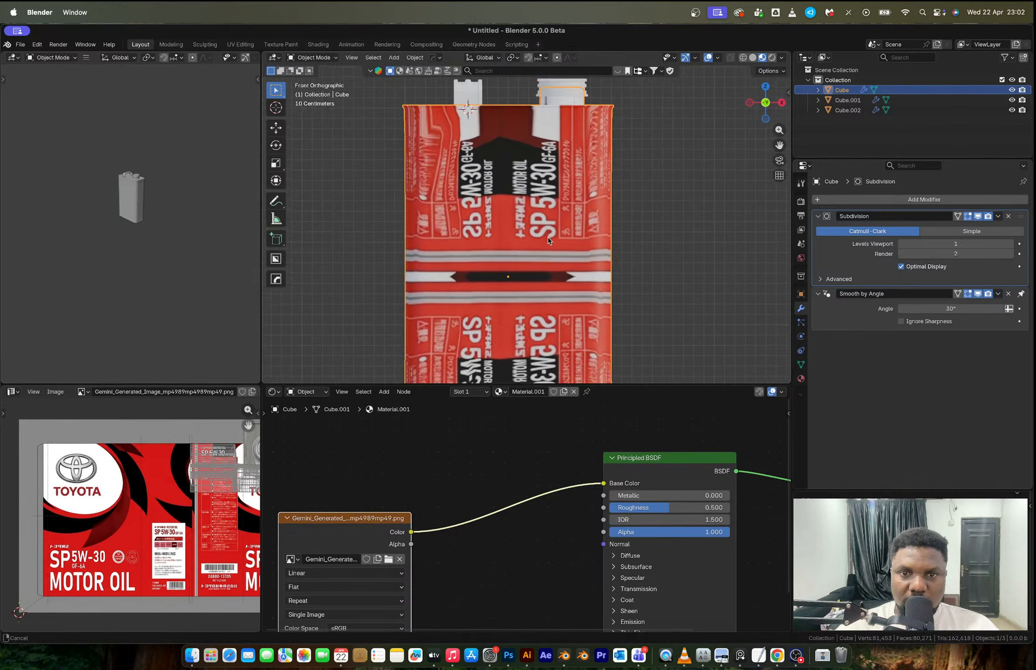
key(Tab)
key(u)
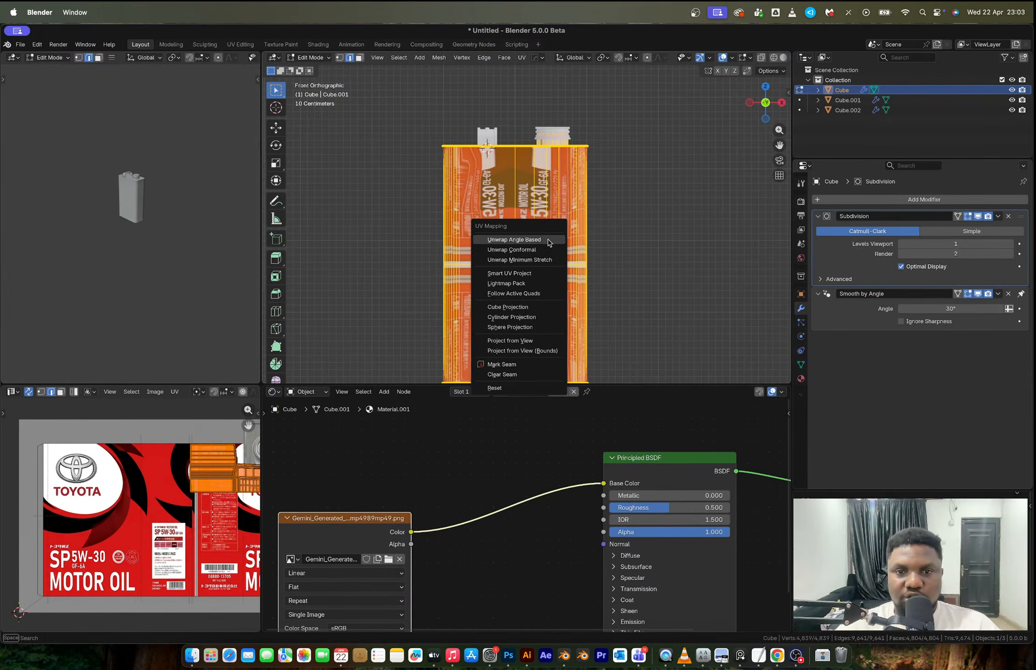
click(519, 340)
Scale and move the projected UVs to fit the large front panel with the Toyota logo on the label image.
key(s)
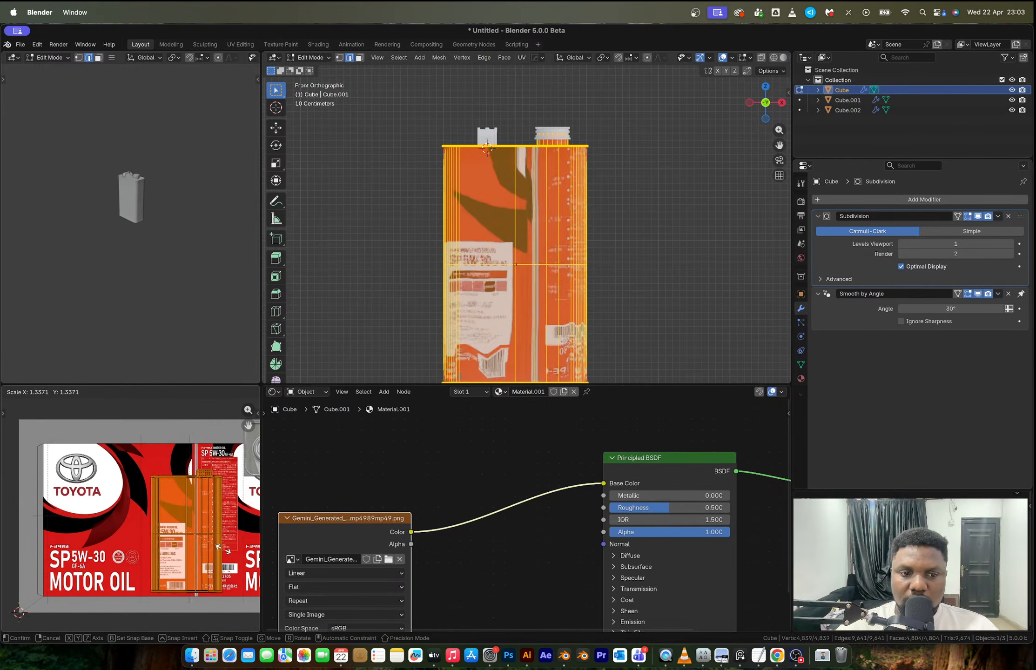
click(220, 554)
key(g)
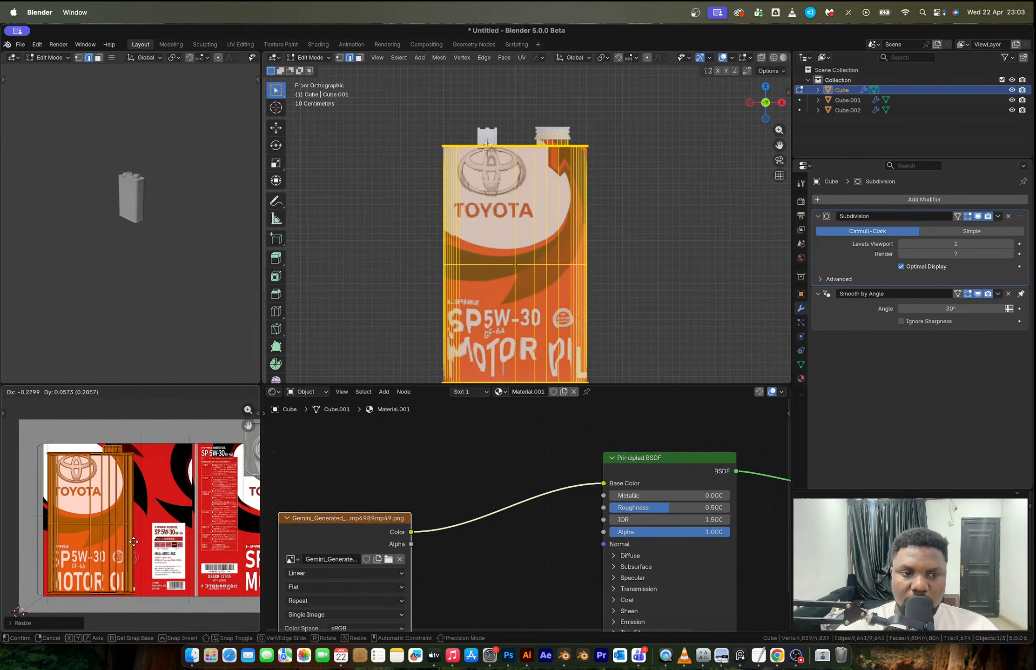
click(135, 542)
key(s)
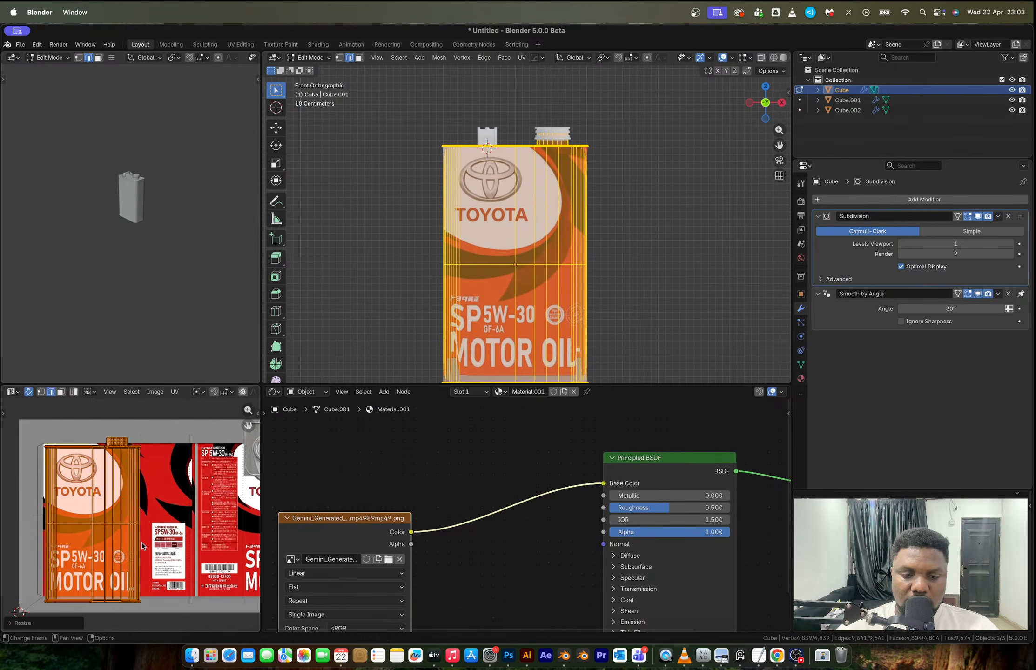
click(138, 541)
key(g)
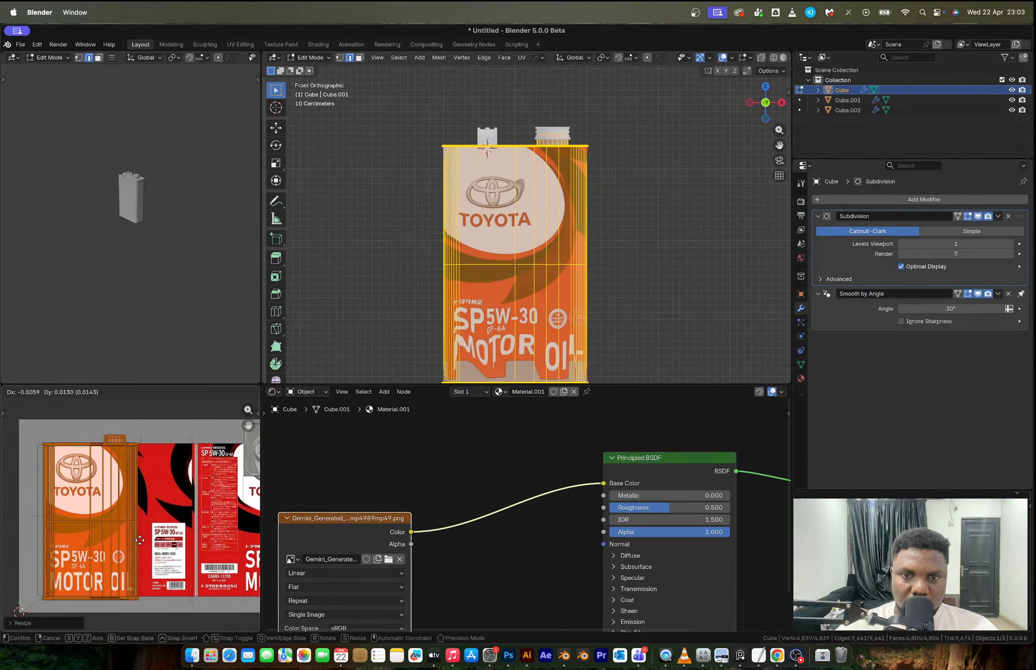
click(141, 539)
Add evenly spaced horizontal loop cuts to the can body's lower and upper halves, plus supporting loops near its base and top.
key(ctrl+r)
scroll(555, 314, up, 3)
scroll(556, 314, up, 1)
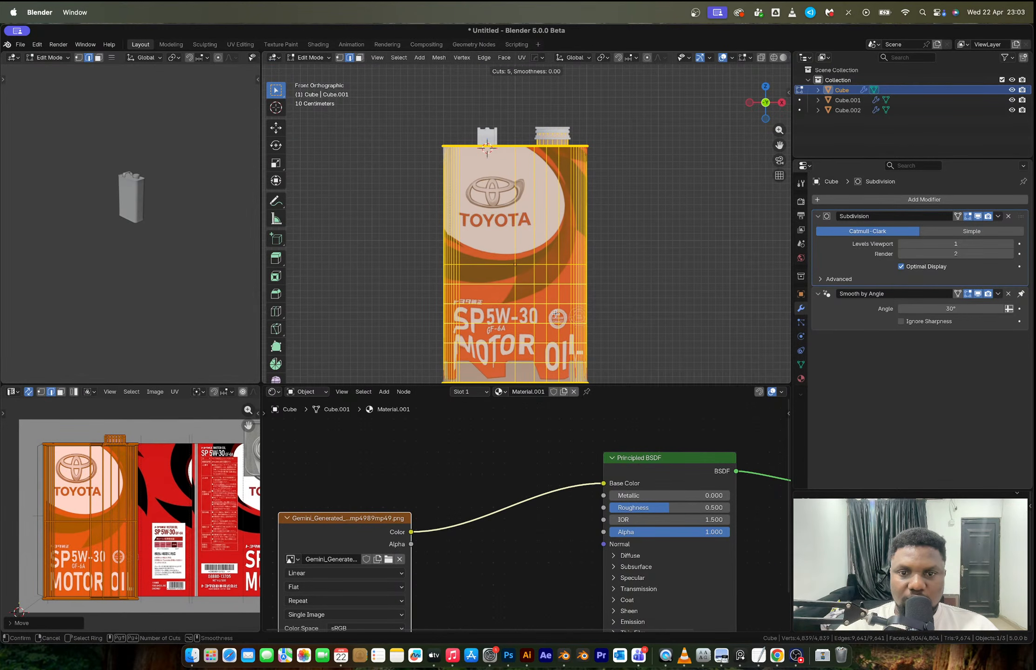
scroll(556, 314, down, 1)
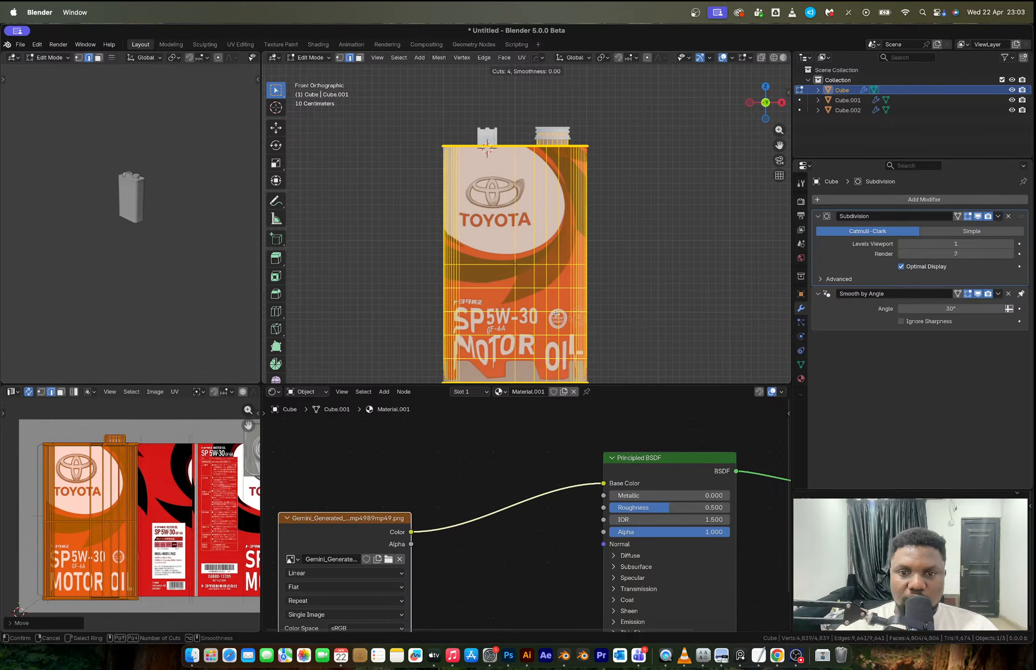
scroll(556, 314, down, 1)
click(572, 222)
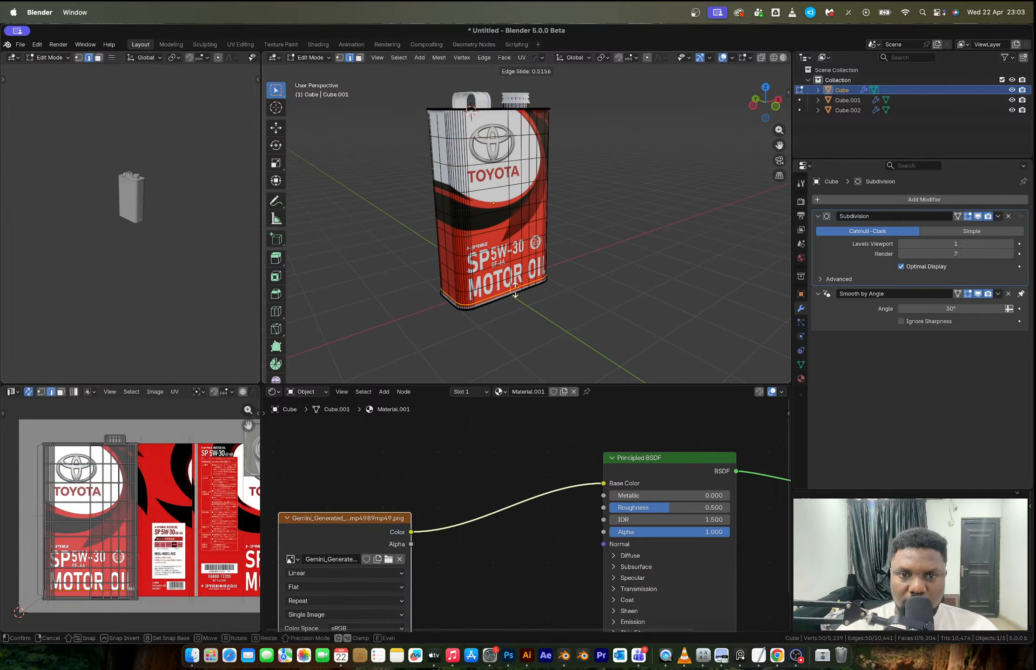
click(516, 291)
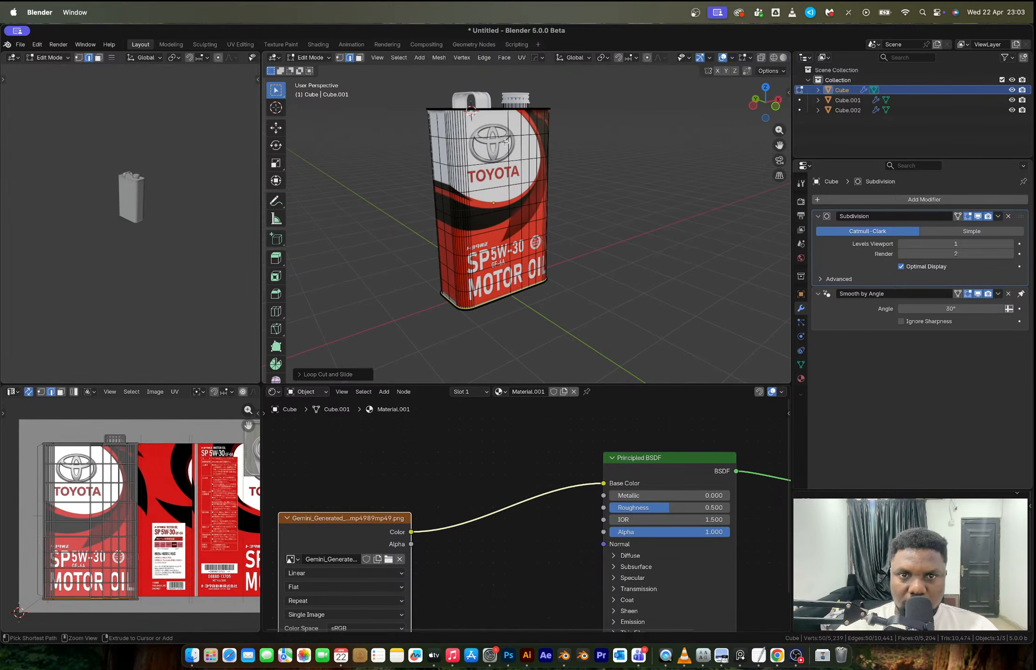
key(ctrl+r)
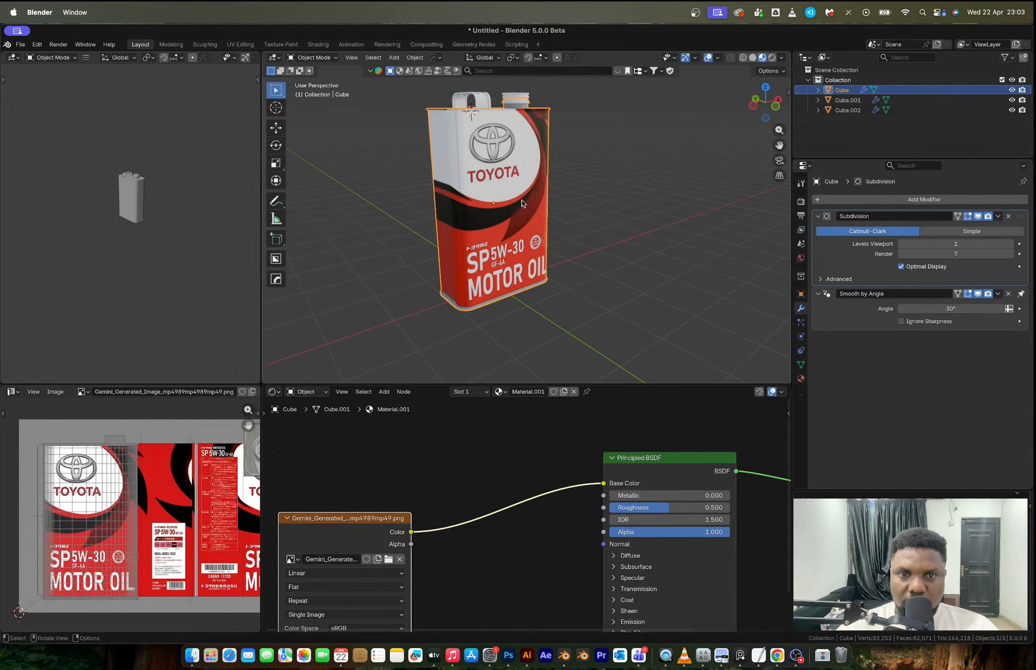
Mirror the can body across the Y axis with bisect and flip, and apply the mirror modifier.
middle_drag(521, 205, 556, 274)
key(alt+x)
click(565, 205)
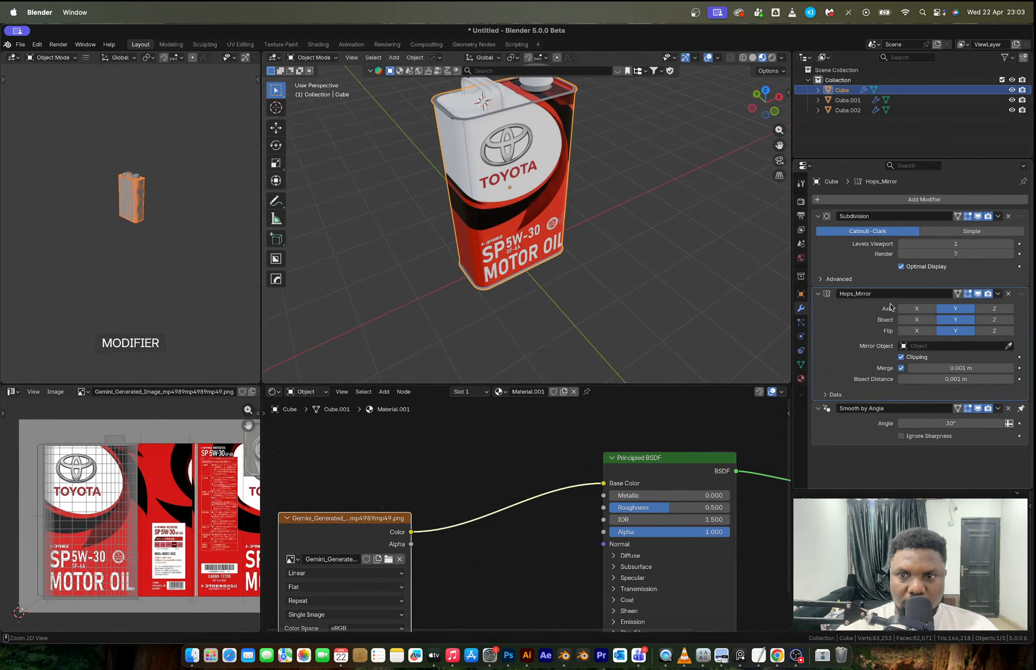
key(ctrl+a)
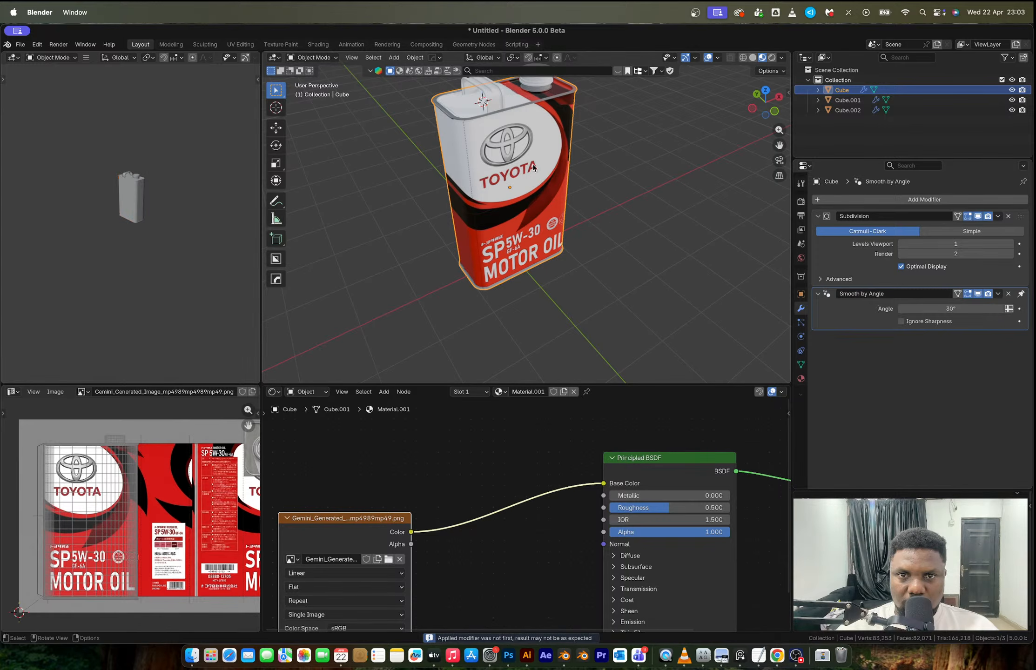
Undo applying the can body's mirror modifier and select the body's entire mesh in Edit Mode.
shift+middle_drag(532, 163, 554, 251)
scroll(558, 223, up, 5)
middle_drag(577, 200, 586, 165)
key(super+z)
key(Tab)
middle_drag(467, 209, 457, 198)
key(a)
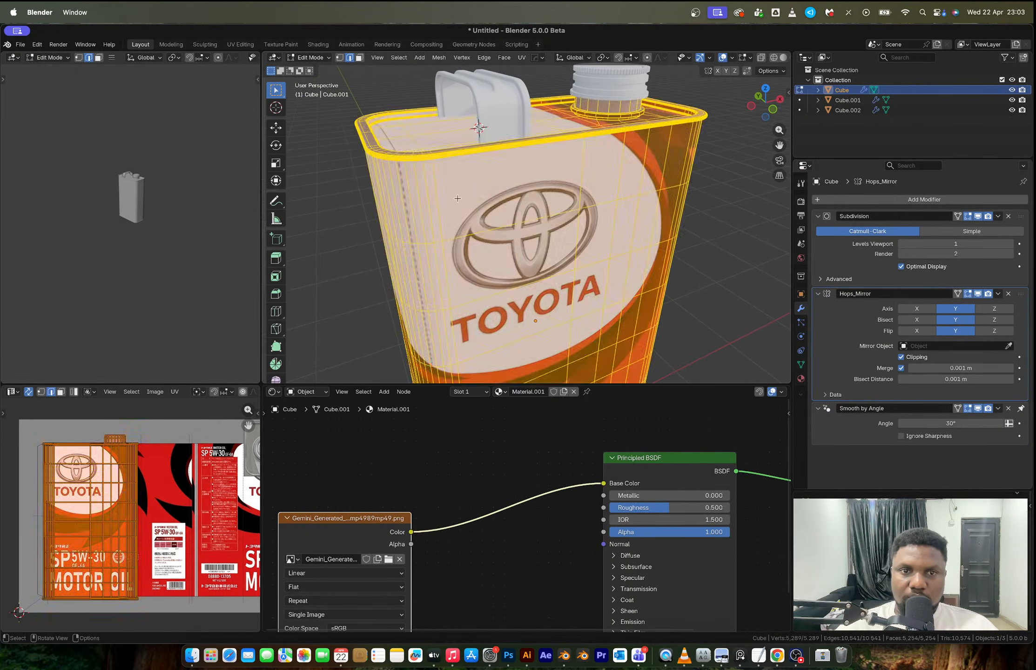
Scale the can body's UVs to about 0.95 and nudge them sideways to refit the label's front panel.
click(775, 111)
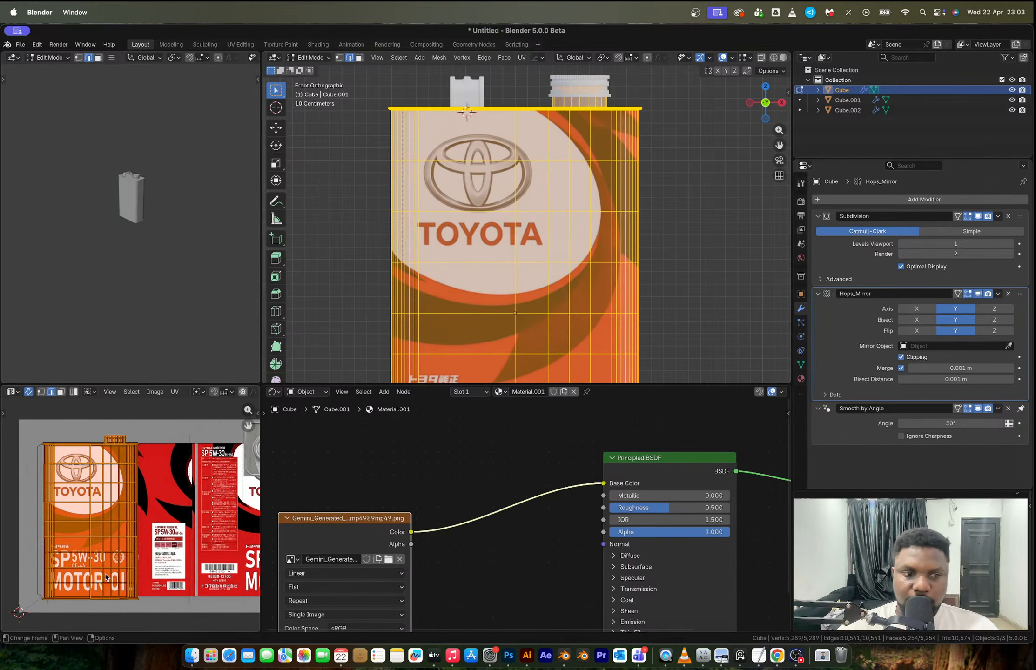
key(s)
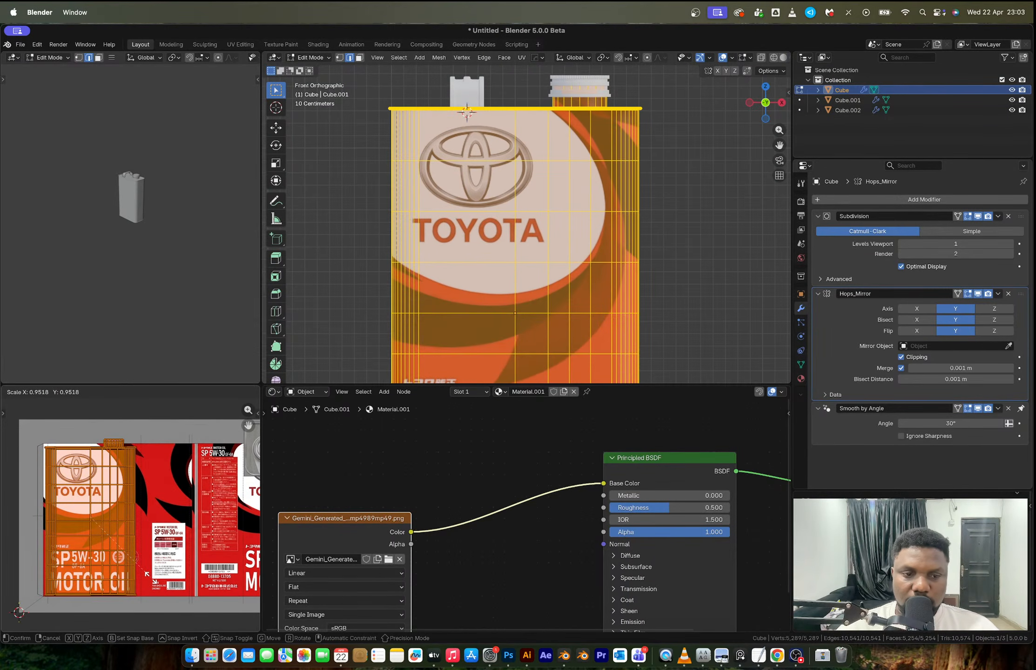
click(152, 580)
key(g)
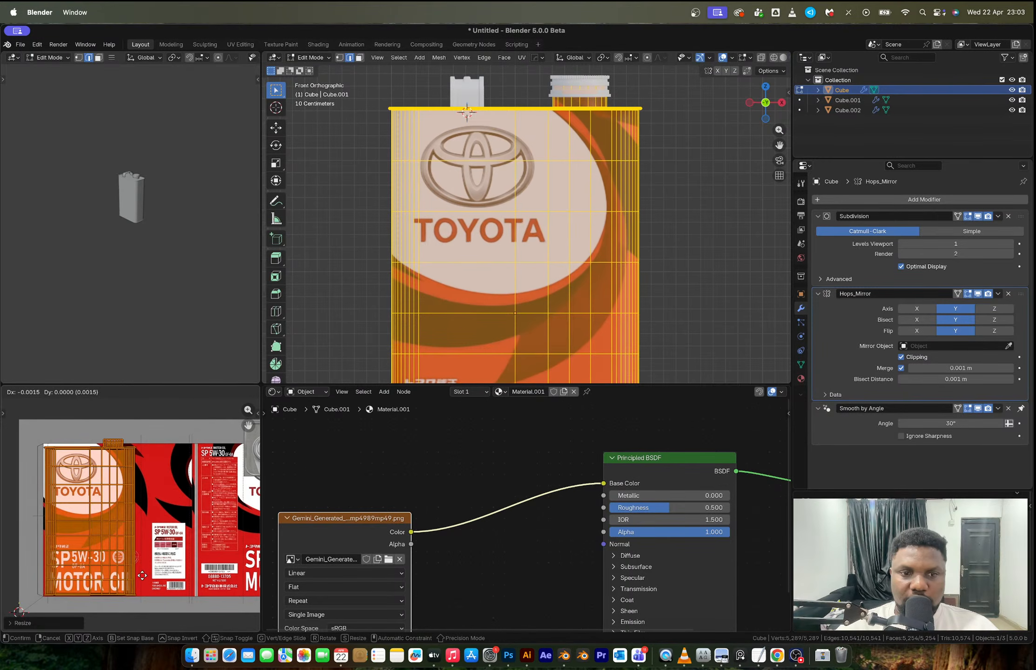
click(143, 576)
key(Tab)
middle_drag(531, 228, 532, 280)
scroll(514, 231, up, 4)
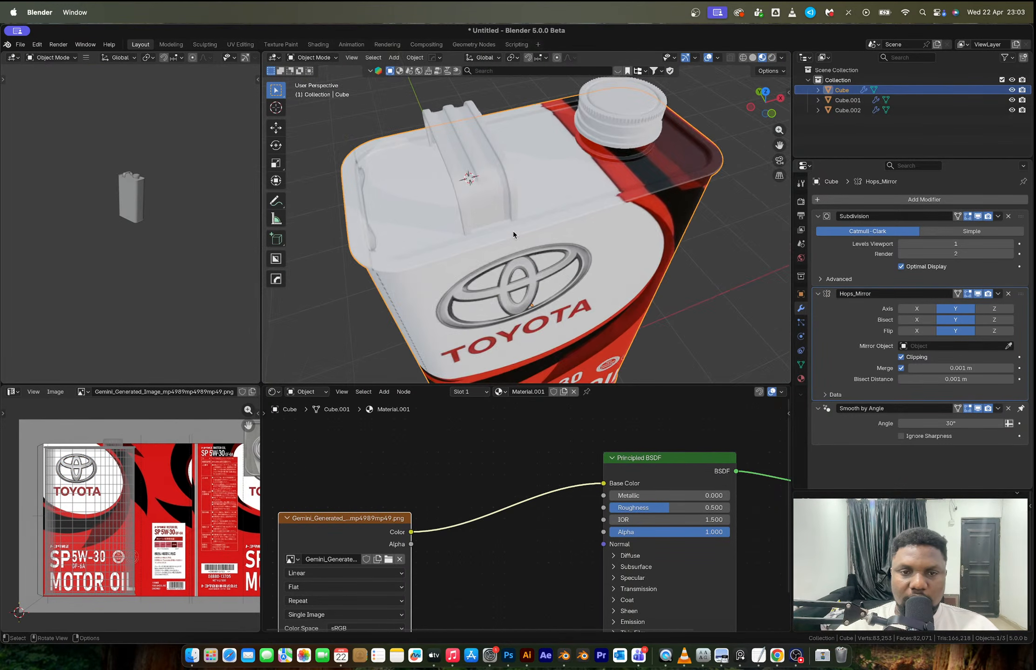
middle_drag(513, 231, 543, 261)
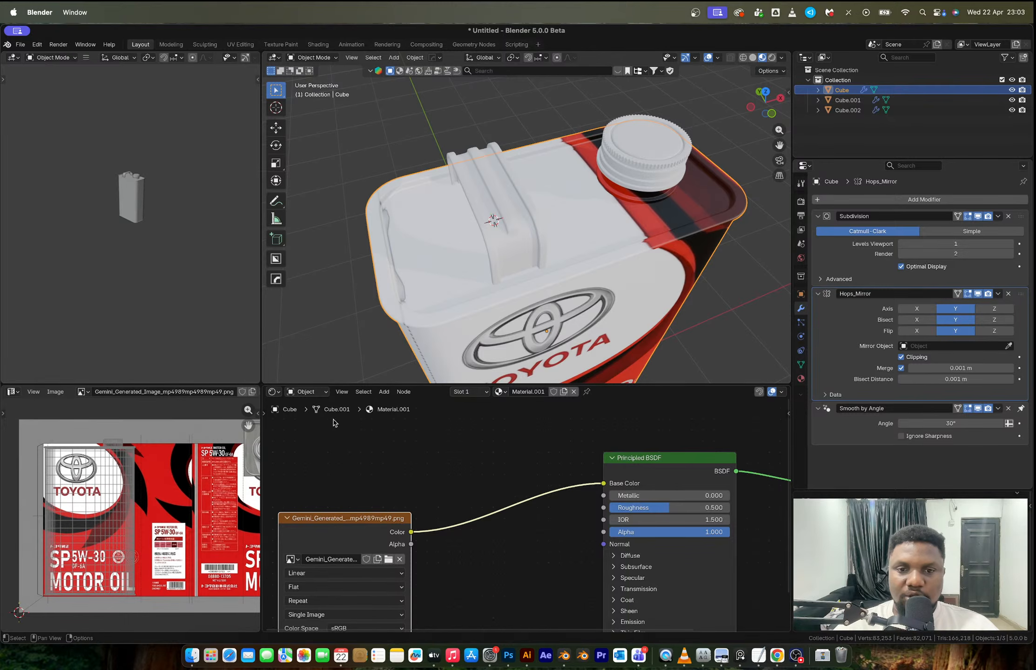
middle_drag(558, 229, 543, 270)
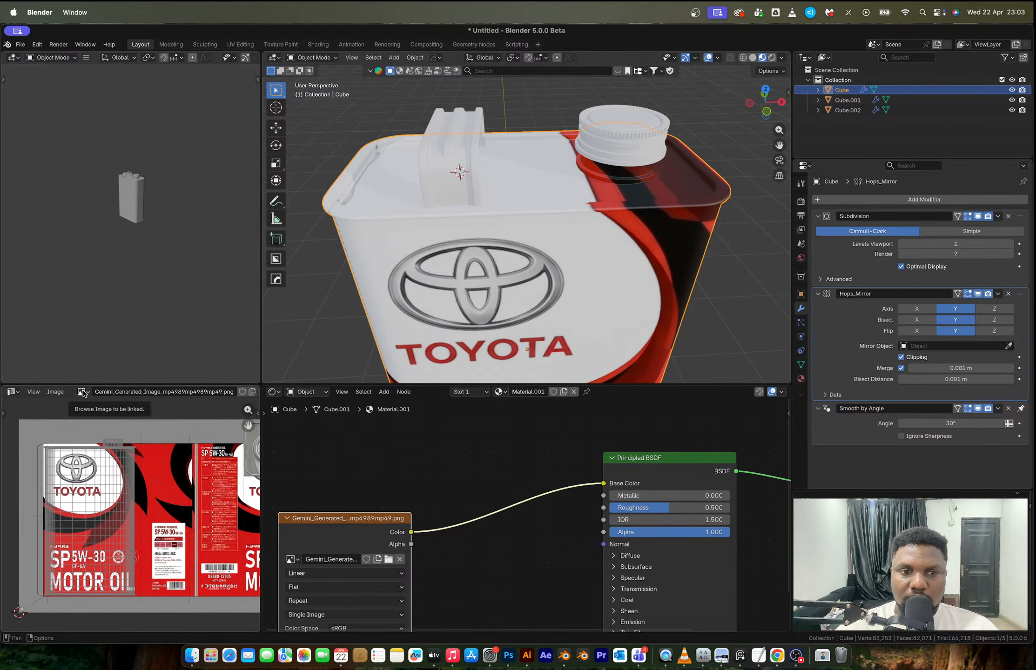
Select all faces of the can body's lid, rim and cap neck, including those on the hidden side.
key(Tab)
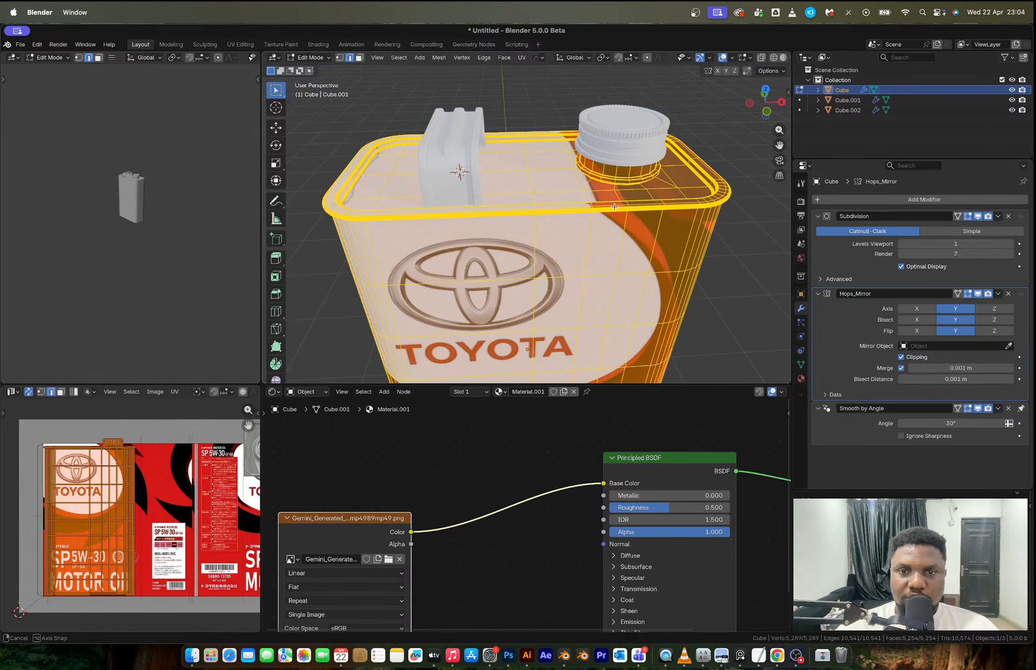
middle_drag(620, 207, 613, 232)
key(3)
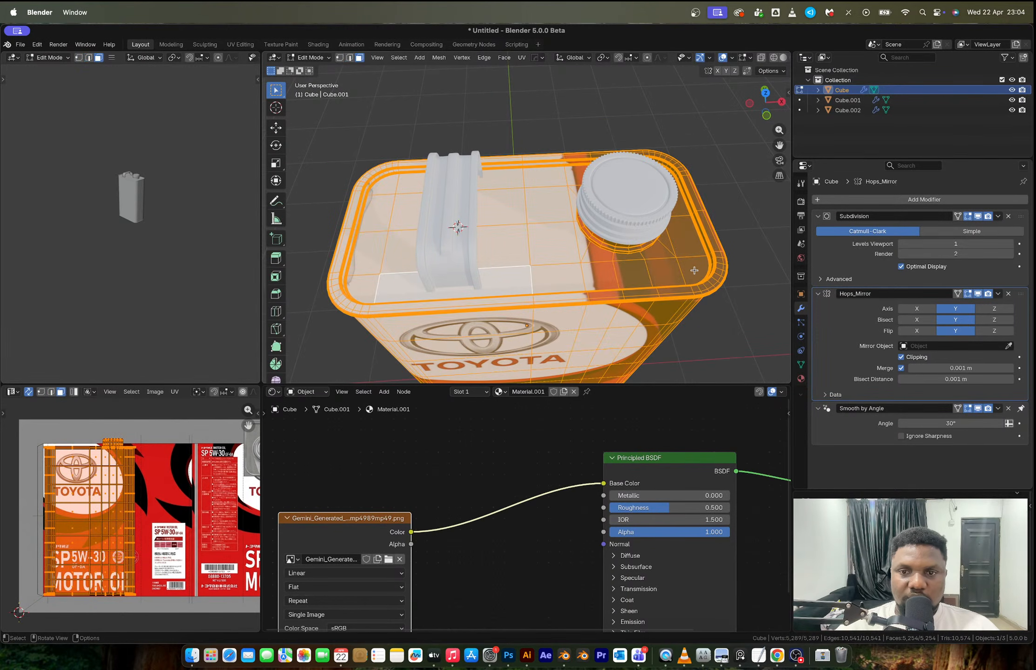
key(1)
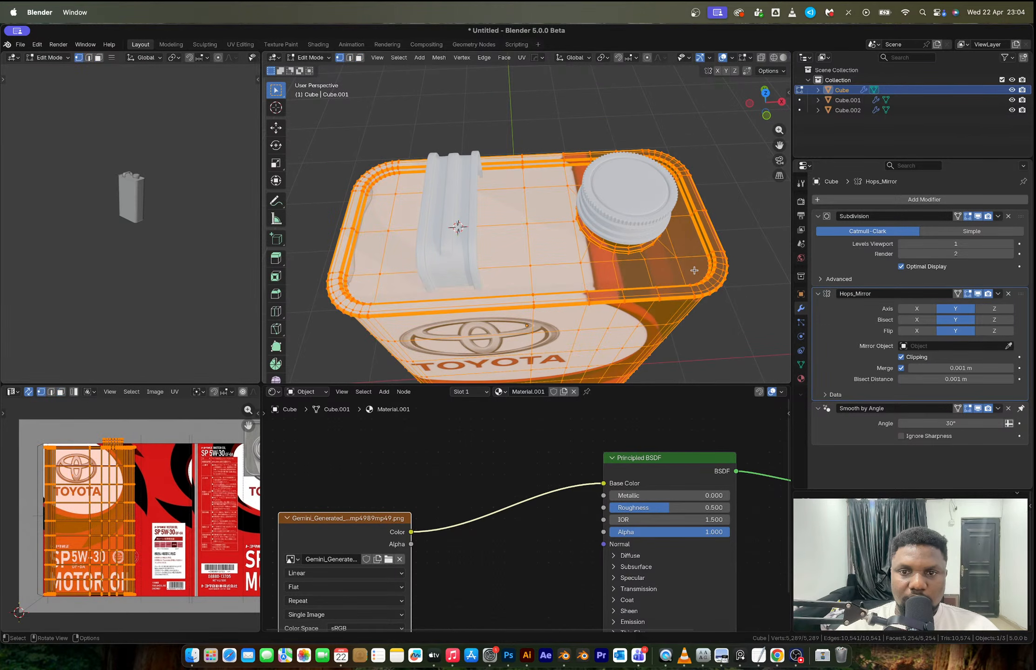
click(767, 116)
key(alt+z)
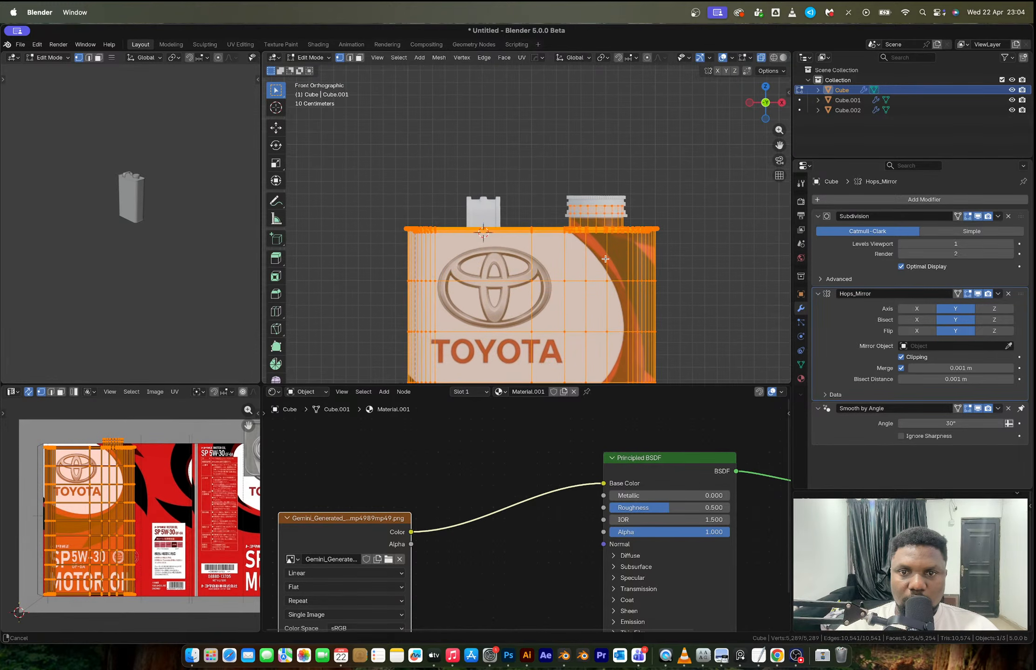
scroll(605, 259, up, 3)
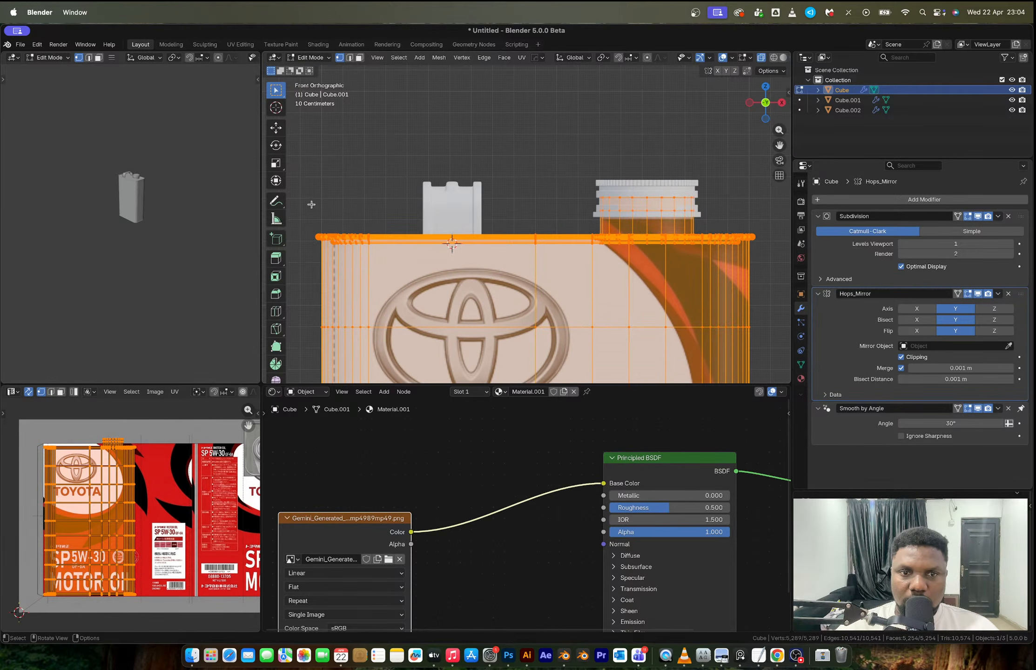
drag(307, 180, 760, 255)
middle_drag(760, 255, 692, 279)
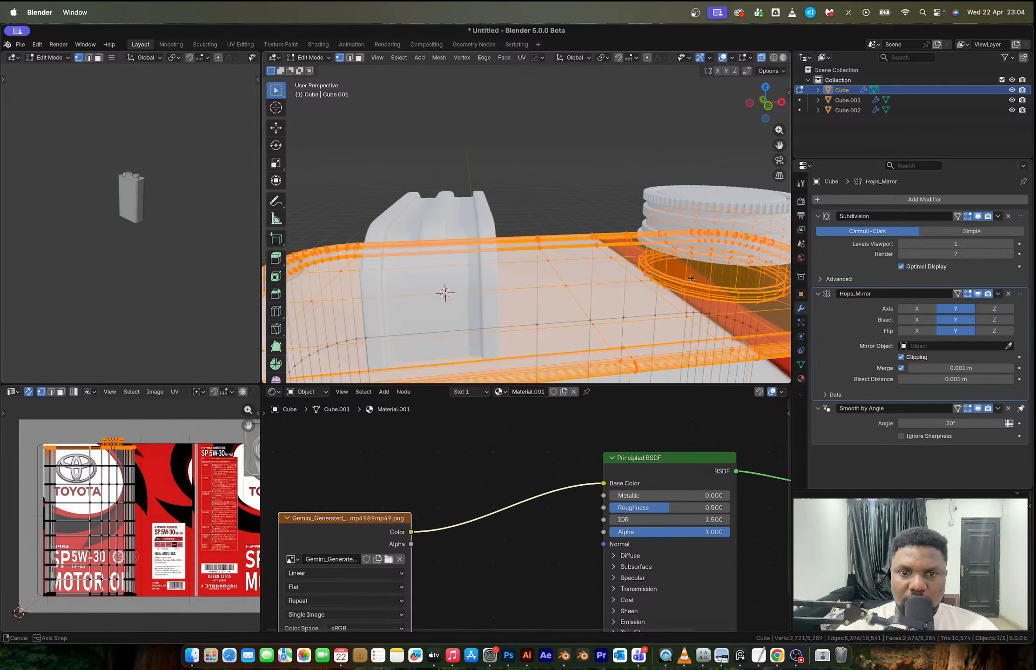
scroll(692, 279, down, 4)
key(alt+z)
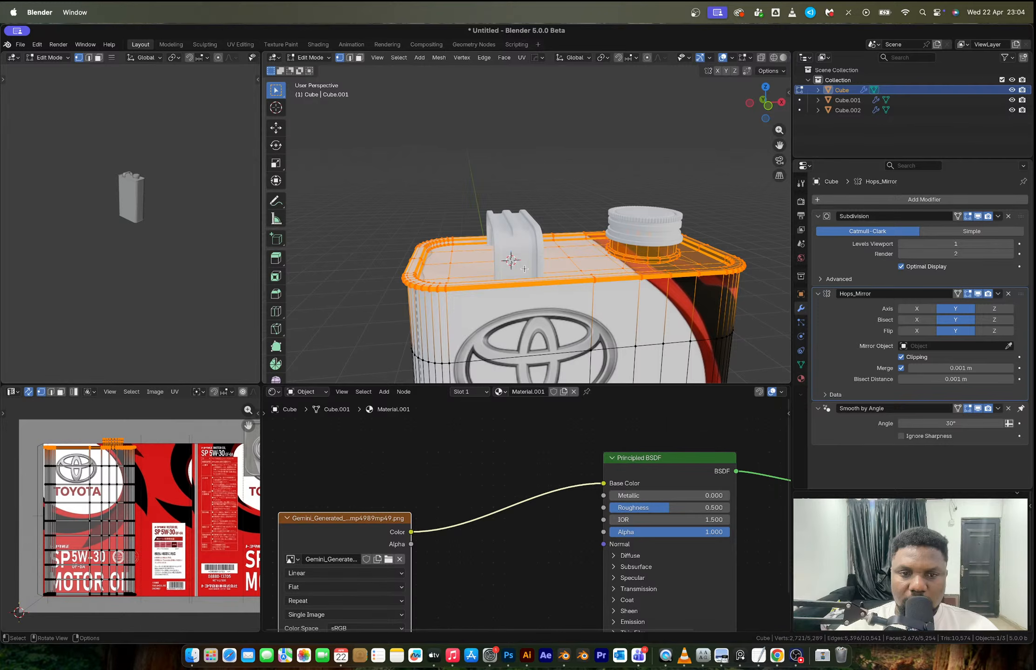
key(3)
key(alt+z)
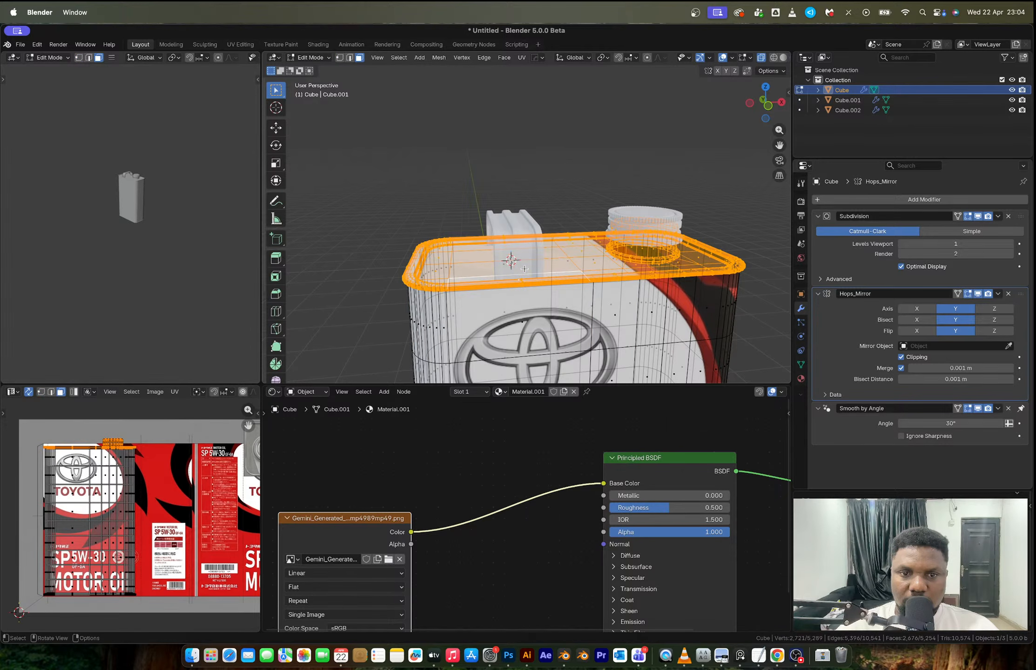
key(alt+z)
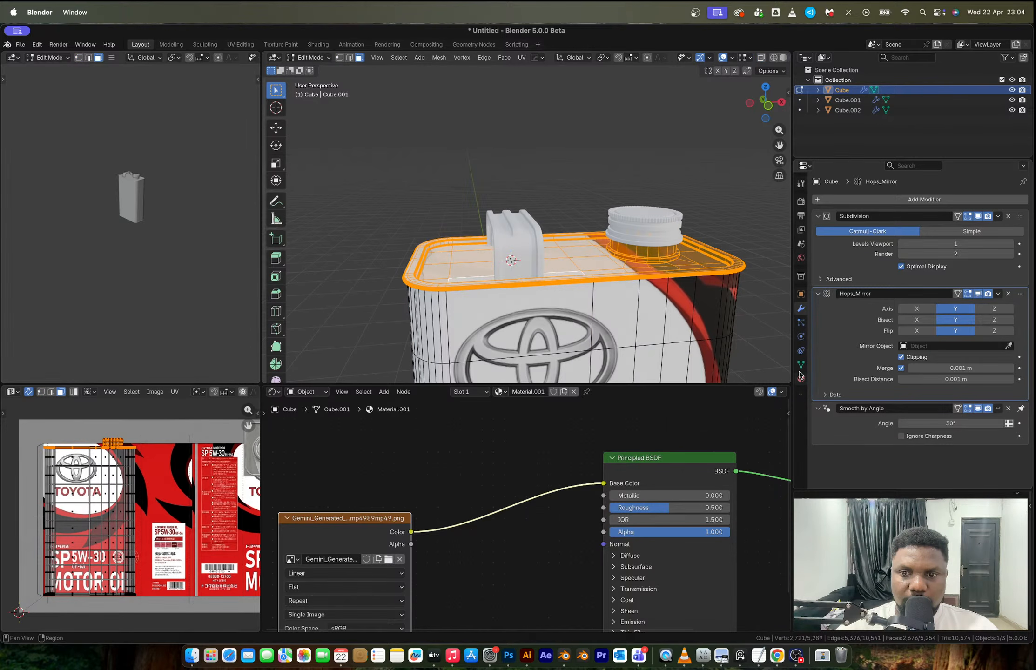
Add a second material slot to the can body and search the Asset Browser's Poly Haven textures for "metal".
click(801, 377)
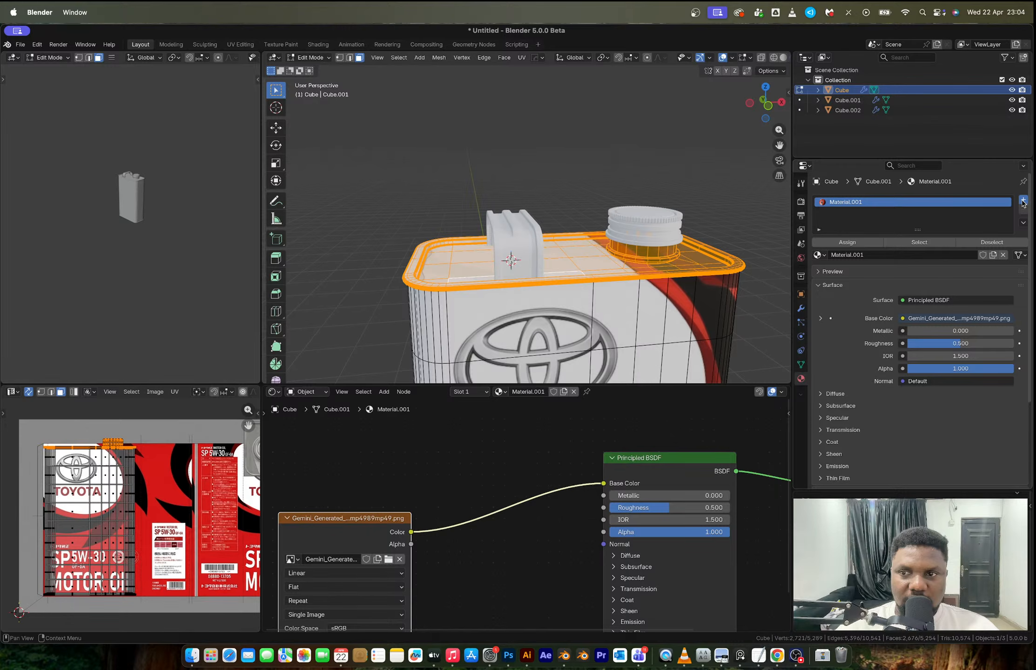
click(1023, 202)
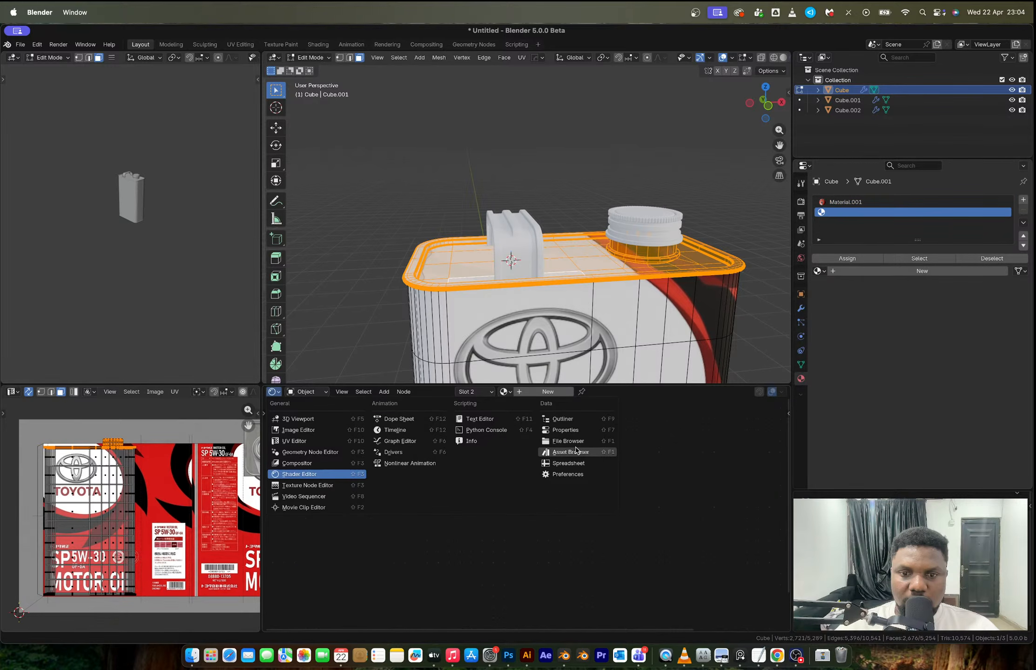
click(576, 452)
click(312, 486)
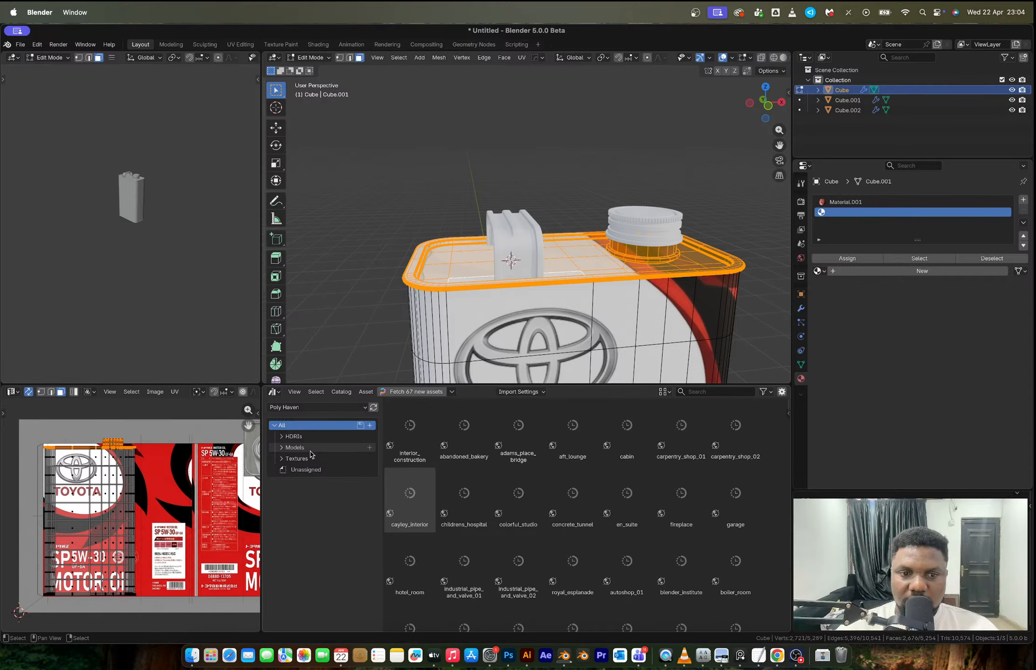
click(307, 459)
click(698, 392)
text(metal)
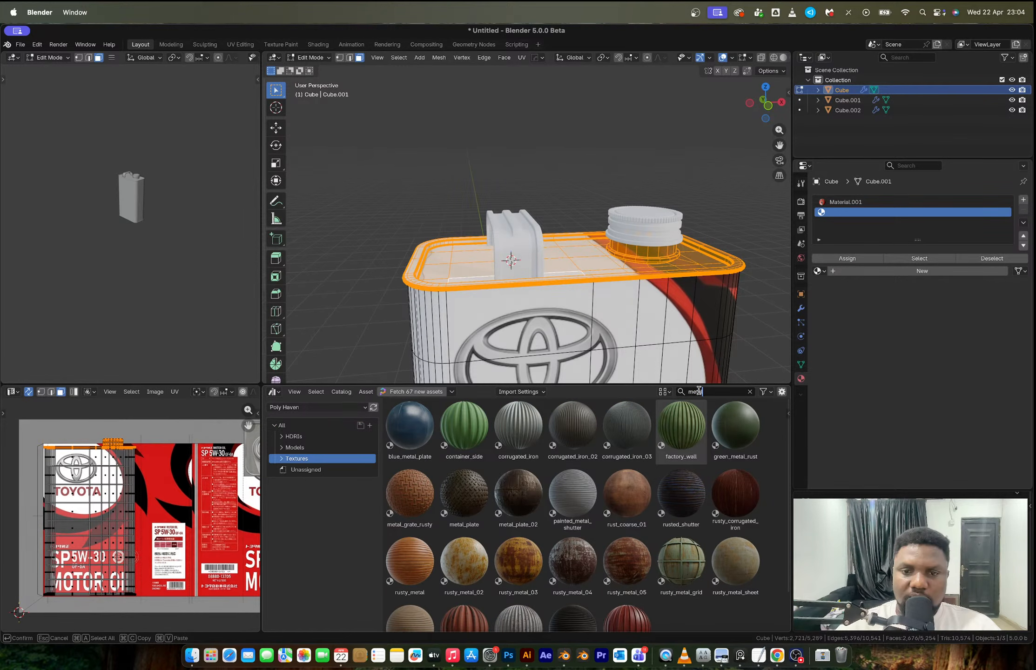
key(Return)
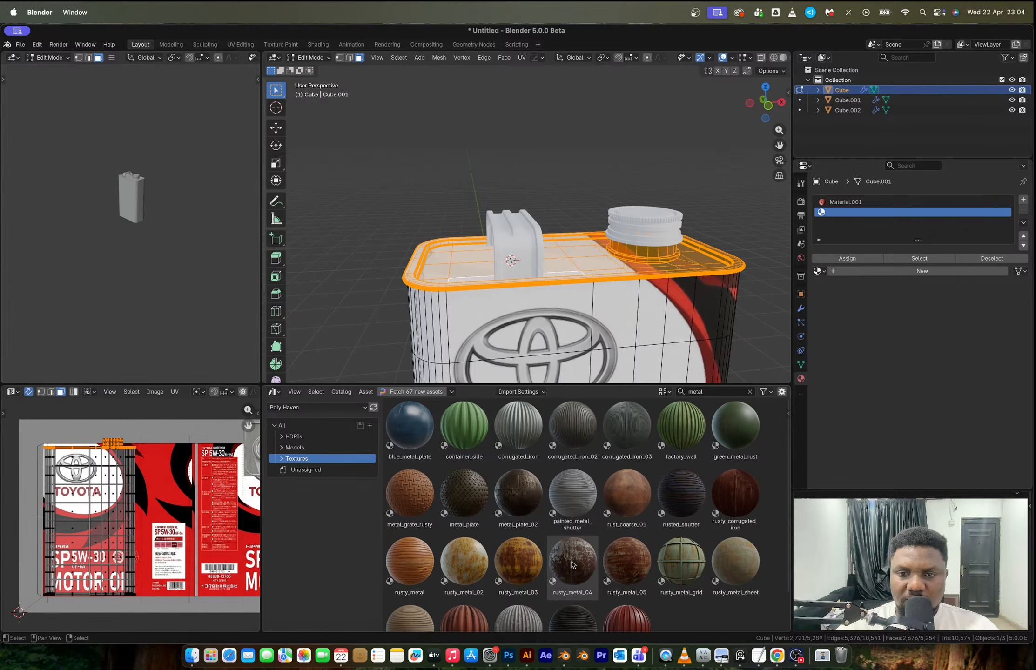
Apply rusty_metal_04 to the new slot, assign it to the lid faces, and unwrap those faces with Cube Projection.
drag(572, 565, 849, 217)
mouse_move(647, 246)
middle_down()
mouse_move(658, 250)
mouse_move(650, 269)
middle_up()
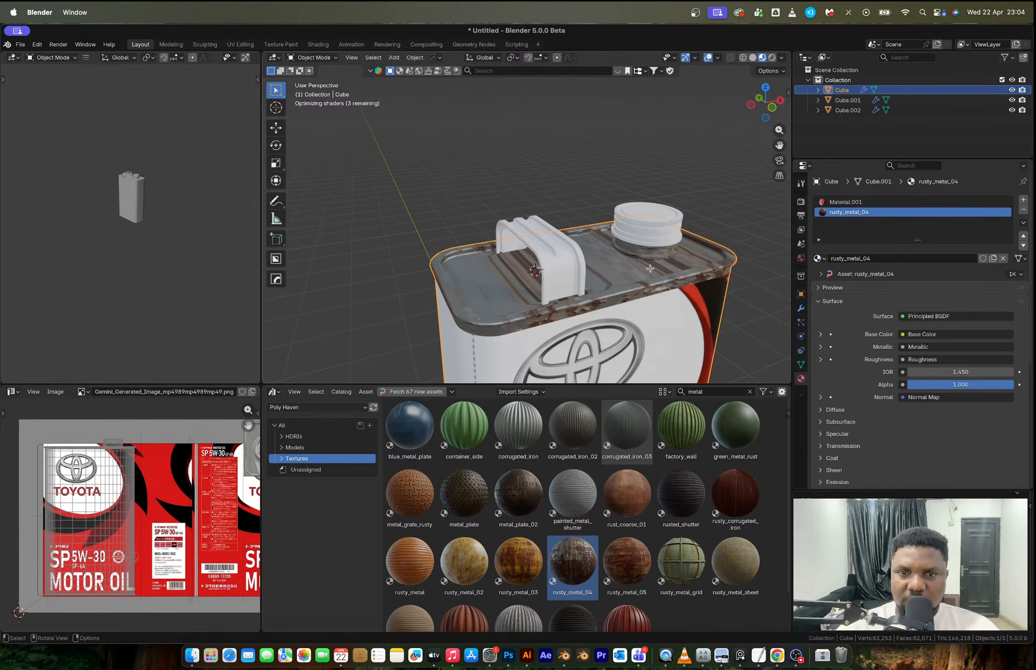
key(Tab)
key(u)
click(620, 233)
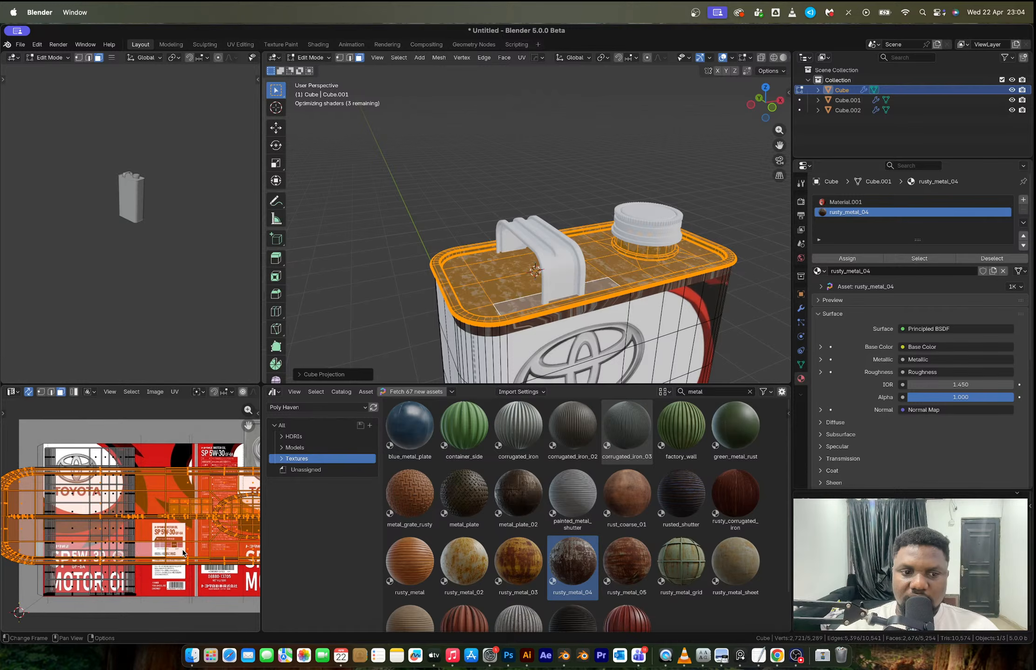
key(a)
key(s)
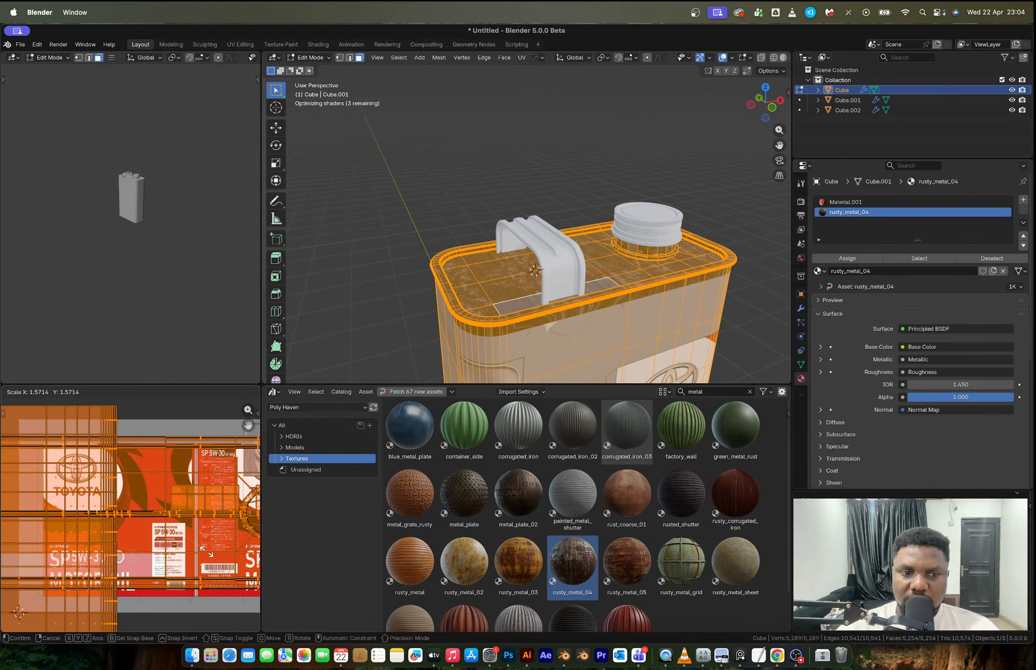
right_click(206, 552)
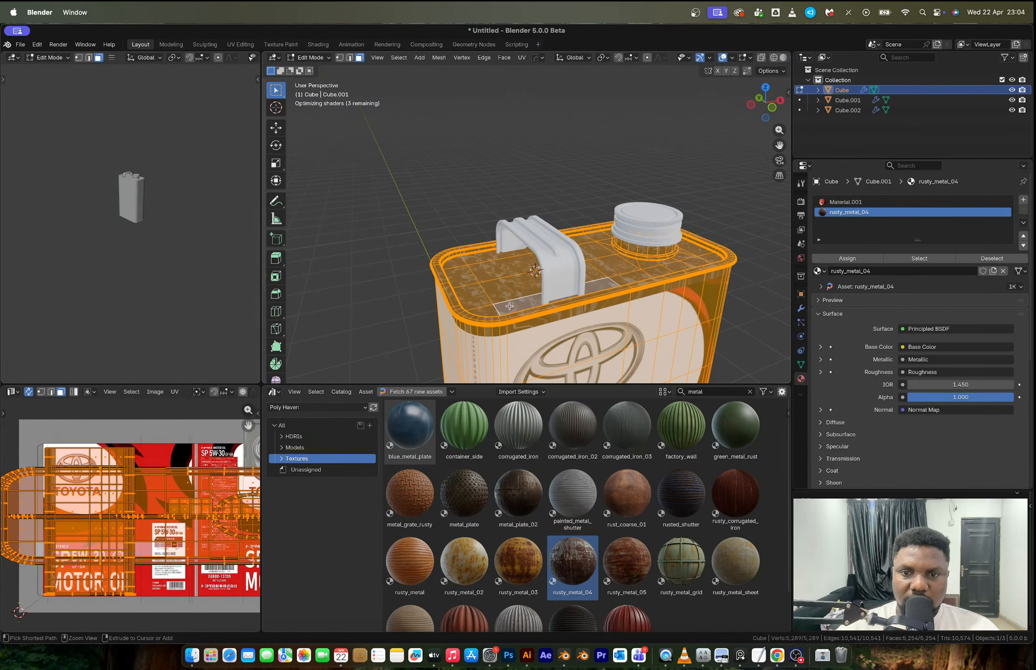
key(ctrl+z)
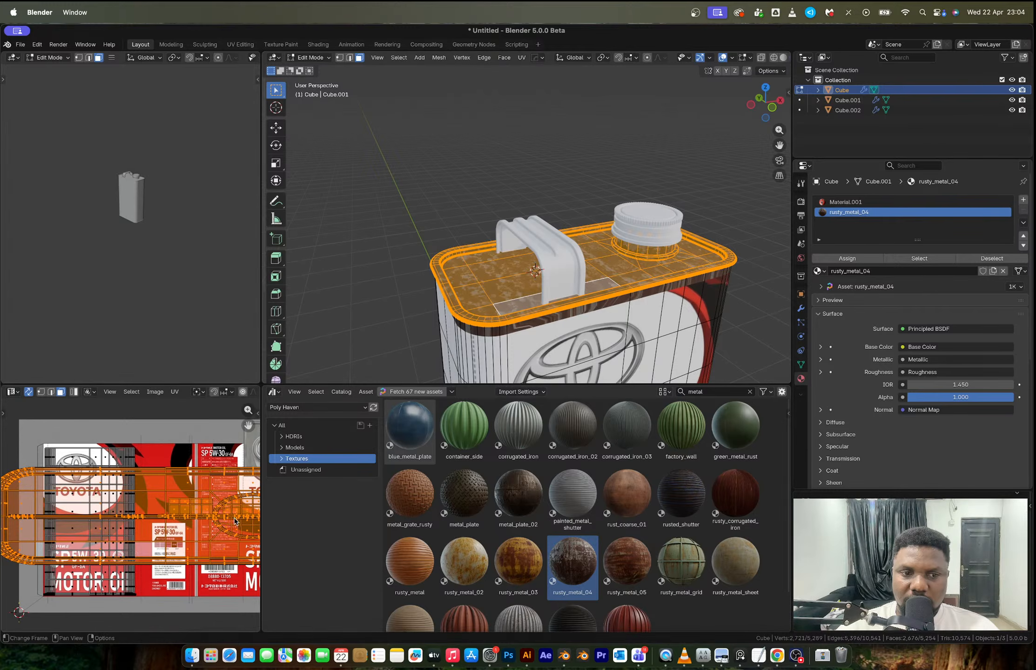
Scale the lid faces' UVs down to about 0.64 on the texture.
key(s)
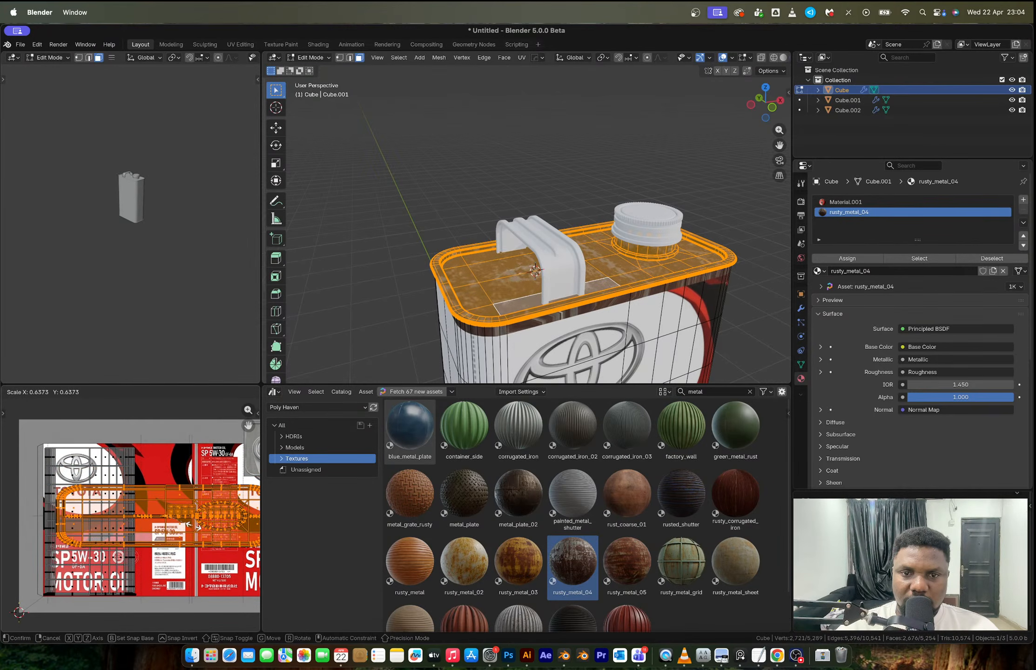
click(193, 526)
key(Tab)
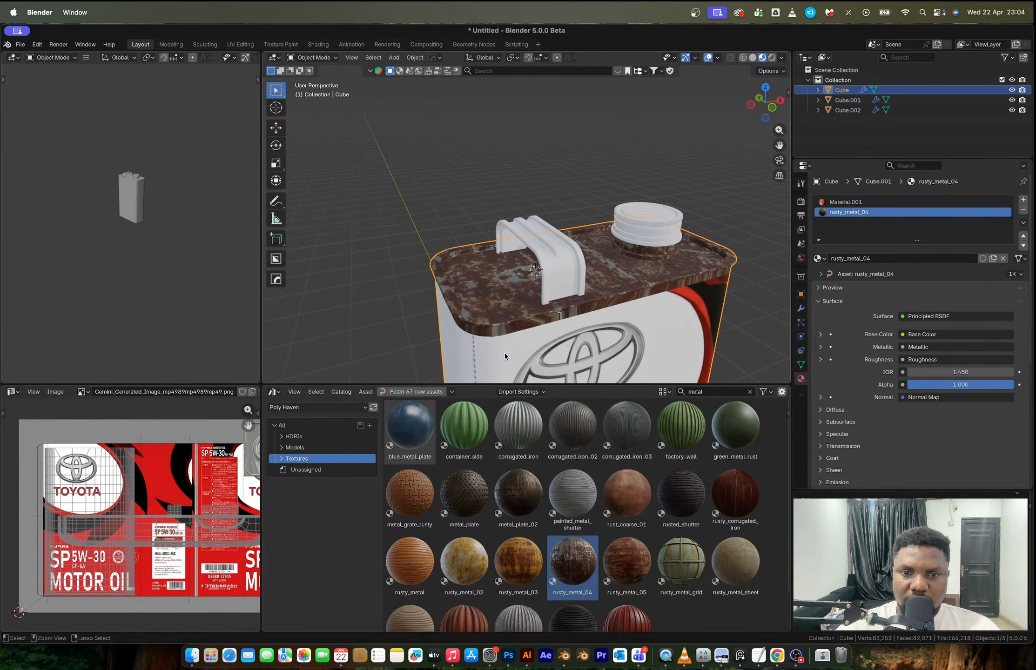
Add a horizontal loop cut around the can body and slide it up just below the rim.
key(Tab)
key(ctrl+r)
click(504, 353)
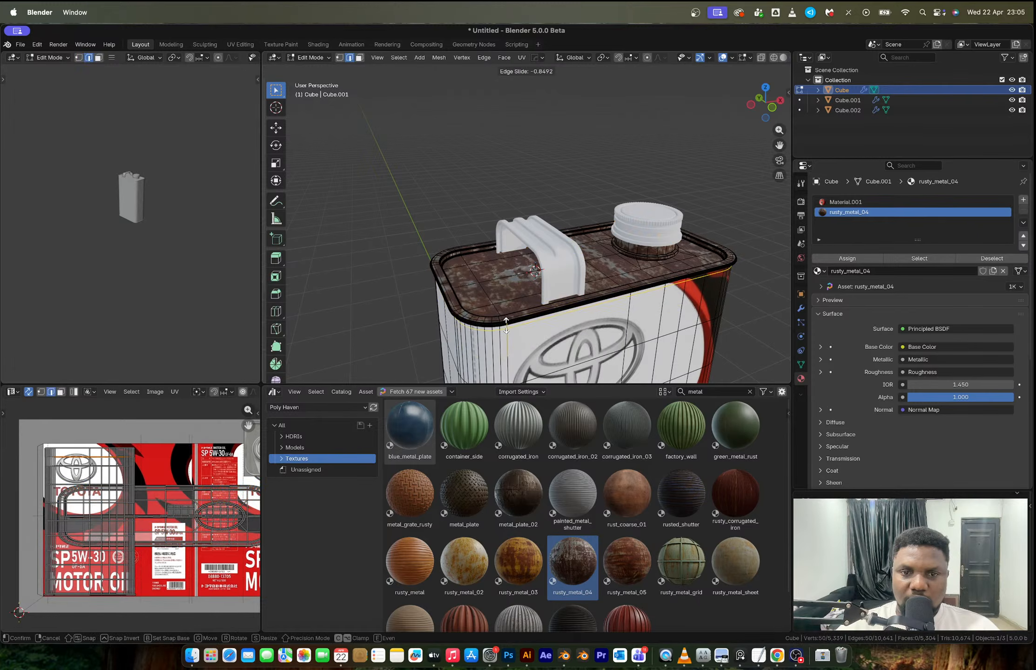
click(576, 288)
key(Tab)
Assign the existing rusty_metal_04 material to the can's handle.
scroll(576, 288, down, 3)
key(alt+a)
middle_drag(577, 308, 470, 339)
scroll(548, 294, up, 4)
click(495, 261)
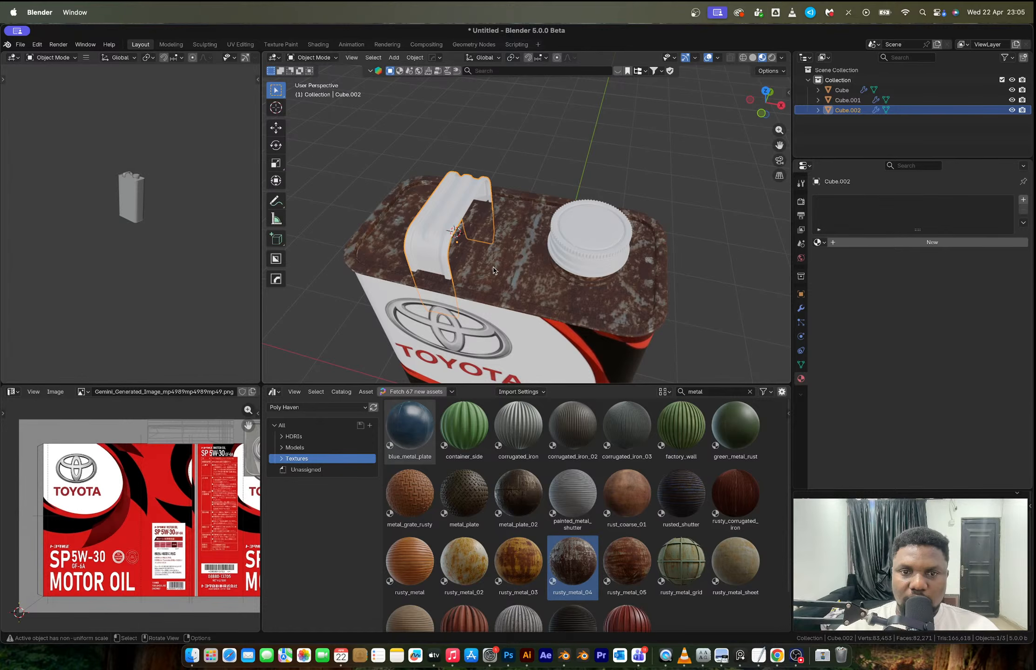
click(819, 242)
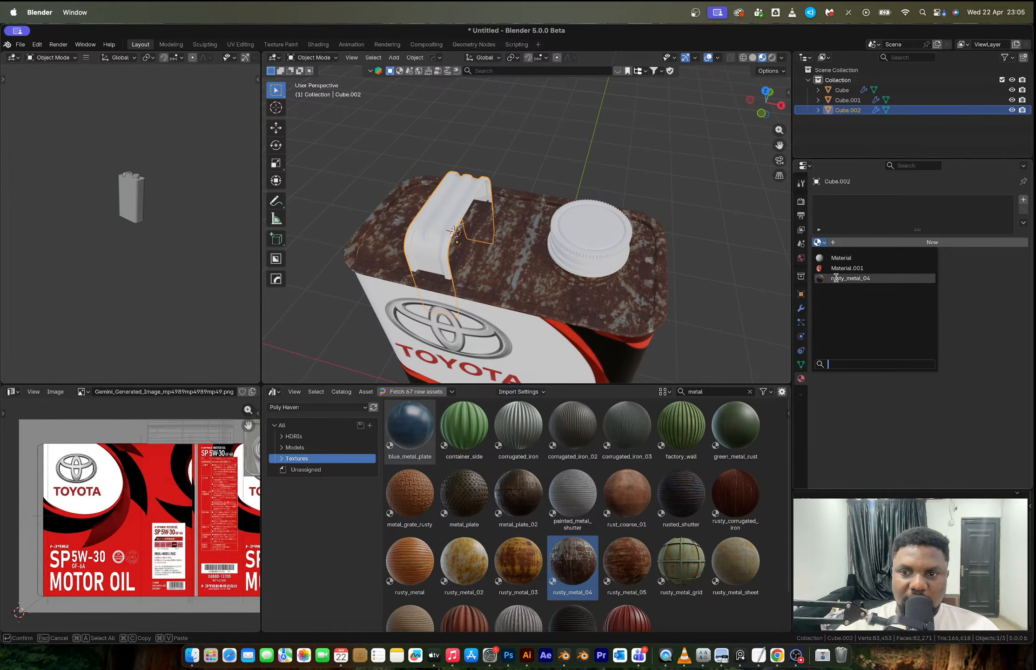
click(837, 279)
click(545, 163)
middle_drag(545, 163, 576, 158)
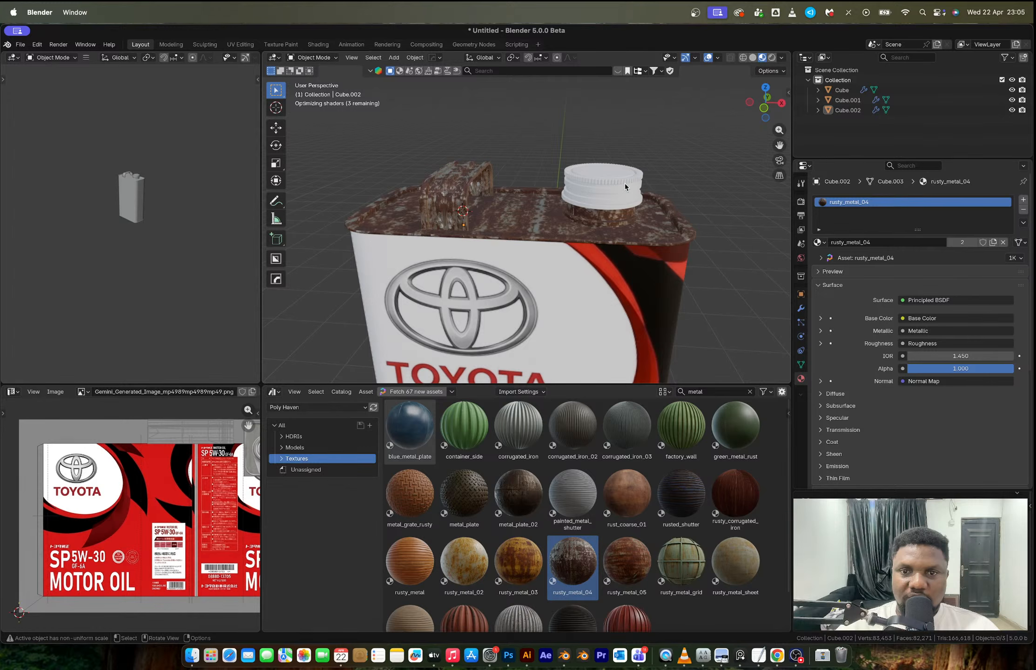
Apply the metal_plate_02 material to the screw cap.
click(625, 187)
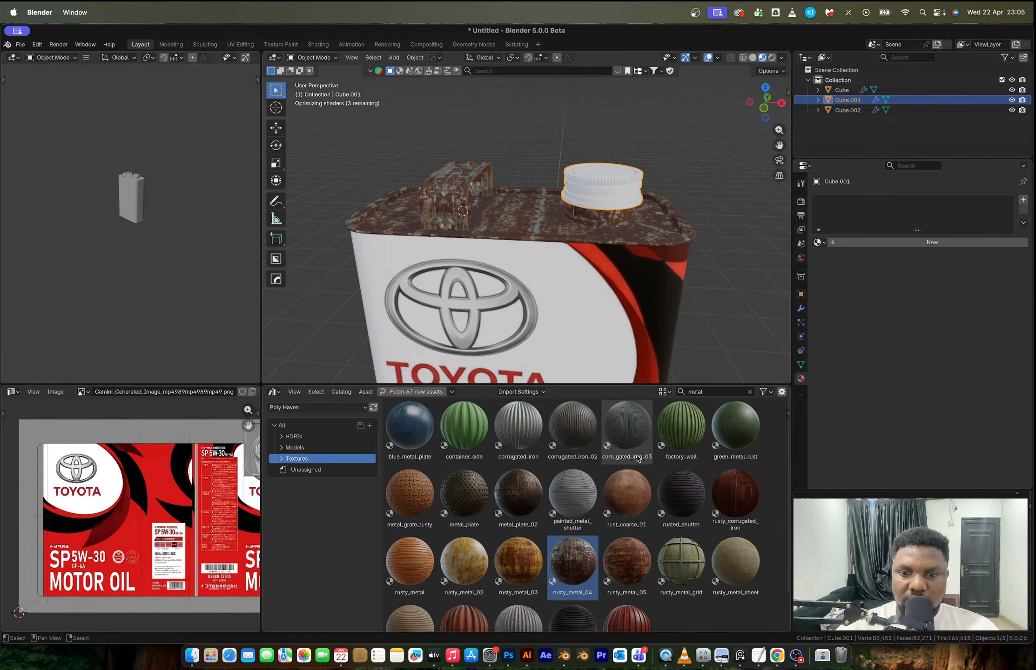
drag(519, 494, 602, 196)
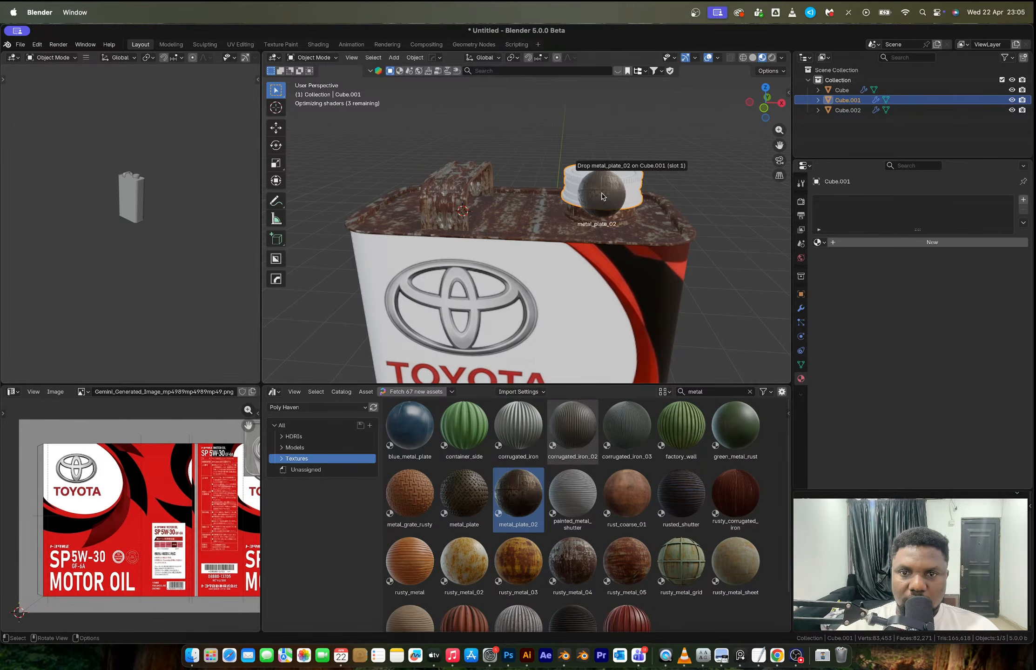
click(718, 144)
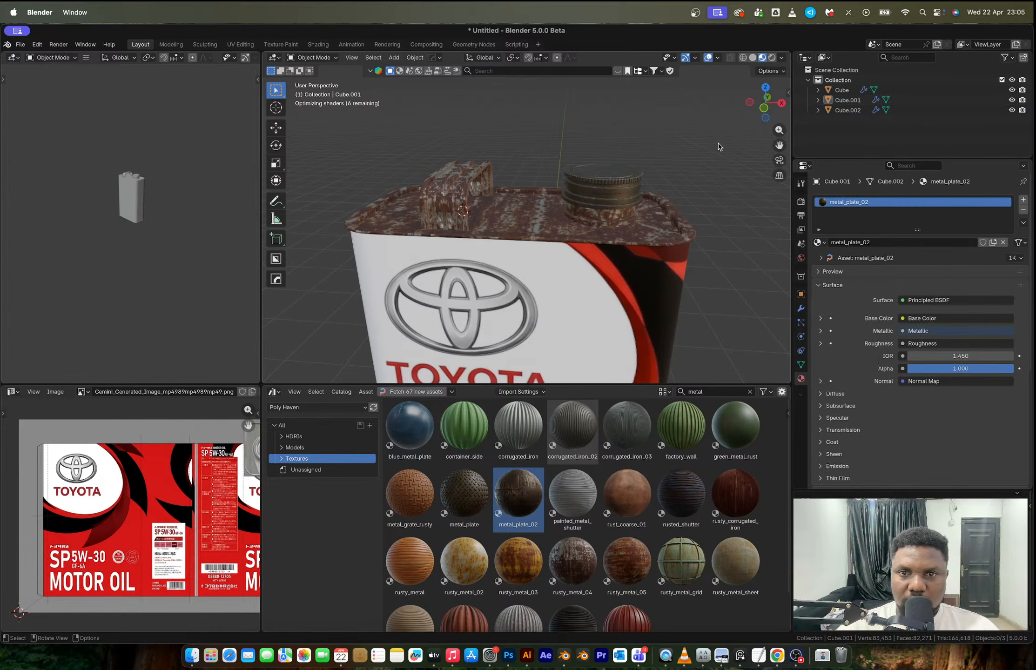
middle_drag(718, 144, 683, 195)
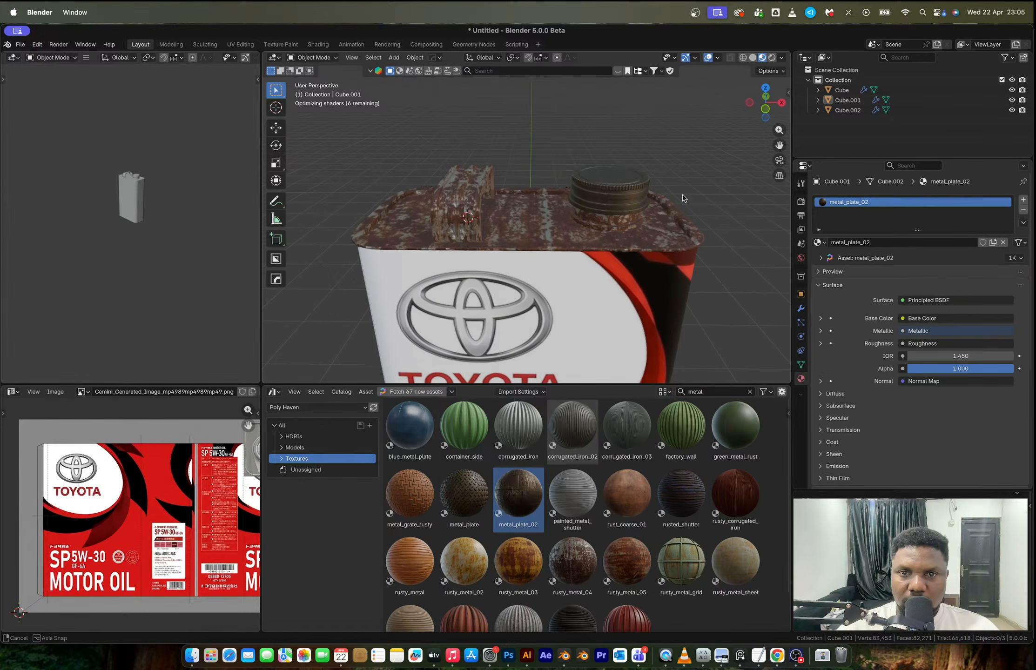
Select the can body, switch the asset browser area to the Shader Editor and show Material.001's nodes.
scroll(682, 194, down, 5)
middle_drag(572, 256, 544, 244)
scroll(544, 245, up, 3)
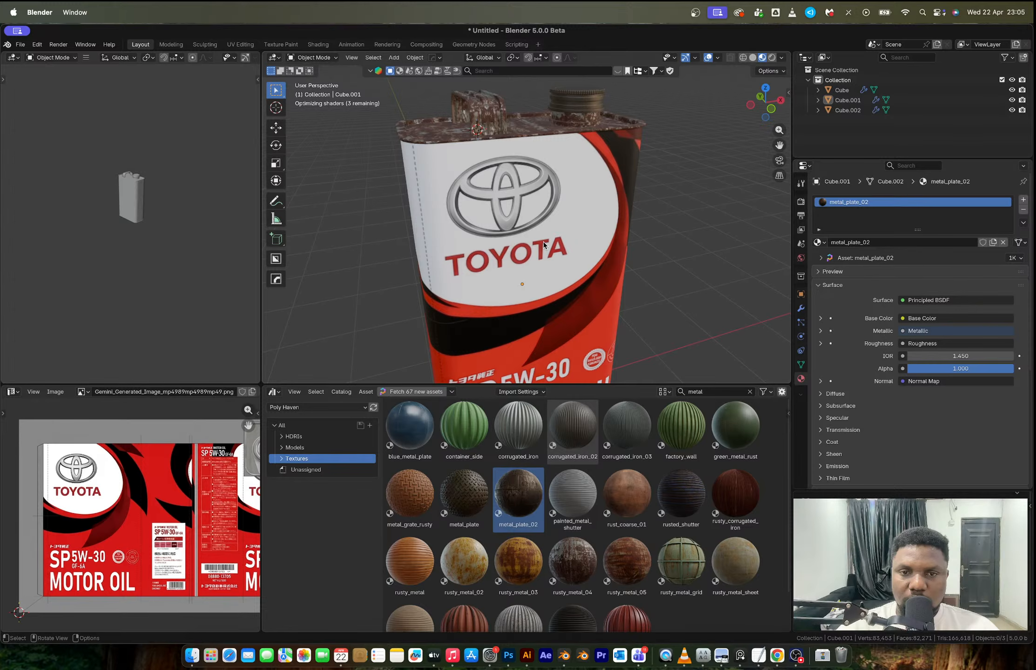
click(544, 245)
click(274, 392)
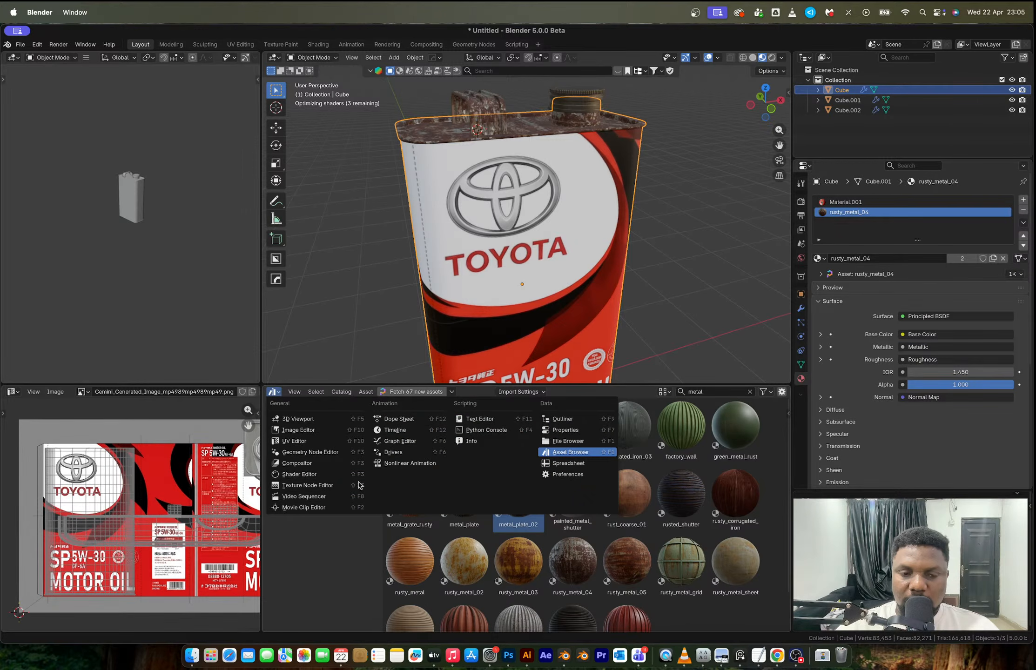
click(325, 474)
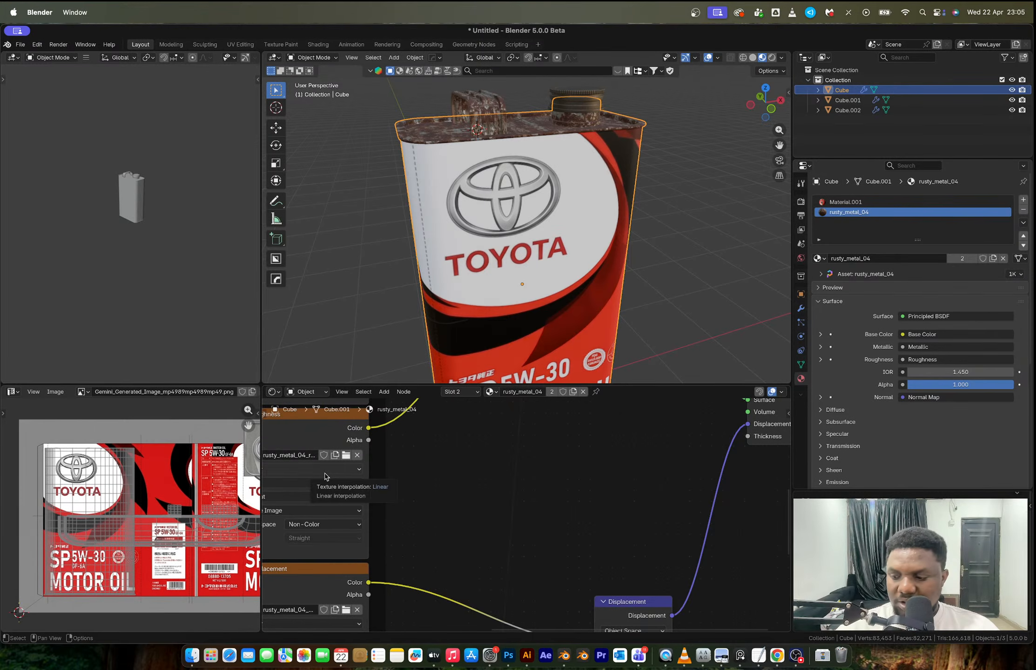
scroll(518, 361, down, 4)
scroll(479, 516, down, 4)
middle_drag(510, 471, 424, 550)
click(846, 202)
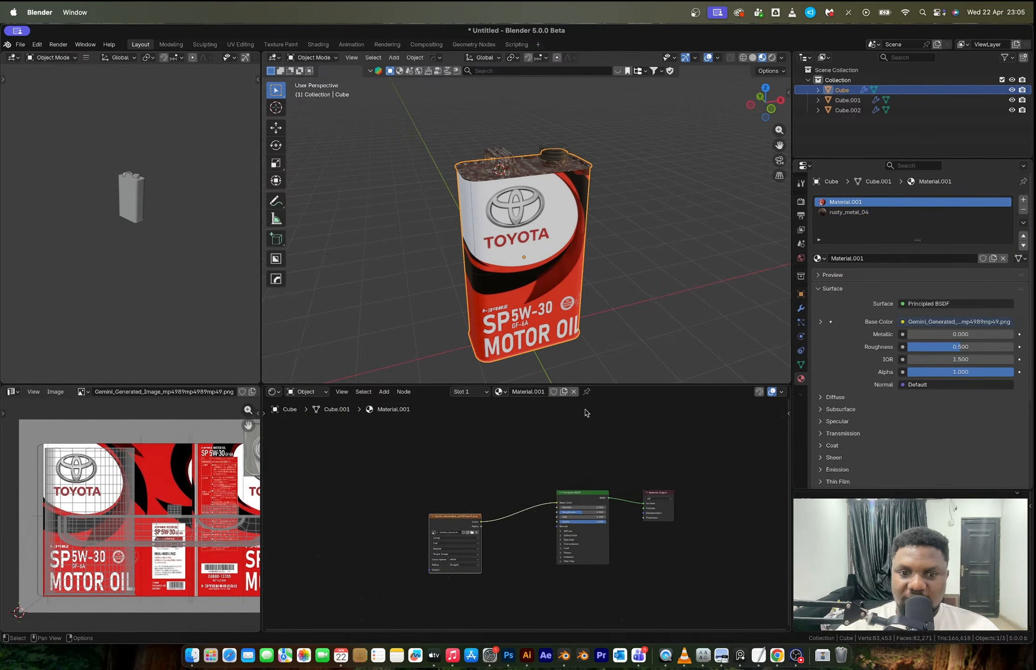
Spread out the label nodes, duplicate the Principled BSDF above the original and blend both through a Mix Shader feeding the output.
drag(448, 522, 295, 529)
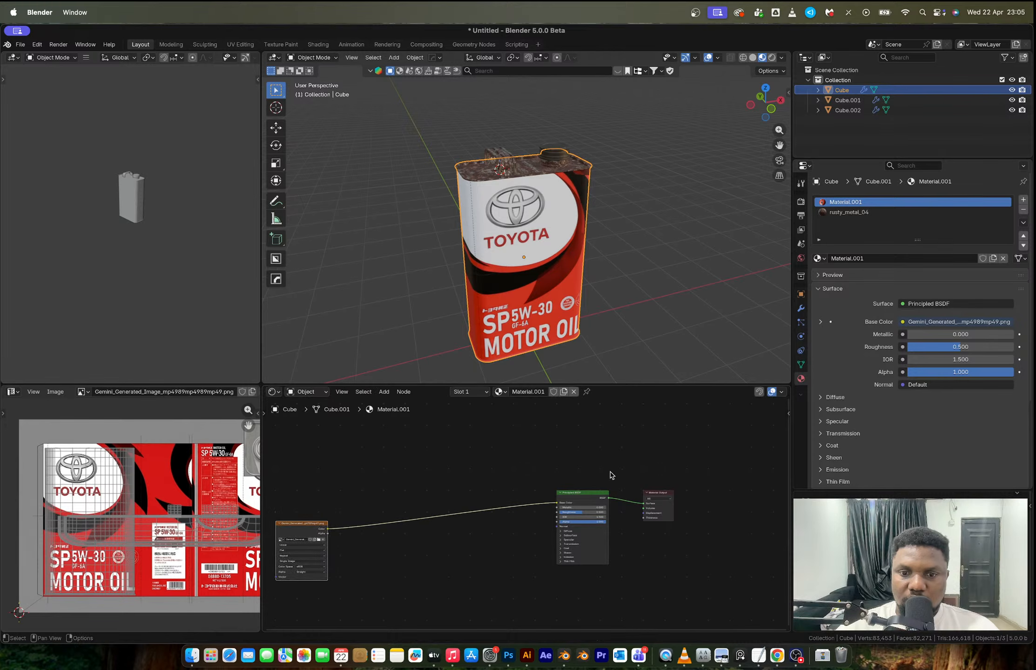
drag(560, 511, 419, 565)
key(shift+d)
click(443, 465)
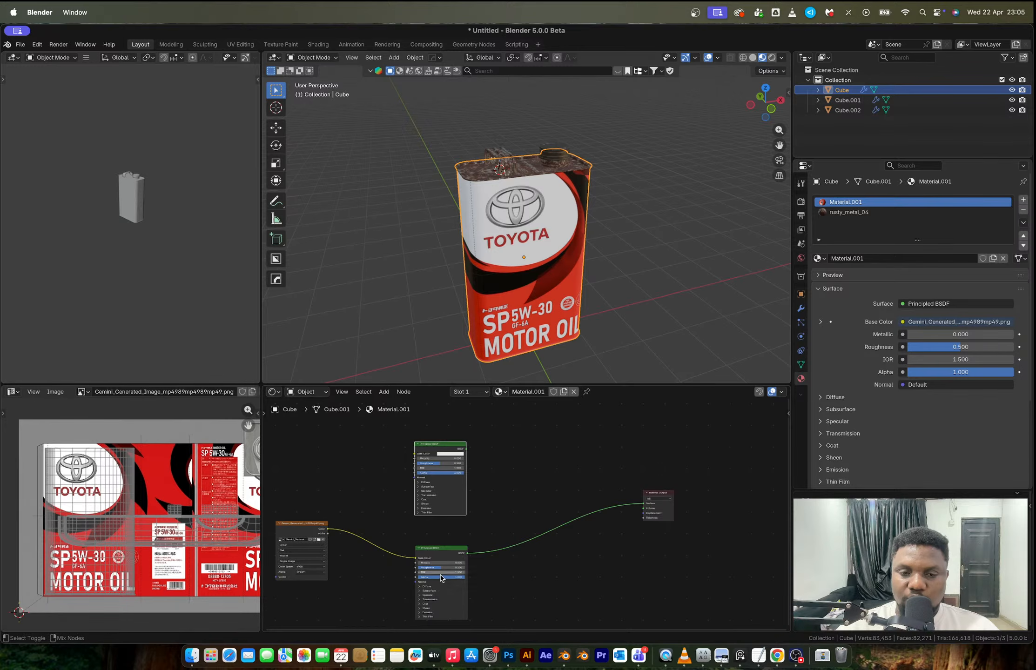
ctrl+shift+right_drag(440, 577, 439, 481)
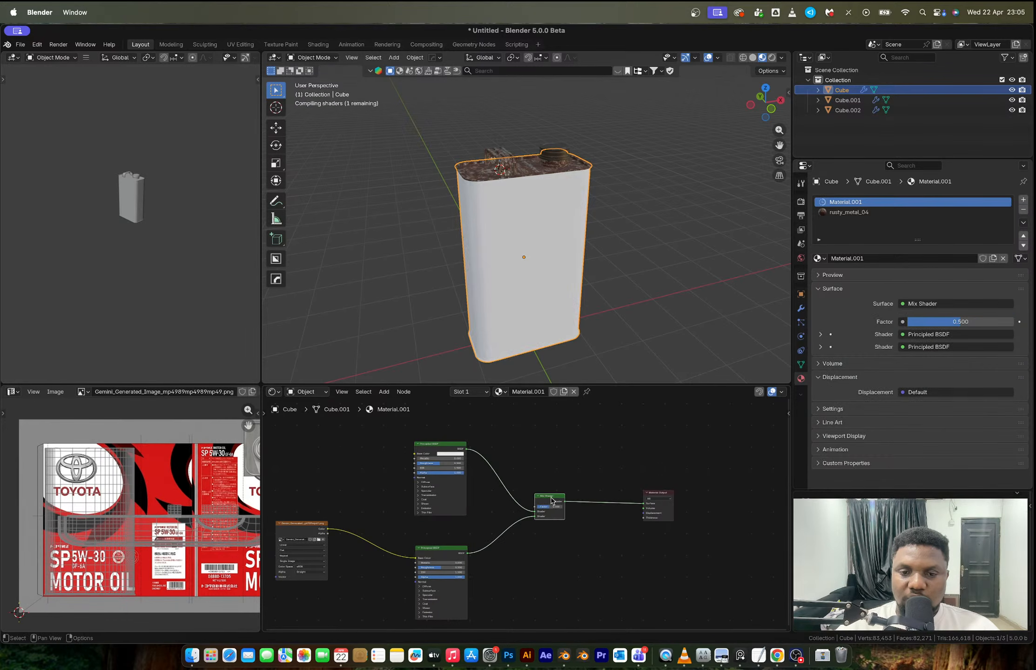
drag(551, 497, 547, 438)
Add a Noise Texture node above the duplicated Principled BSDF.
key(shift+a)
click(458, 442)
text(noise)
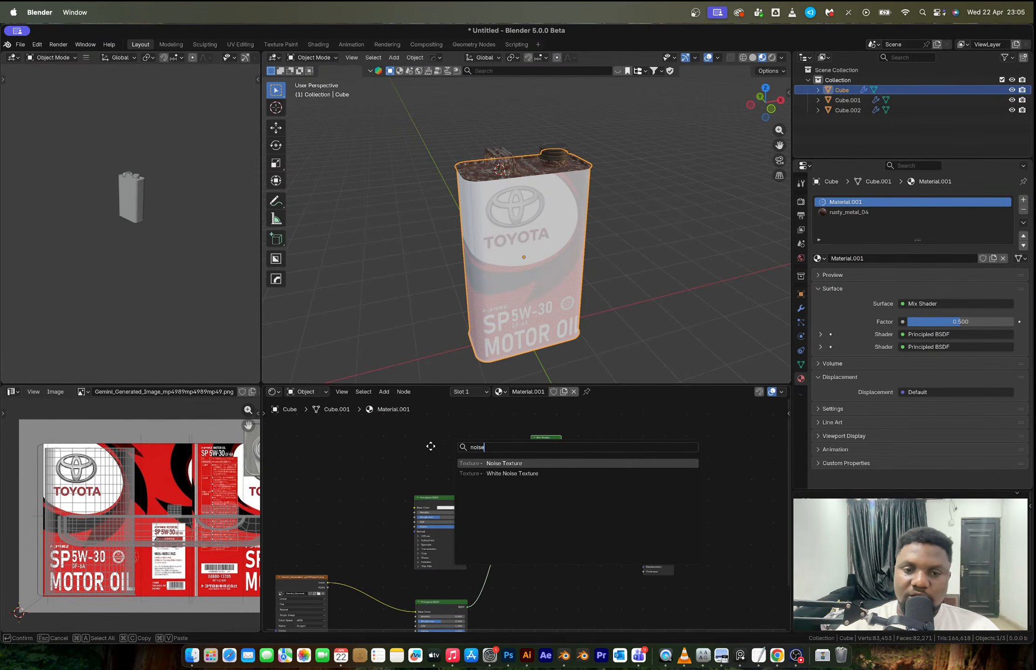
key(Return)
click(399, 423)
scroll(442, 438, up, 2)
scroll(486, 490, up, 2)
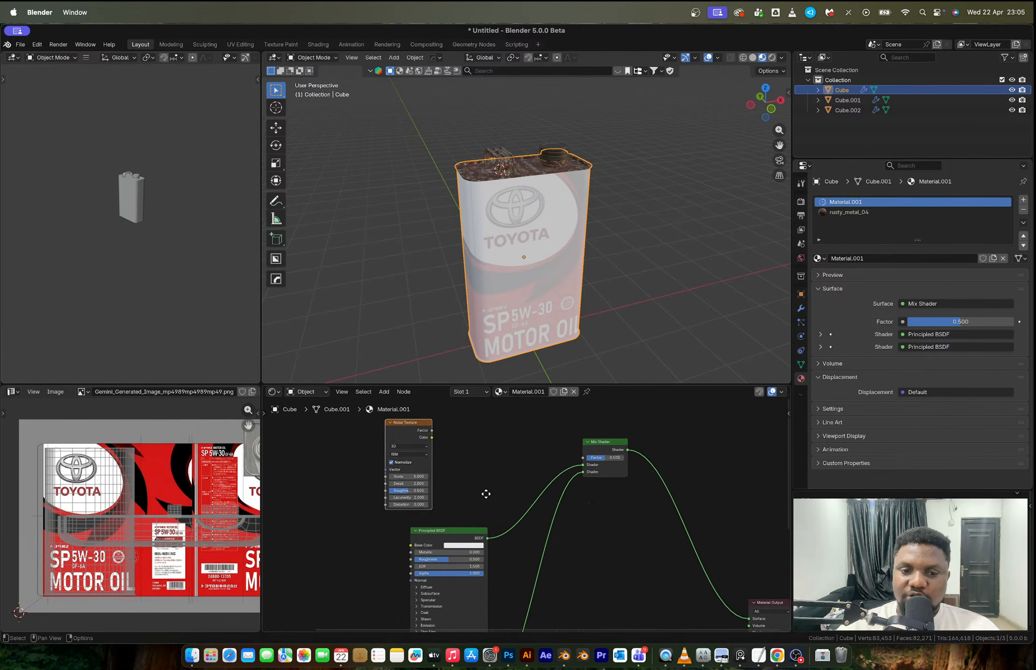
Set the duplicated Principled BSDF's Base Color to a dark rusty brown.
click(497, 514)
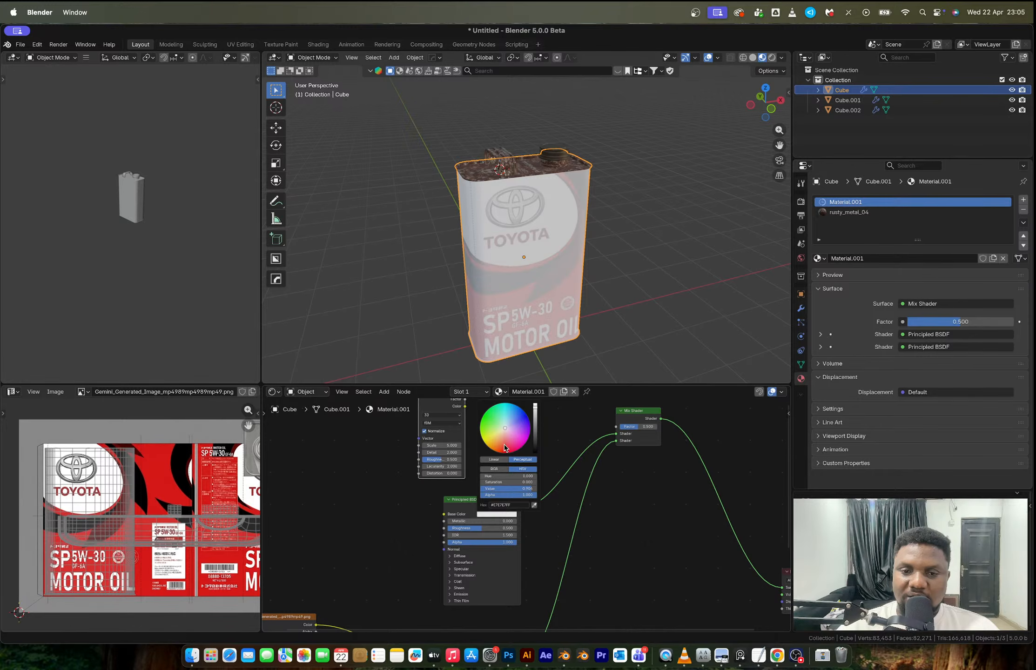
click(529, 442)
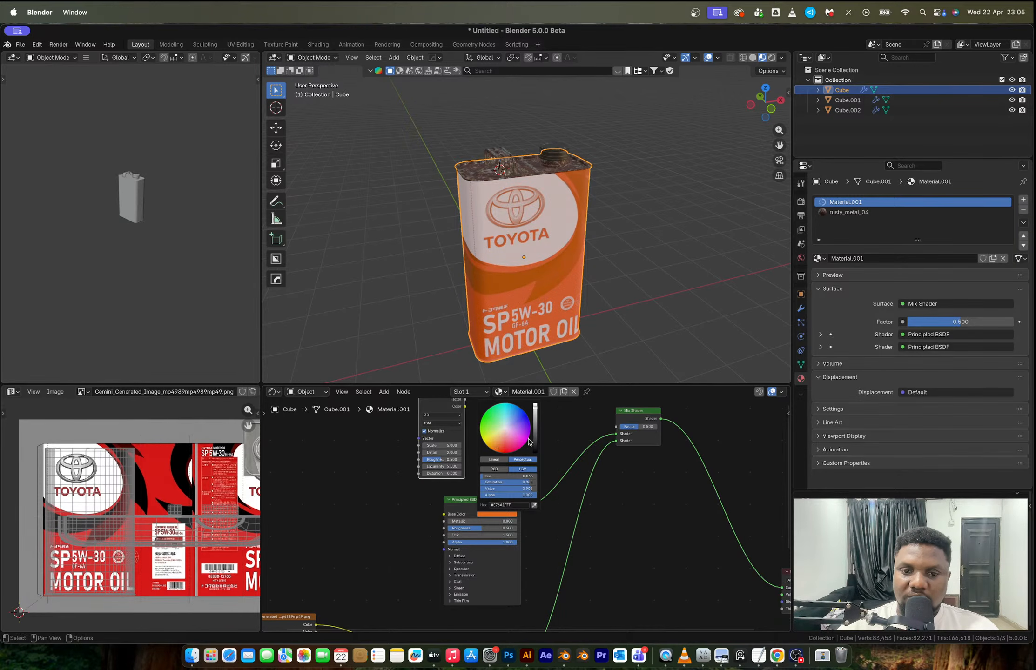
drag(535, 405, 536, 435)
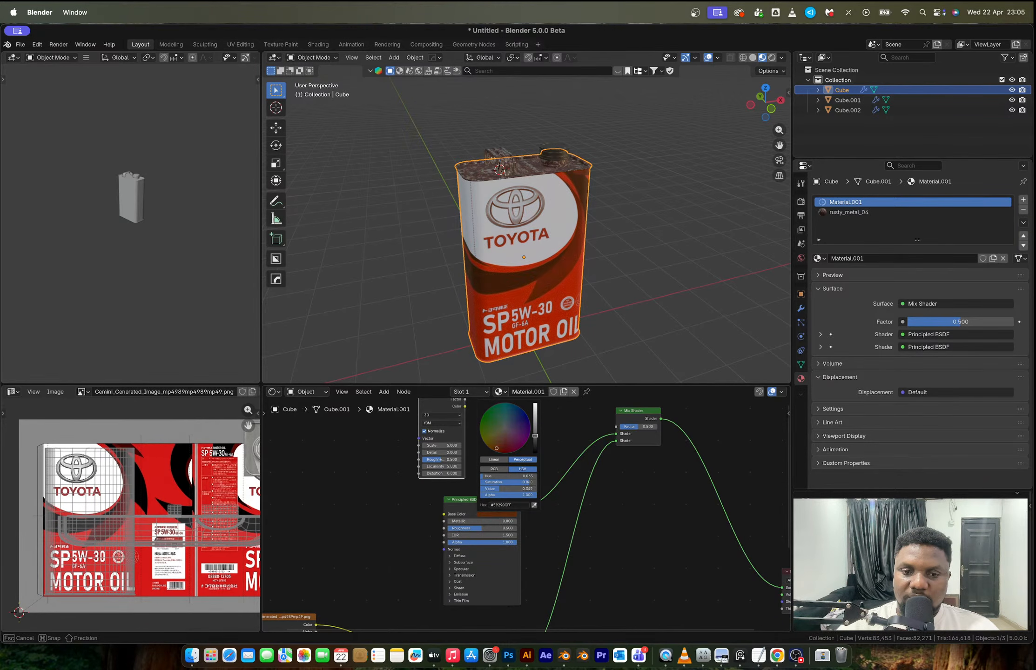
middle_drag(469, 457, 429, 528)
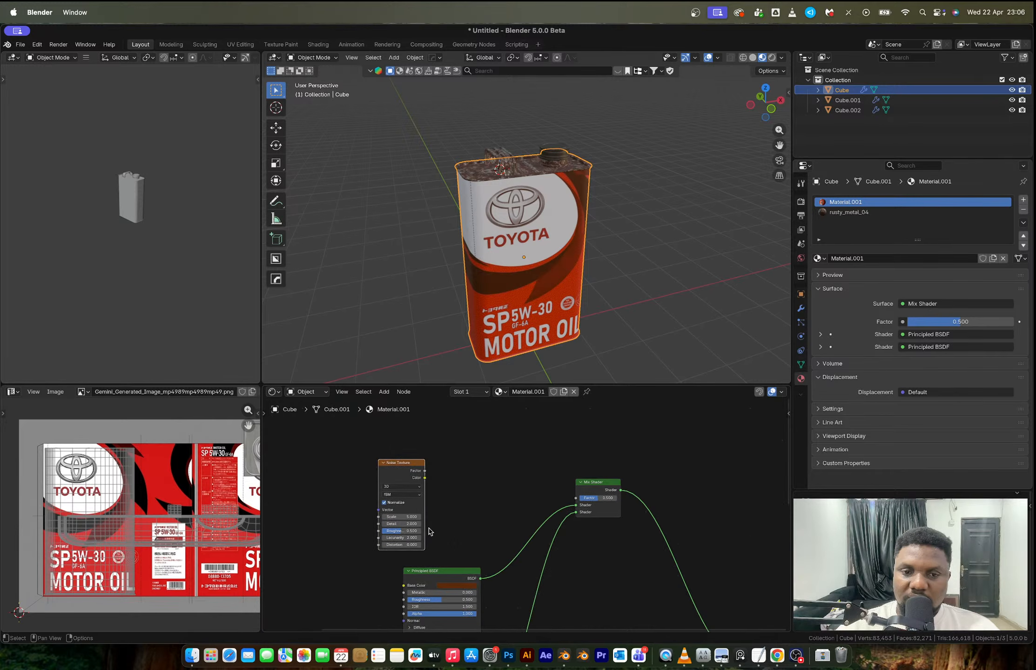
Connect the noise Factor to the Mix Shader's Factor, preview the noise on the can and move its node away to make room.
drag(425, 470, 574, 499)
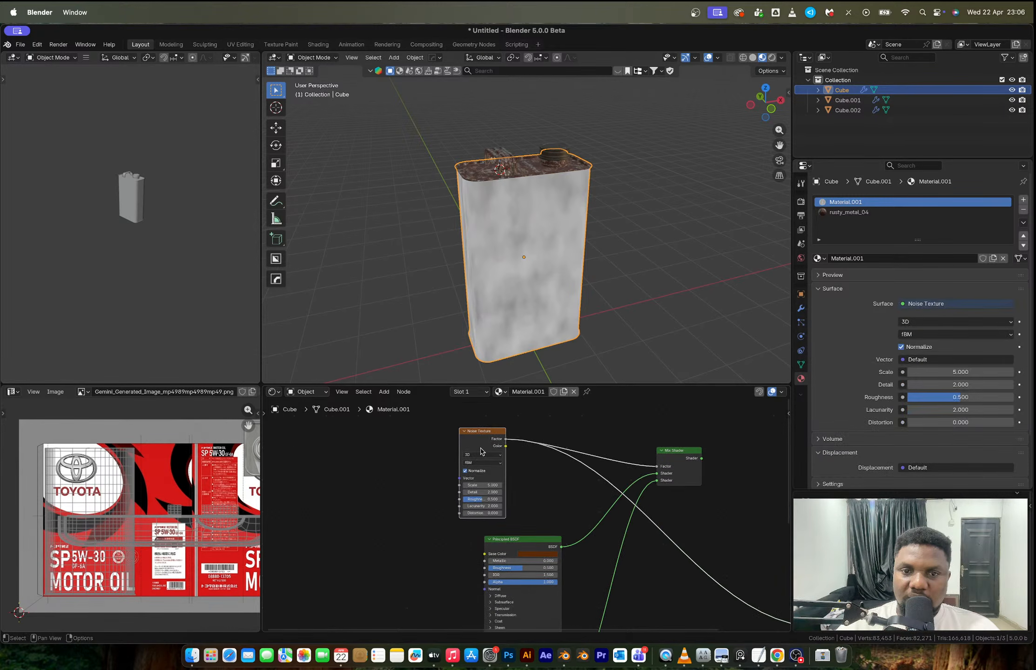
scroll(520, 512, up, 6)
middle_drag(514, 461, 556, 560)
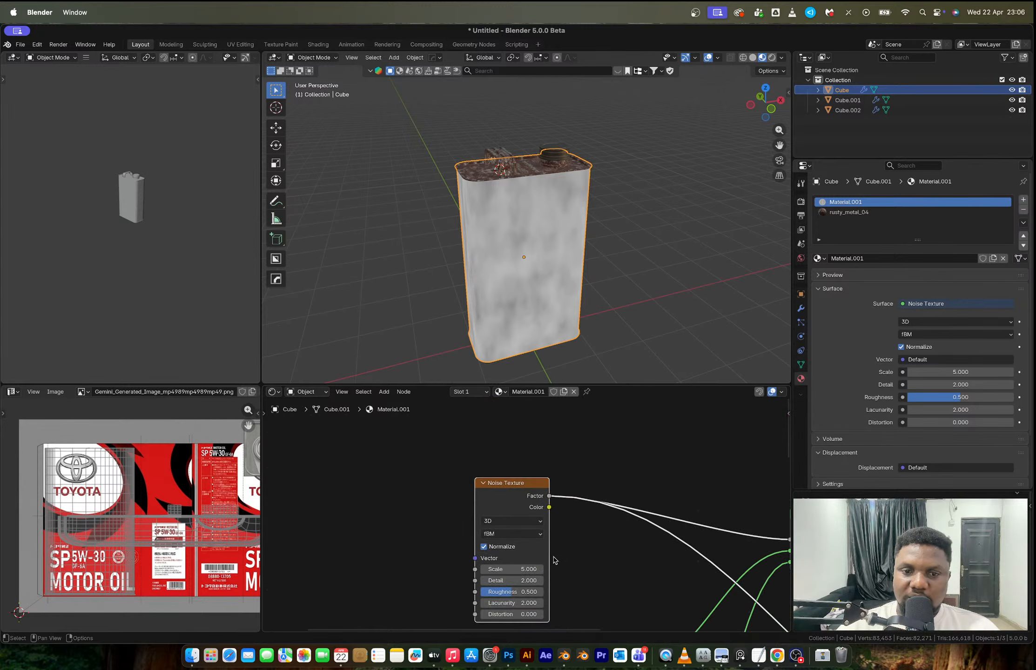
drag(505, 499, 356, 486)
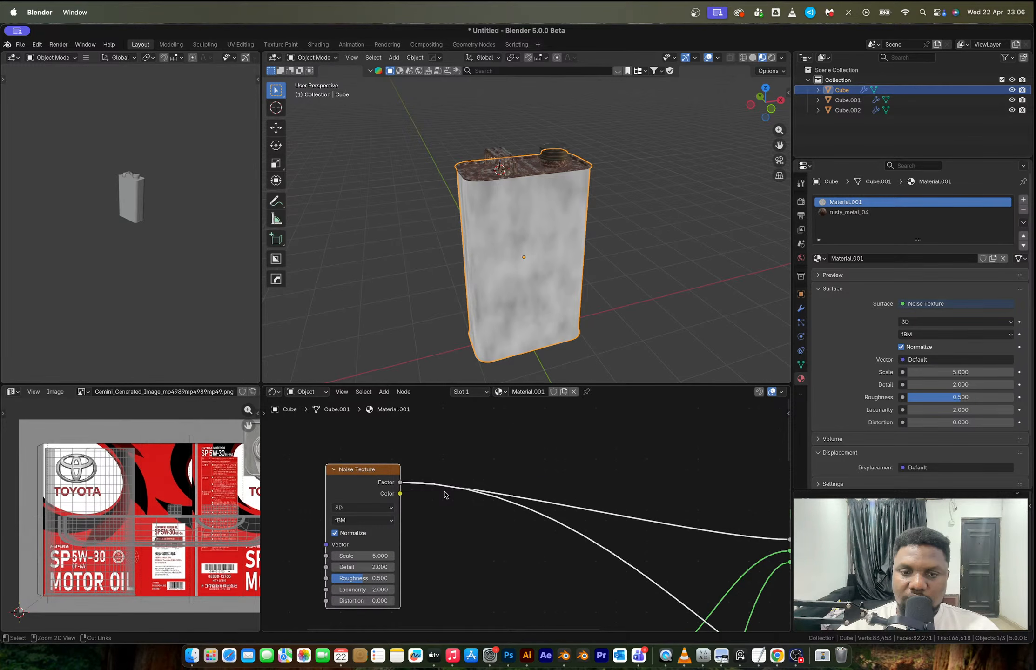
Insert a Color Ramp node between the Noise Texture and the Mix Shader.
key(shift+a)
text(col)
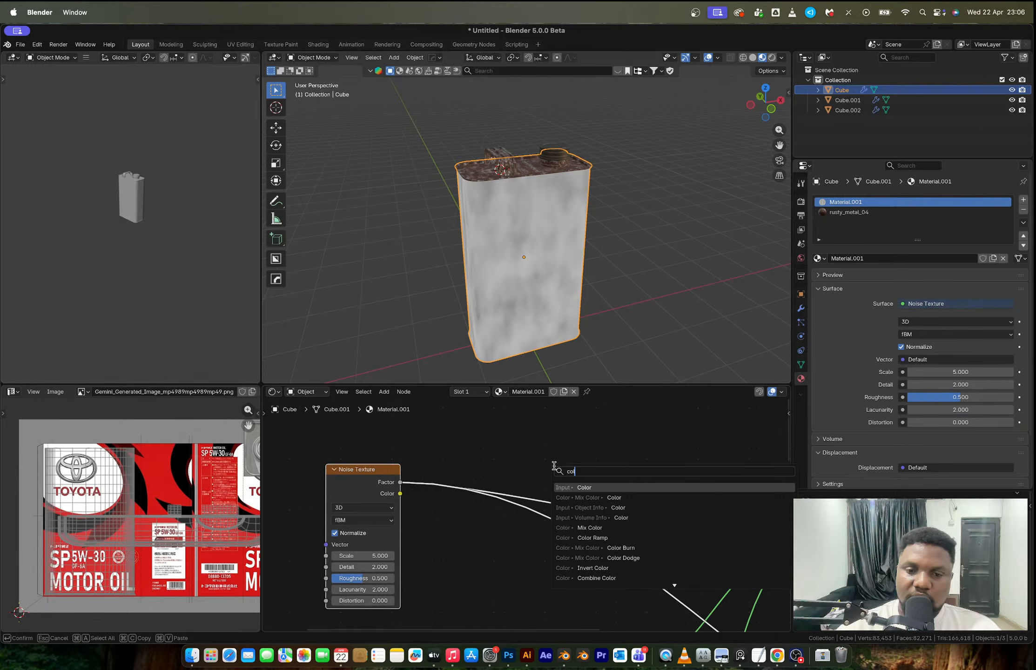
text(or ramp)
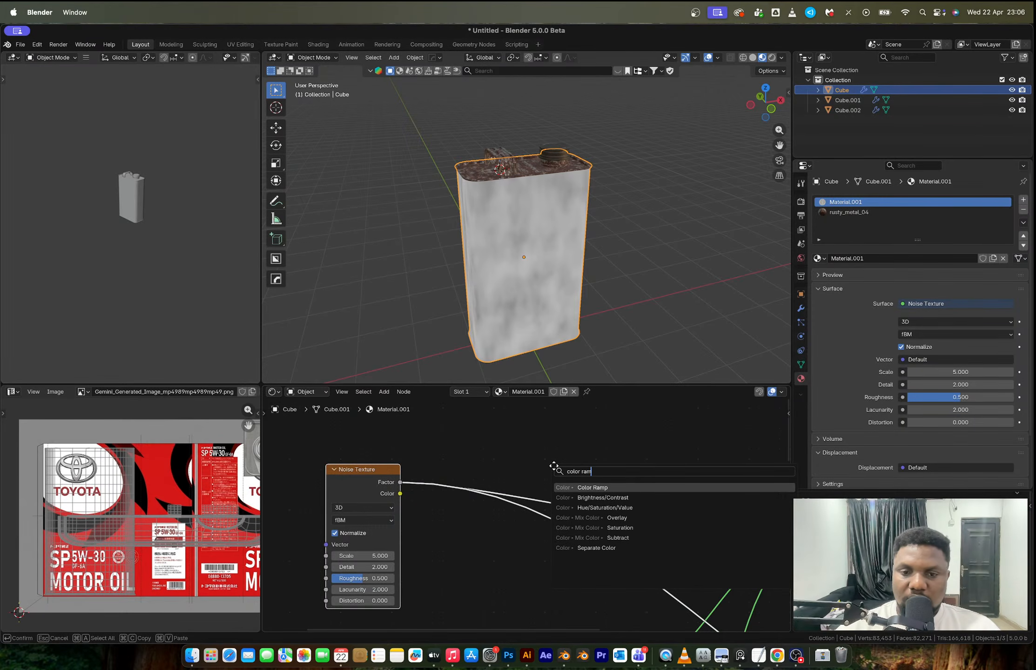
key(Return)
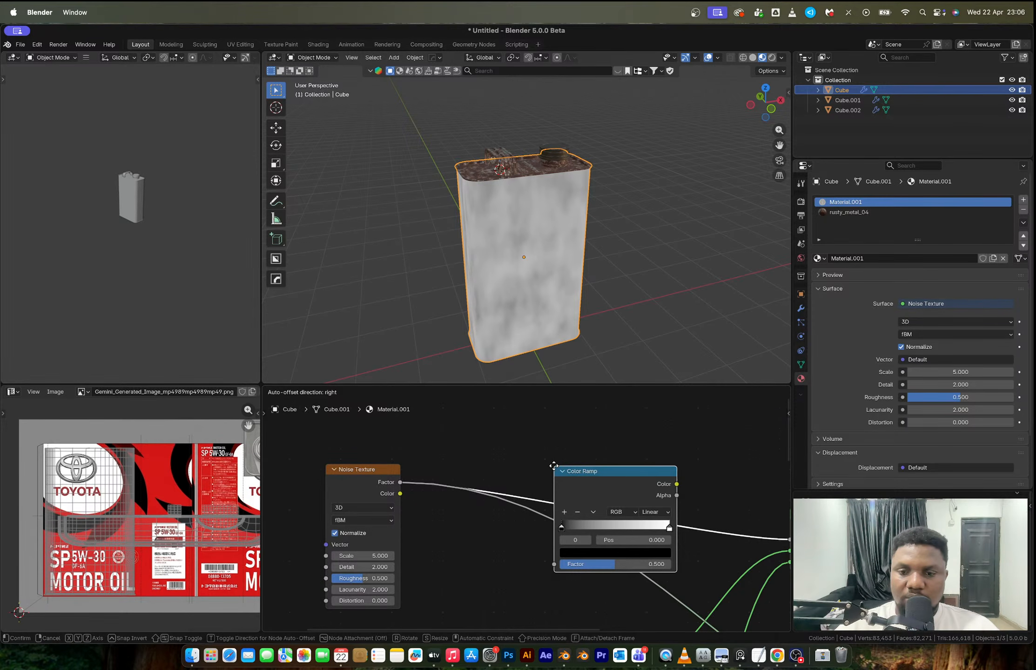
click(554, 465)
Increase the noise contrast by moving the Color Ramp's black stop to 0.498 and pulling the white stop closer to it.
scroll(526, 505, up, 2)
drag(543, 506, 577, 506)
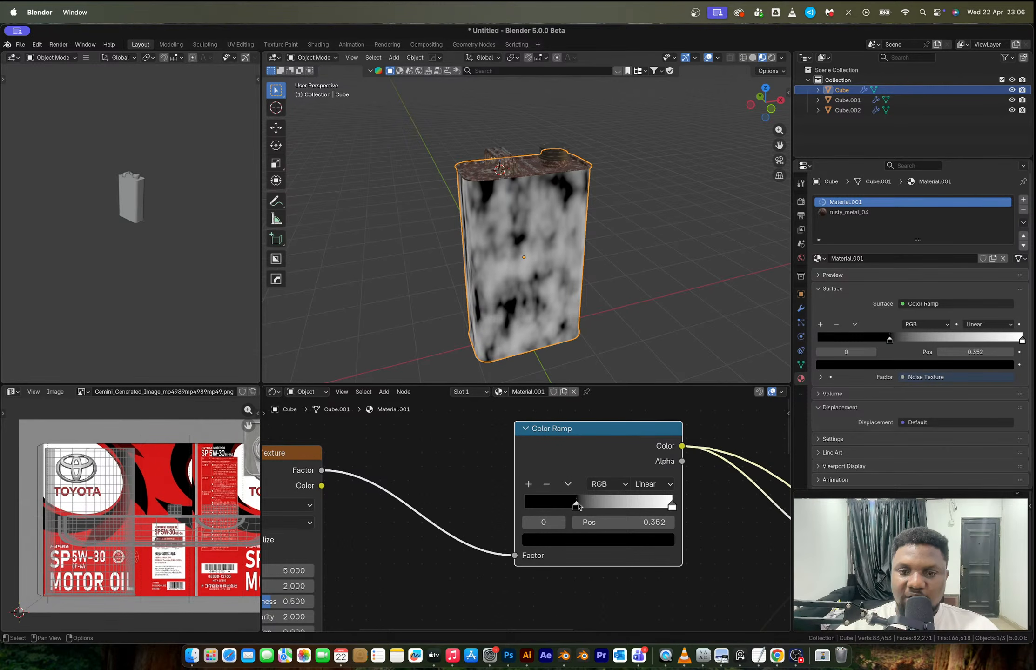
drag(673, 507, 599, 507)
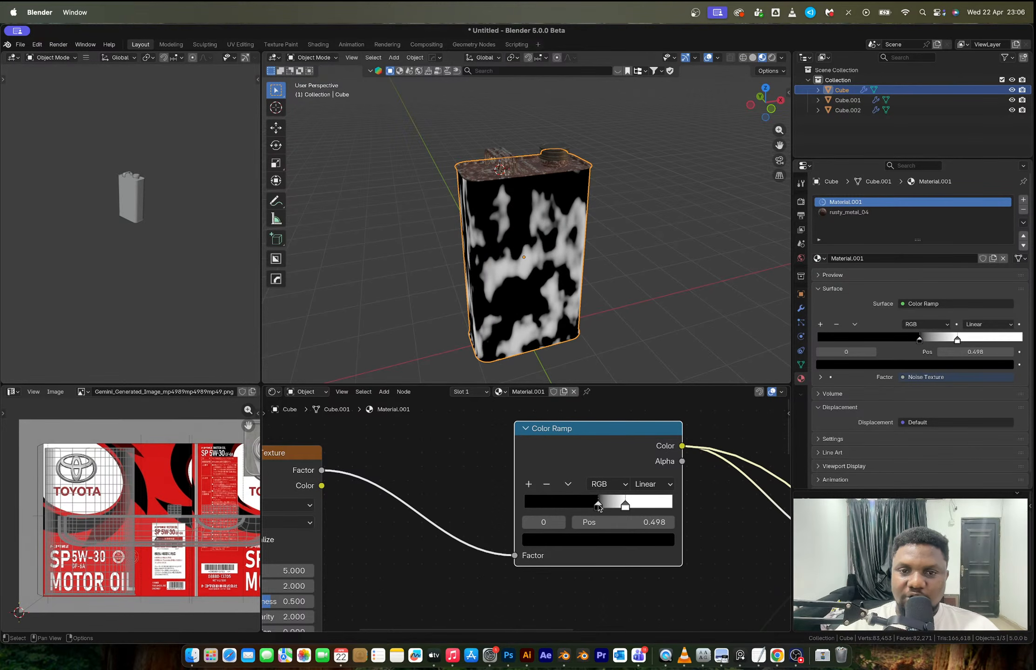
Sharpen the mask edges by moving the Color Ramp's white stop to 0.568.
scroll(594, 508, down, 4)
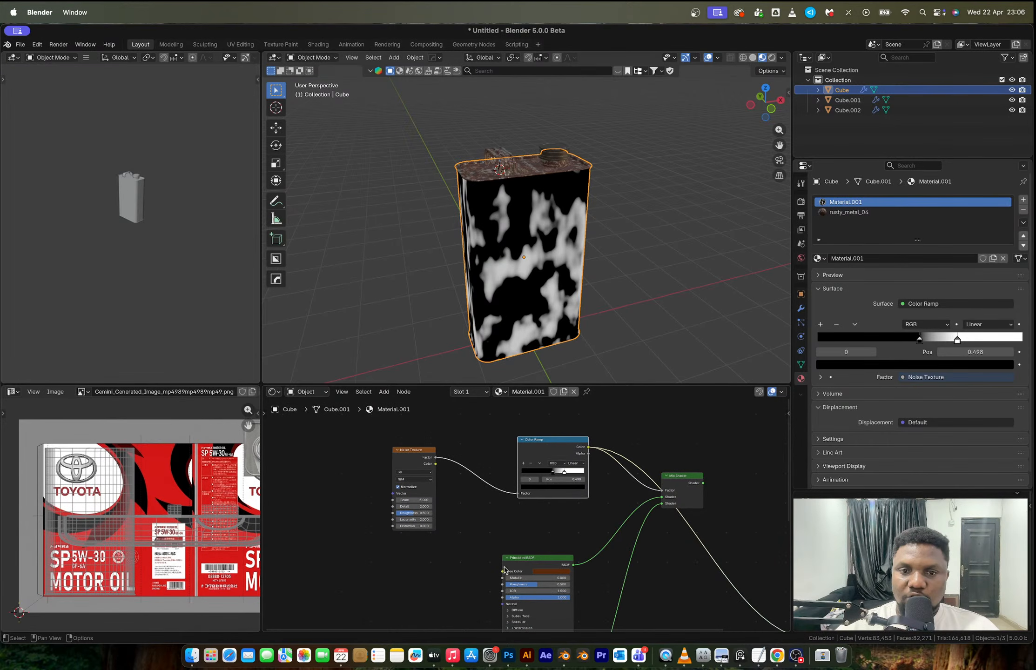
scroll(531, 544, down, 4)
middle_drag(532, 568, 553, 466)
middle_drag(569, 569, 549, 519)
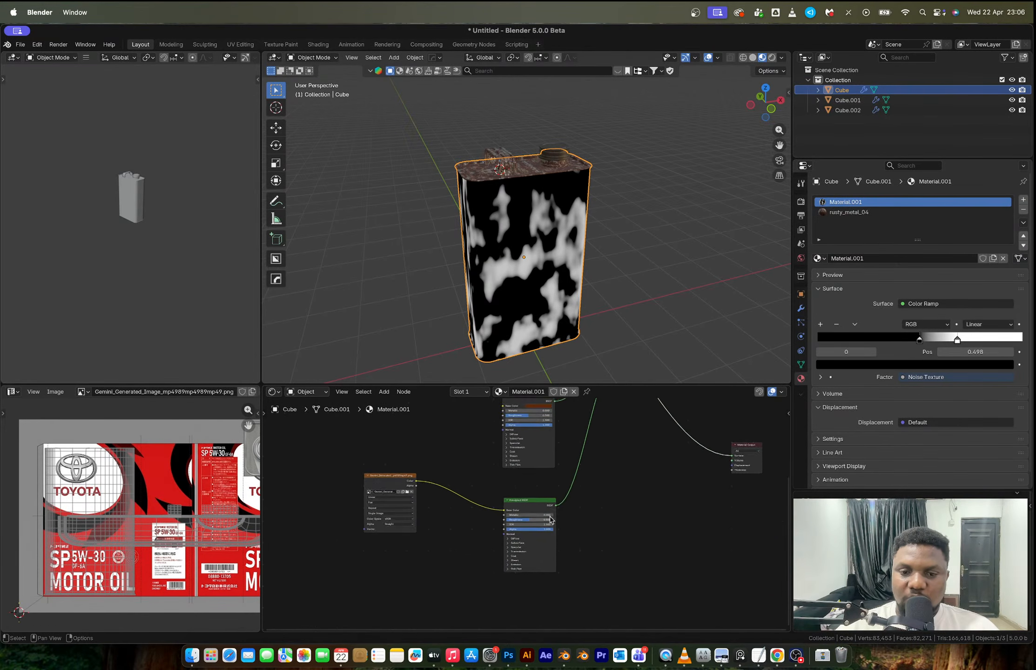
scroll(534, 518, up, 6)
middle_drag(526, 473, 539, 593)
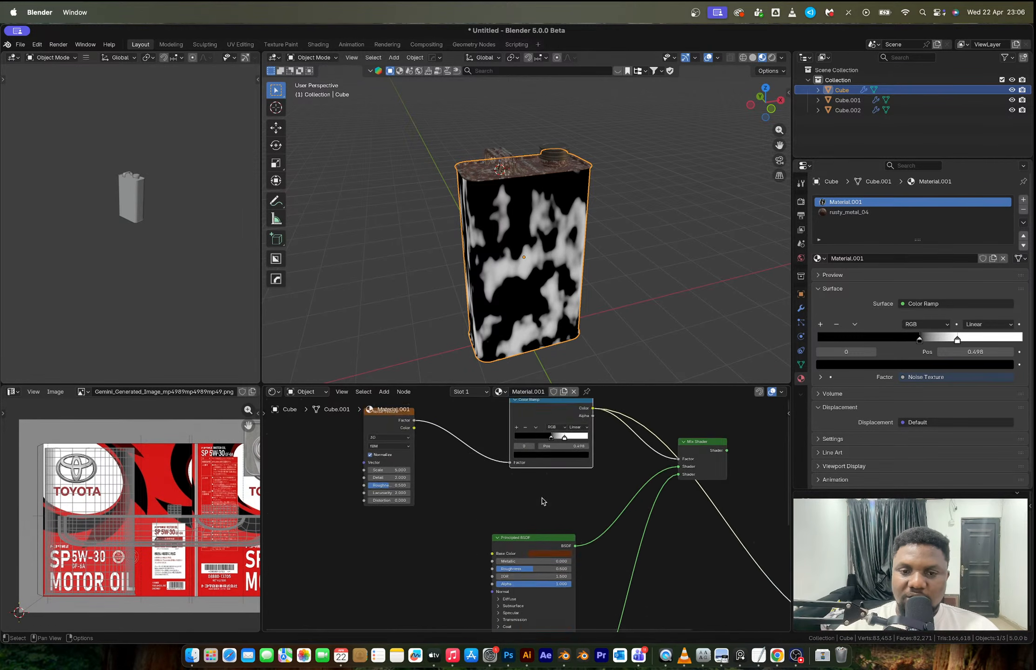
middle_drag(543, 502, 550, 587)
scroll(568, 512, up, 2)
scroll(568, 512, up, 3)
middle_drag(615, 530, 569, 521)
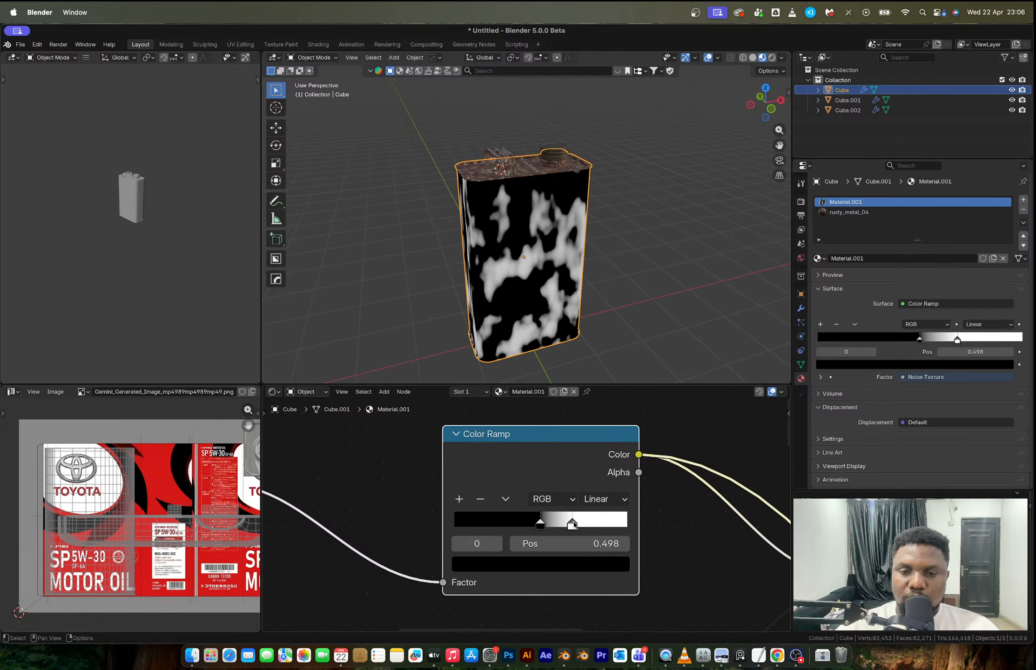
drag(573, 526, 553, 528)
Set the Noise Texture's Scale to 4.600, Detail to 8.000 and Roughness to 0.676.
middle_drag(421, 538, 550, 504)
scroll(551, 504, down, 2)
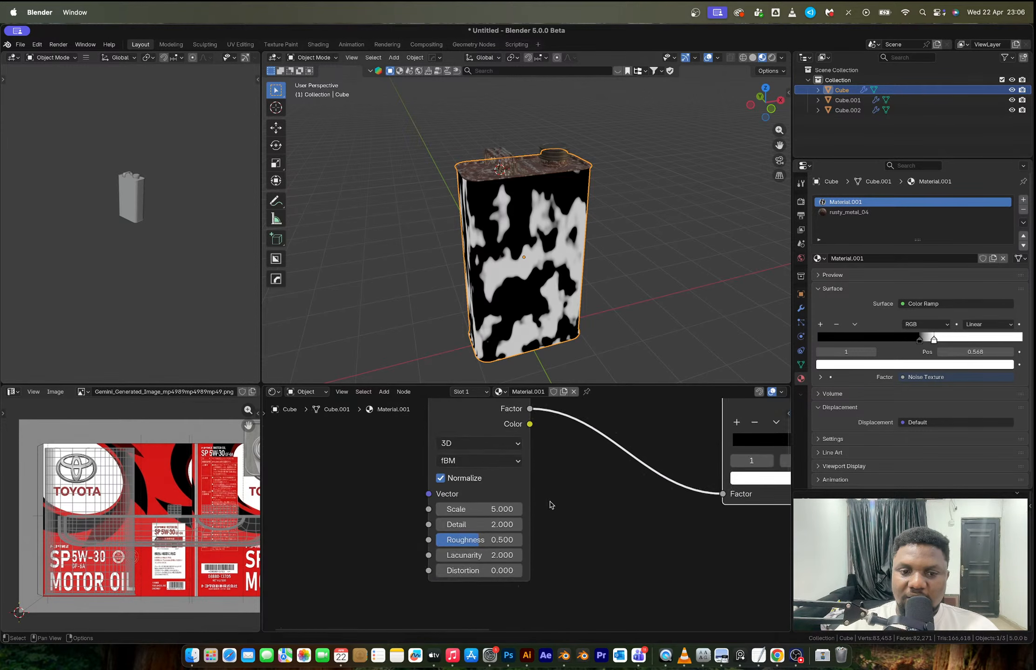
scroll(537, 511, up, 5)
drag(446, 508, 468, 551)
scroll(581, 503, down, 5)
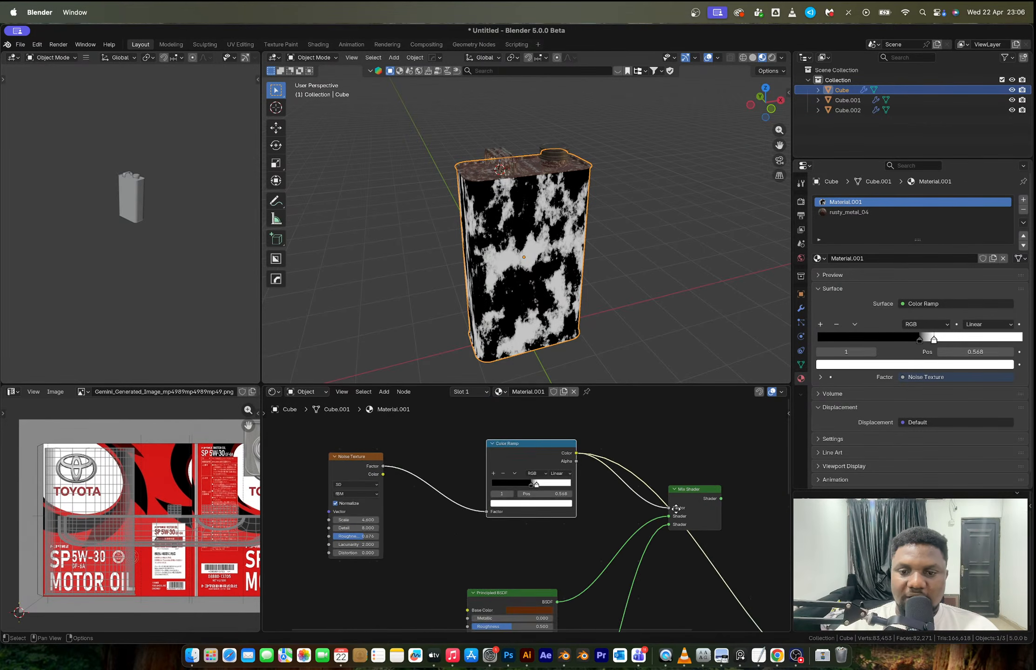
Route the Mix Shader back to the material output and check the rust coverage on the lower part of the can.
middle_drag(676, 509, 565, 483)
ctrl+shift+click(563, 482)
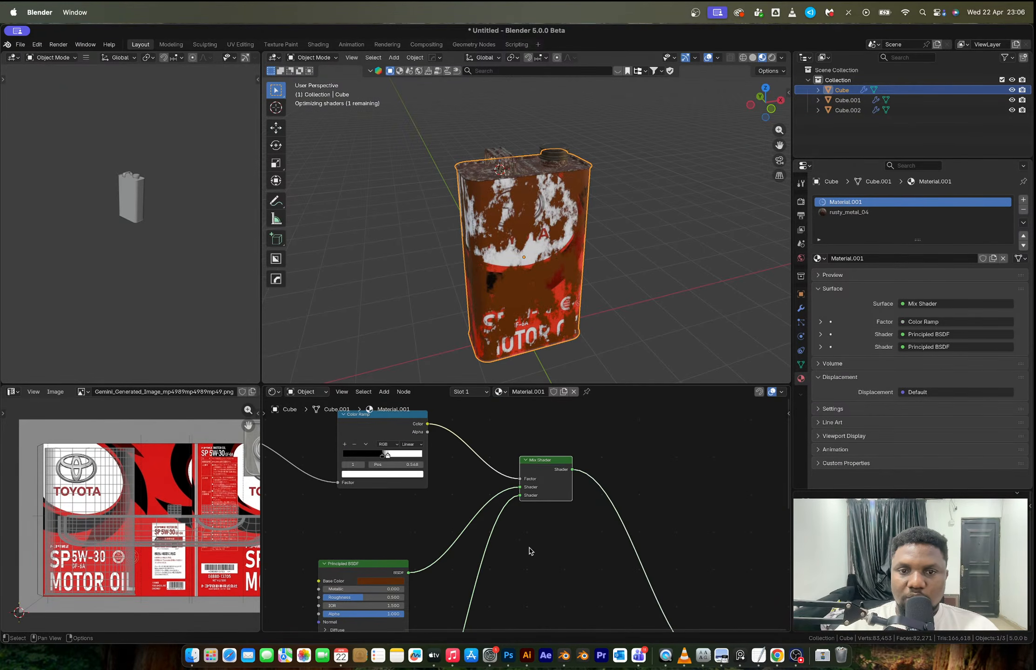
scroll(564, 266, up, 3)
shift+middle_drag(563, 265, 558, 173)
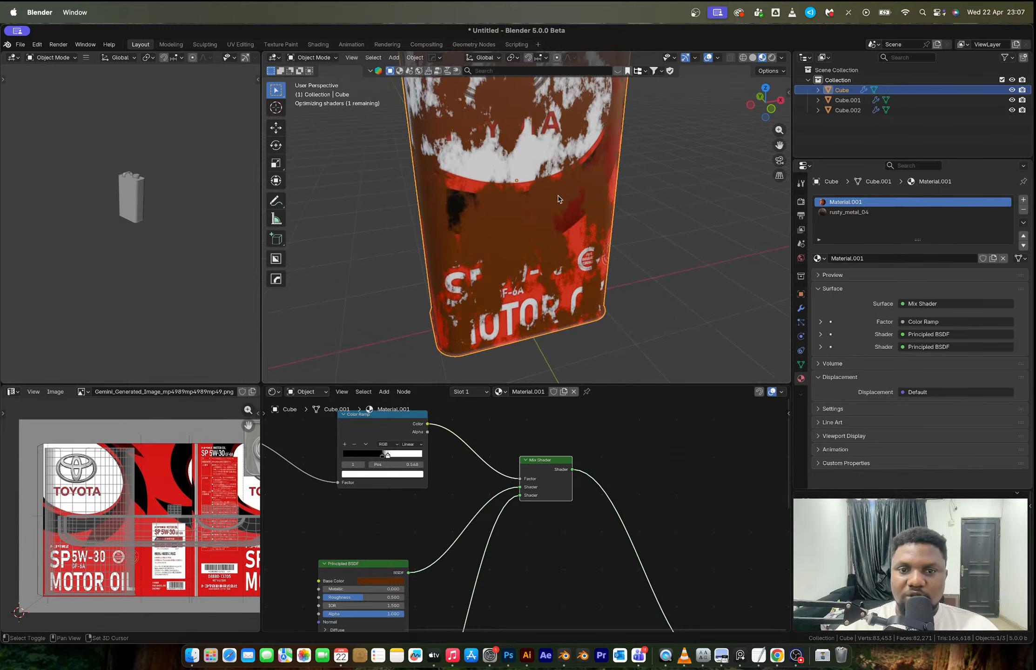
Reduce the rust to light patches by lowering the Color Ramp's black stop and setting its white stop to 0.495.
middle_drag(519, 273, 600, 518)
scroll(558, 520, up, 3)
middle_drag(433, 485, 456, 546)
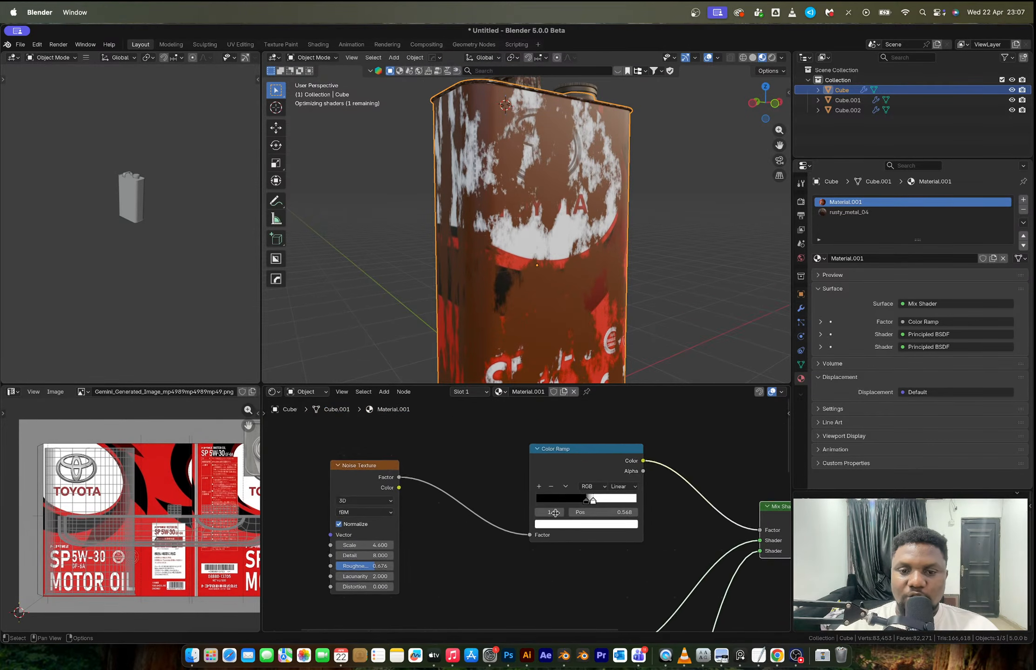
scroll(529, 519, up, 5)
middle_drag(613, 498, 558, 546)
scroll(558, 546, up, 1)
mouse_move(567, 539)
mouse_down()
mouse_move(529, 539)
mouse_move(567, 539)
mouse_up()
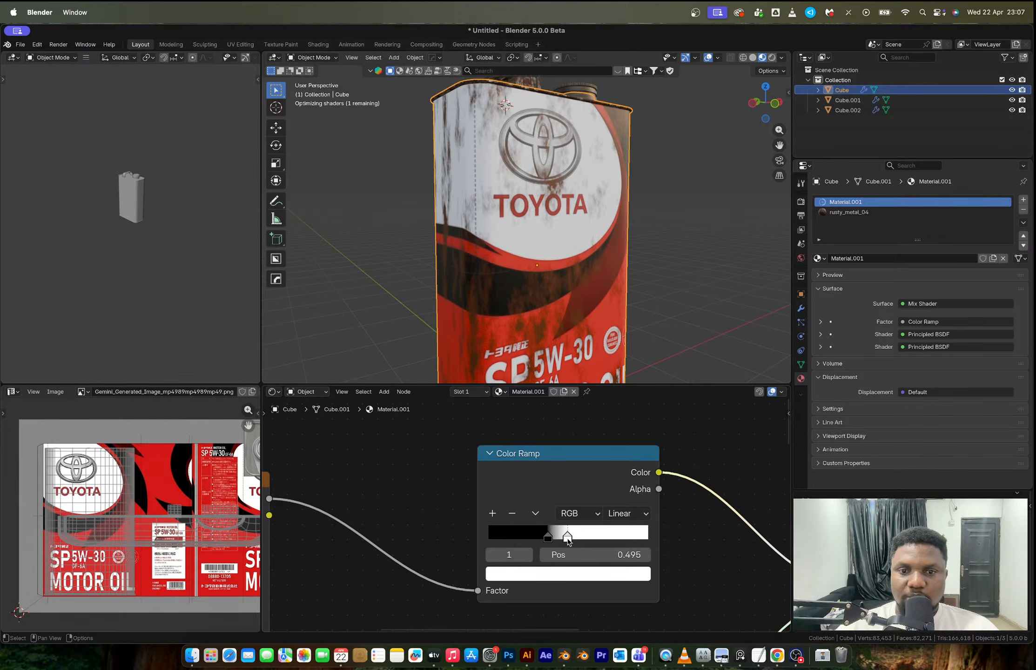
Deselect the can, switch the 3D viewport to rendered shading and open the World settings.
scroll(567, 538, down, 4)
scroll(566, 200, down, 3)
middle_drag(565, 201, 543, 202)
click(672, 205)
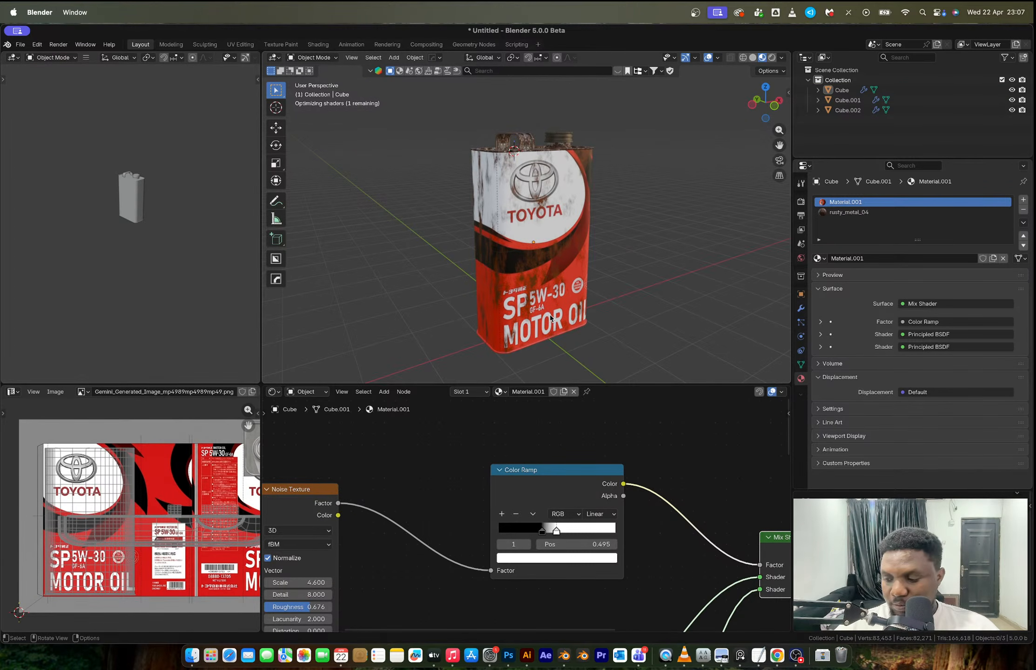
shift+middle_drag(550, 315, 528, 270)
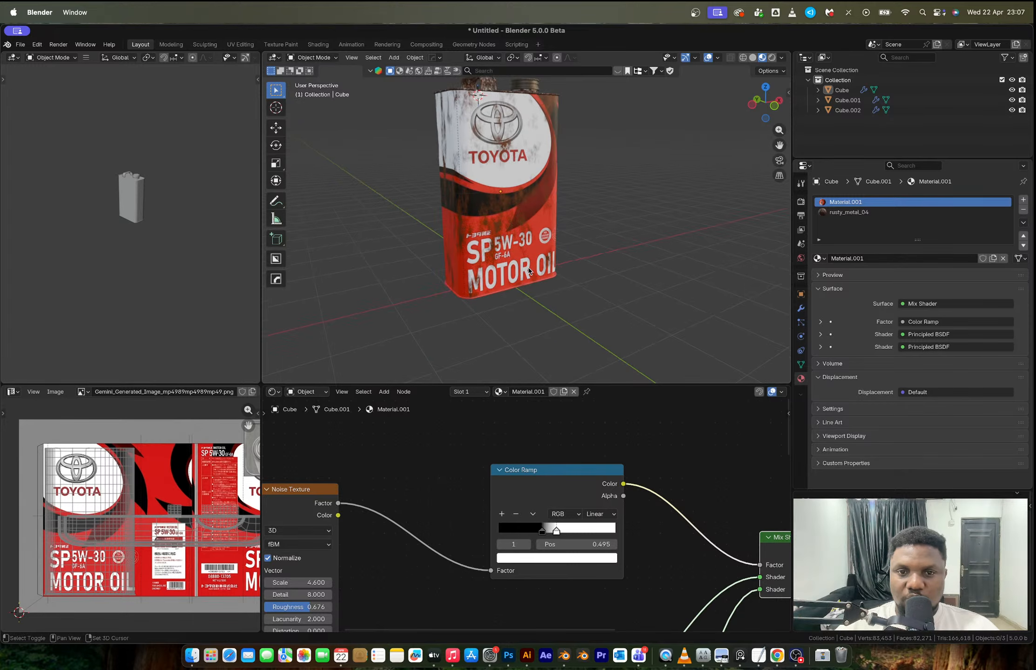
scroll(525, 515, down, 2)
key(z)
click(598, 230)
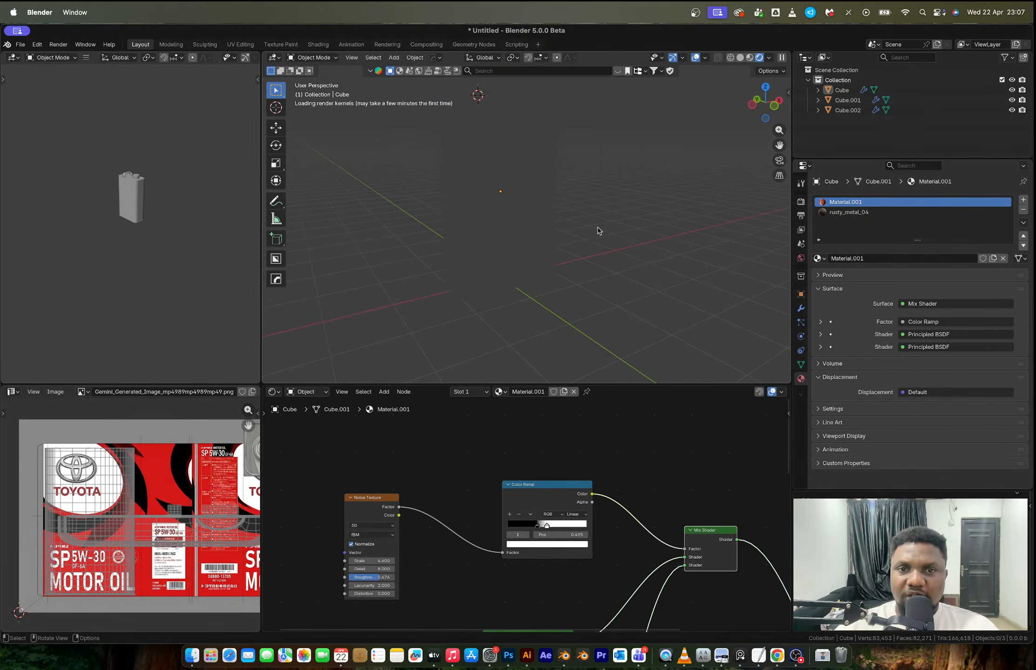
click(801, 258)
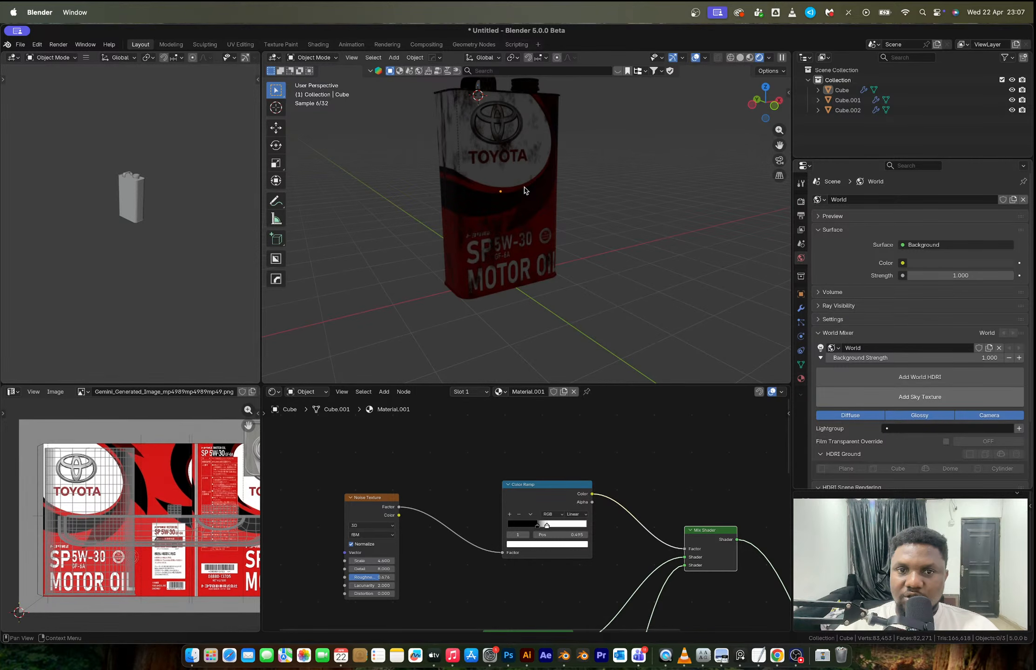
Strengthen the rust patches by setting the Color Ramp's black stop to 0.416 and its white stop to 0.482.
middle_drag(524, 187, 564, 278)
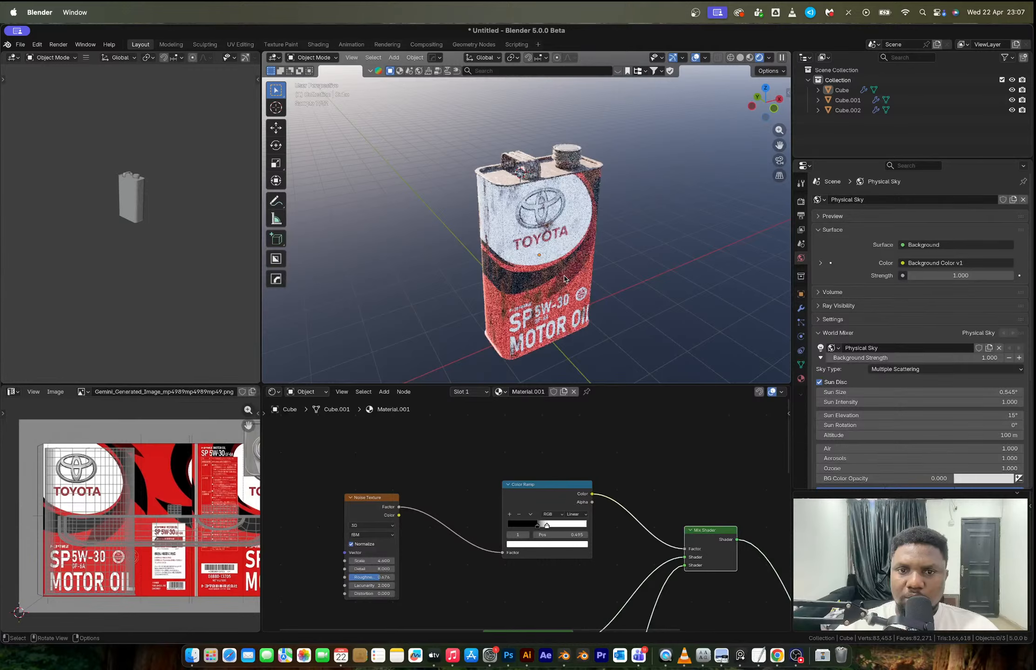
scroll(587, 563, up, 2)
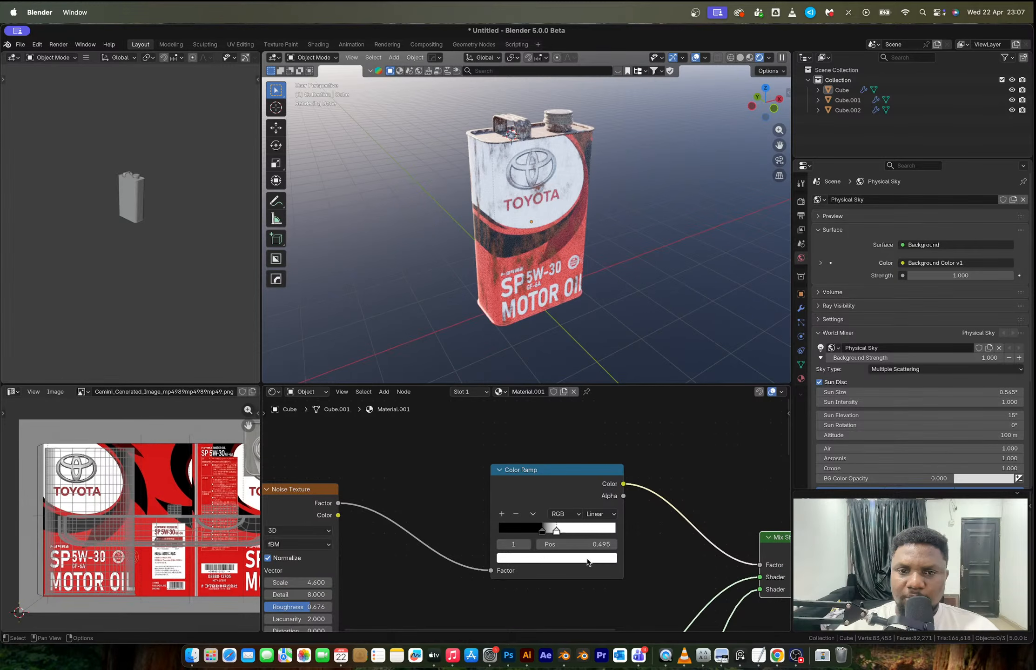
scroll(588, 563, down, 5)
middle_drag(588, 562, 599, 613)
scroll(599, 610, up, 12)
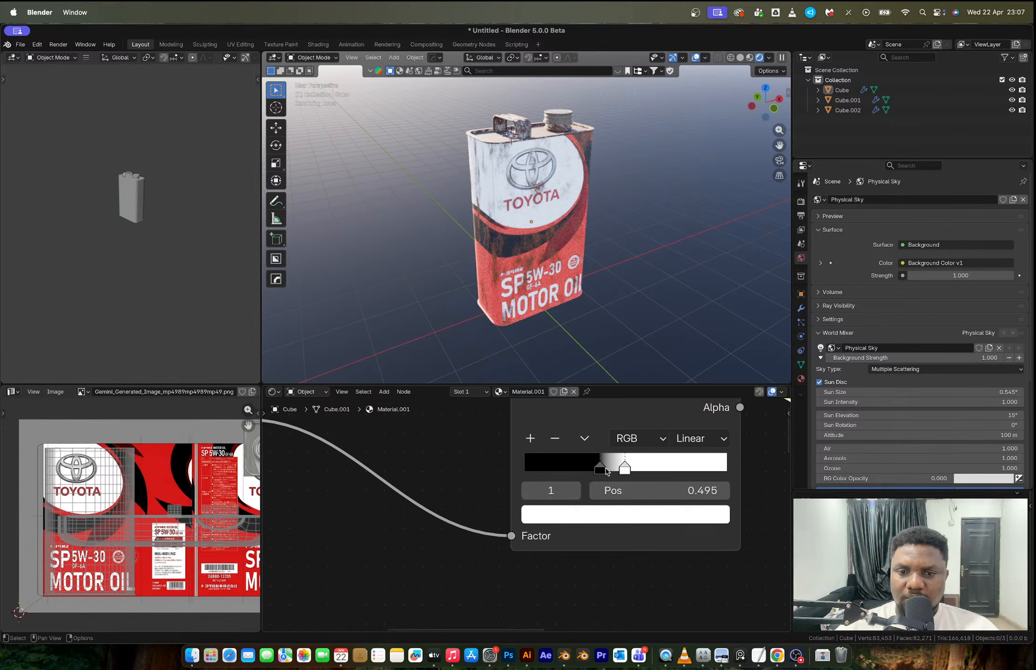
drag(609, 470, 611, 469)
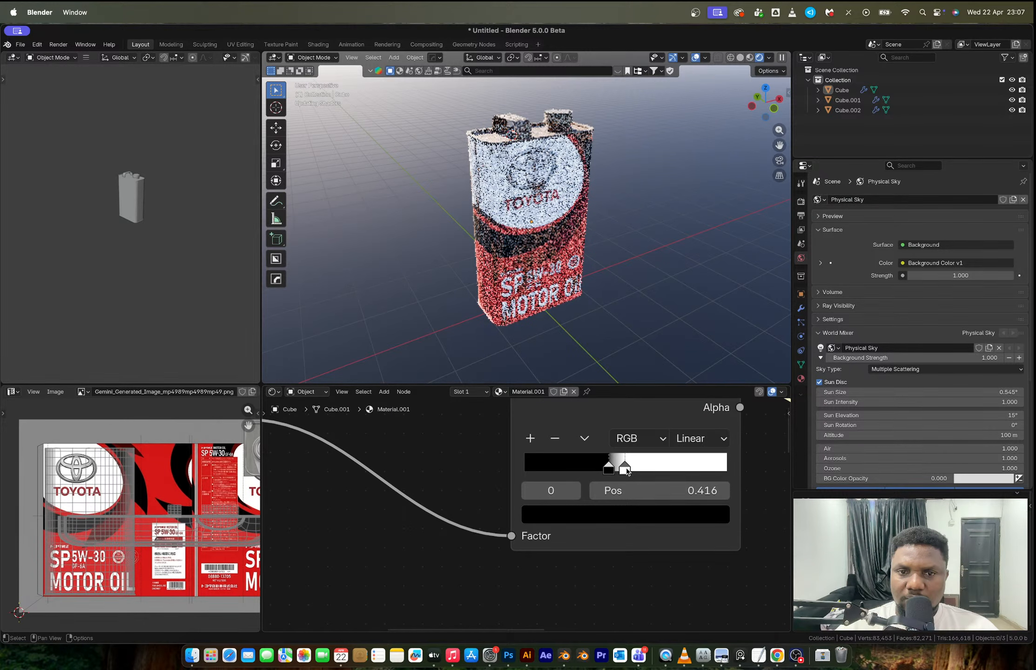
click(626, 469)
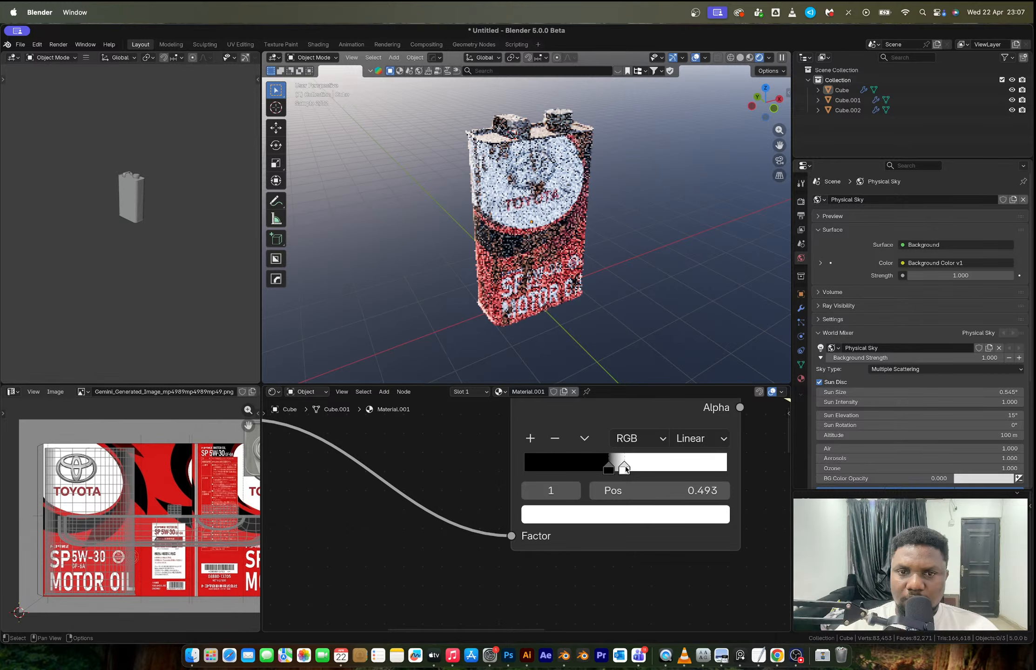
drag(625, 469, 623, 469)
Insert a Bump node between the Color Ramp's Color output and the rust Principled BSDF's Normal input, feeding the mask into Height.
scroll(564, 530, down, 3)
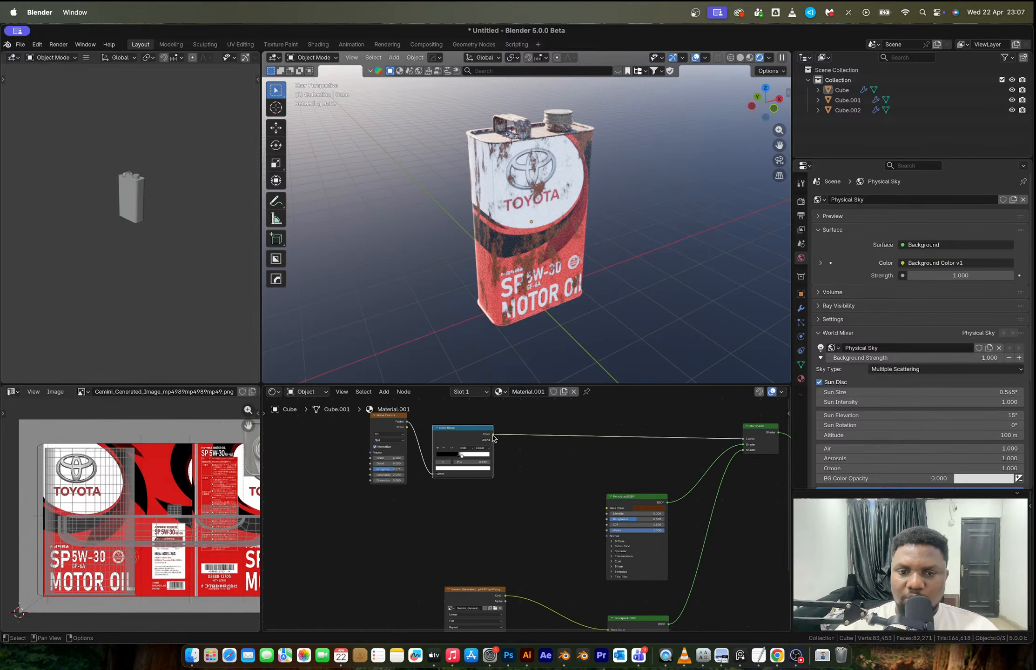
drag(493, 434, 604, 538)
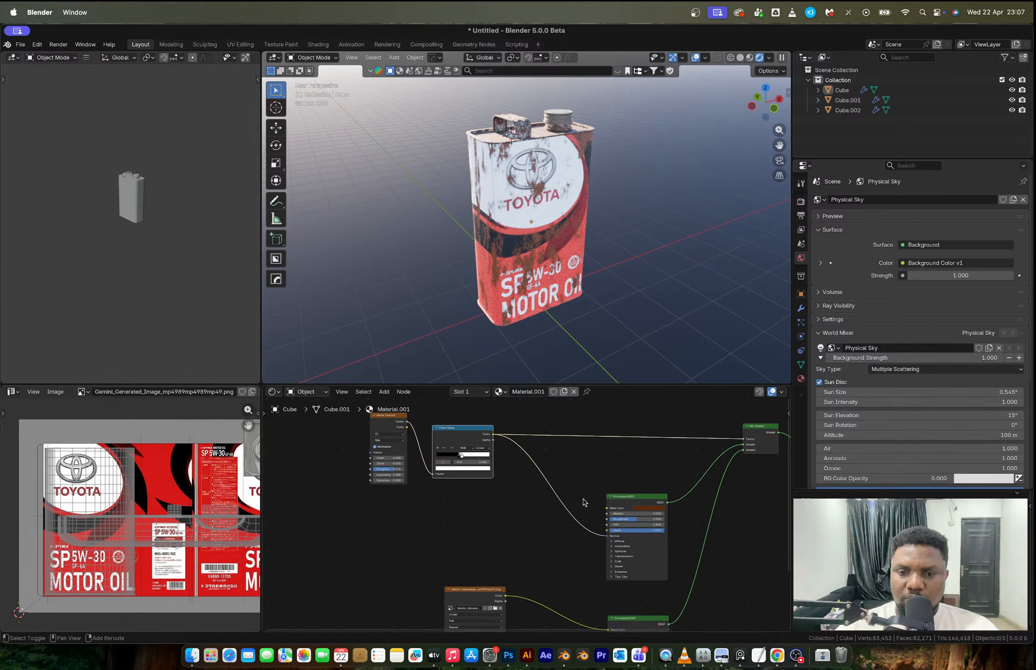
key(shift+a)
text(bump)
key(Return)
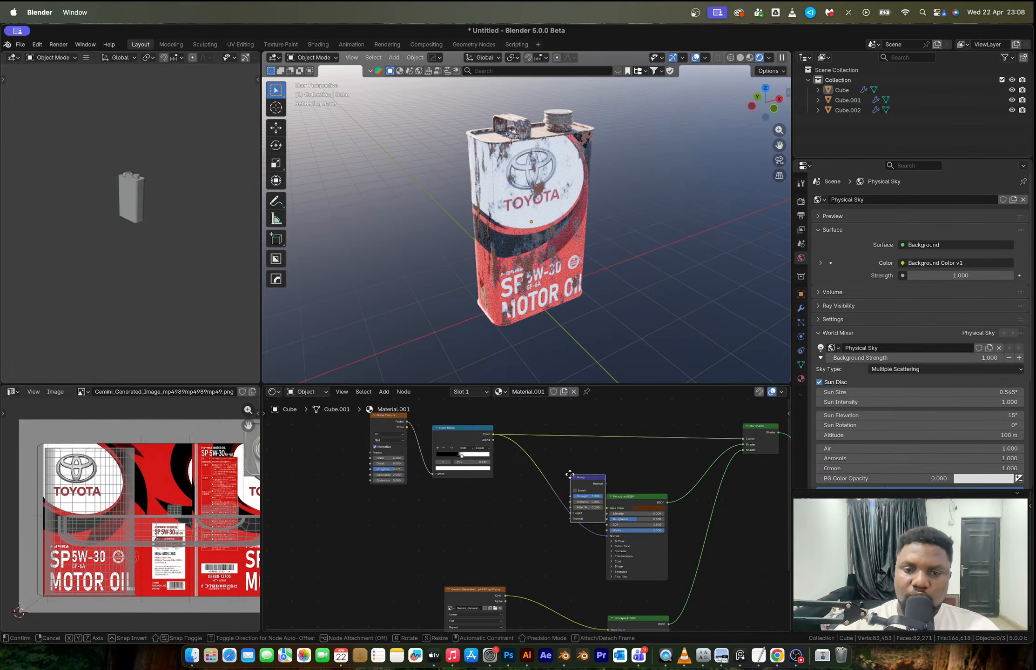
click(546, 473)
drag(564, 521, 562, 510)
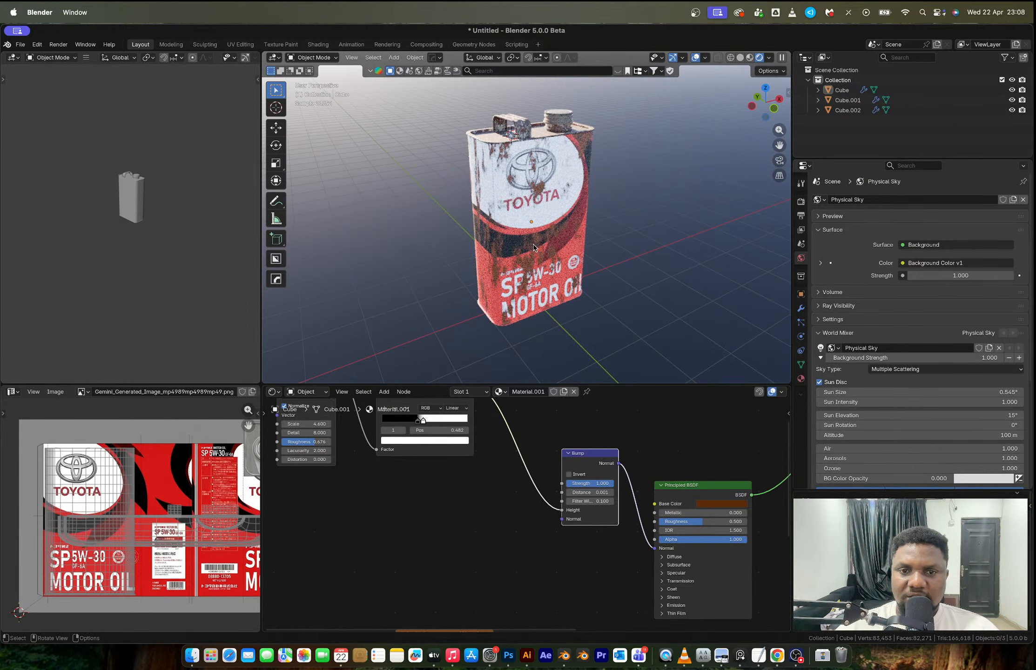
Switch the 3D viewport to material preview and preview the Bump node's output on the front of the can.
scroll(539, 257, up, 4)
key(z)
click(549, 275)
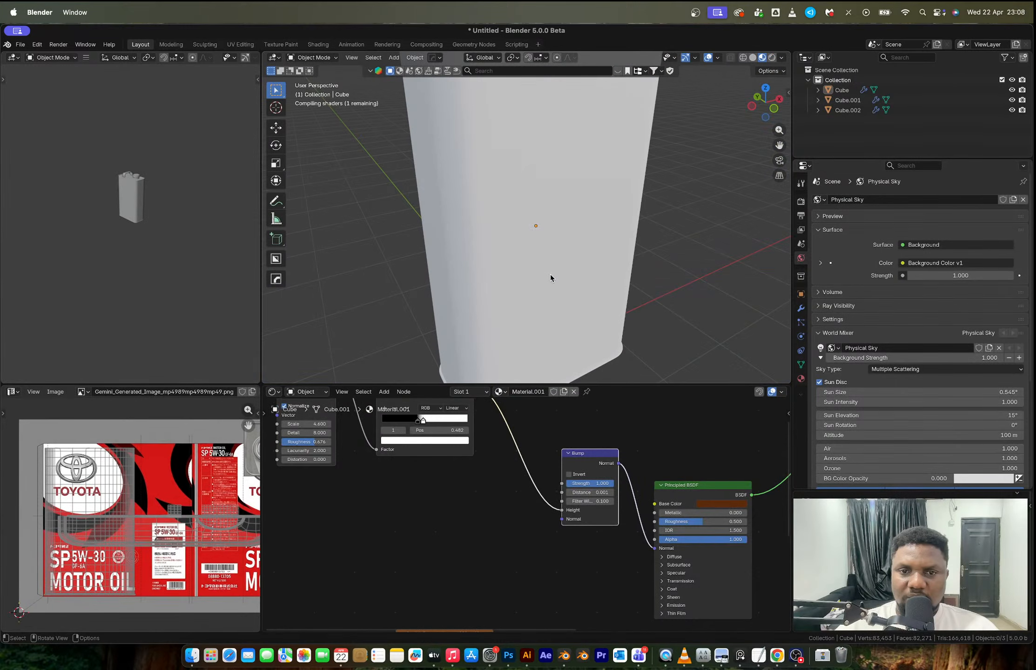
scroll(551, 277, up, 3)
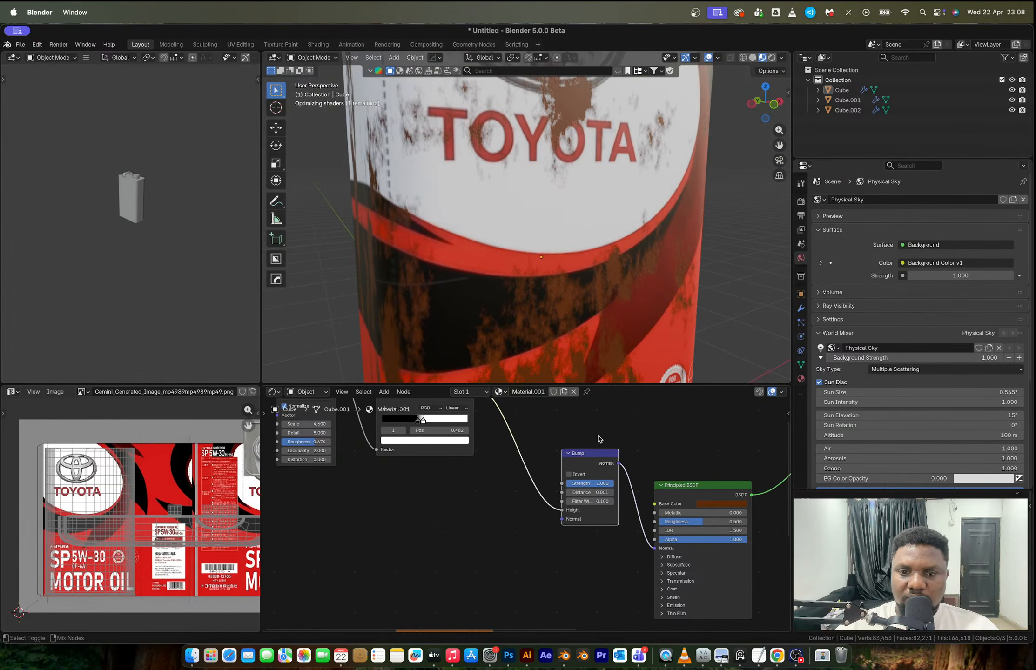
ctrl+shift+click(596, 461)
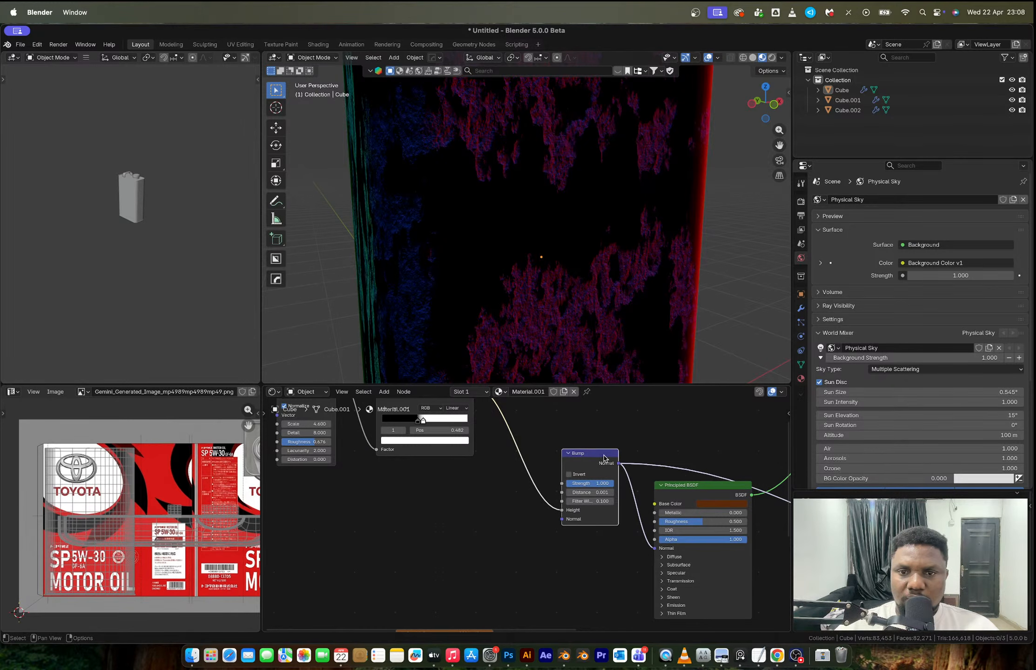
Set the Bump node's Distance to 1.000.
scroll(603, 458, up, 2)
click(614, 479)
text(1)
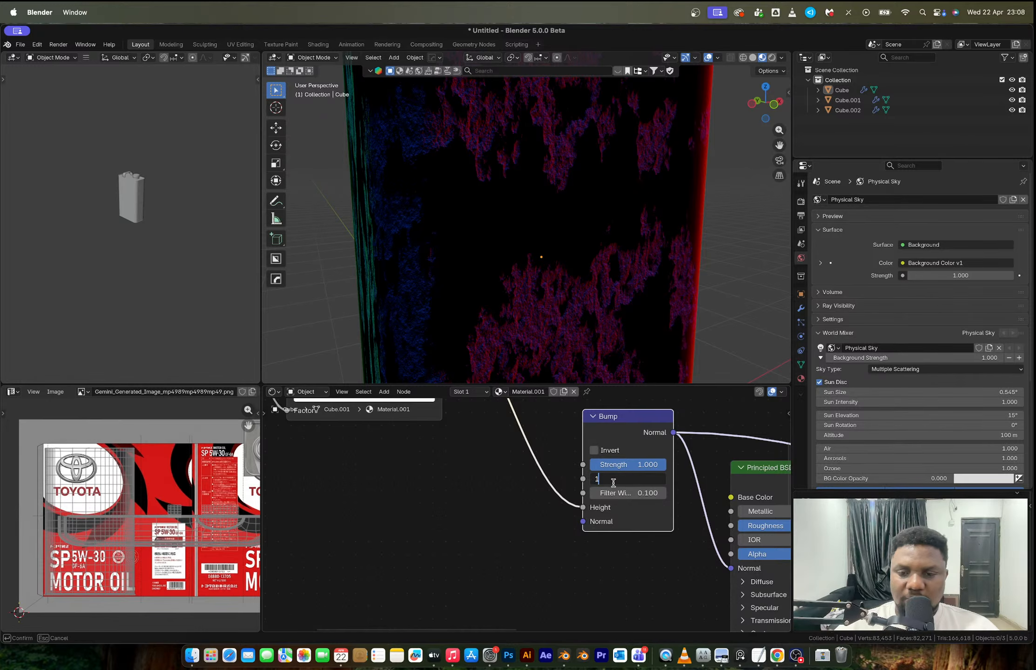
key(Return)
scroll(640, 483, up, 2)
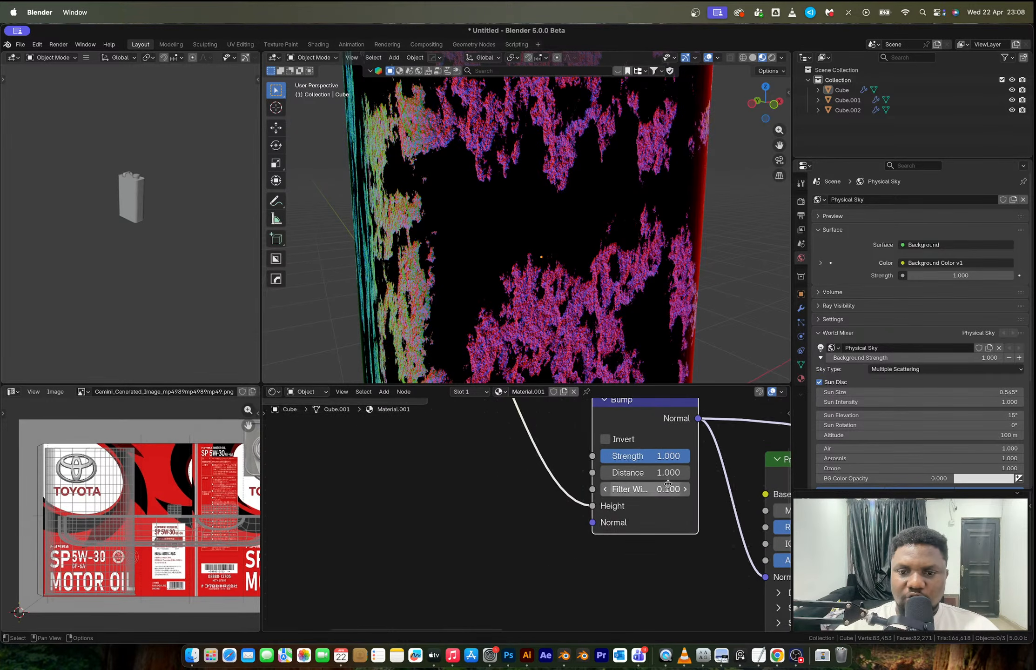
Preview the rust Principled BSDF alone on the can, and route the Mix Shader back to the material output.
middle_drag(673, 488, 525, 558)
ctrl+shift+click(673, 534)
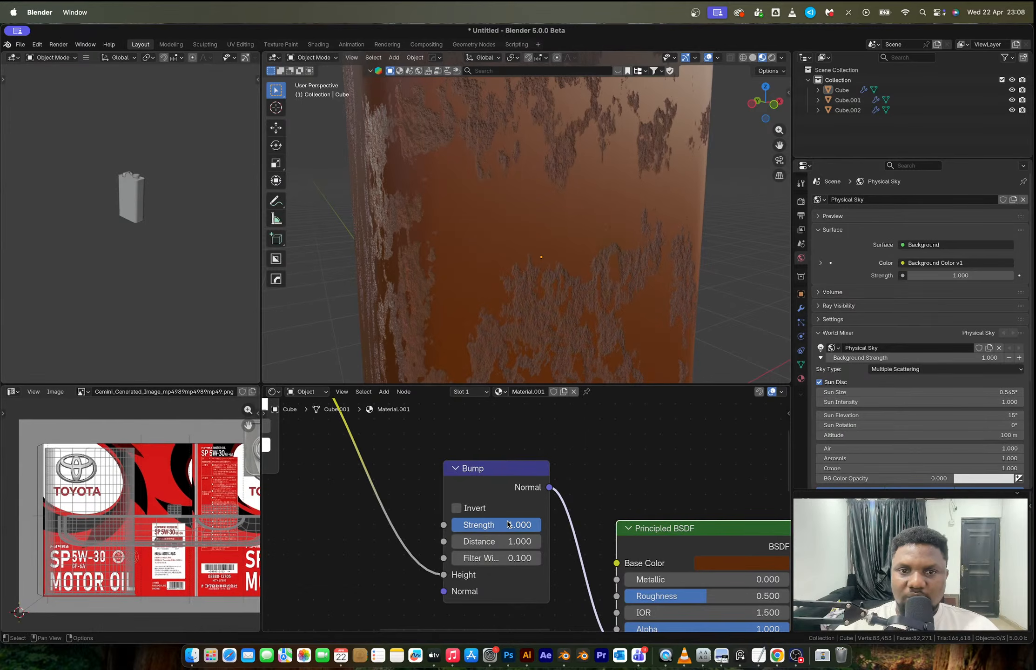
scroll(497, 530, up, 2)
scroll(500, 535, down, 7)
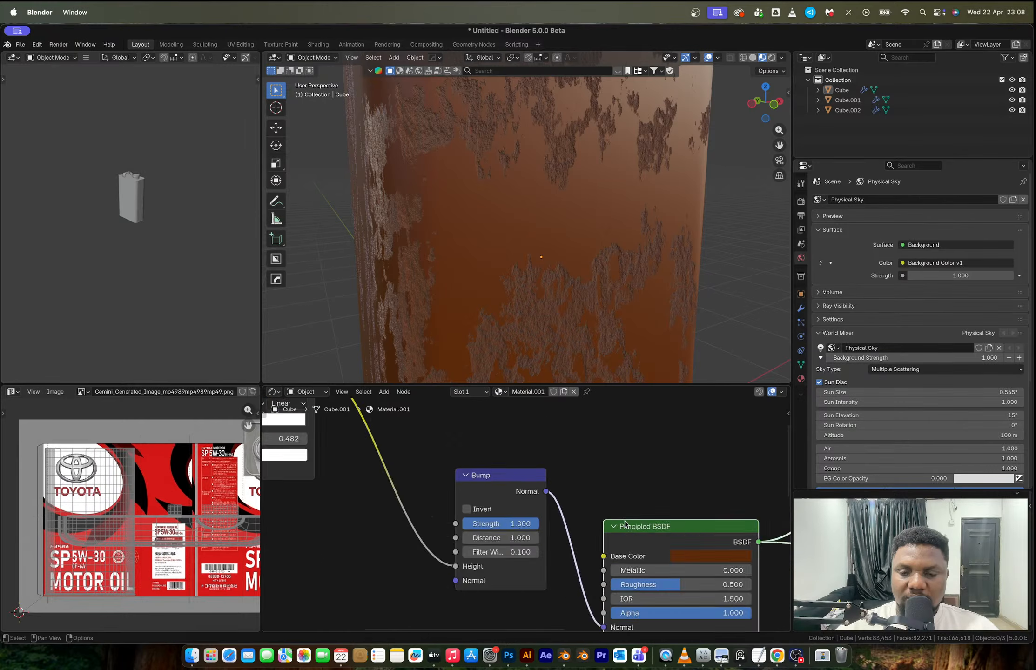
middle_drag(672, 507, 622, 526)
ctrl+shift+click(633, 488)
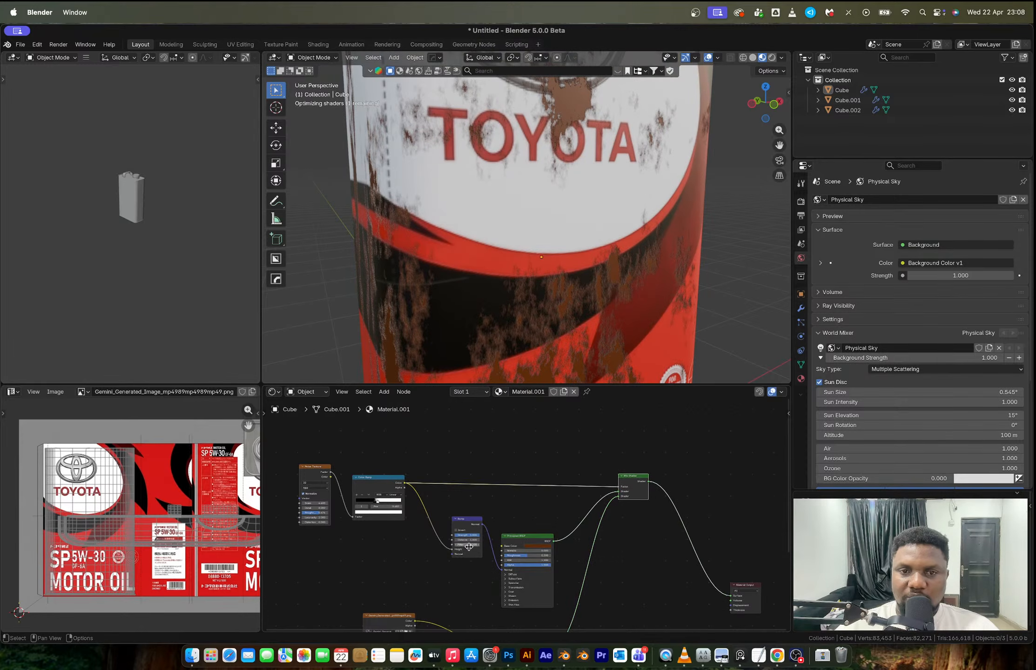
Fine-tune the rust relief in the Bump node while viewing the front of the can.
scroll(458, 565, up, 5)
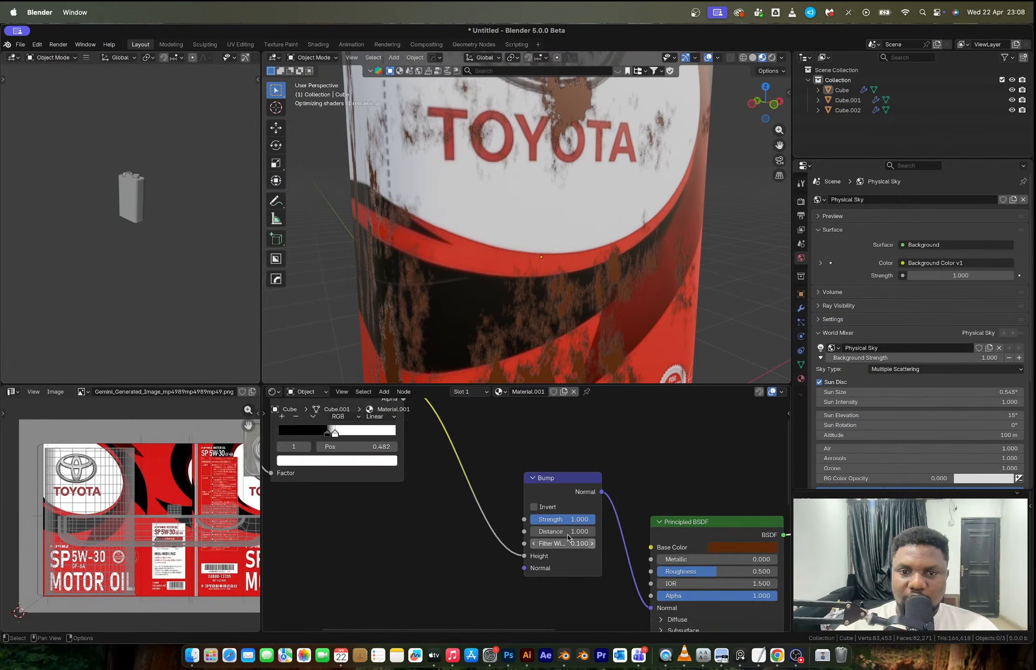
scroll(569, 538, up, 3)
drag(601, 527, 574, 518)
scroll(687, 291, down, 4)
middle_drag(687, 291, 531, 257)
Set the Roughness of the label's Principled BSDF to 0.391 and view the whole can.
scroll(580, 502, down, 15)
middle_drag(605, 622, 549, 489)
scroll(566, 545, up, 4)
mouse_move(638, 531)
mouse_down()
mouse_move(582, 531)
mouse_move(621, 531)
mouse_up()
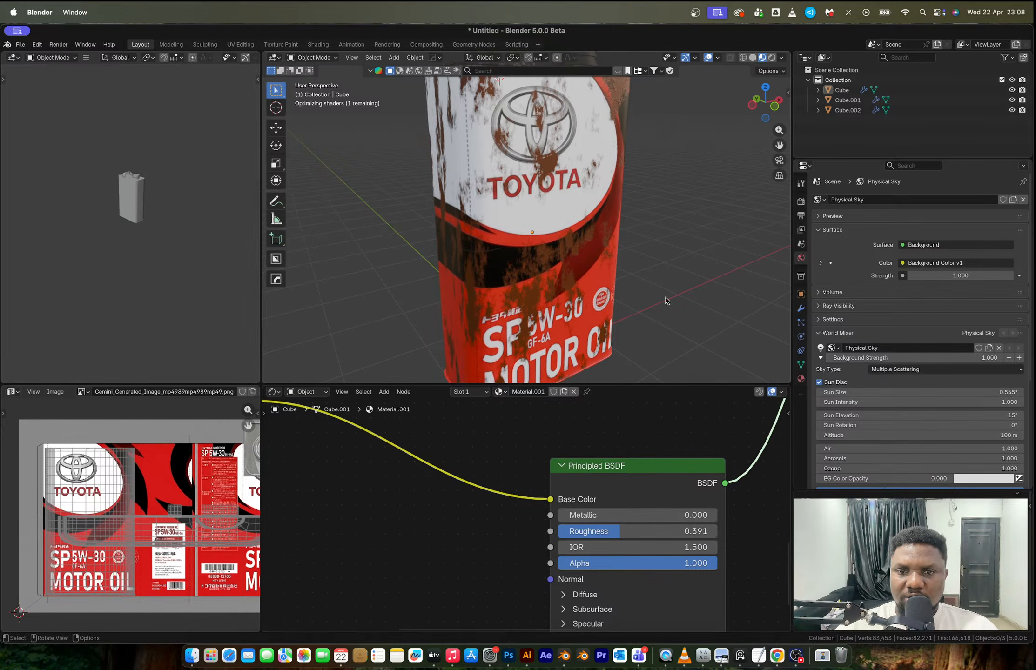
scroll(678, 237, down, 5)
middle_drag(610, 235, 598, 256)
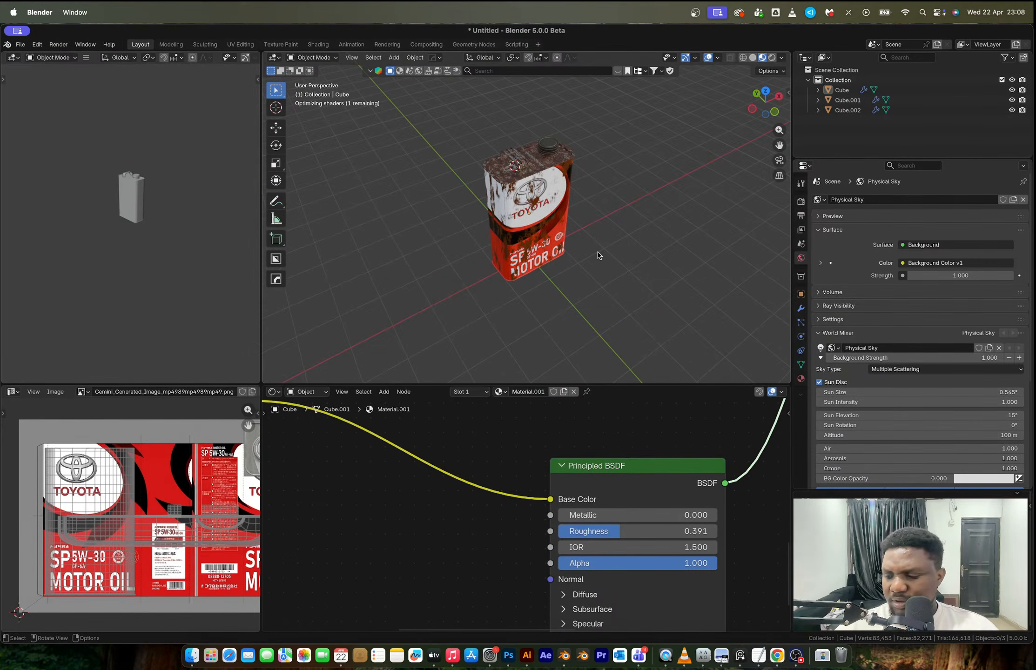
Open the save dialog for the untitled project, check the OBS streaming window and hide it again.
key(super+s)
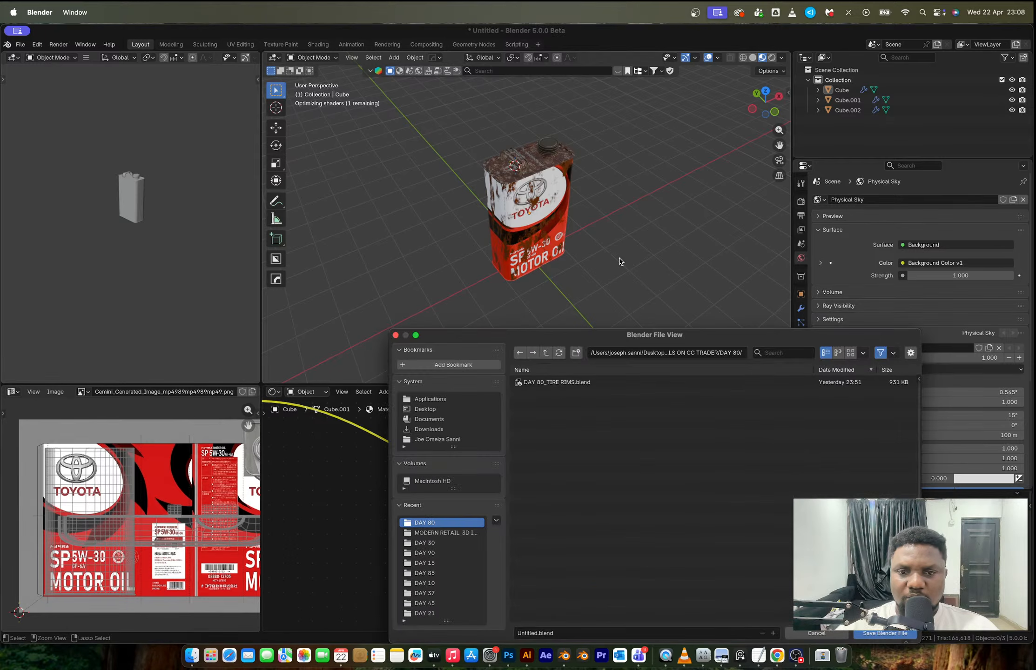
click(796, 657)
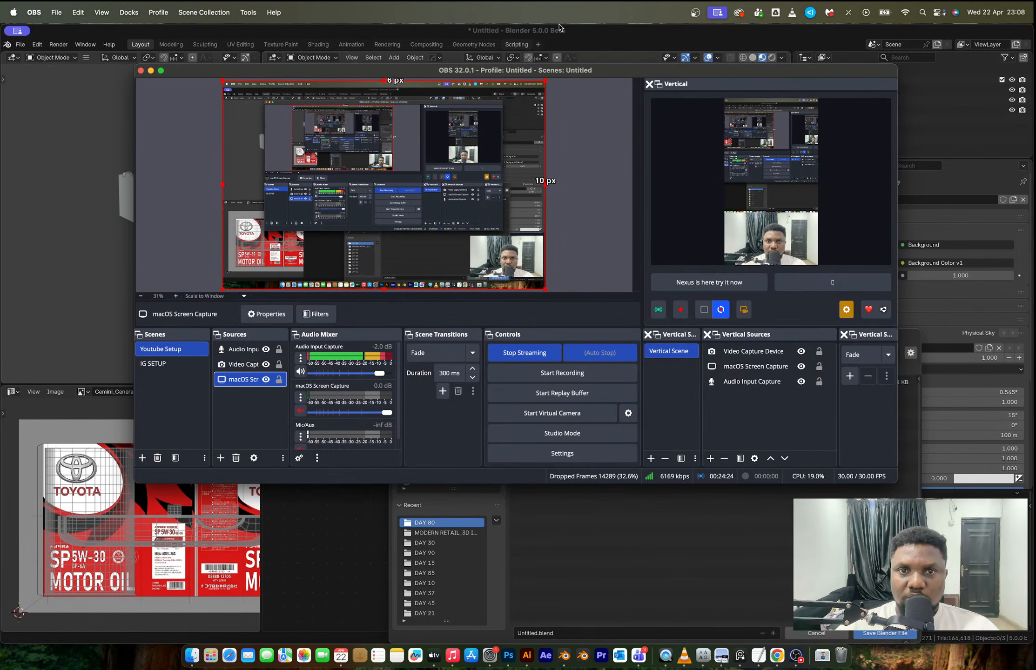
key(super+h)
Switch to the CGTrader_100_Day_Tracker spreadsheet in the browser and set the Oil can's status to Done.
key(ctrl+Right)
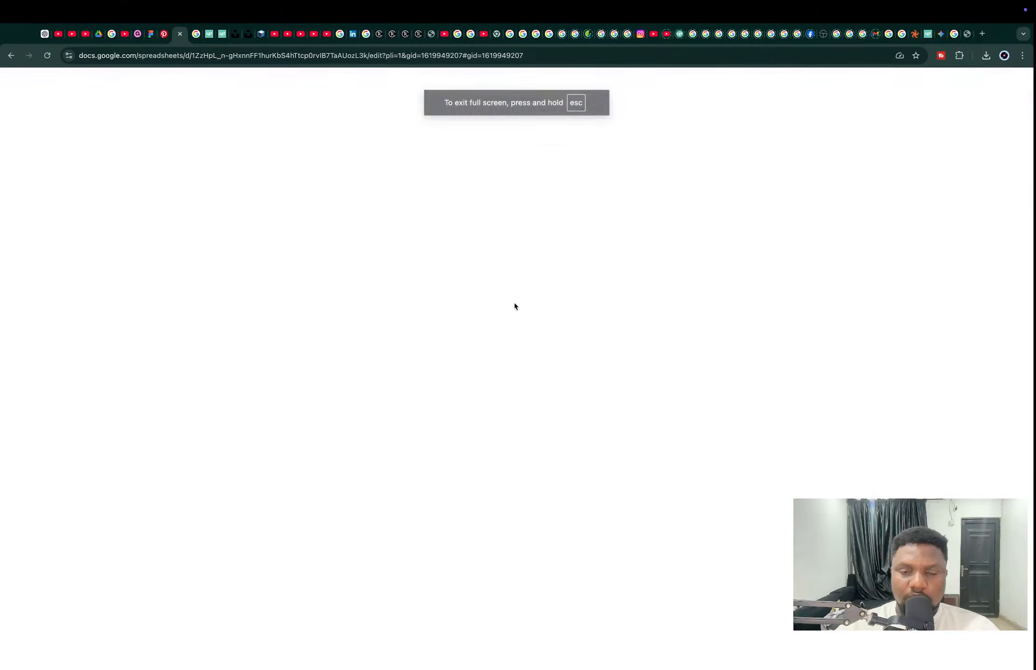
scroll(746, 325, up, 3)
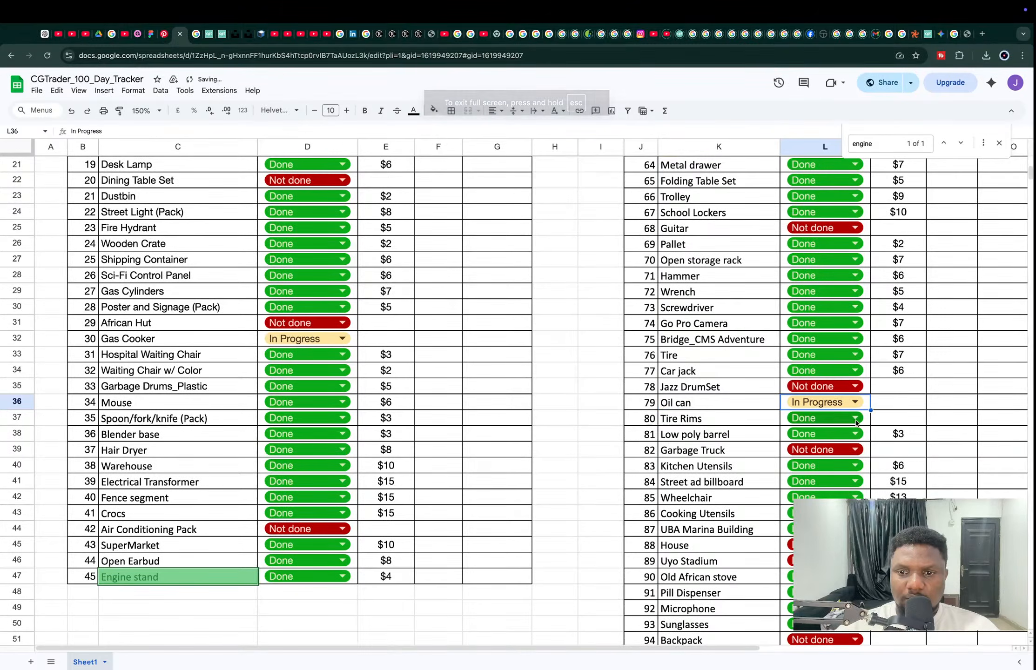
click(827, 404)
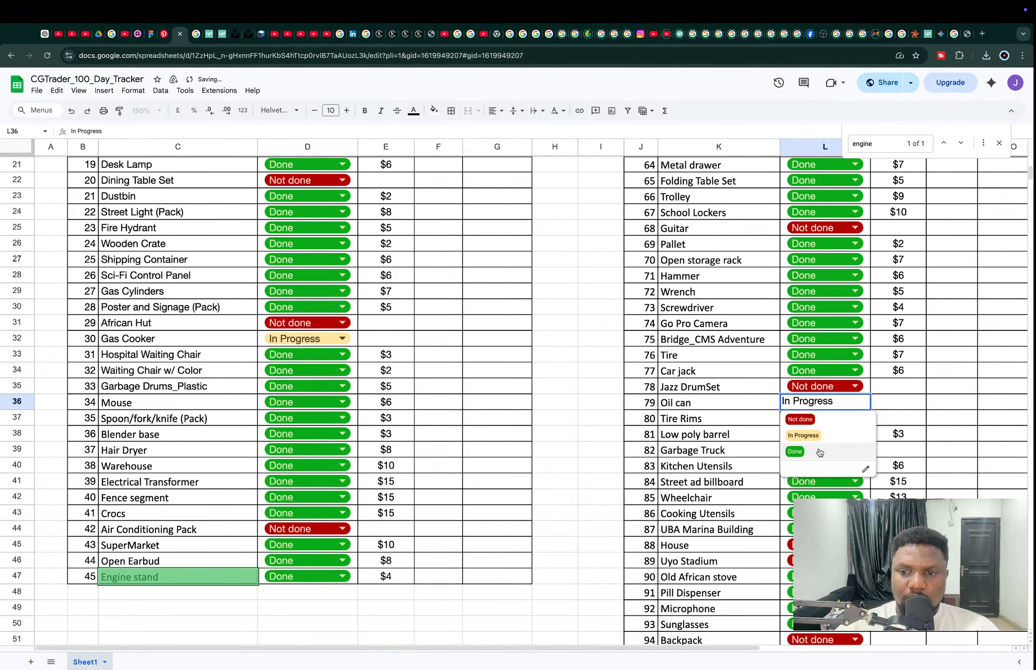
click(795, 451)
Return to Blender and go from the DAY 80 folder up to its parent, the folder of models on CG Trader.
key(super+Tab)
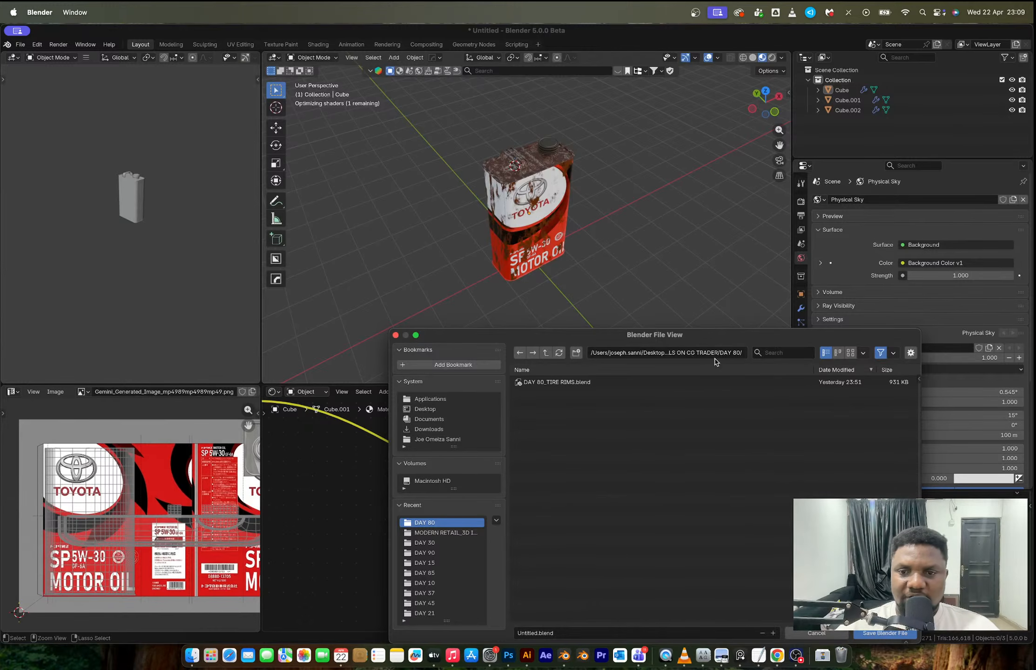
click(727, 352)
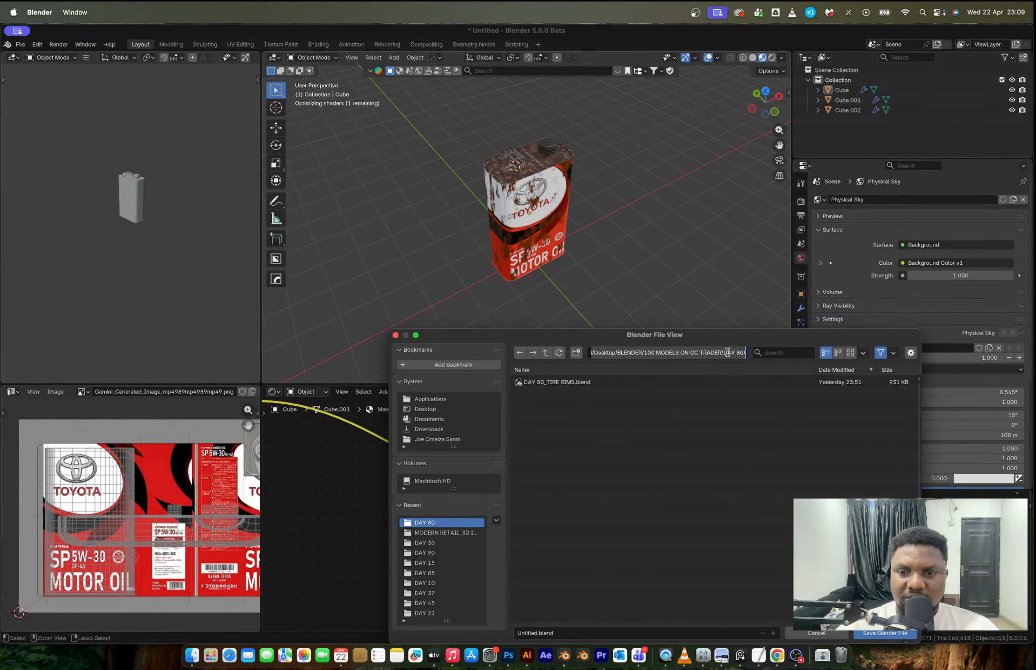
drag(723, 352, 756, 352)
key(BackSpace)
key(Return)
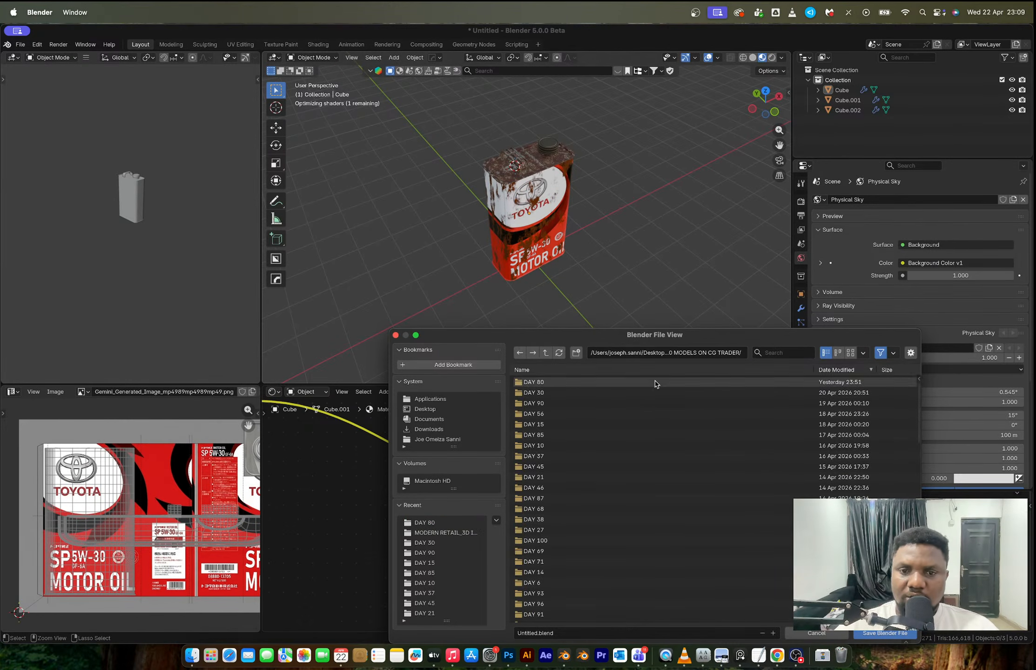
Create a new folder named DAY 79, copy its name and open the folder.
click(577, 352)
text(DAY 79)
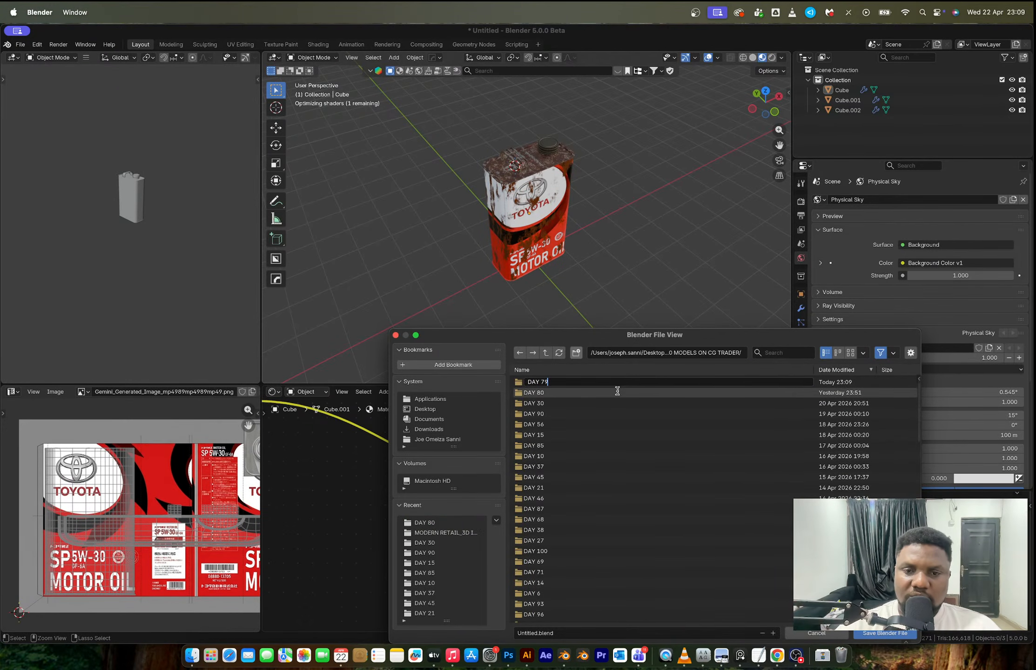
key(ctrl+a)
key(cmd+c)
key(Return)
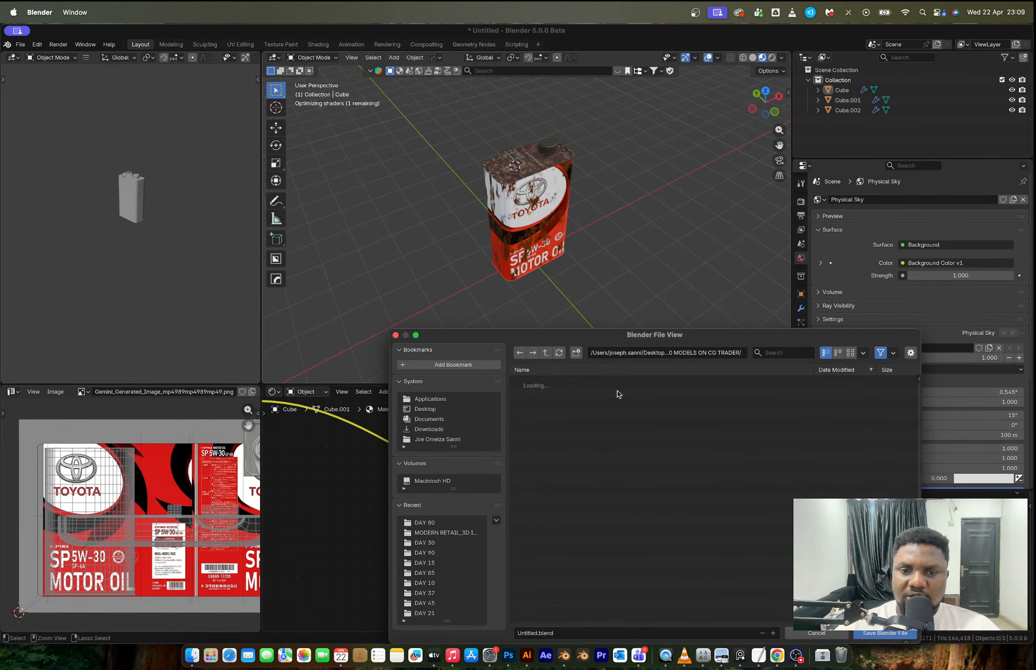
double_click(562, 384)
Save the project in the DAY 79 folder under the file name DAY 79_OIL CAN.
click(592, 634)
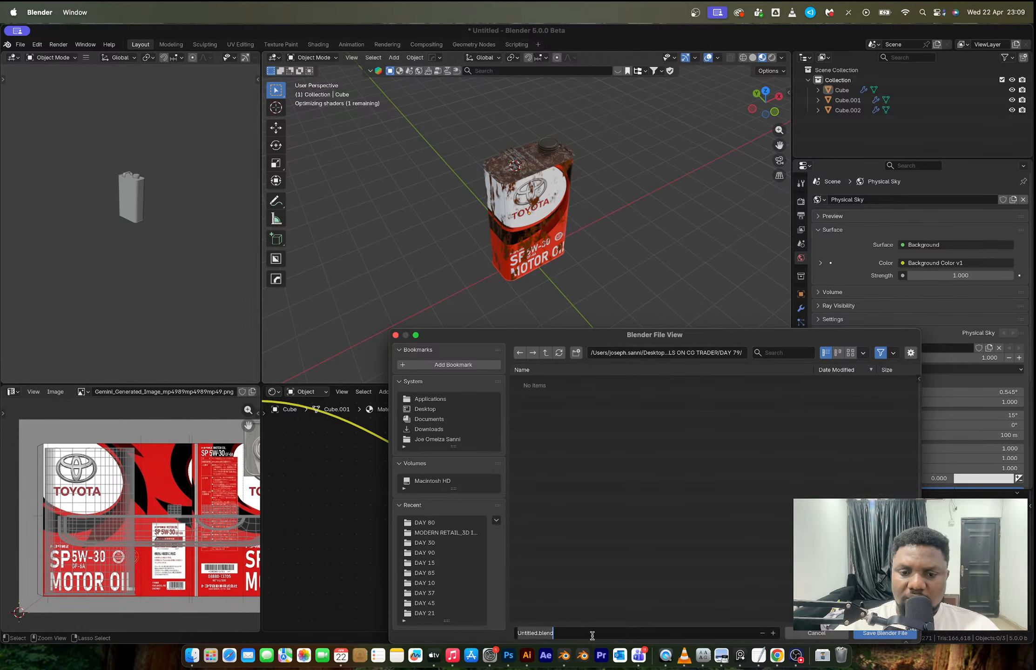
key(cmd+v)
text(_)
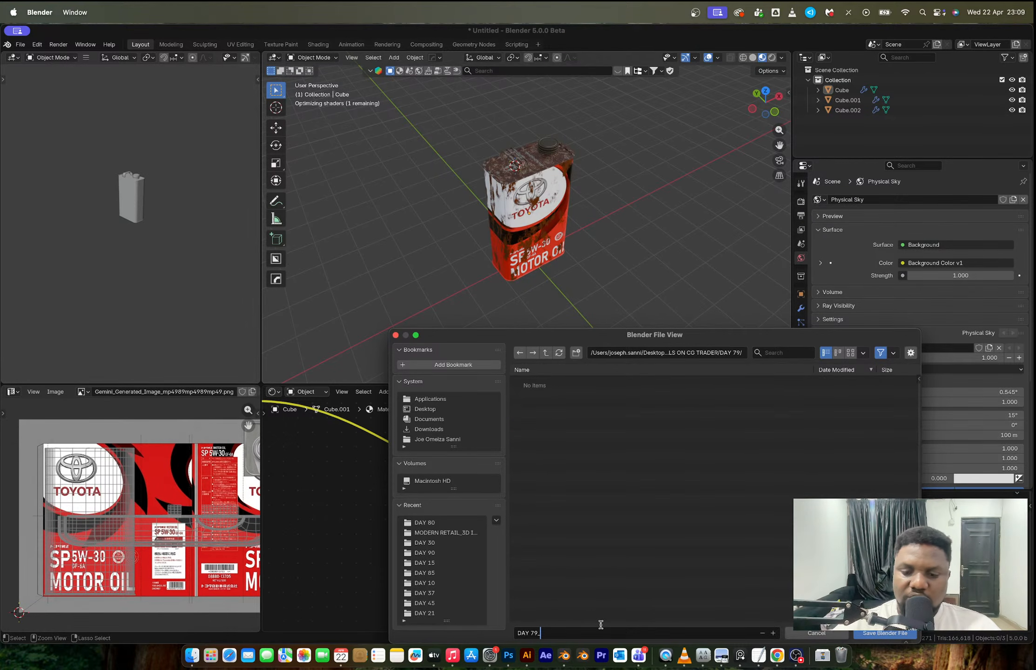
text(OIL CAN)
key(Return)
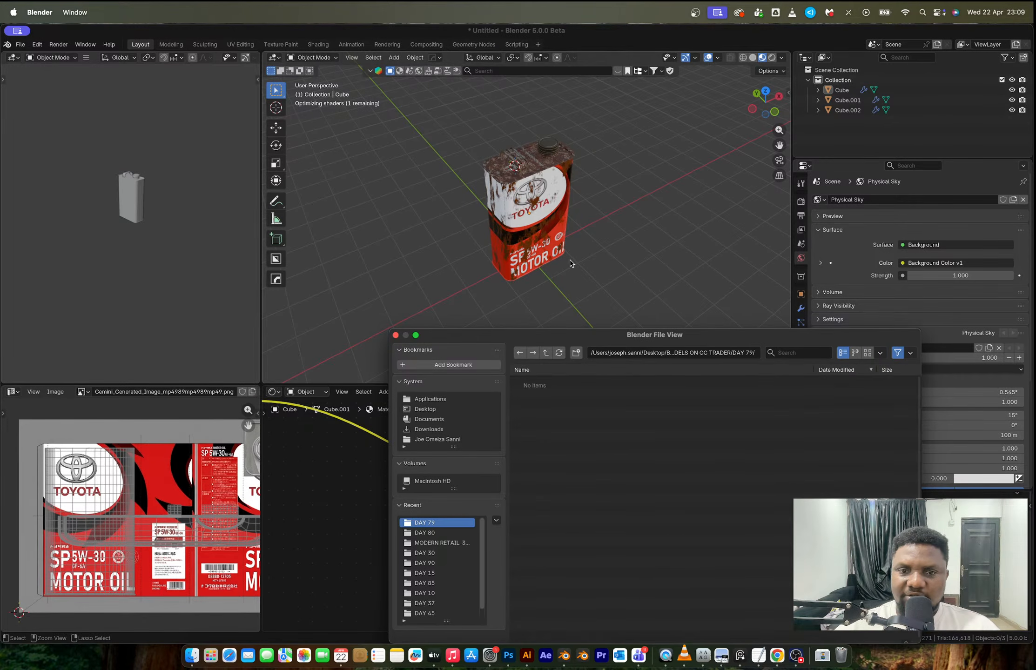
key(Return)
Pack the project's external resources into the blend file.
click(20, 44)
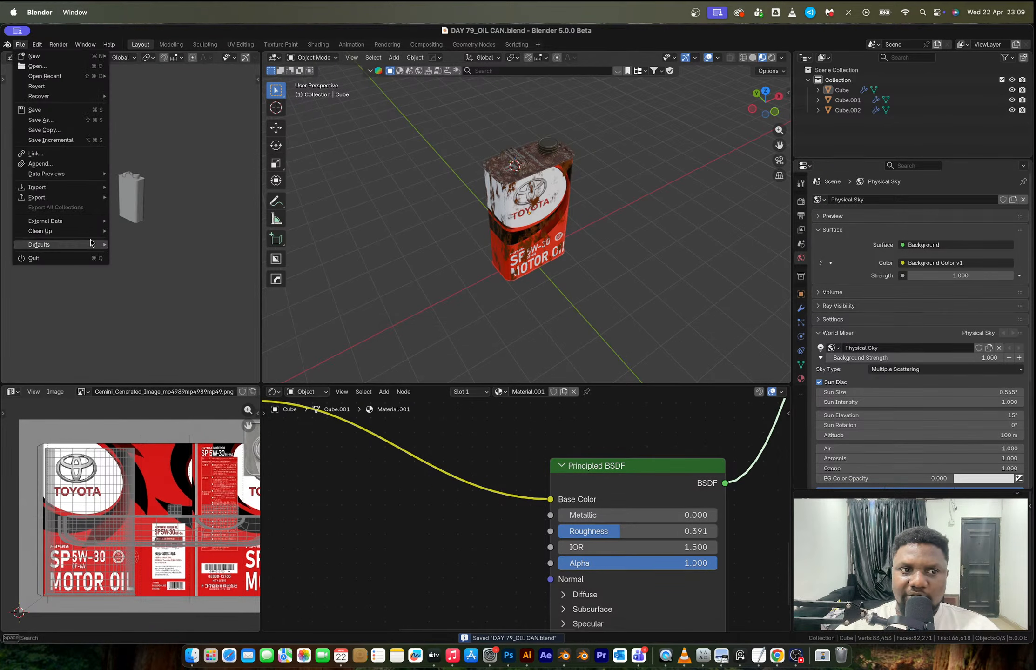
mouse_move(89, 223)
click(140, 231)
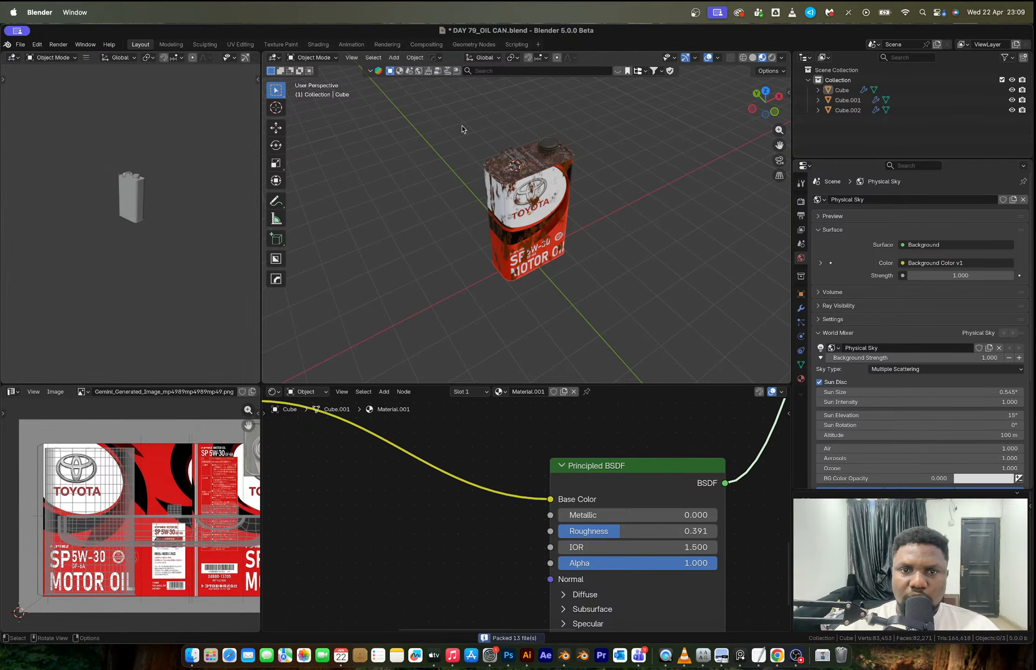
Duplicate the whole oil can, including its cap and handle, and place the copy about 2.1 m away along global Y.
drag(453, 121, 610, 292)
middle_drag(575, 234, 608, 233)
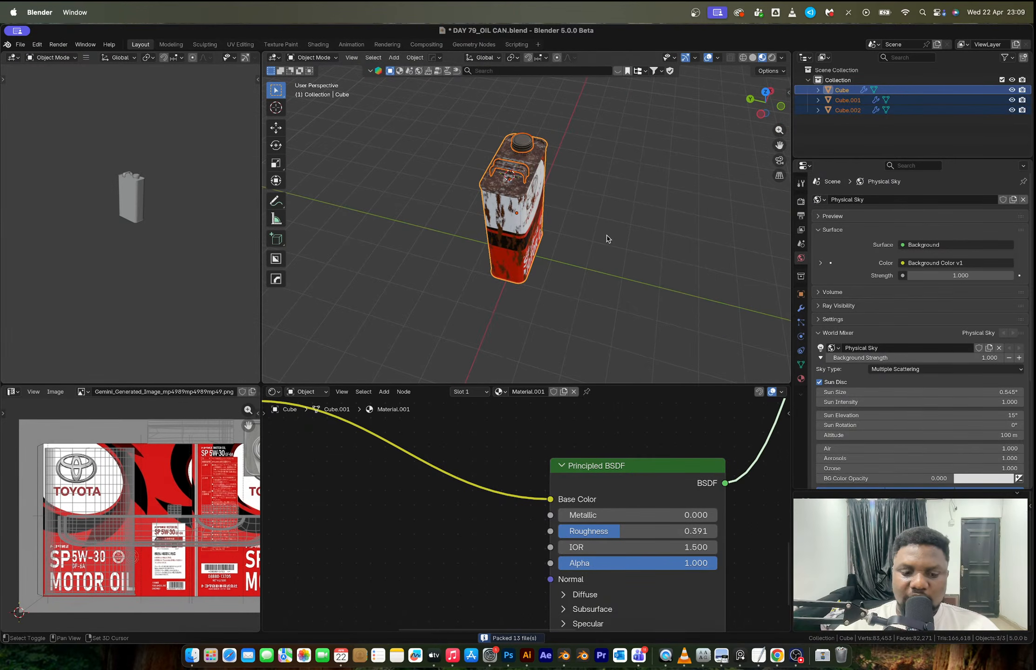
key(shift+d)
key(x)
key(y)
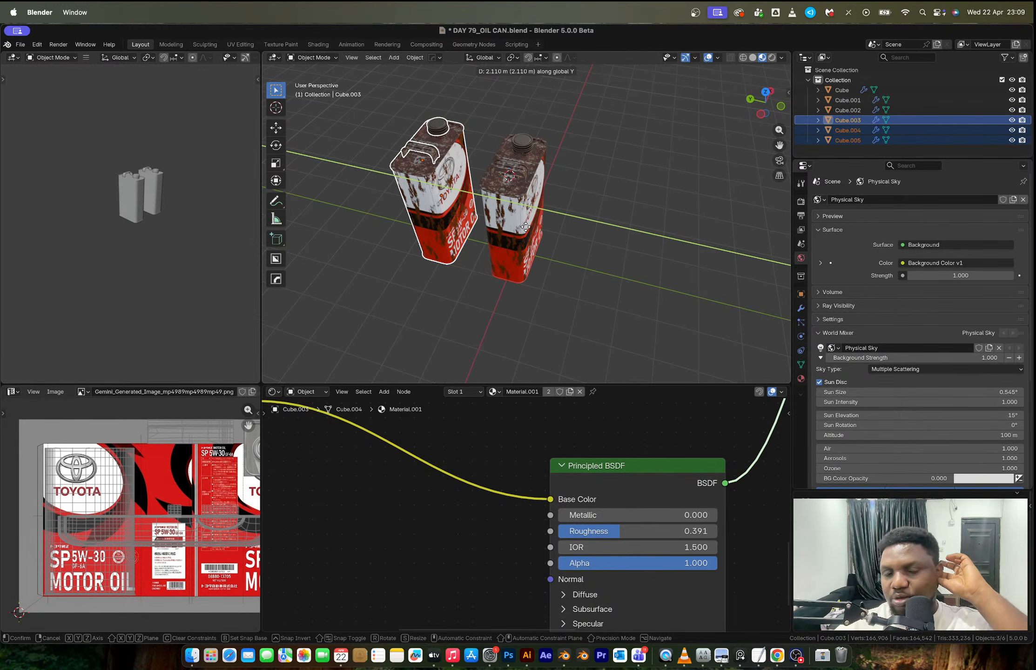
click(526, 225)
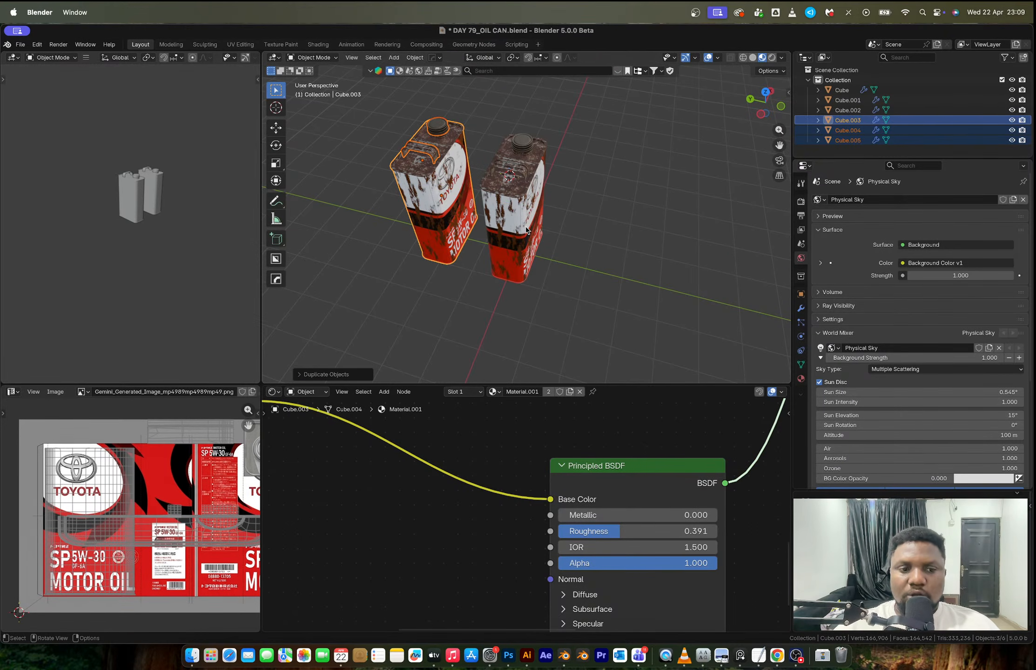
Repeat the last duplication to add a third oil can to the row.
scroll(526, 227, down, 3)
middle_drag(537, 207, 515, 200)
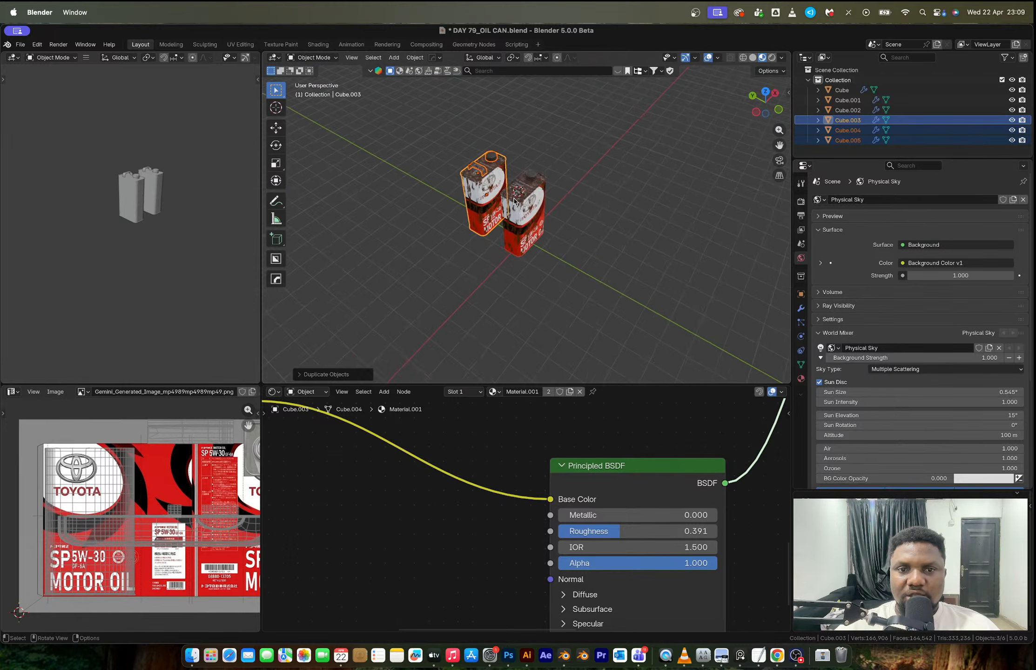
scroll(515, 199, up, 3)
key(shift)
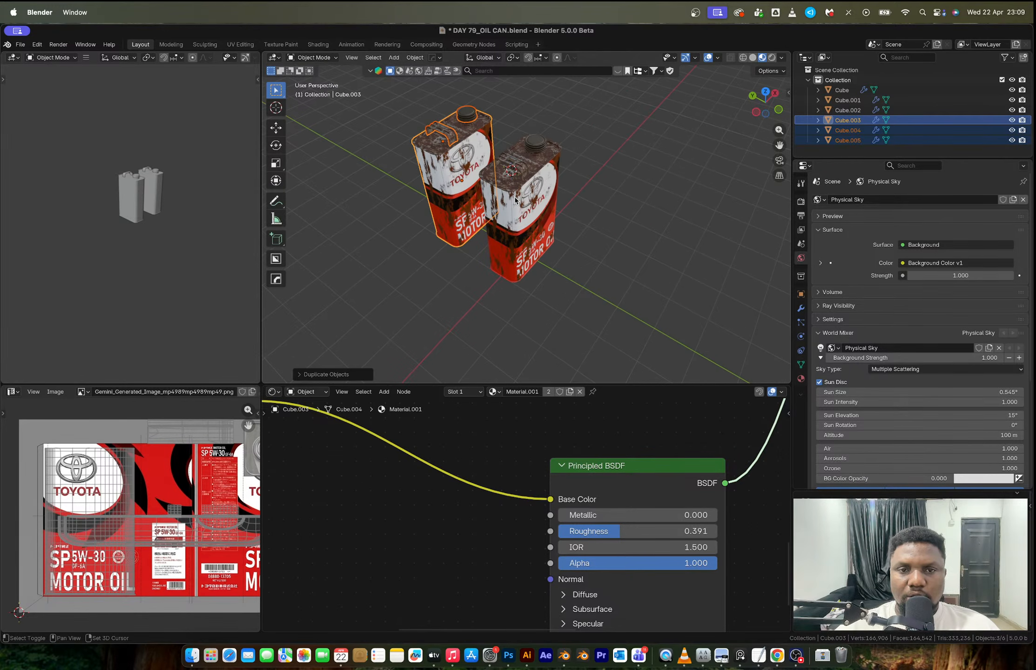
key(shift+r)
scroll(515, 201, down, 3)
middle_drag(515, 201, 486, 200)
Switch to Chrome and open the Gemini conversation containing the Toyota motor oil texture.
key(ctrl+Right)
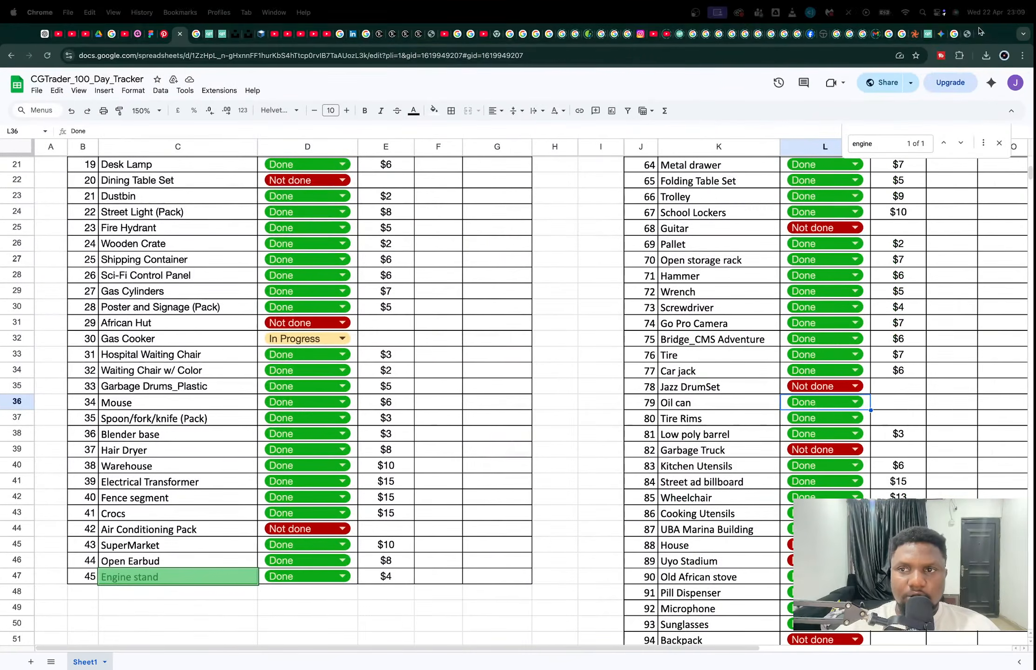
click(941, 34)
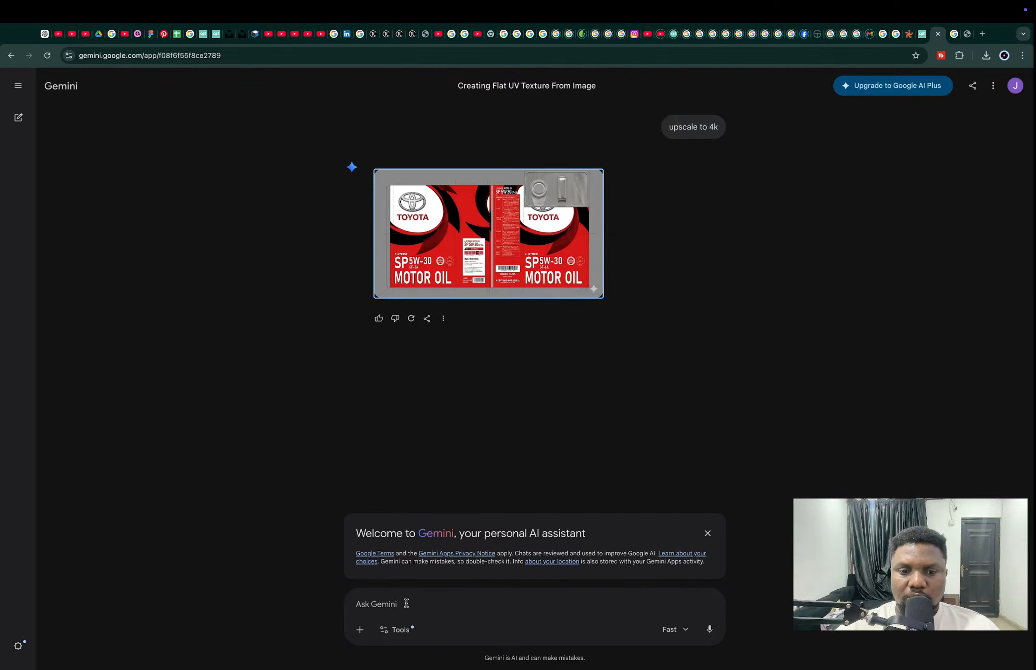
click(359, 630)
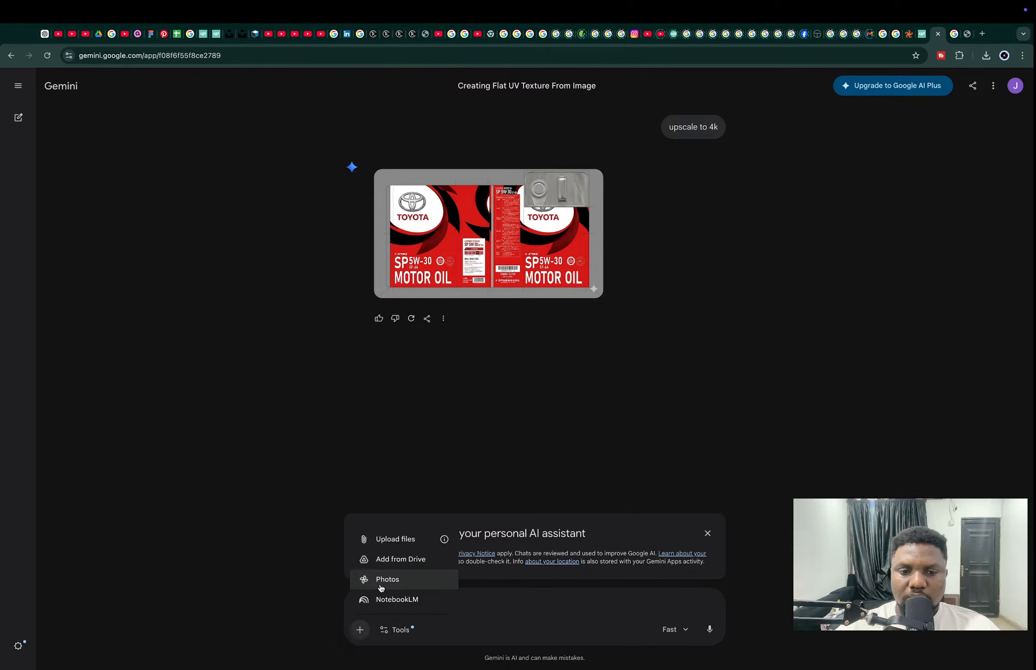
click(382, 581)
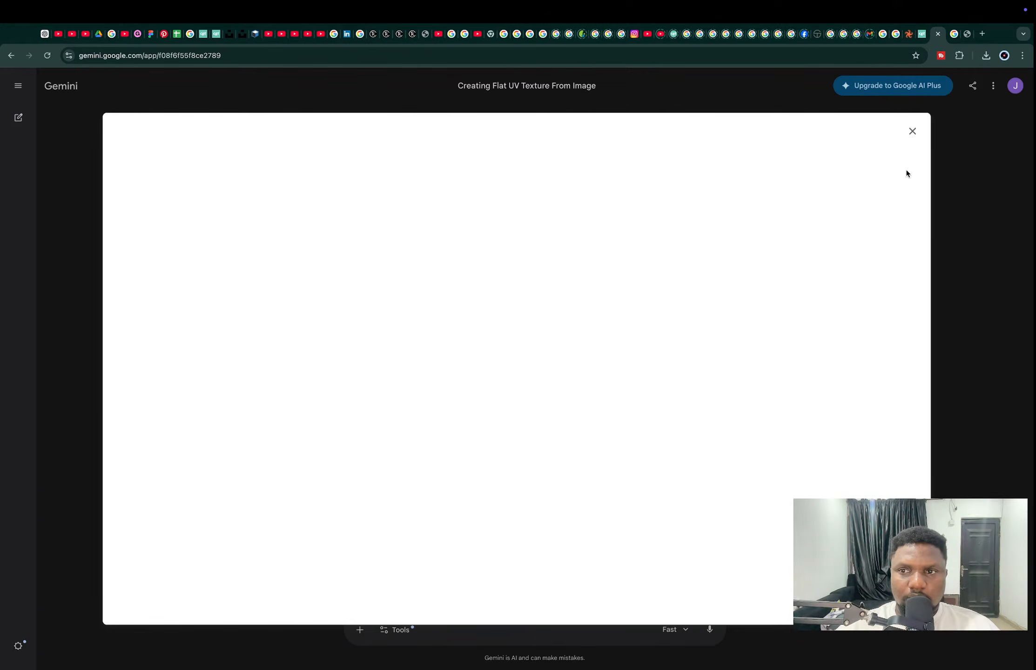
click(912, 131)
click(350, 631)
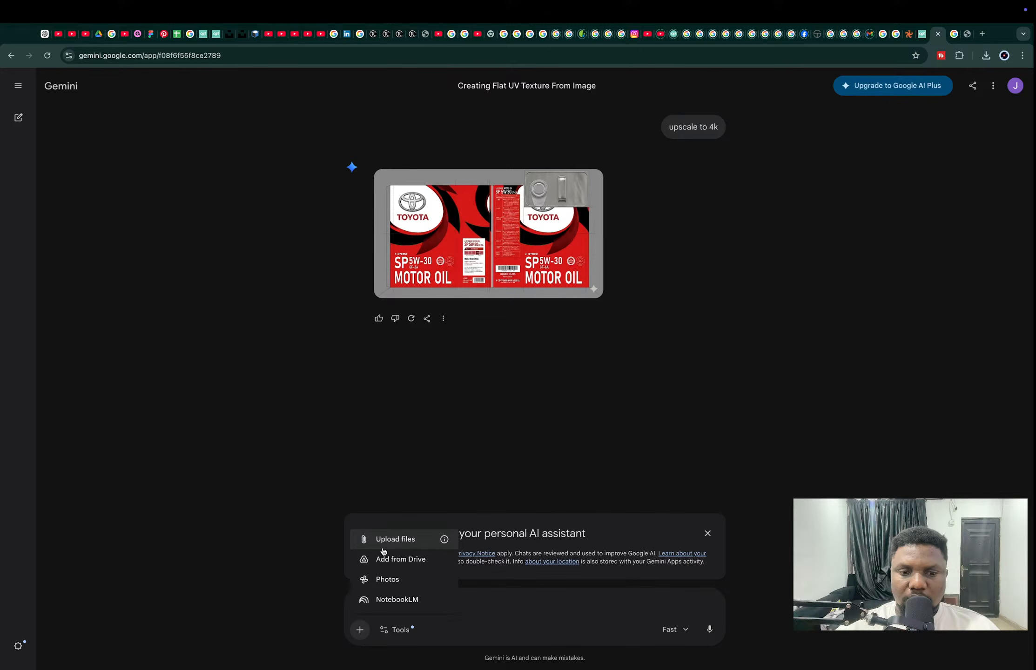
click(383, 540)
click(346, 337)
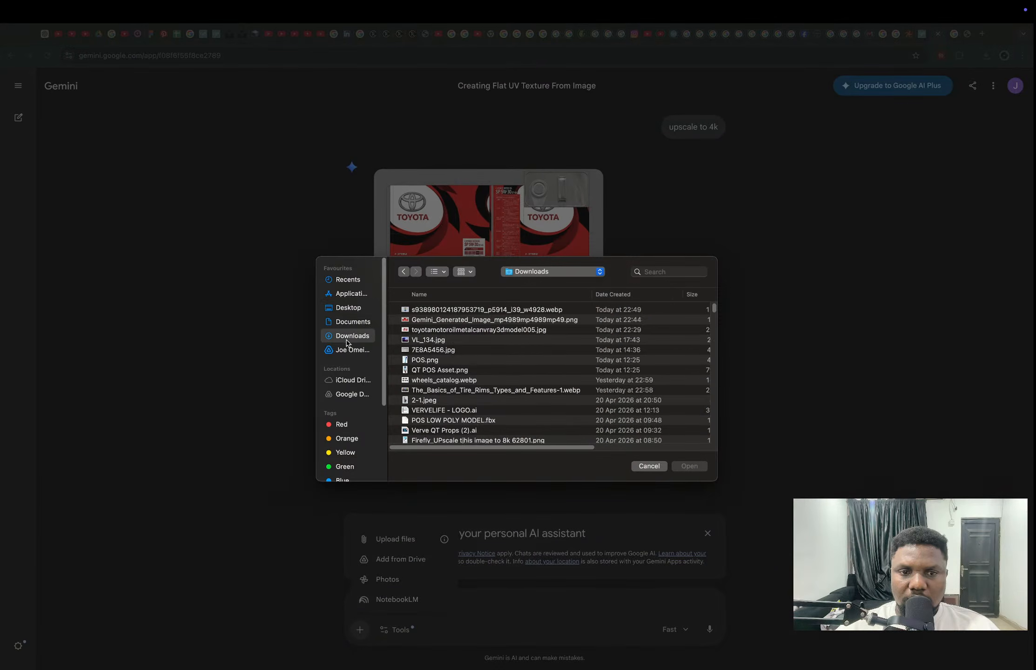
double_click(429, 309)
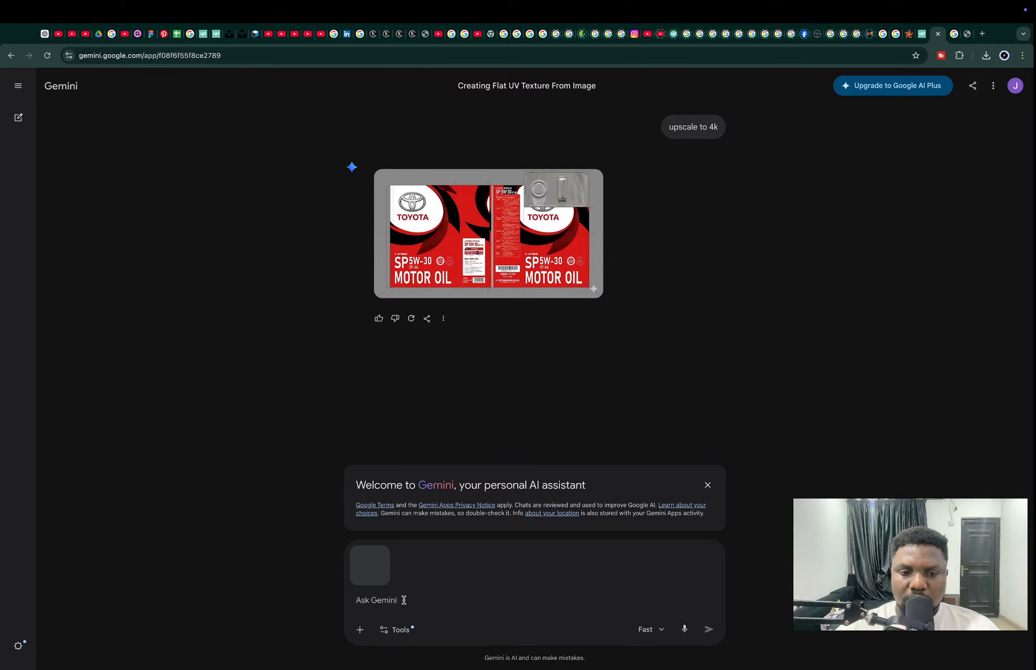
Send the prompt "Kindly generate the same for this" with the attached can photo and download the generated Shell UV texture.
click(403, 600)
text(Kindly gene)
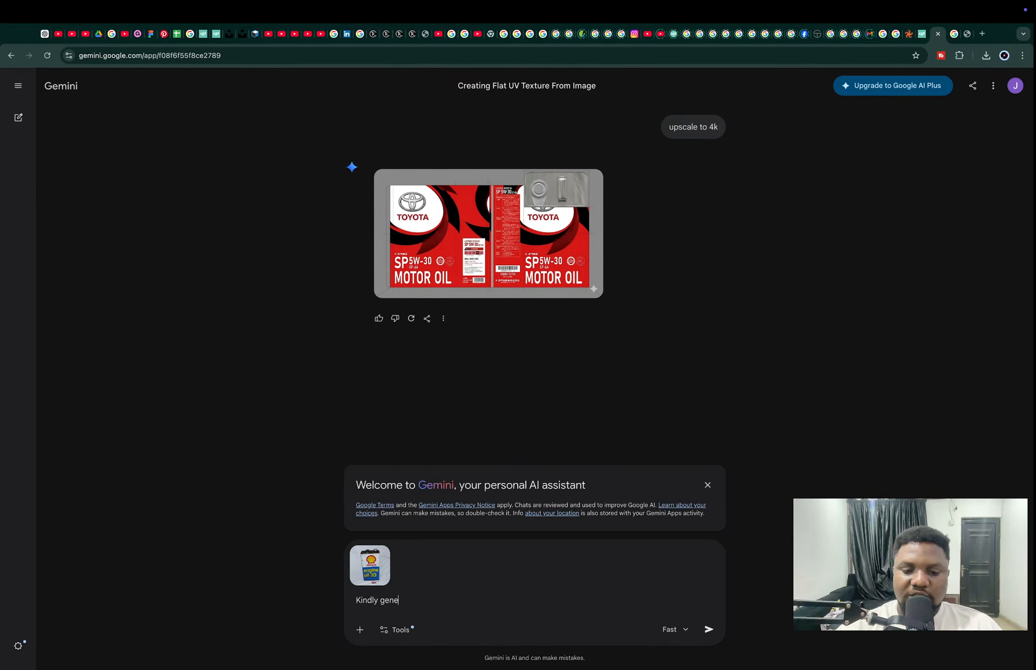
text(rate the same for)
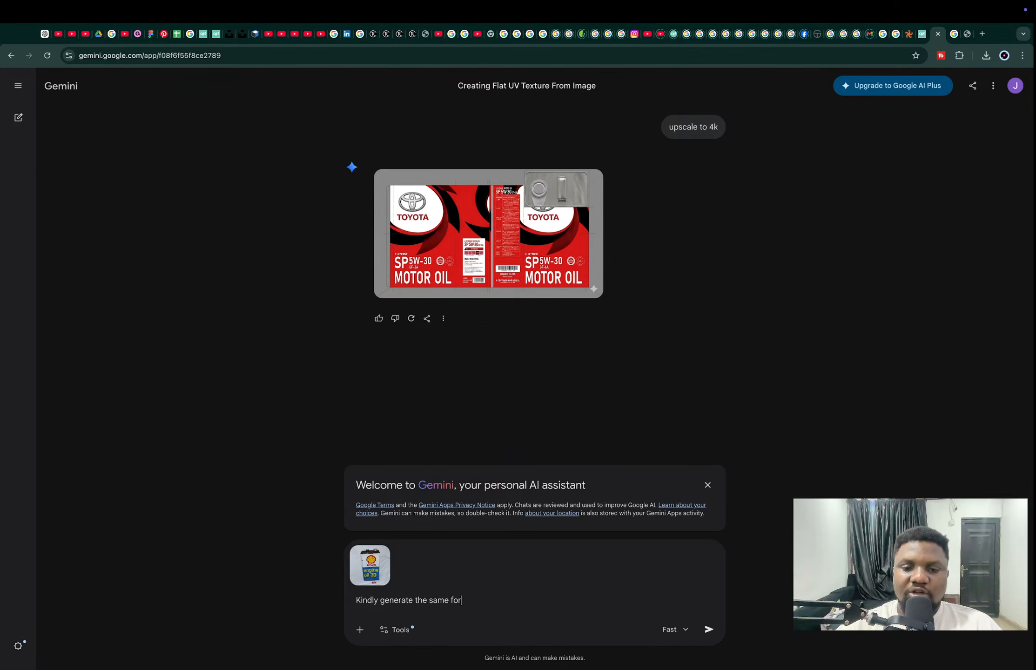
text( this)
key(Return)
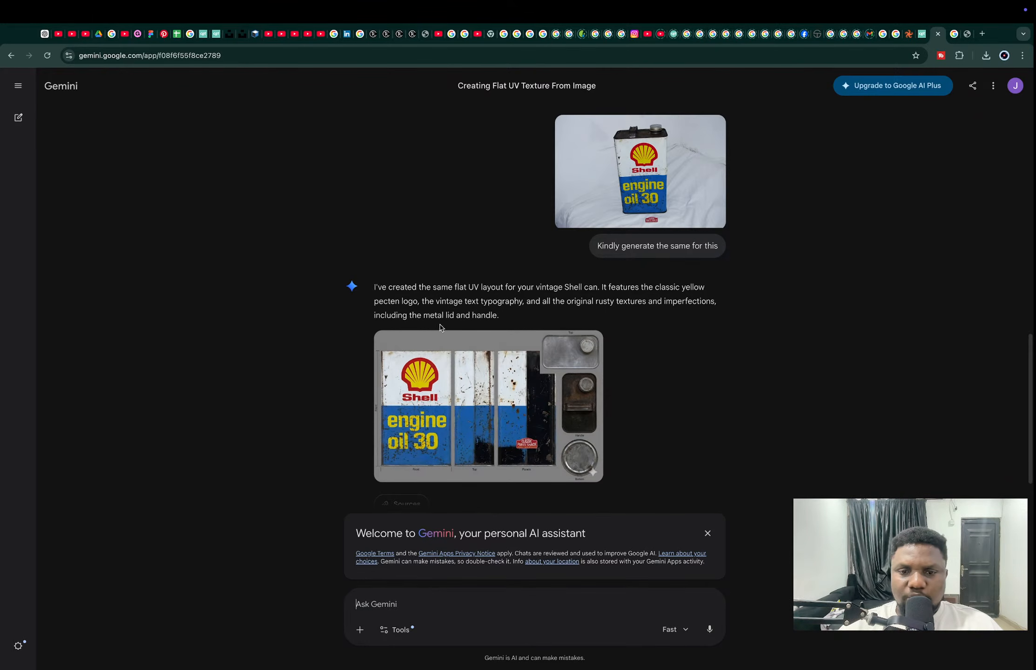
mouse_move(517, 390)
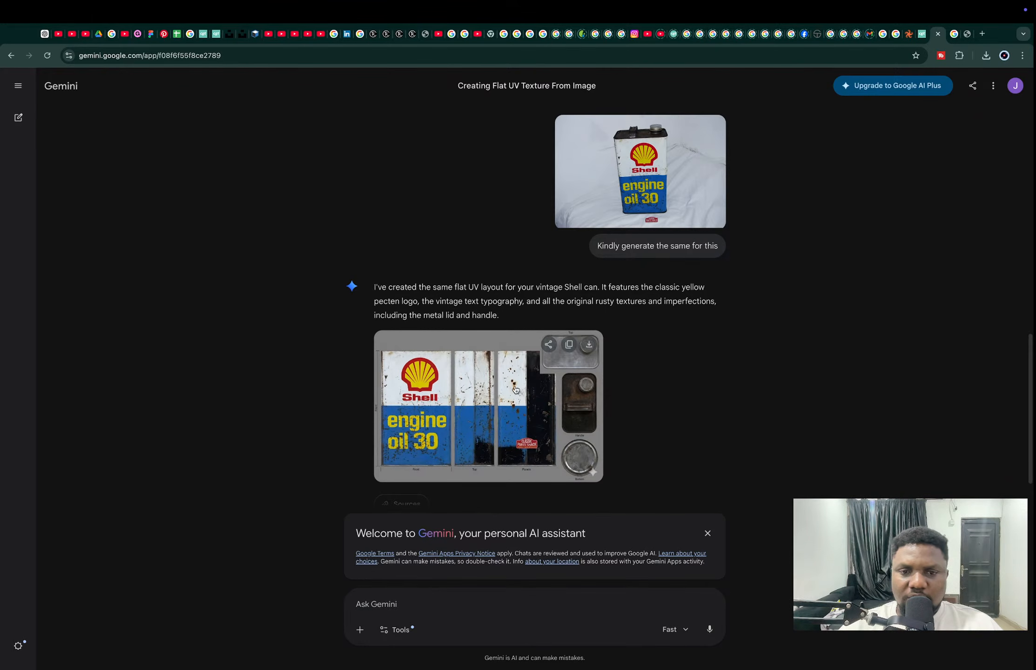
click(589, 345)
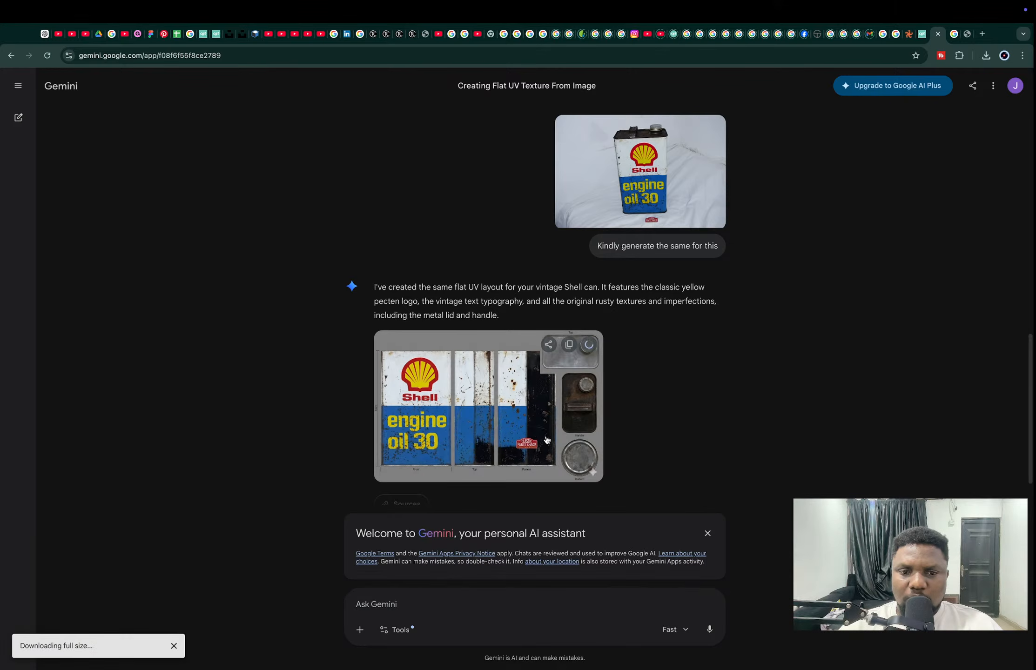
Send Gemini the follow-up prompt "Can you generate another option that isnt any of the above".
click(408, 610)
text(Can )
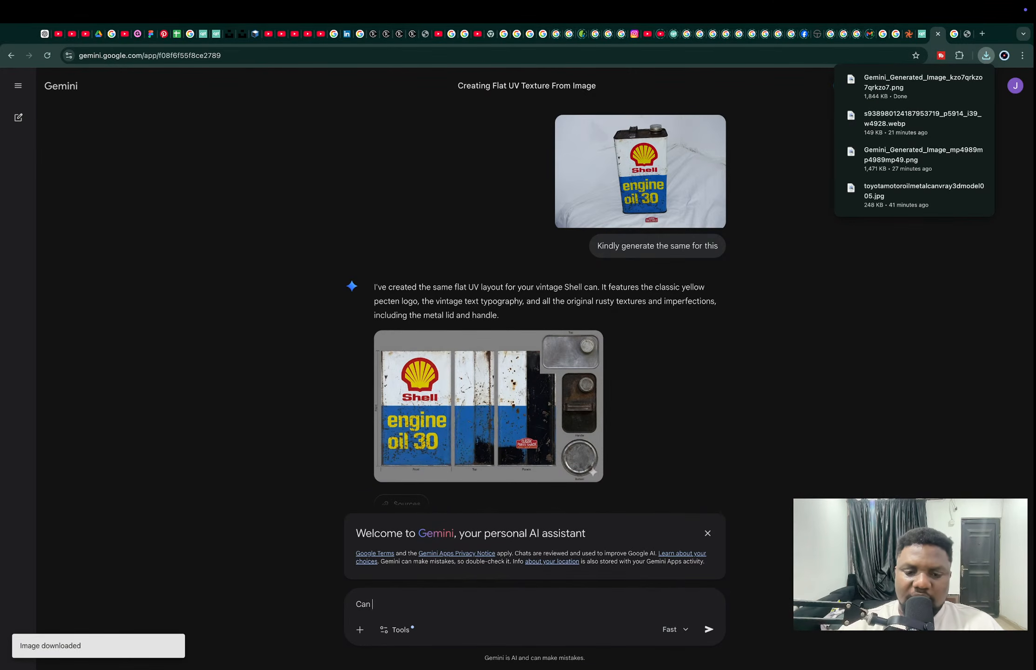
text(you gener)
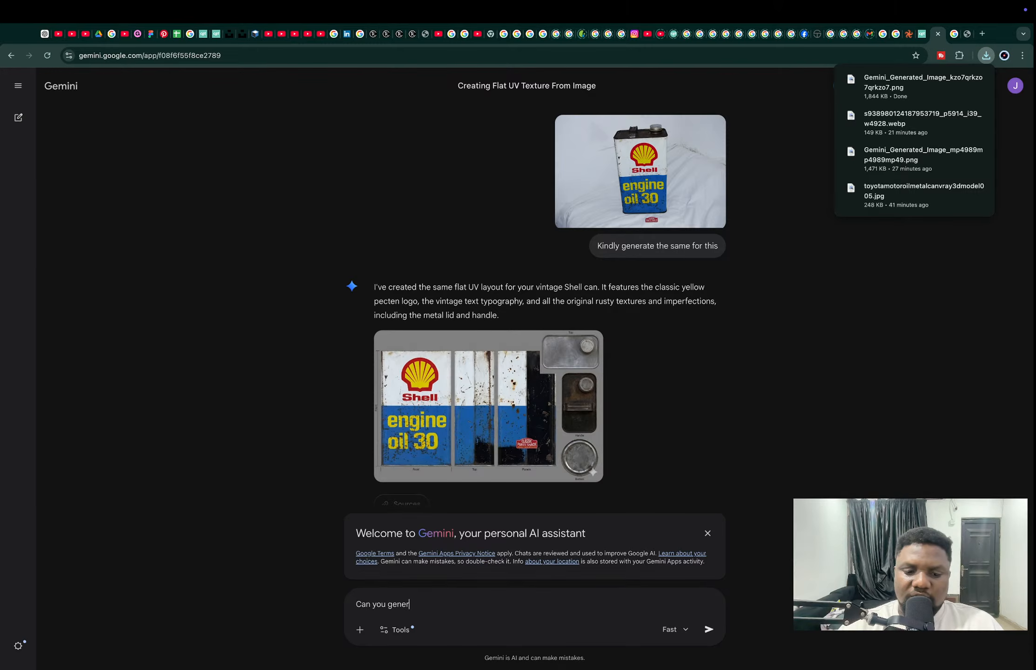
text(ate another)
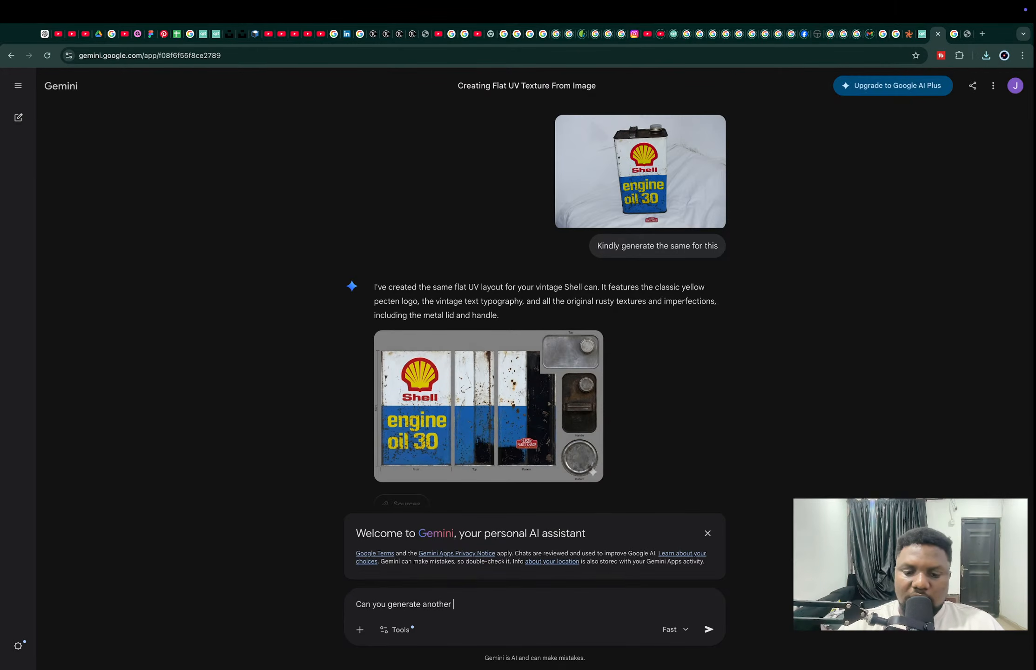
text( option that)
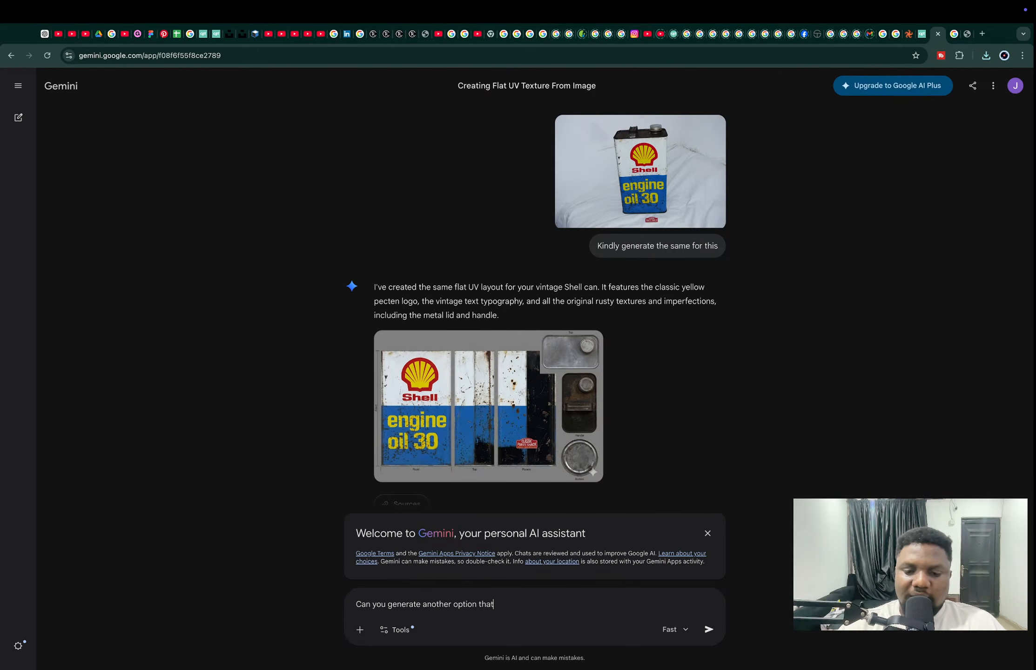
text( isnt any of the)
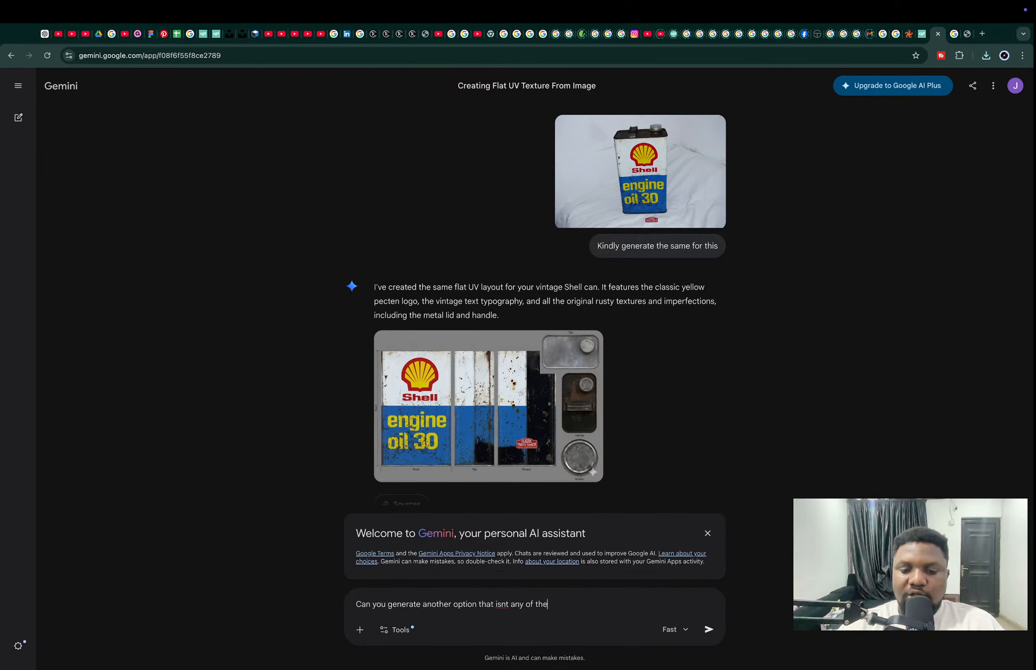
text( above)
key(Return)
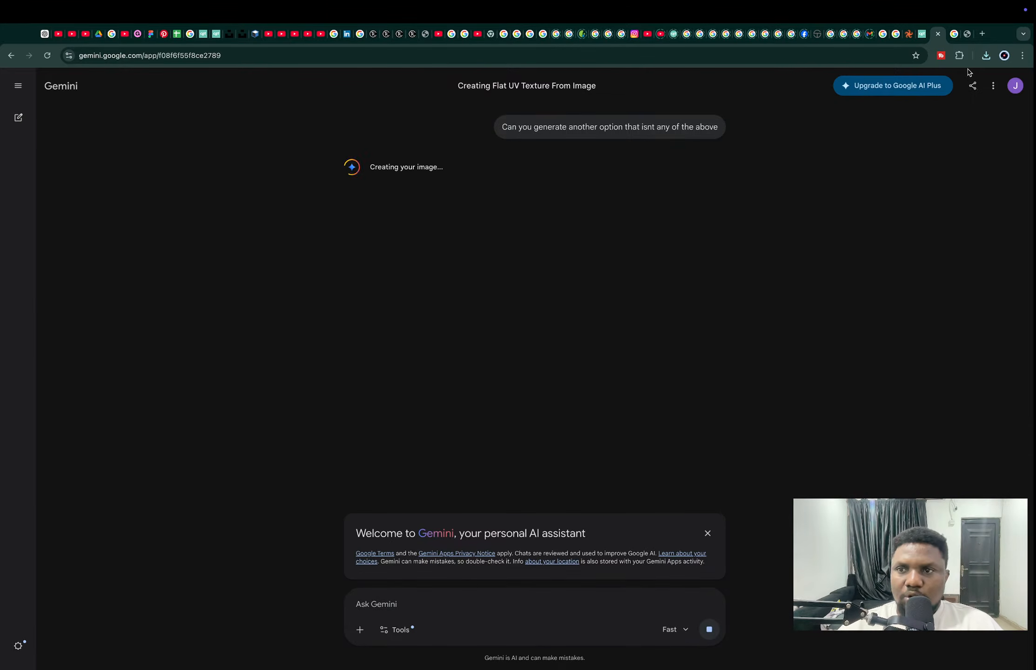
Return to Blender and duplicate the original front oil can with all its parts, placing the copy beside it along global X.
key(super+Tab)
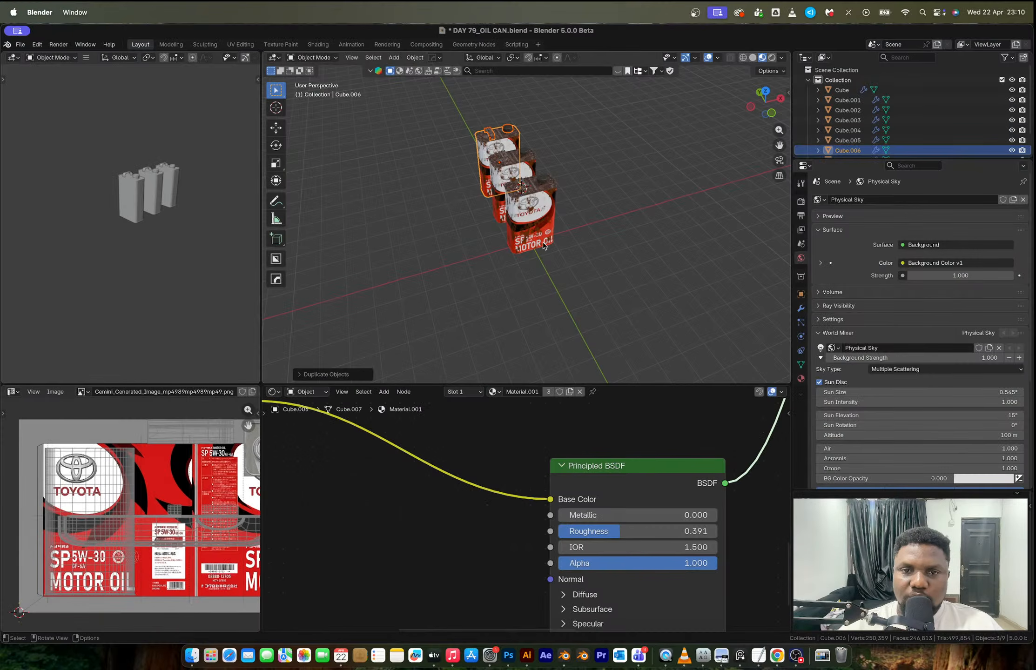
click(543, 243)
middle_drag(543, 243, 645, 223)
drag(507, 143, 544, 244)
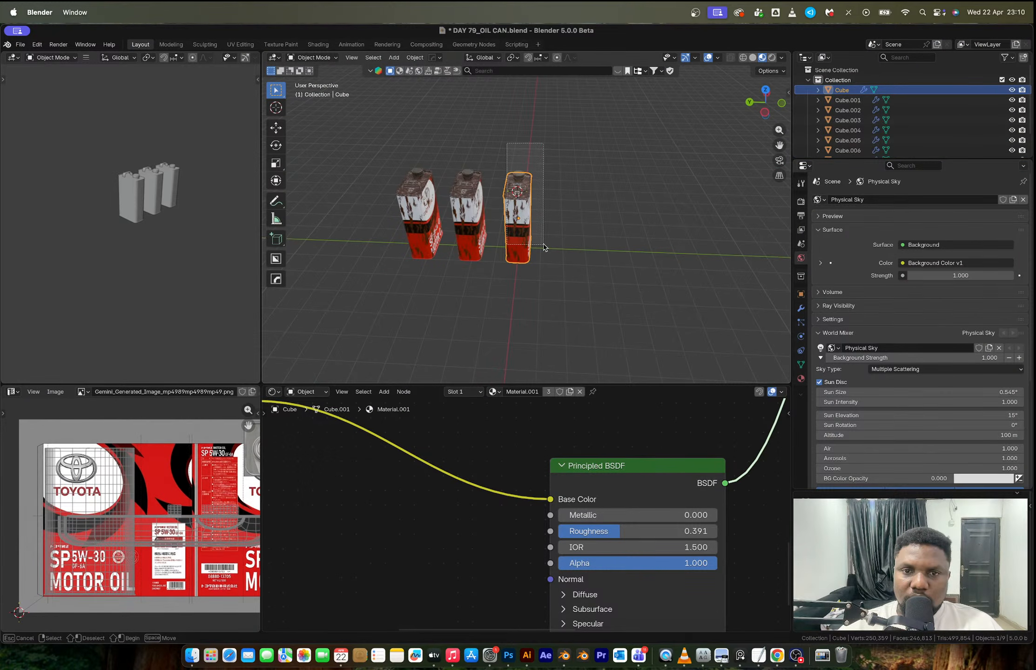
key(shift+d)
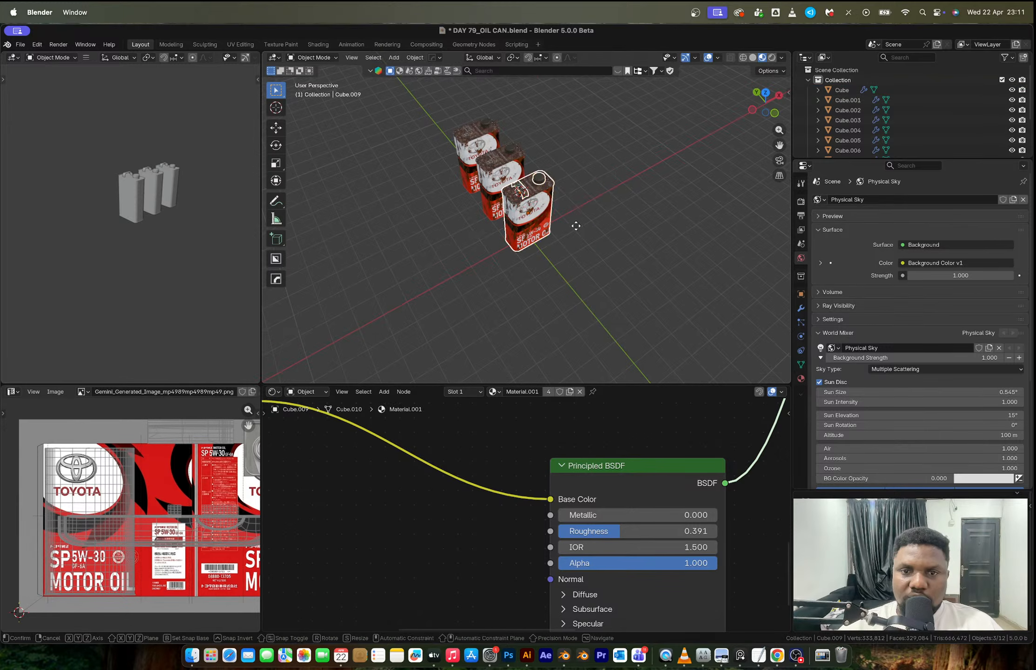
key(x)
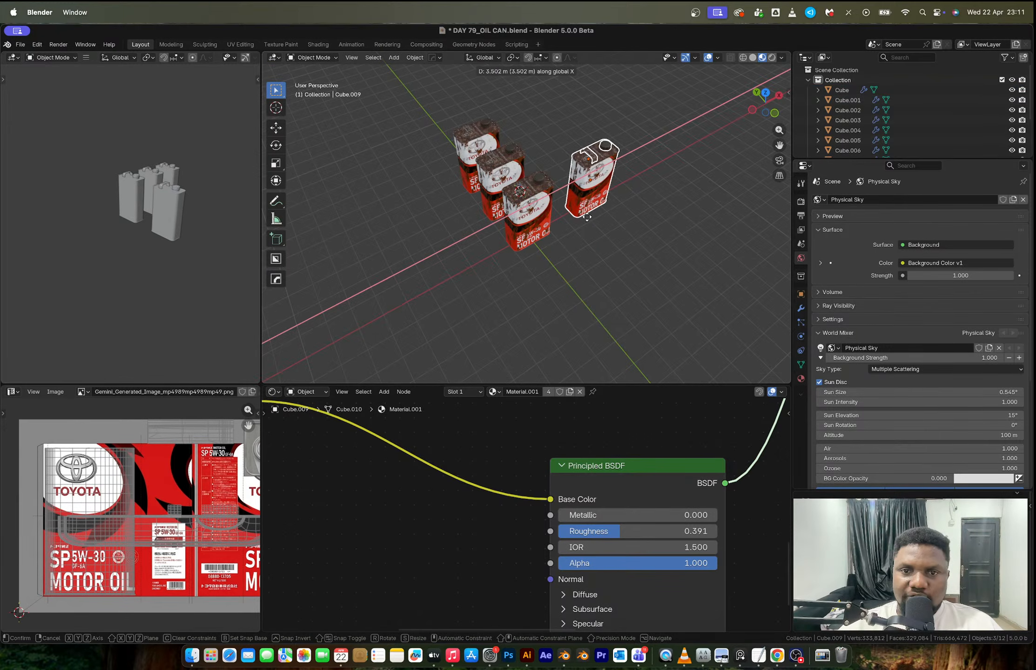
click(640, 203)
Add Gemini_Generated_Image_kzo7qrkzo7qrkzo7.png from Downloads as an image texture in the new can body's material, moving the Toyota texture node clear of it.
click(601, 203)
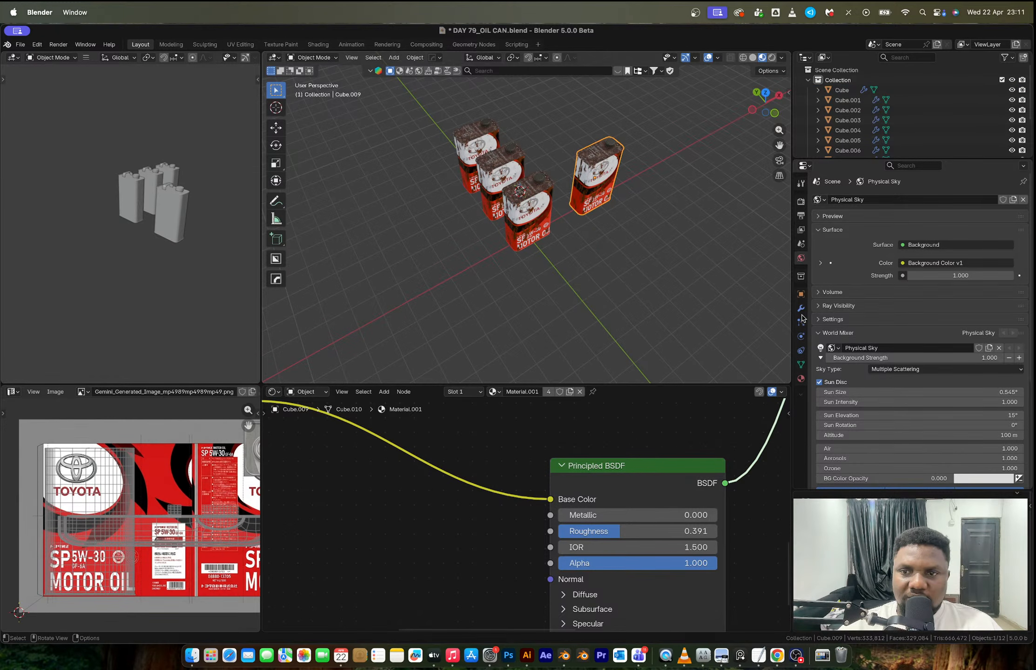
click(801, 378)
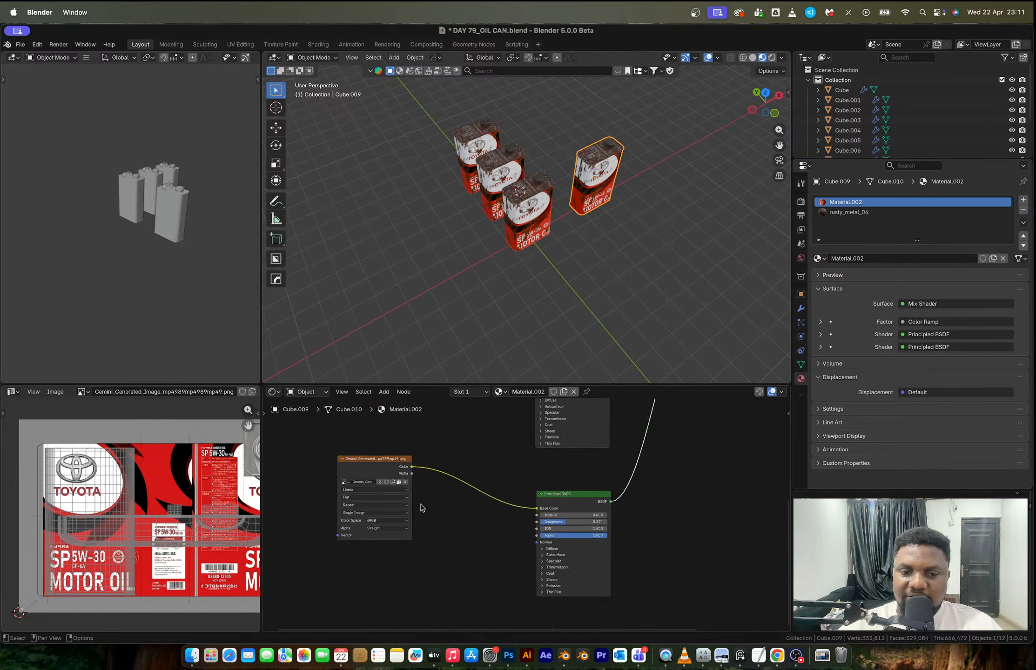
middle_drag(421, 507, 505, 503)
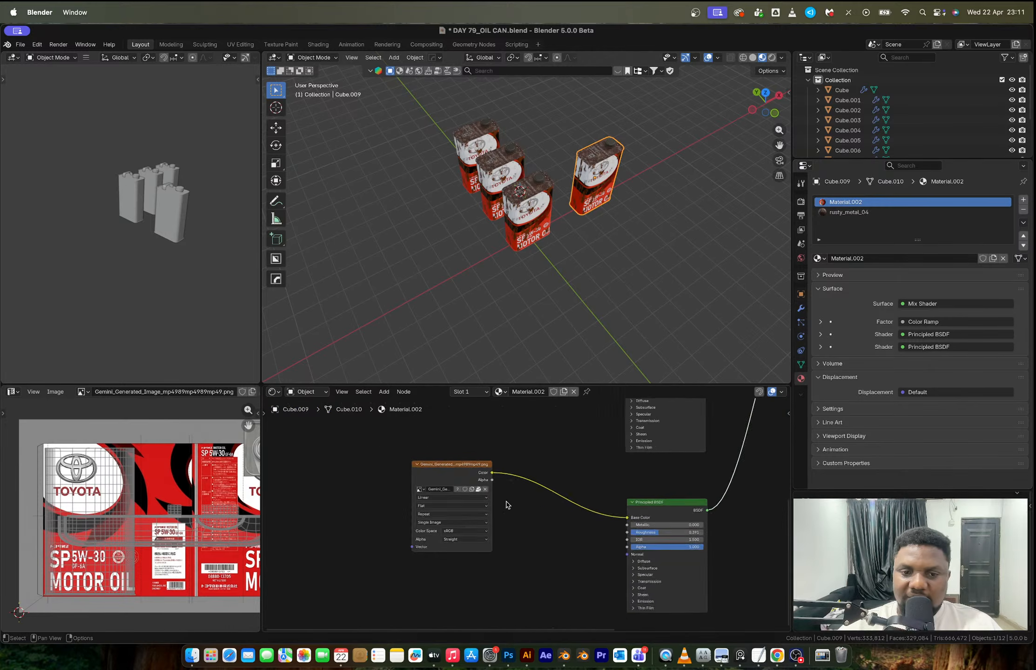
scroll(505, 502, up, 2)
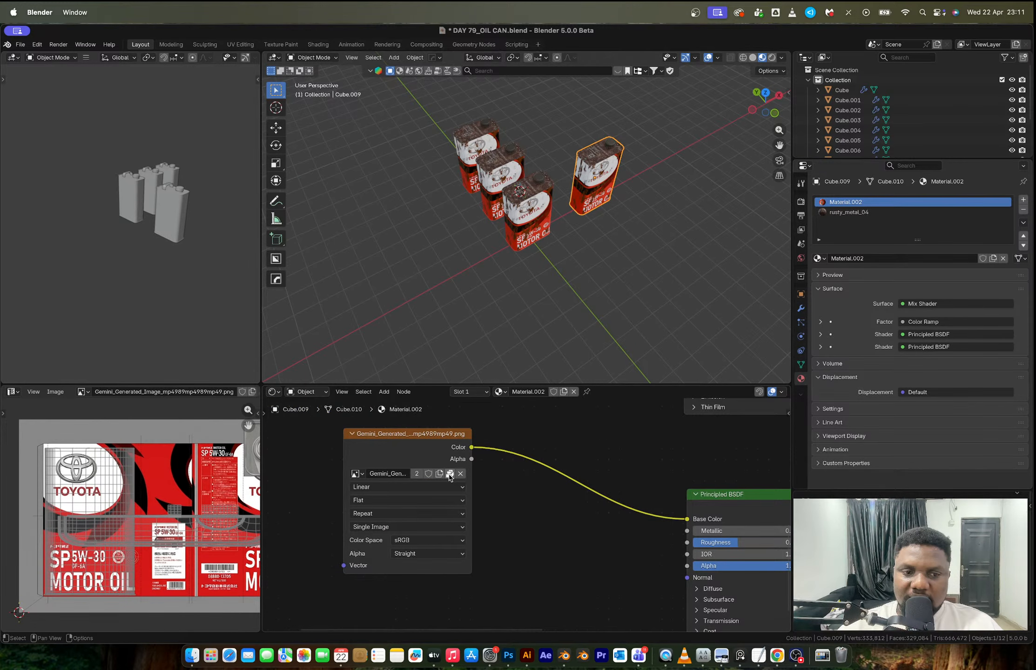
click(450, 475)
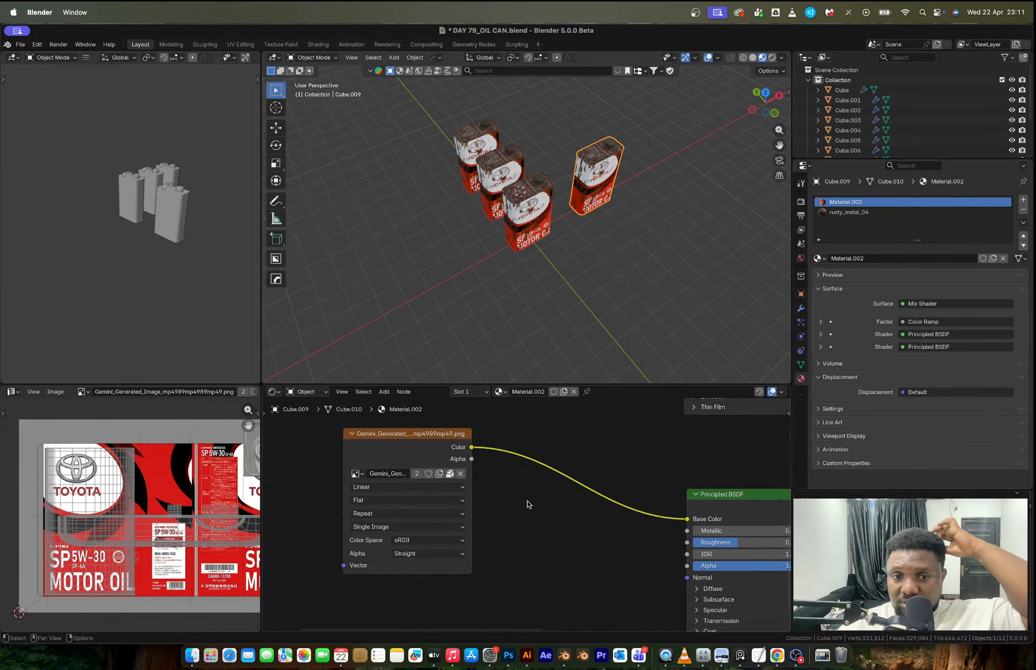
click(192, 656)
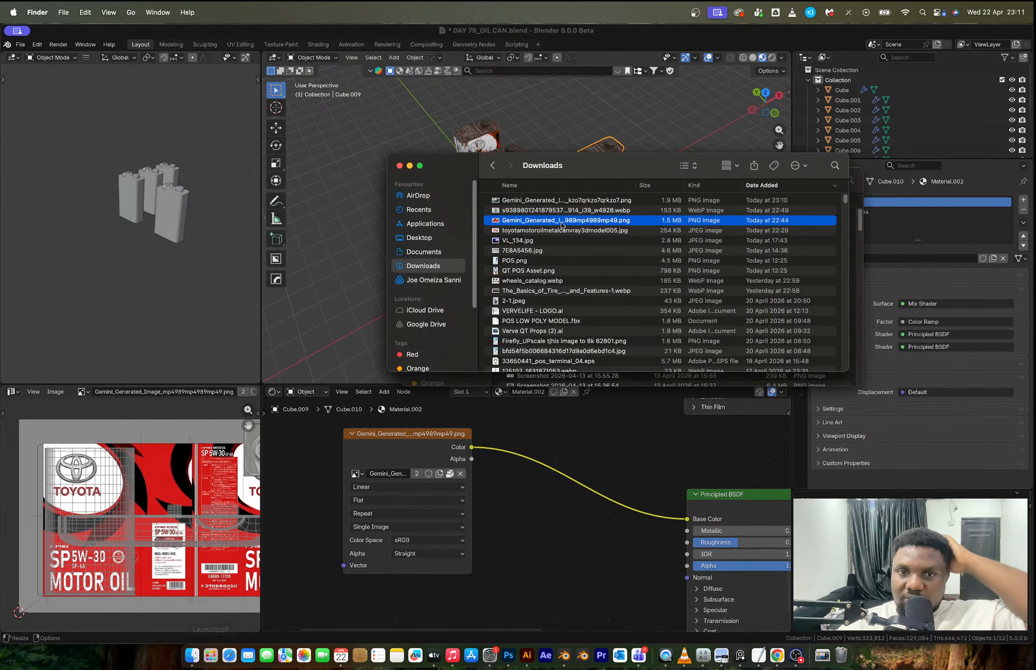
drag(566, 200, 360, 554)
middle_drag(443, 565, 416, 508)
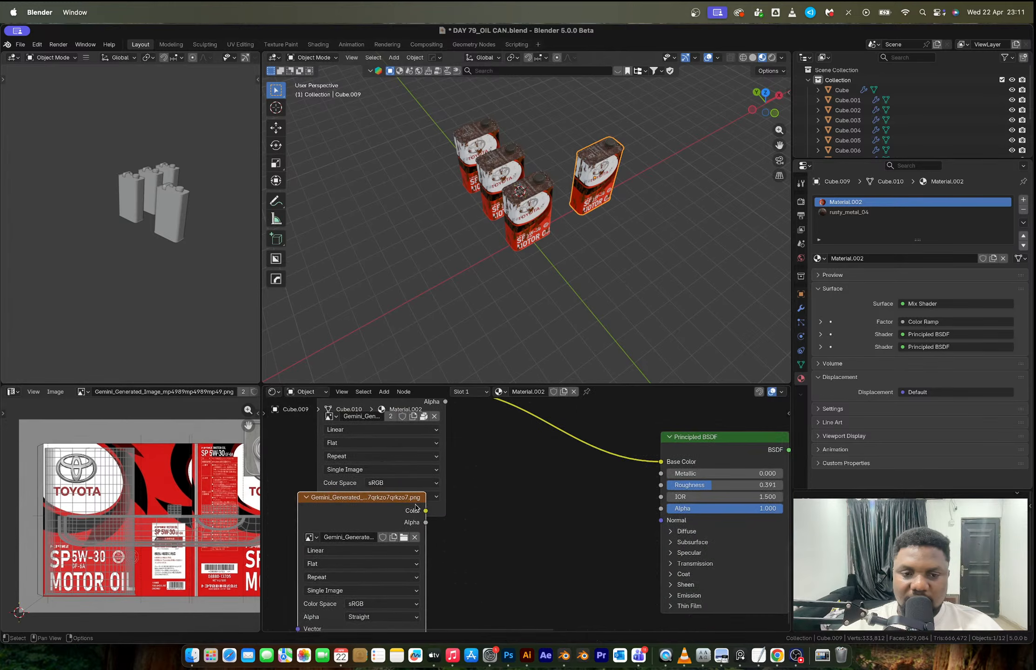
drag(430, 512, 408, 471)
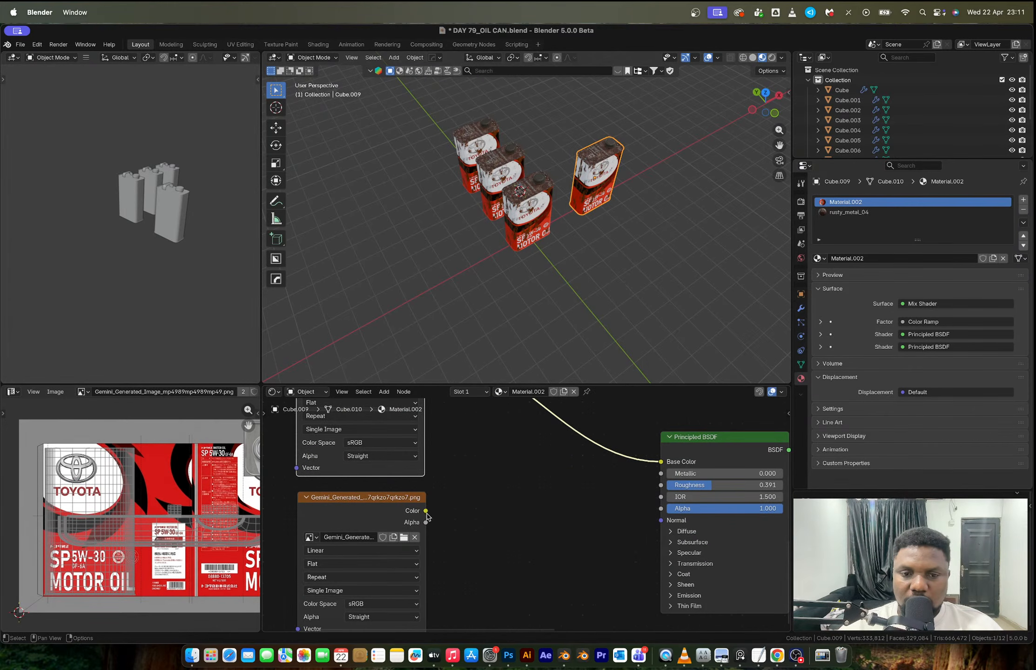
Connect the Shell texture's color to the lower Principled BSDF's Base Color and display Gemini_Generated_Image_kzo7qrkzo7qrkzo7.png in the image editor.
drag(427, 513, 668, 465)
middle_drag(604, 169, 562, 192)
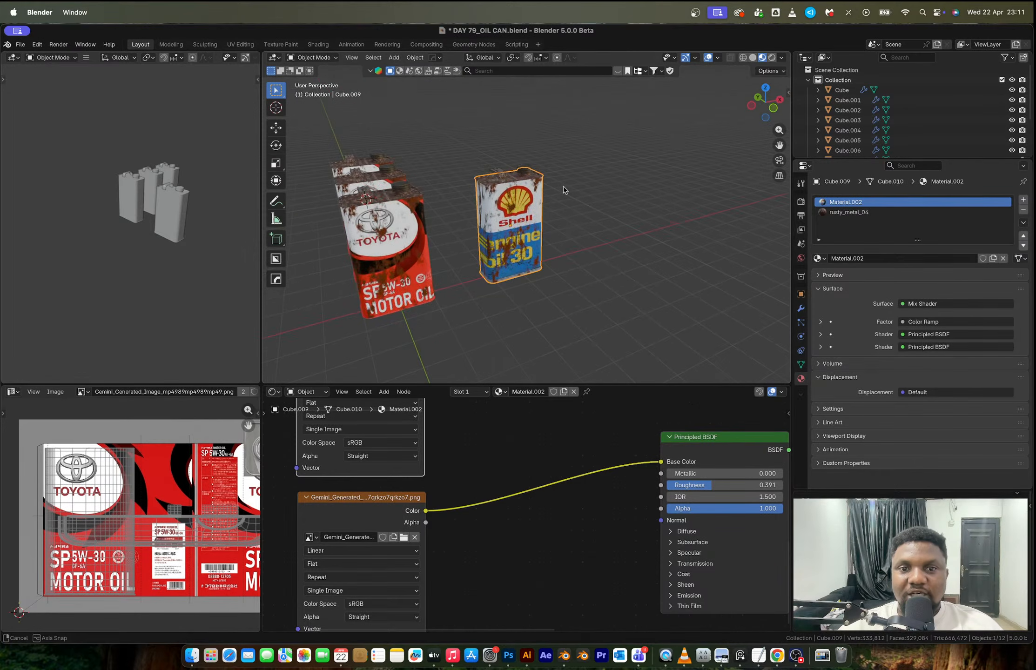
scroll(488, 224, up, 5)
scroll(486, 225, up, 2)
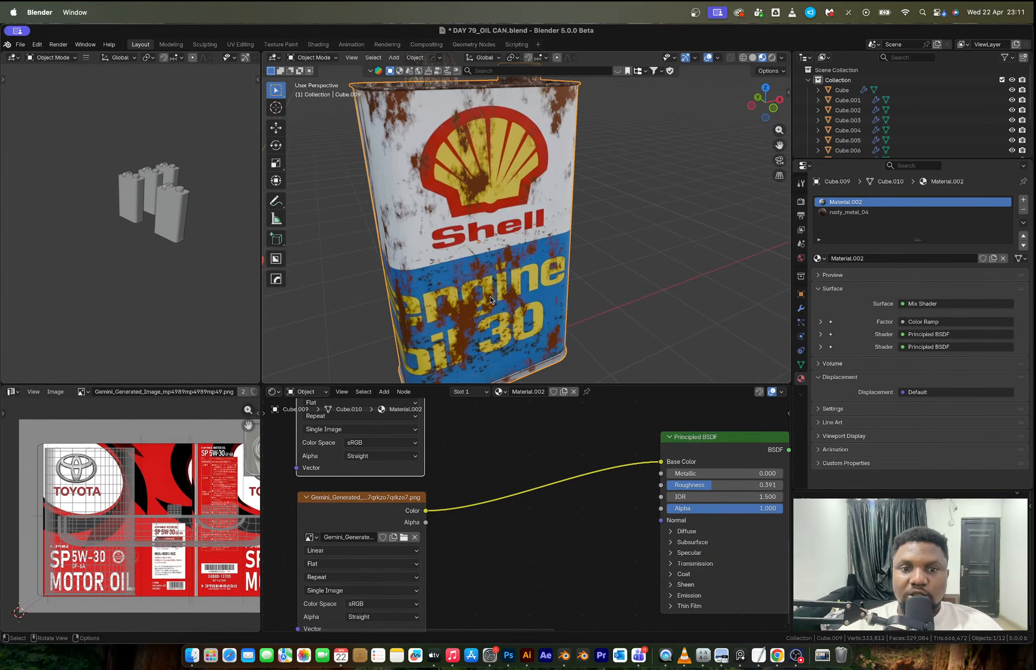
click(80, 392)
click(140, 432)
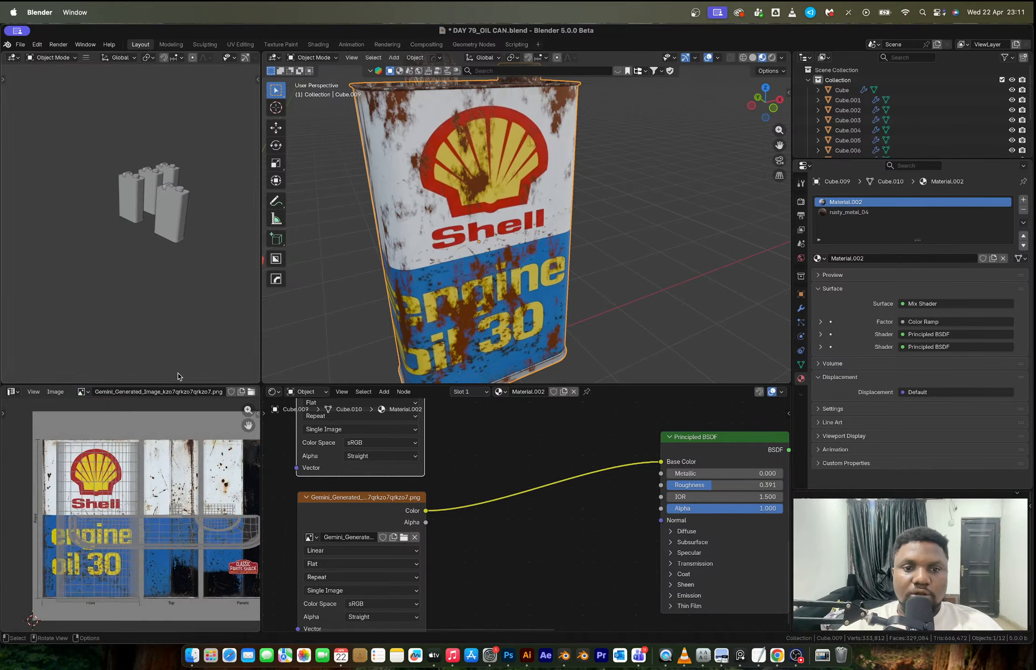
From the front view, select the new can's linked body mesh in Edit Mode and shift its UVs slightly in negative X.
click(767, 109)
key(Tab)
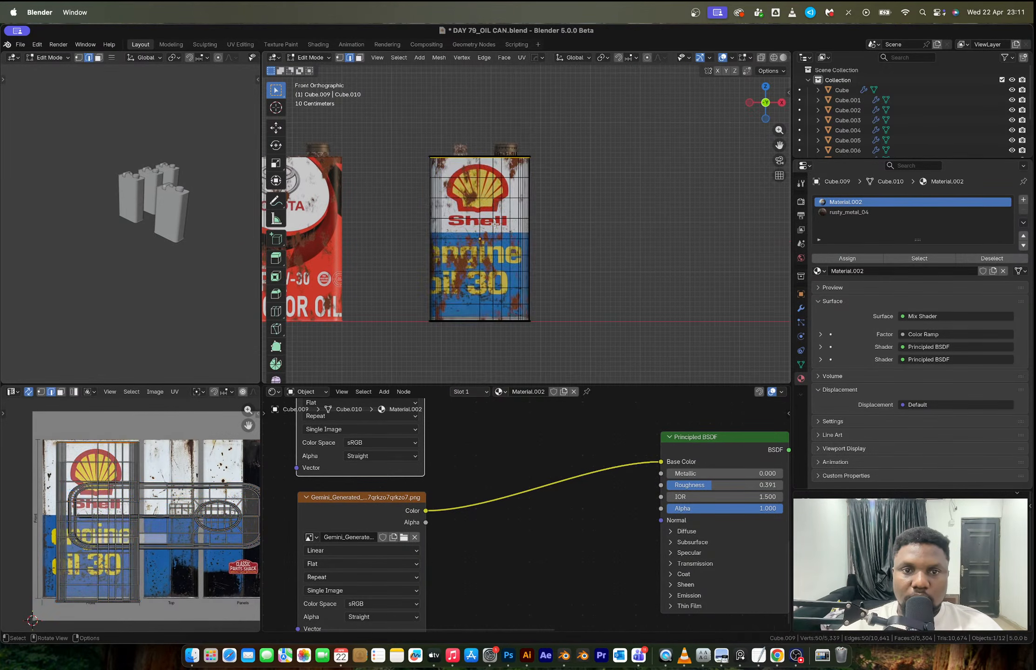
key(a)
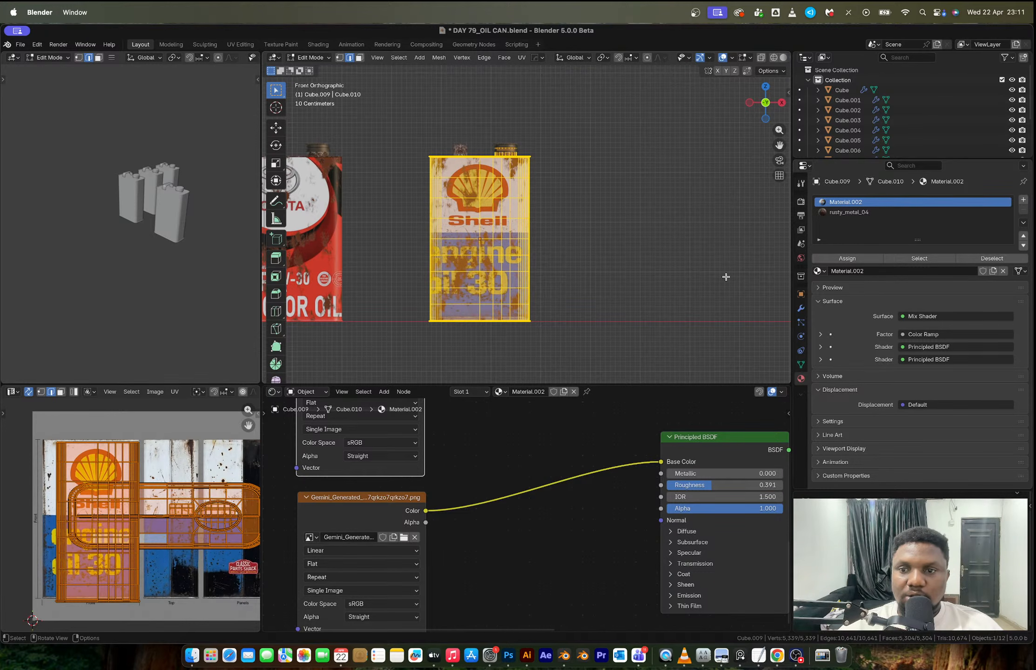
click(500, 239)
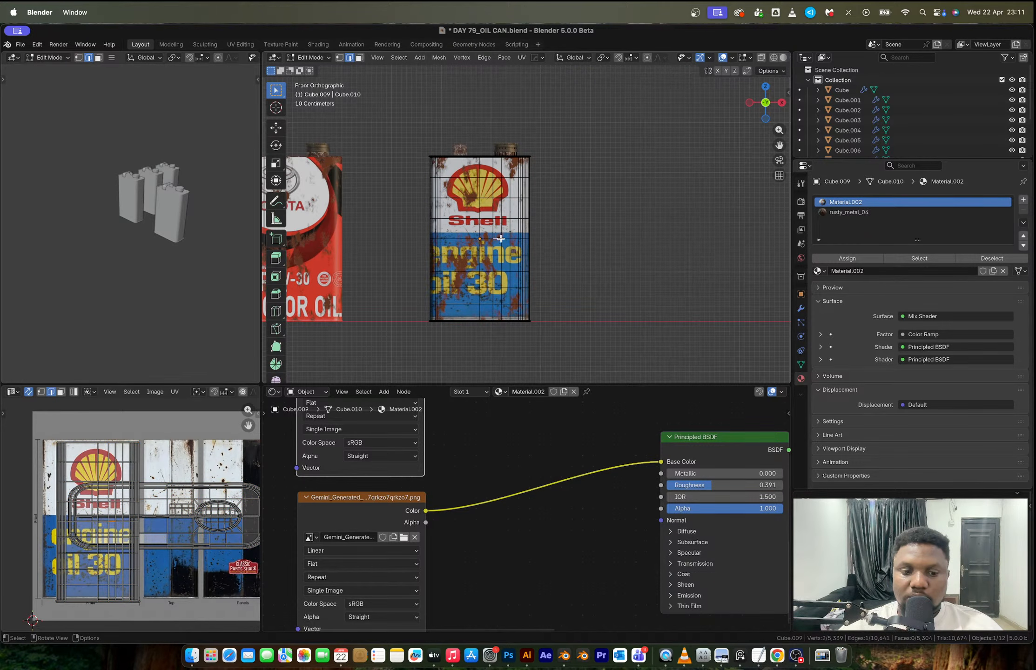
key(ctrl+l)
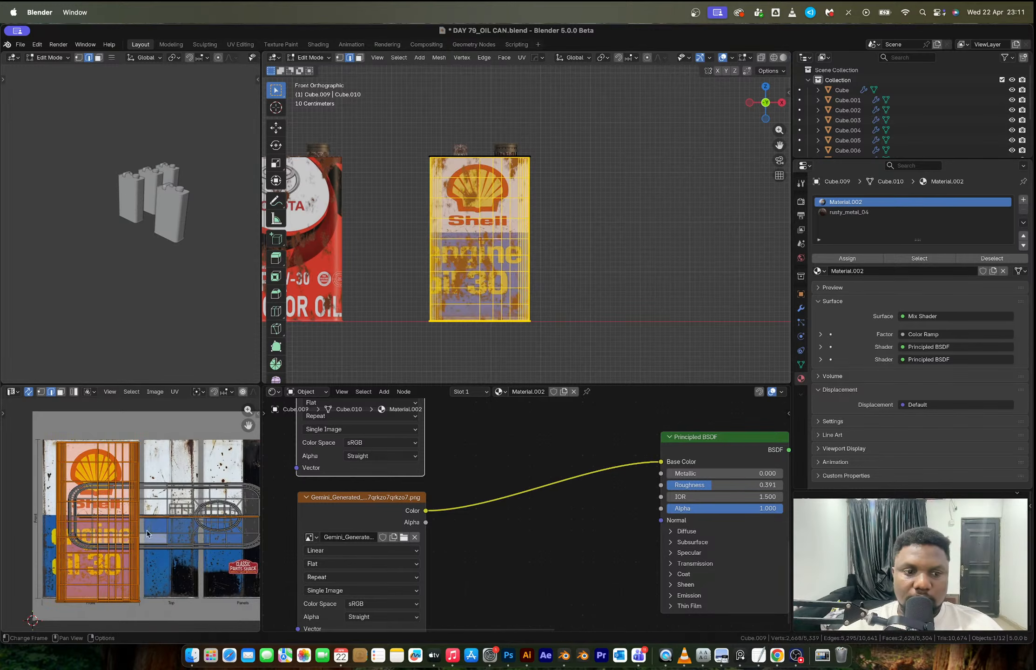
key(g)
key(x)
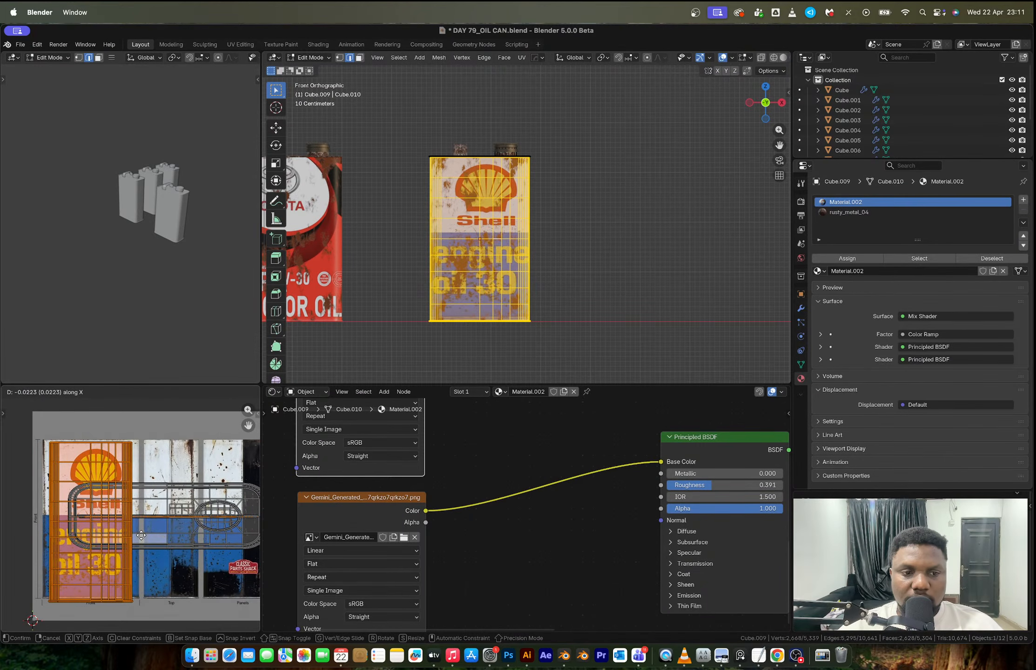
click(140, 536)
Widen the body's UV island along X and move it back over the Shell front label.
key(s)
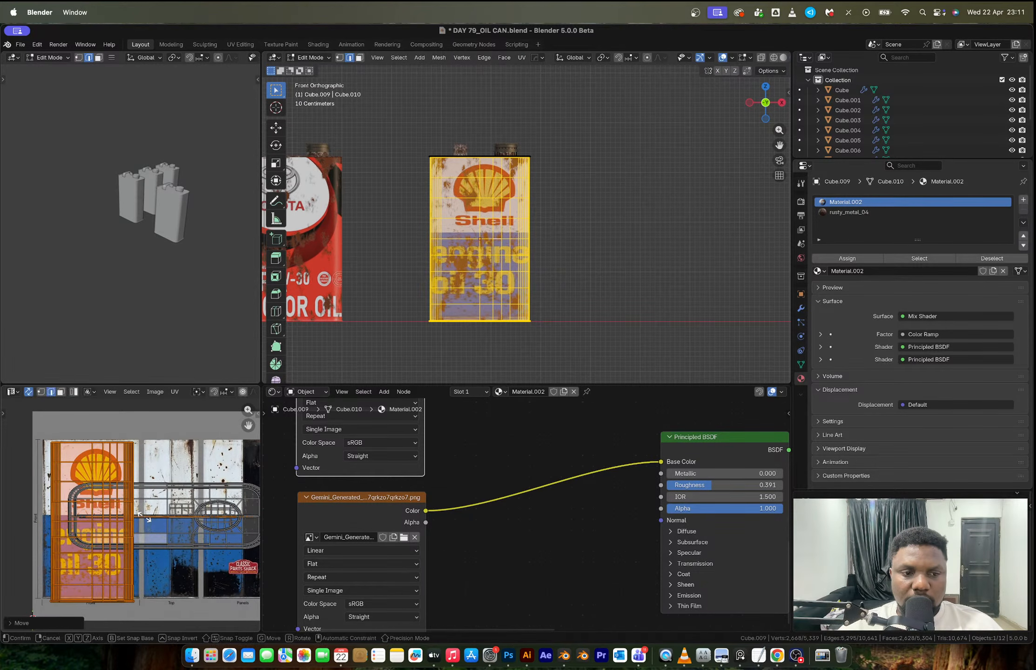
key(x)
click(150, 519)
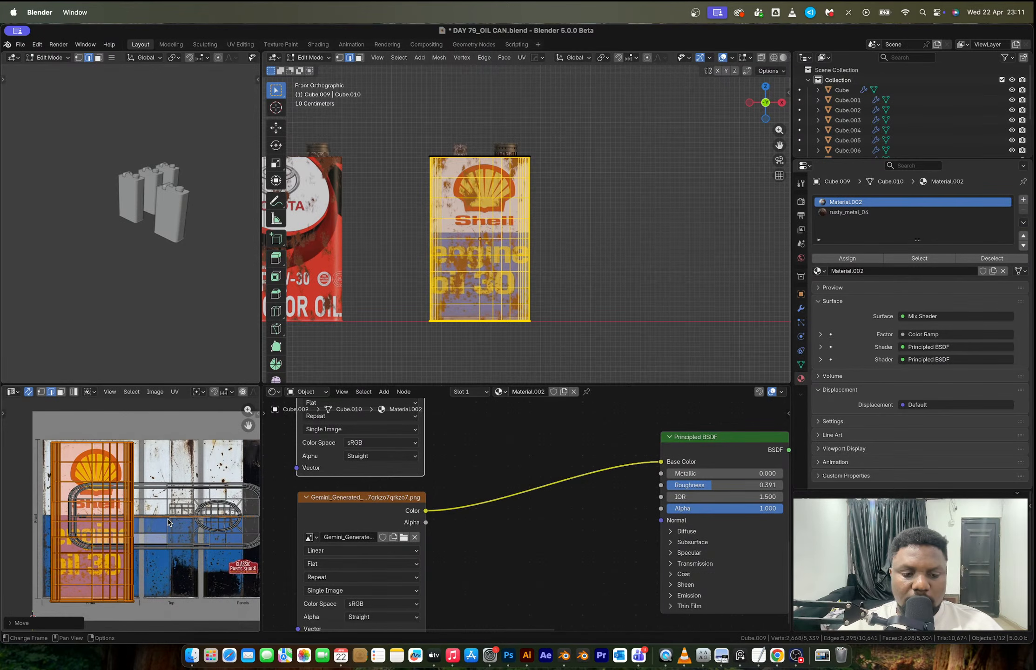
key(s)
key(x)
click(172, 519)
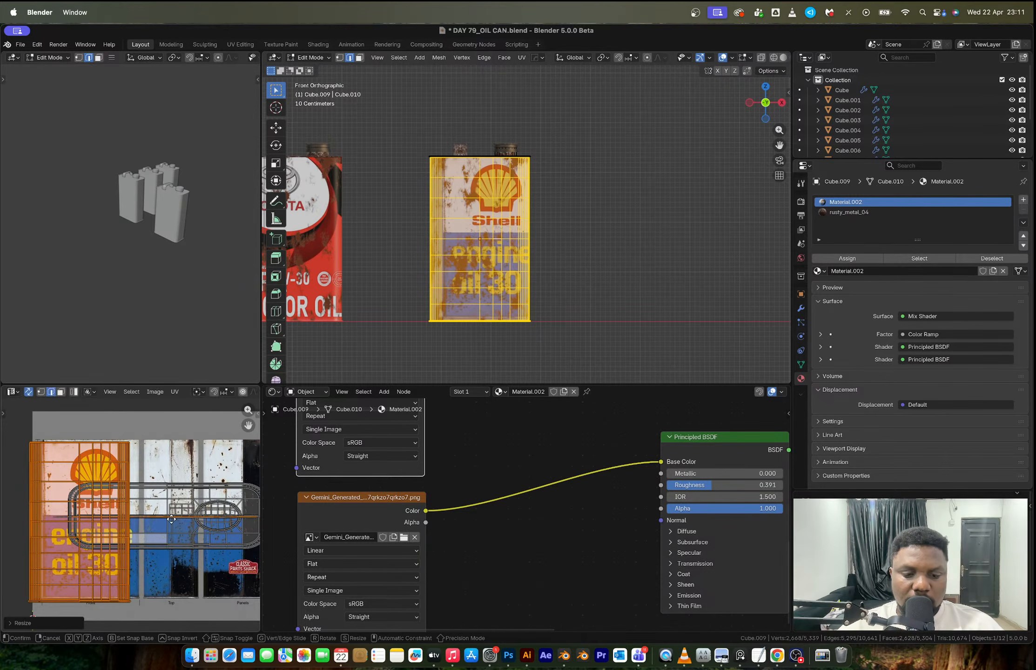
key(g)
key(x)
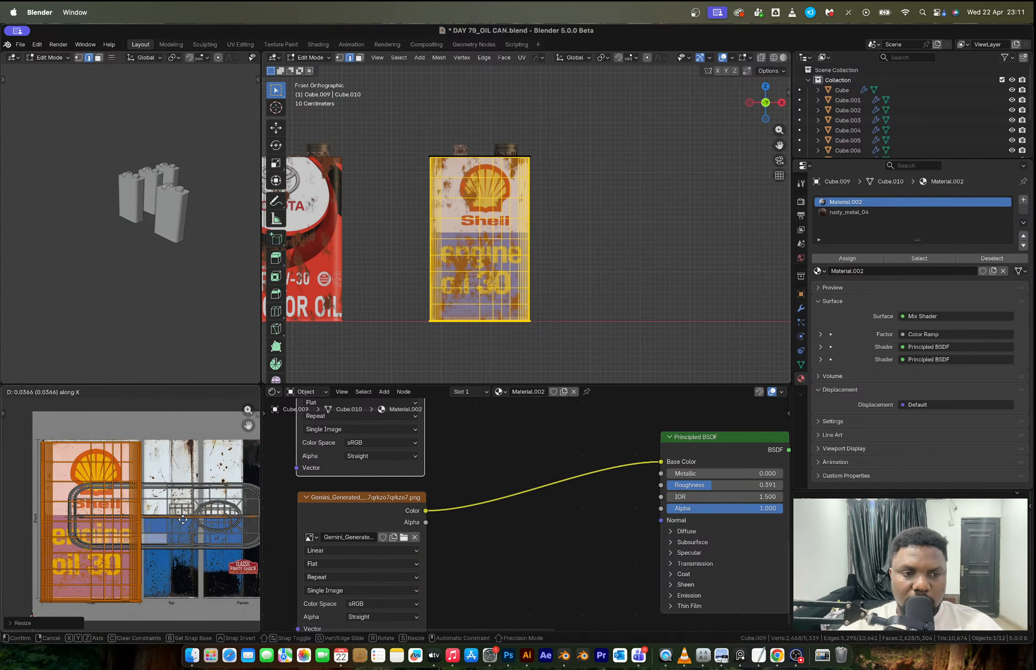
click(183, 520)
Fine-tune the body UV island's width and position around the Shell front label, finishing in Object Mode.
key(s)
key(x)
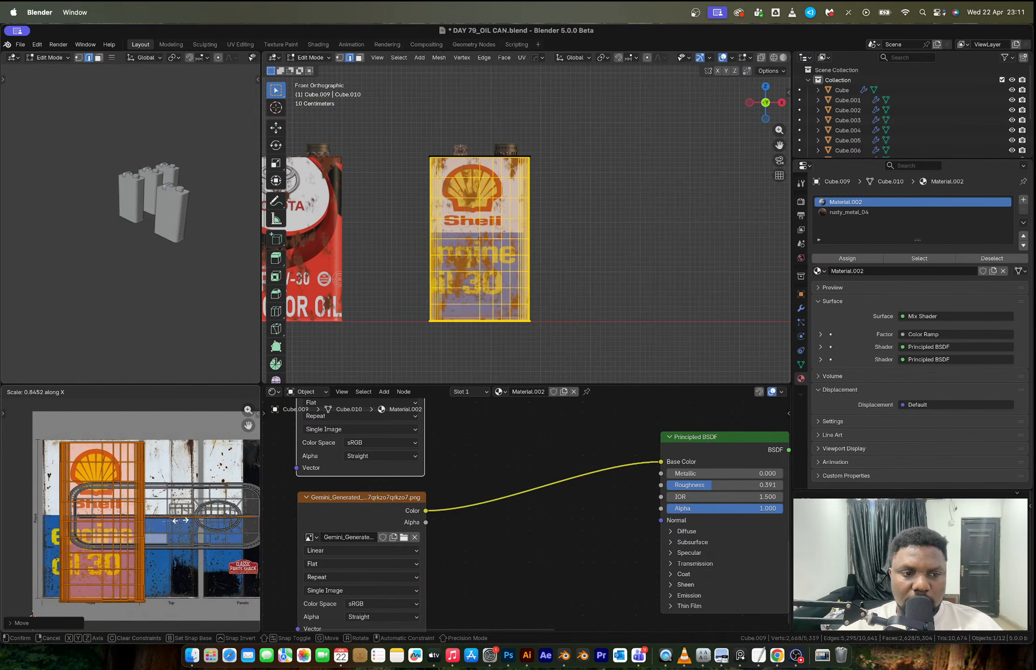
click(183, 520)
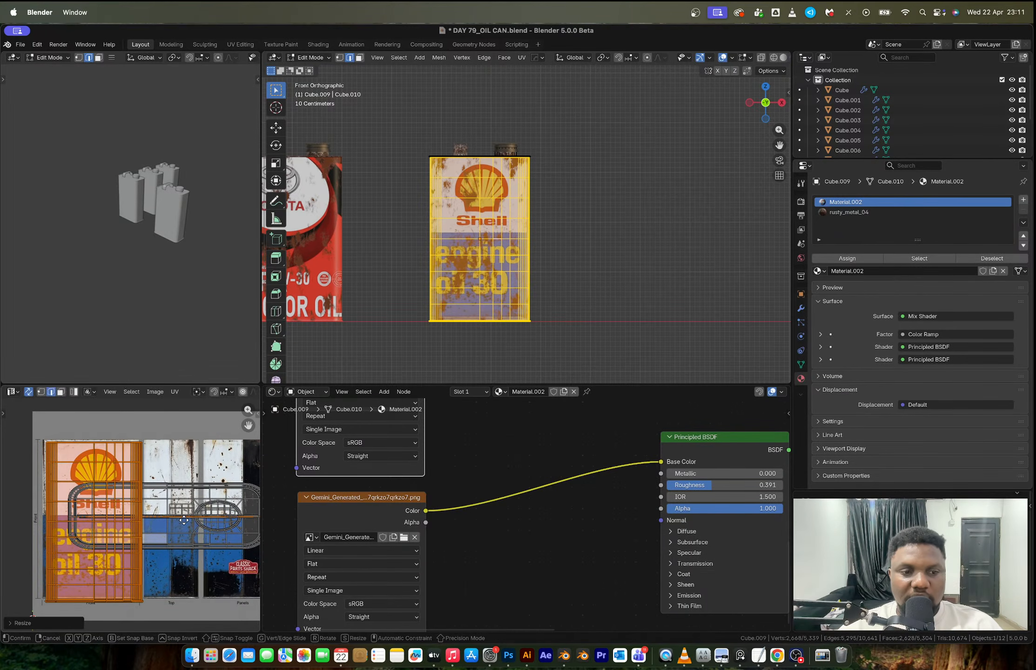
key(y)
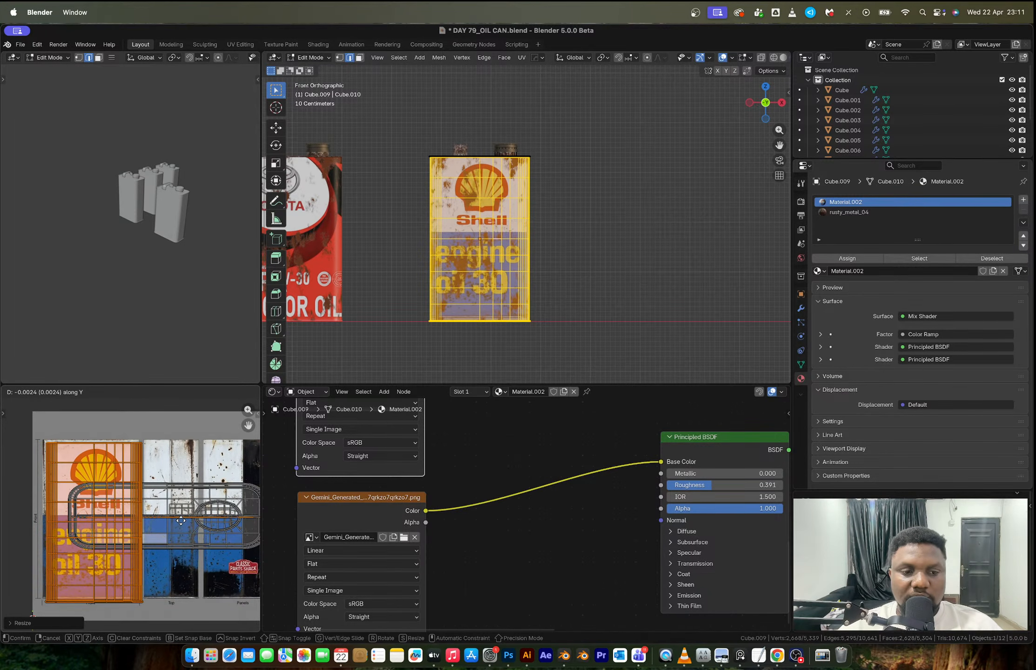
click(179, 521)
key(Tab)
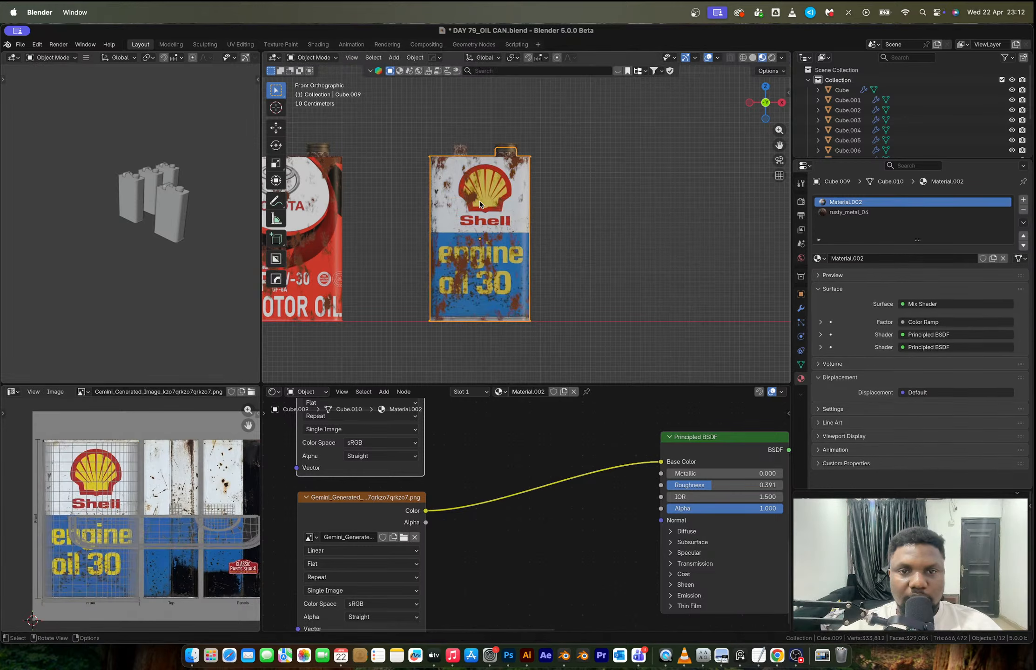
Examine the Shell can's label and rust up close along with its Noise Texture, Color Ramp and rust shader nodes.
middle_drag(480, 204, 501, 235)
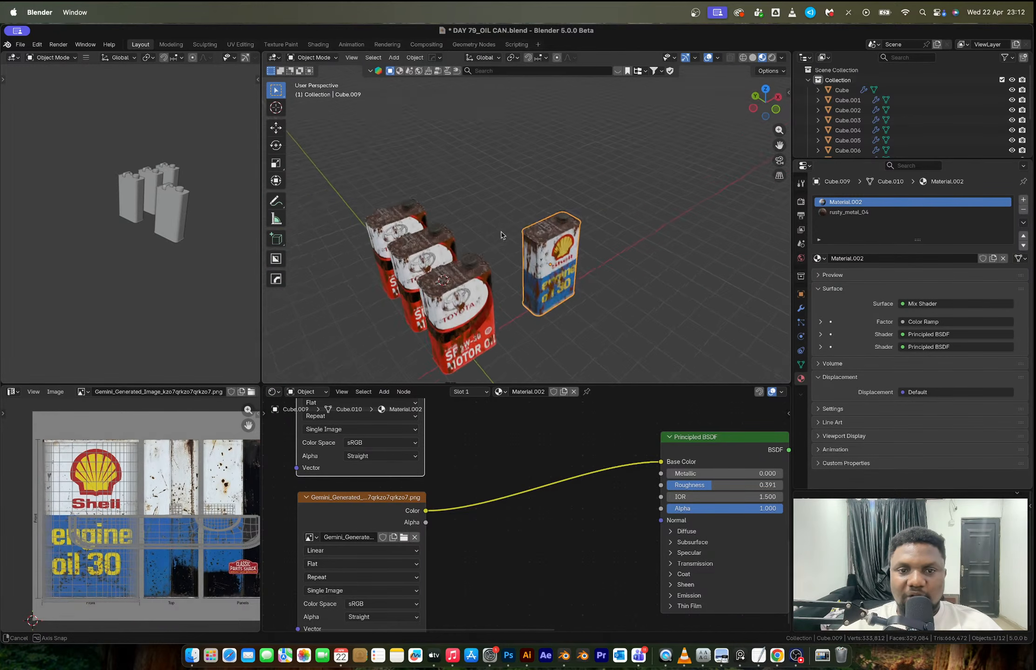
scroll(501, 235, up, 4)
scroll(458, 494, down, 6)
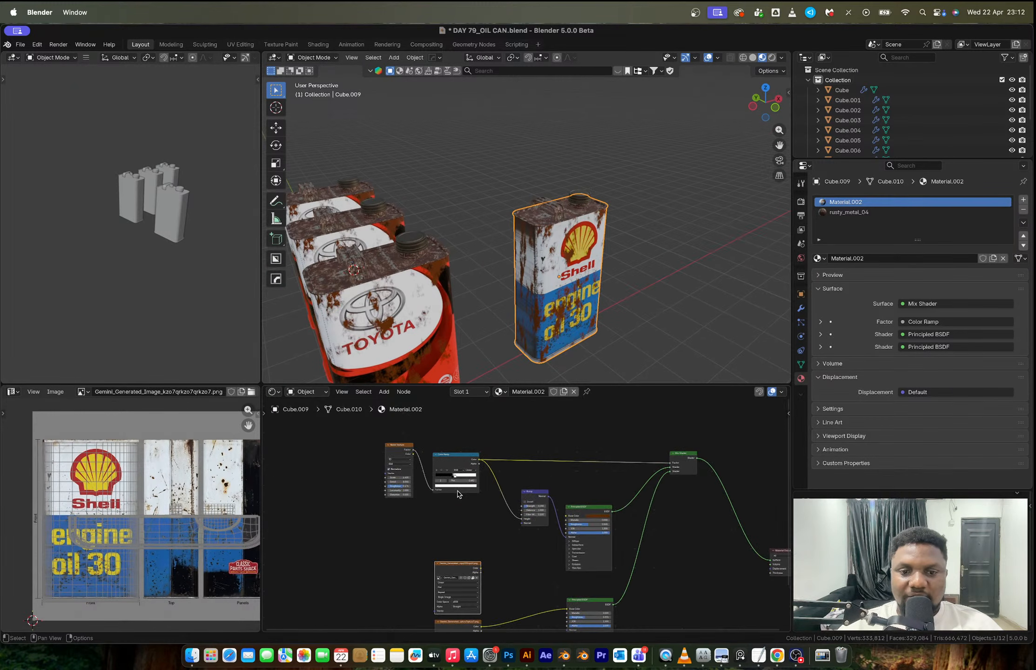
scroll(459, 494, up, 5)
middle_drag(321, 543, 447, 536)
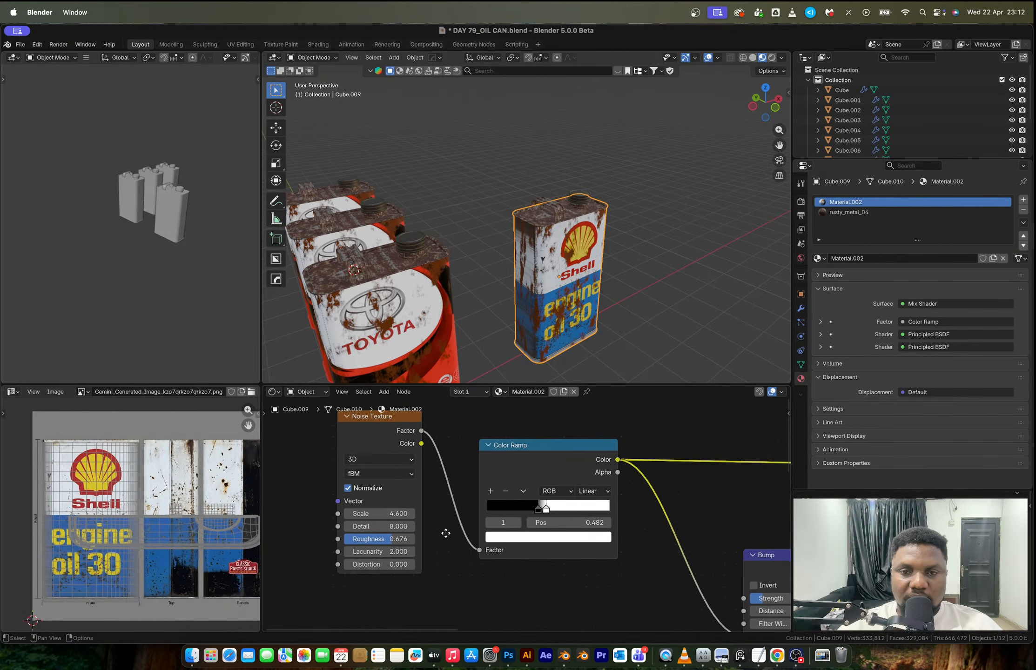
scroll(547, 305, up, 4)
scroll(547, 305, down, 2)
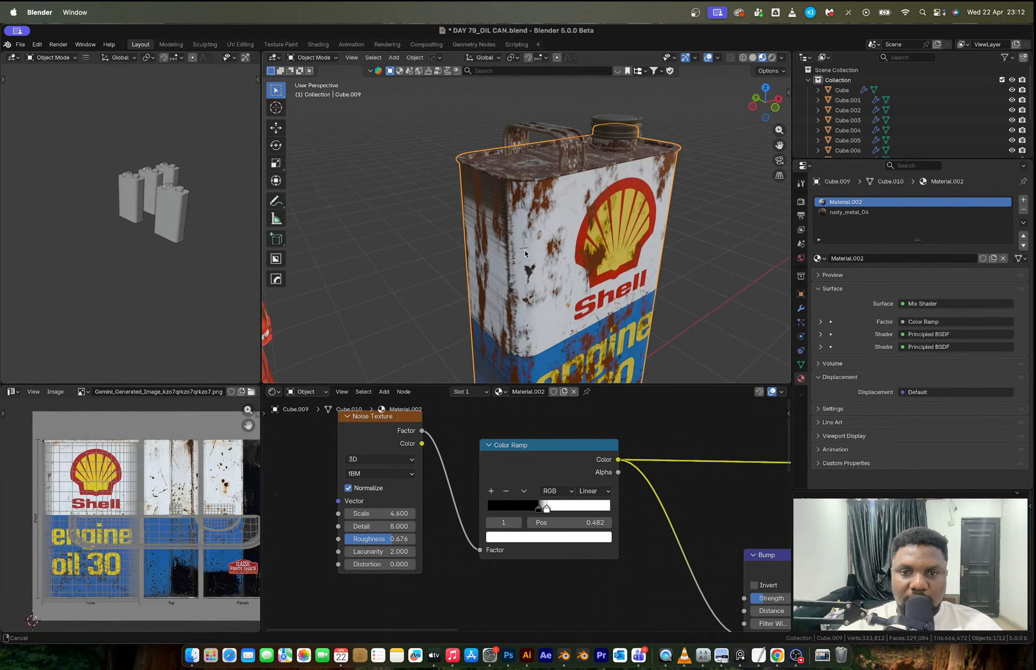
scroll(523, 509, down, 2)
scroll(523, 510, down, 2)
middle_drag(563, 491, 397, 490)
scroll(504, 514, up, 1)
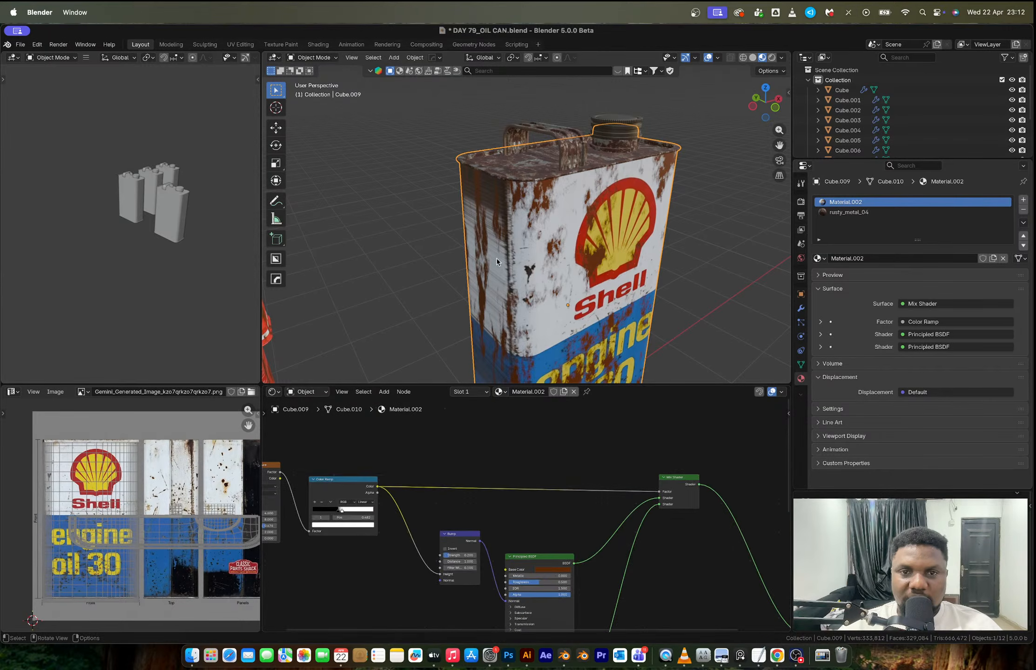
scroll(497, 258, up, 5)
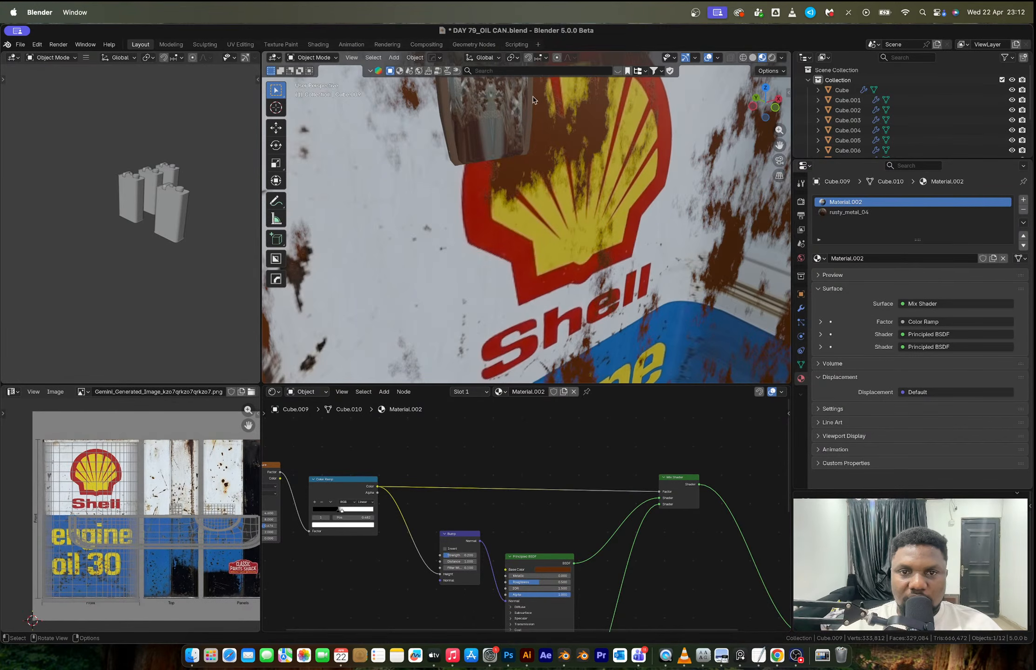
scroll(531, 193, down, 5)
scroll(531, 192, down, 1)
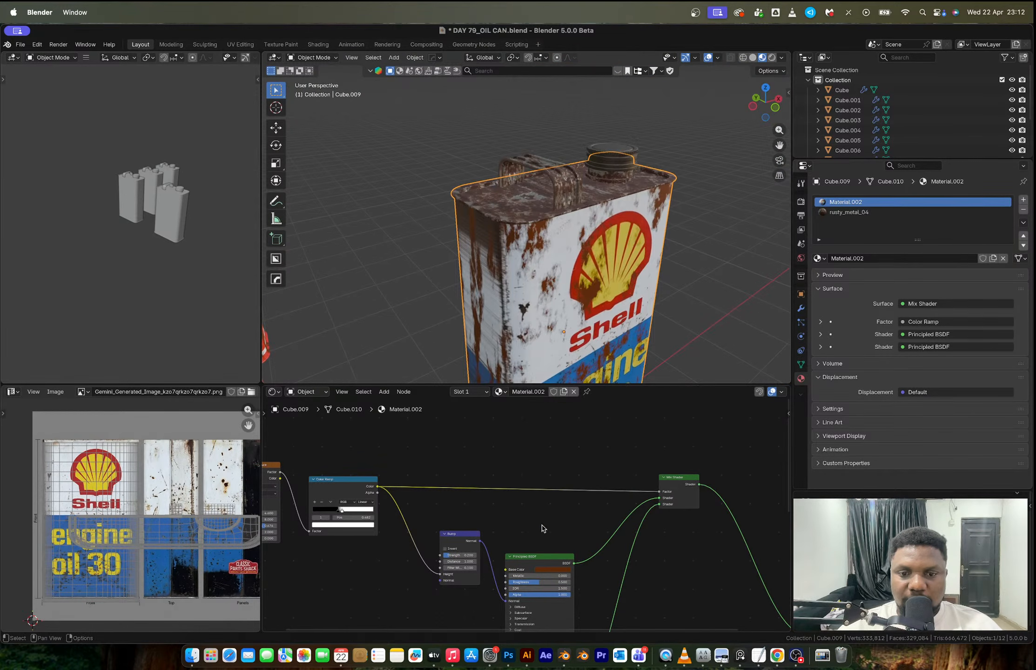
Change the Base Color of the Shell can's rust Principled BSDF to a more muted brown.
click(549, 570)
drag(552, 511, 556, 503)
middle_drag(615, 269, 536, 362)
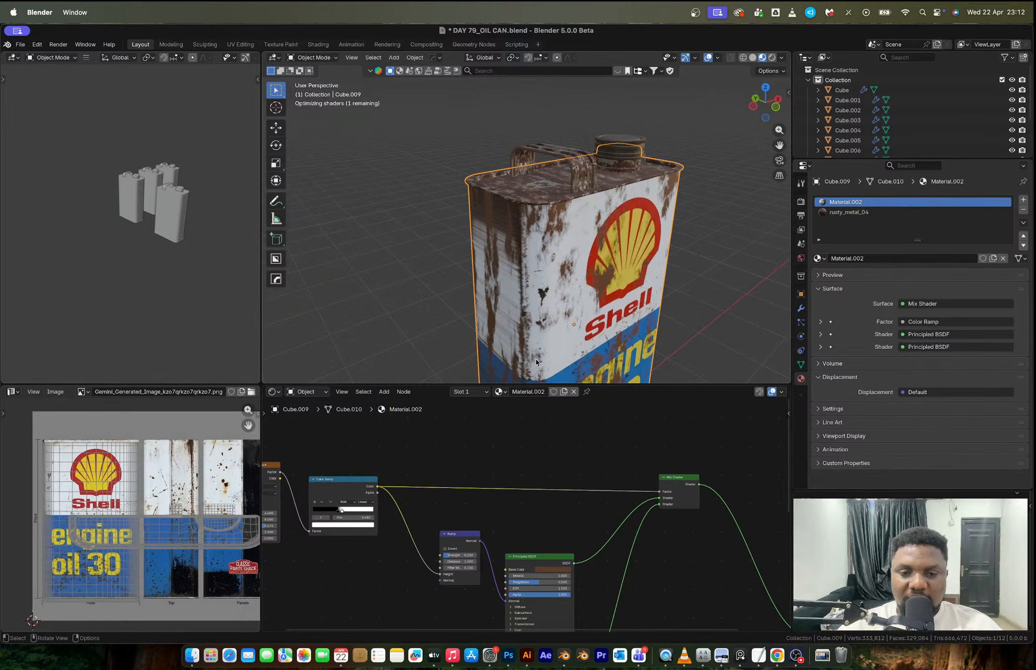
Set the Noise Texture scale in the Shell can's material to 7.2.
middle_drag(425, 516, 602, 491)
scroll(603, 493, up, 1)
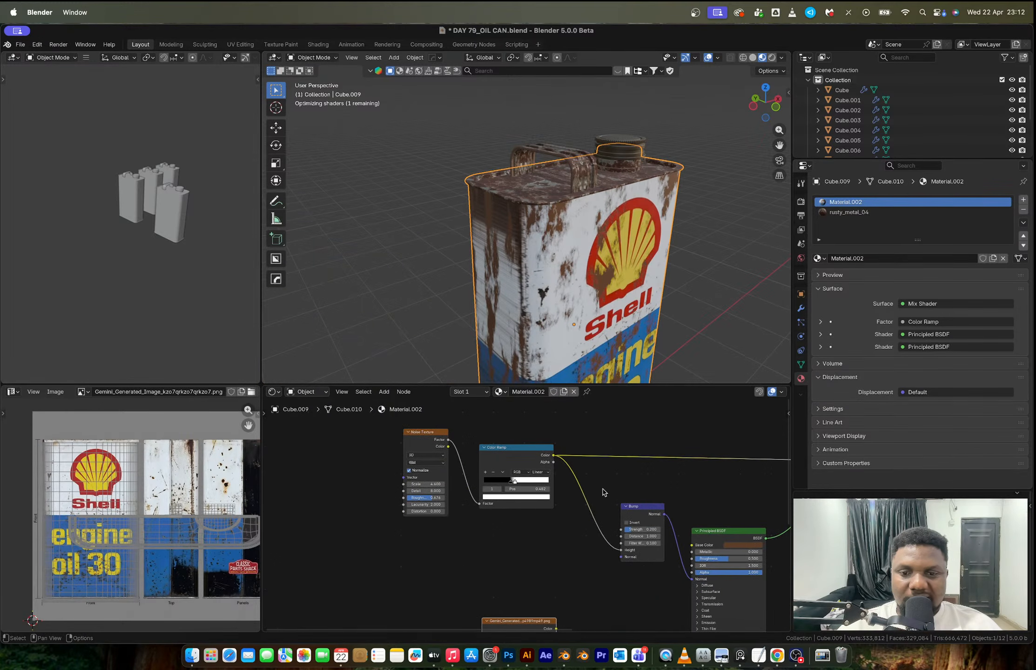
scroll(510, 526, up, 2)
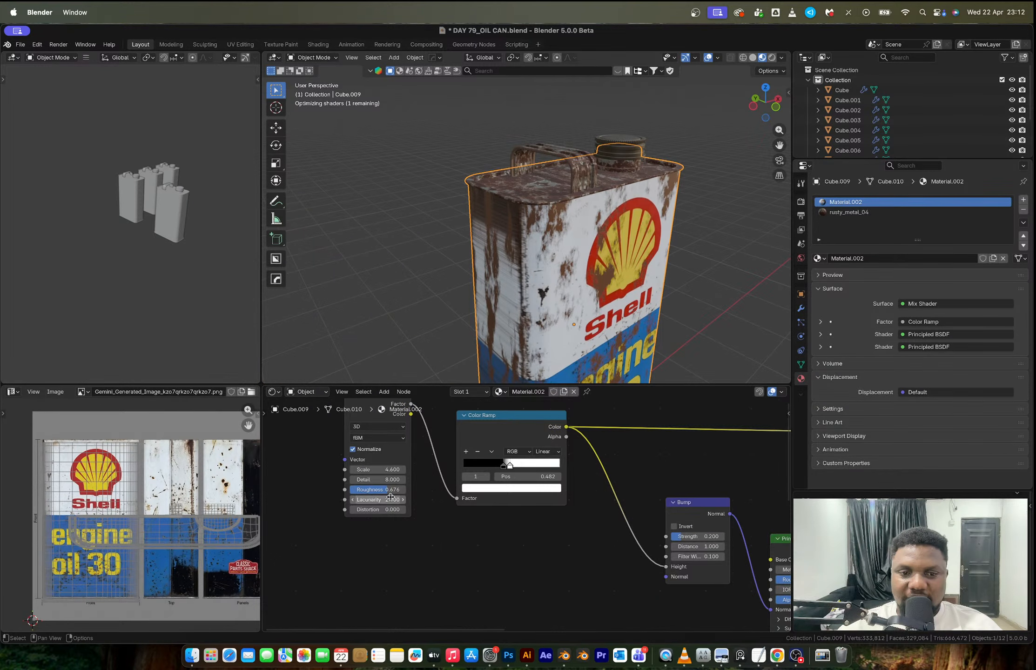
scroll(390, 497, up, 2)
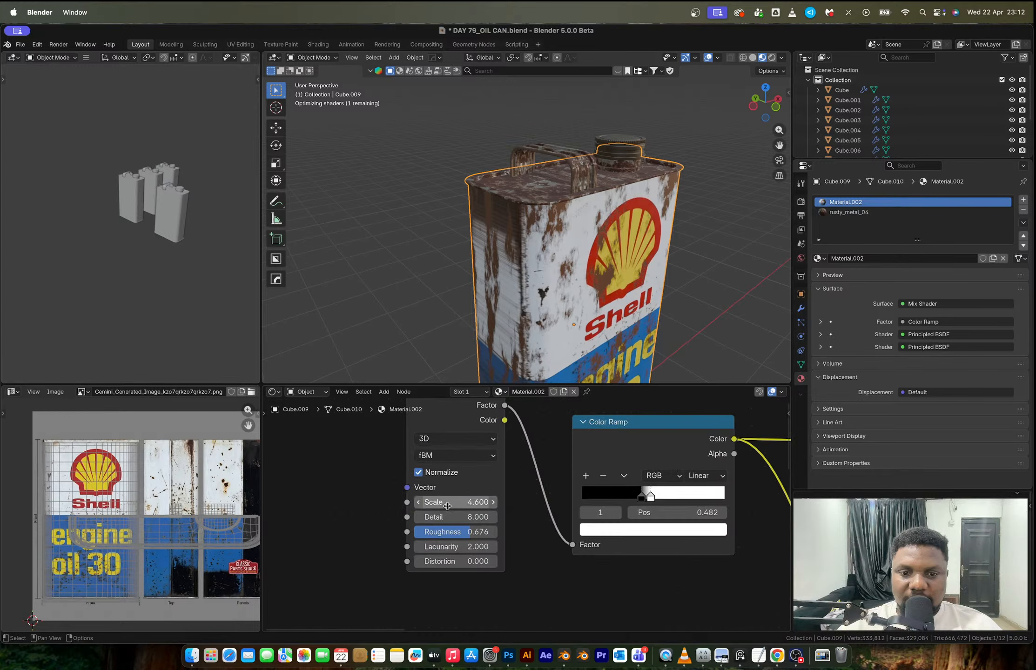
drag(456, 502, 512, 503)
click(683, 300)
Duplicate the Shell can with all its parts along global Y and repeat the duplication once to form a row of three.
scroll(652, 301, down, 8)
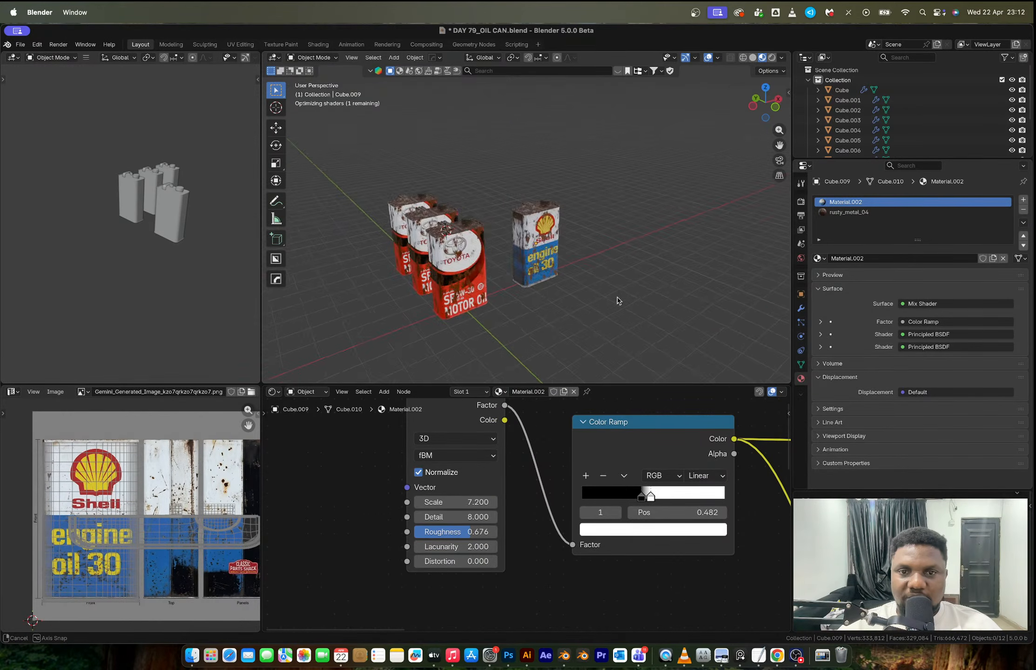
middle_drag(618, 301, 606, 310)
drag(490, 197, 589, 293)
middle_drag(590, 293, 623, 298)
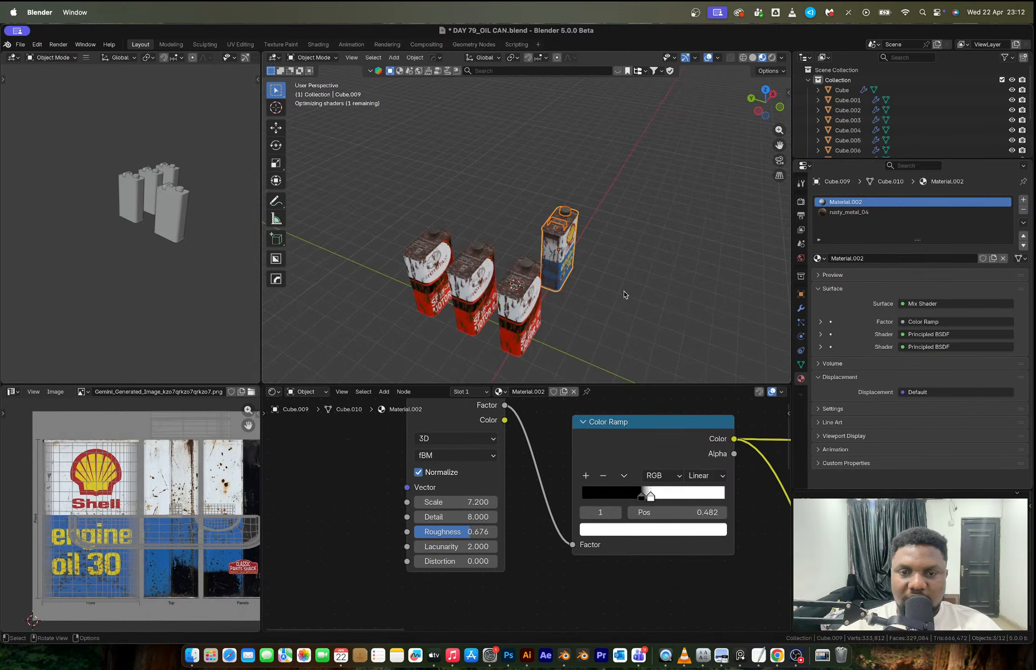
key(shift+d)
key(x)
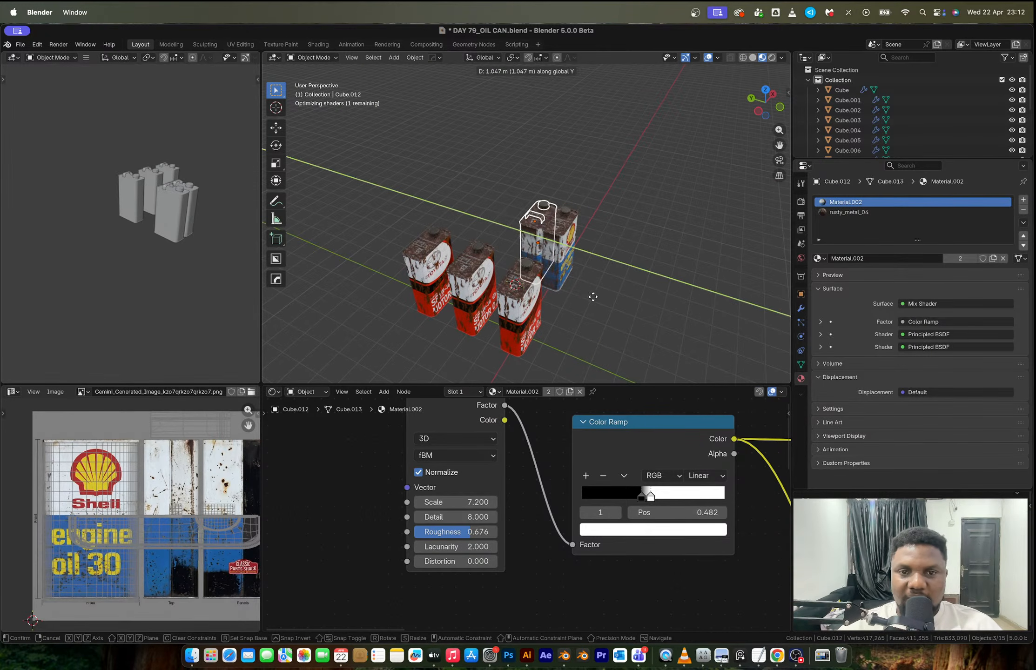
click(575, 296)
key(shift+r)
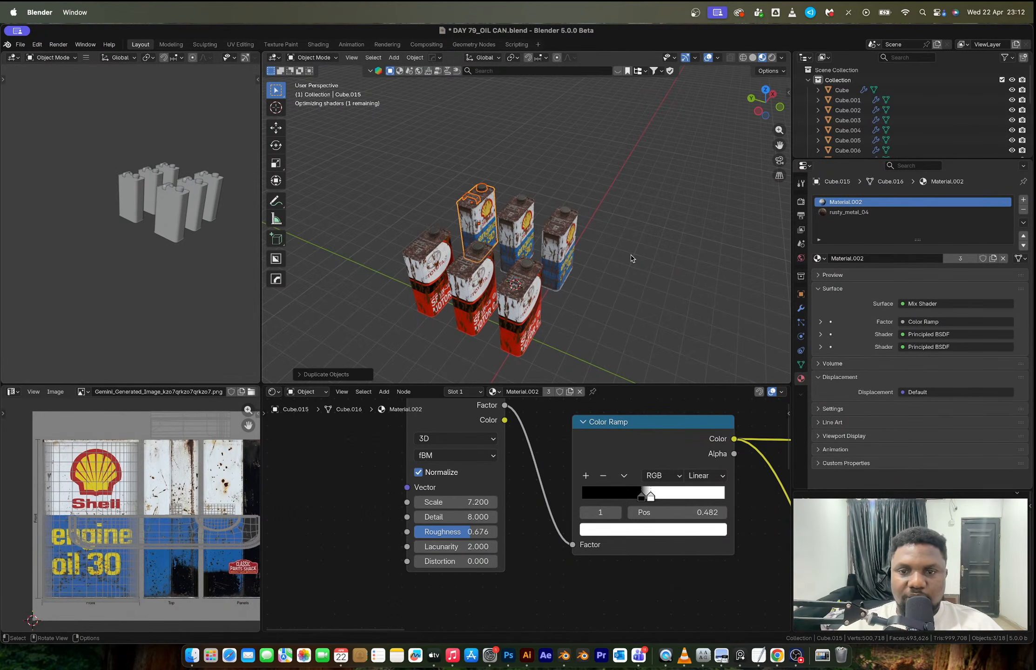
click(632, 258)
Check the new can design generated in Gemini and return to Blender.
key(ctrl+Right)
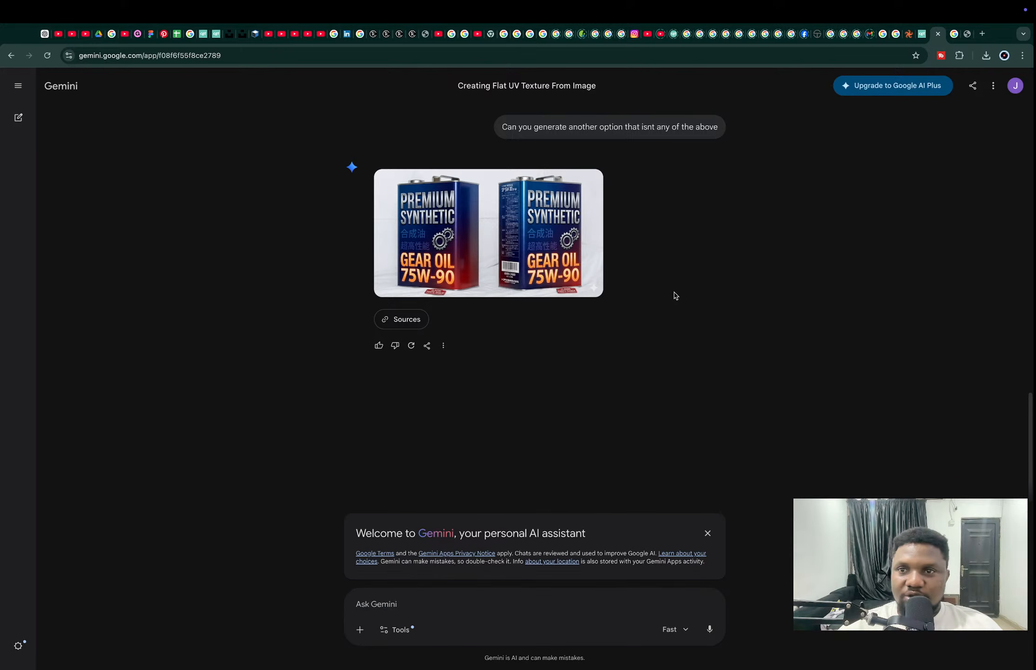
key(super+Tab)
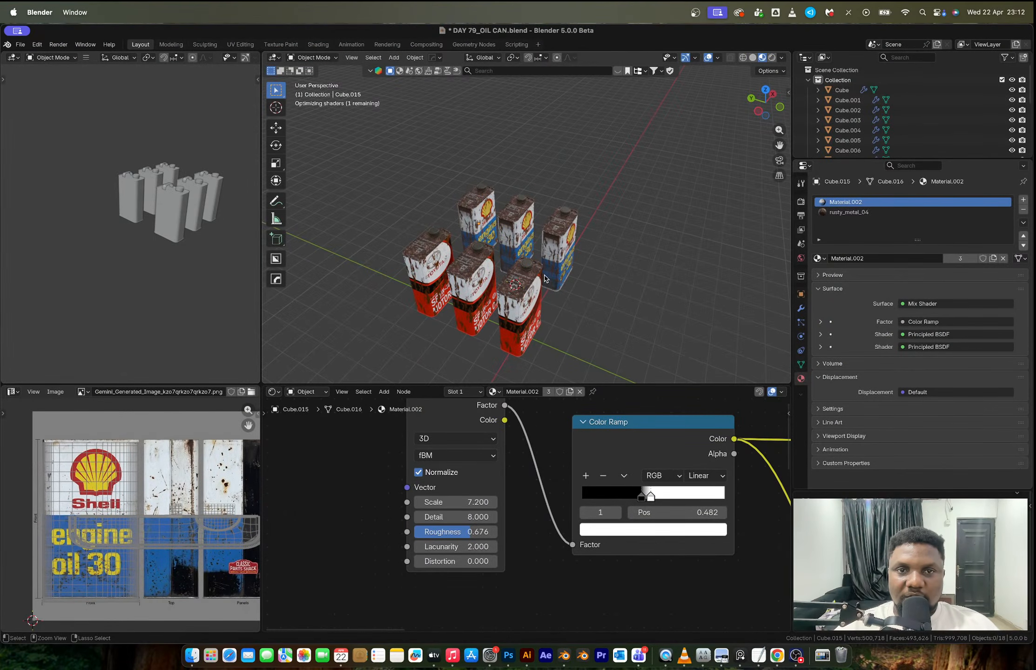
Save DAY 79_OIL CAN.blend and pack its external resources into the file.
key(super+s)
click(20, 44)
mouse_move(58, 223)
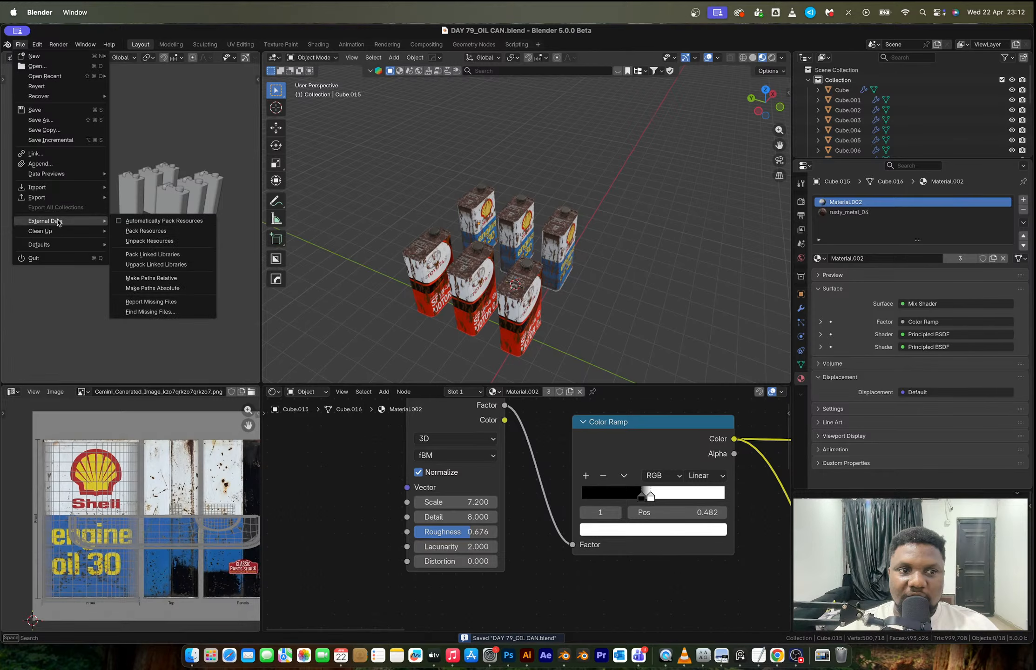
click(146, 231)
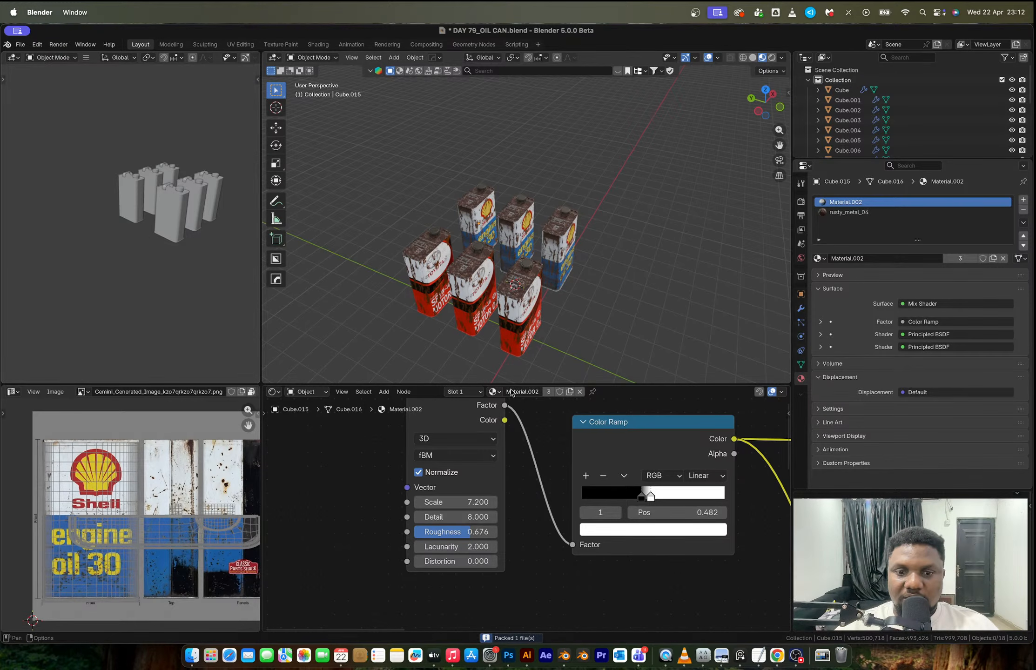
click(797, 657)
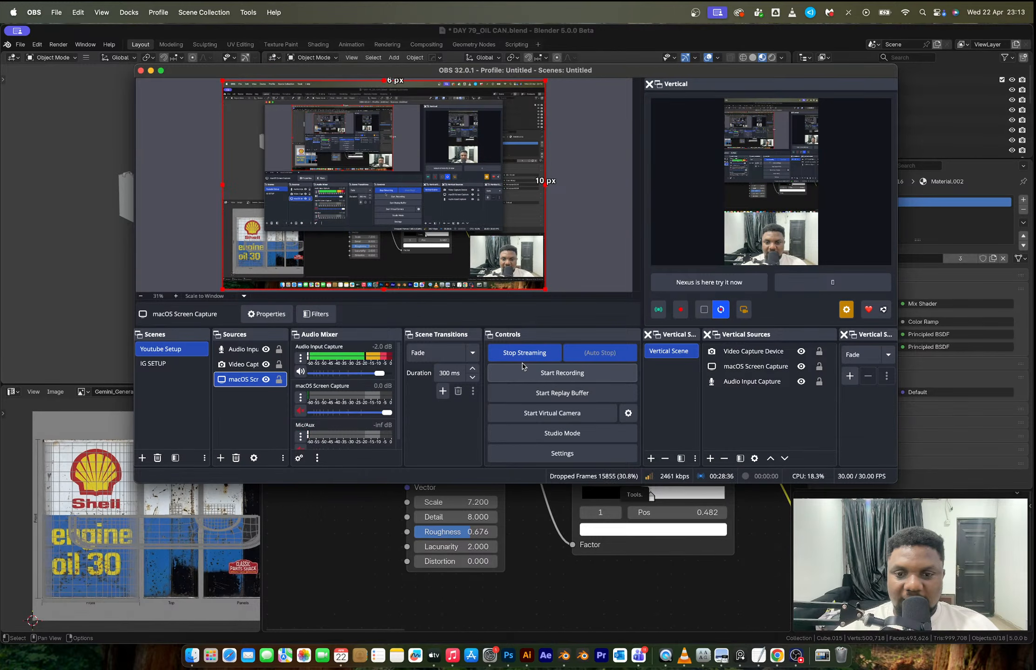